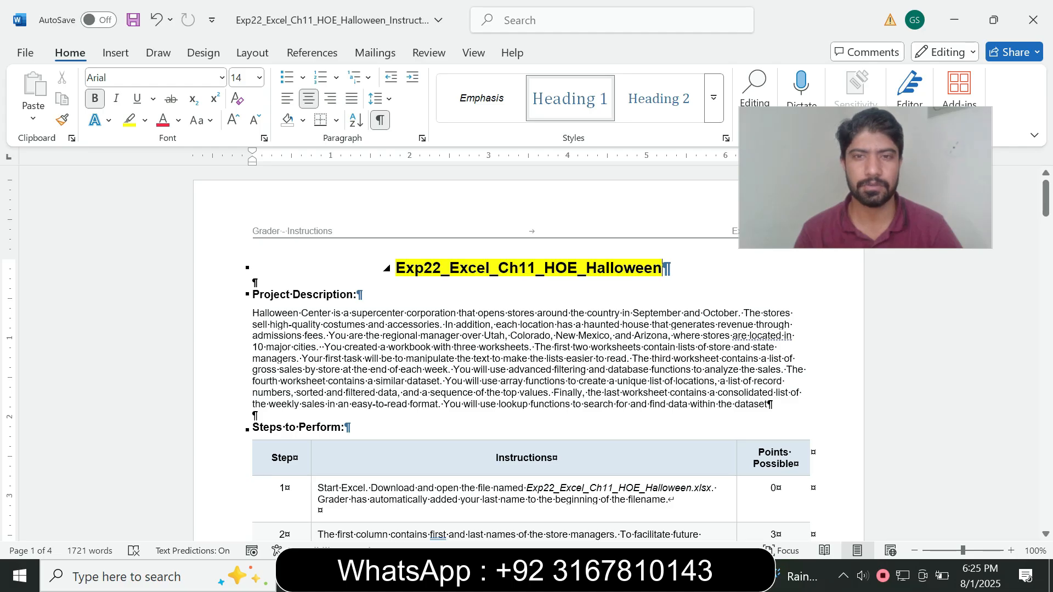
Highlight the step 1 instruction text in yellow in the Word instructions table.
{"action": "mouse_move", "coordinate": [1045, 197]}
{"action": "left_mouse_down"}
{"action": "mouse_move", "coordinate": [1045, 488]}
{"action": "mouse_move", "coordinate": [1045, 206]}
{"action": "left_mouse_up"}
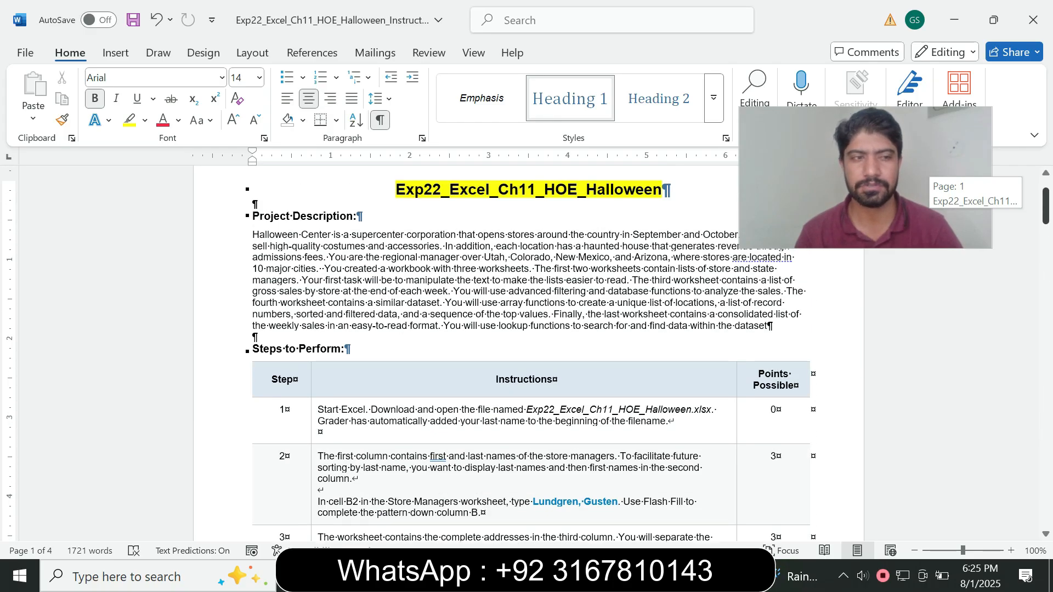
{"action": "mouse_move", "coordinate": [1046, 206]}
{"action": "left_mouse_down"}
{"action": "mouse_move", "coordinate": [1045, 195]}
{"action": "mouse_move", "coordinate": [1046, 209]}
{"action": "left_mouse_up"}
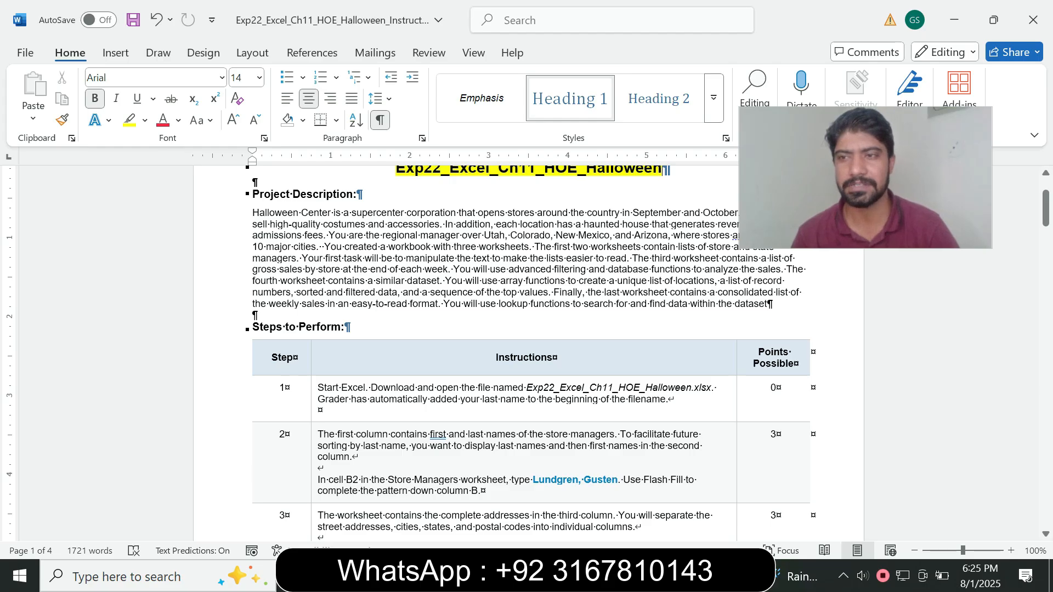
{"action": "left_click_drag", "start_coordinate": [1045, 209], "coordinate": [1045, 200]}
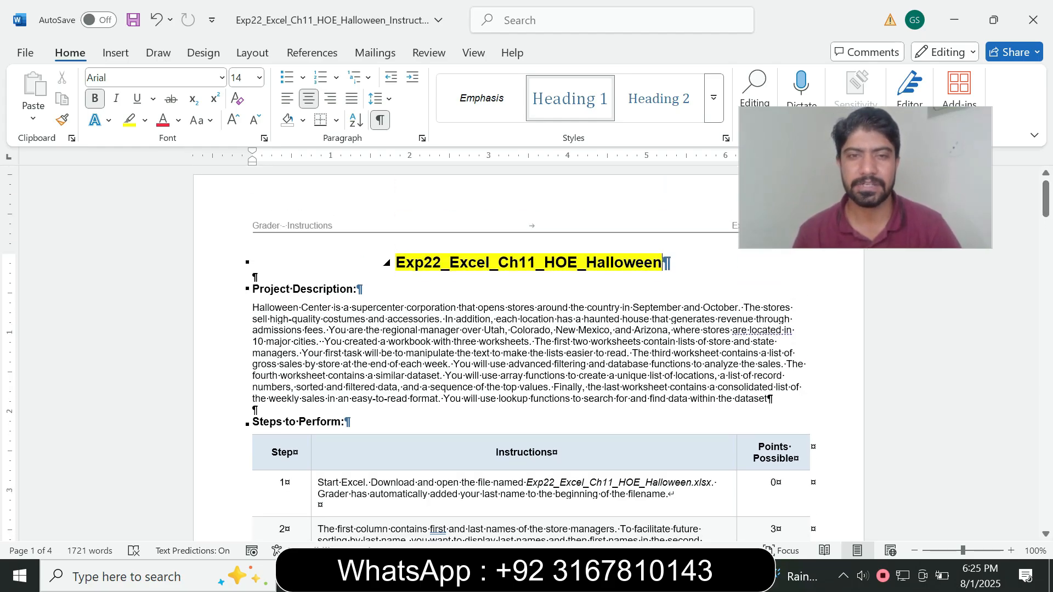
{"action": "left_click_drag", "start_coordinate": [396, 262], "coordinate": [670, 262]}
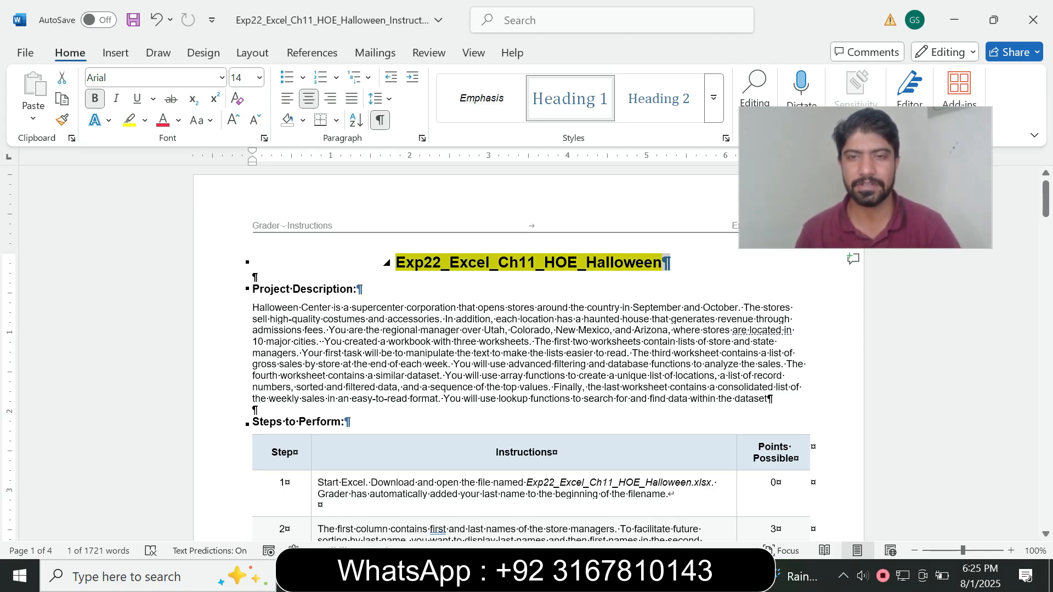
{"action": "left_click_drag", "start_coordinate": [1045, 199], "coordinate": [1045, 223]}
{"action": "left_click", "coordinate": [315, 244]}
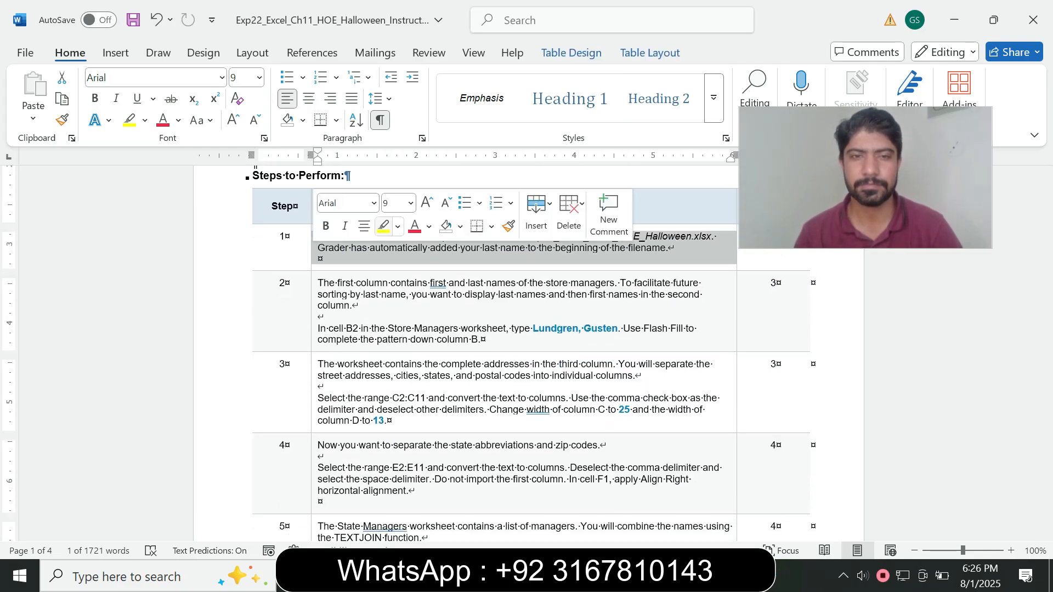
{"action": "left_click", "coordinate": [383, 226]}
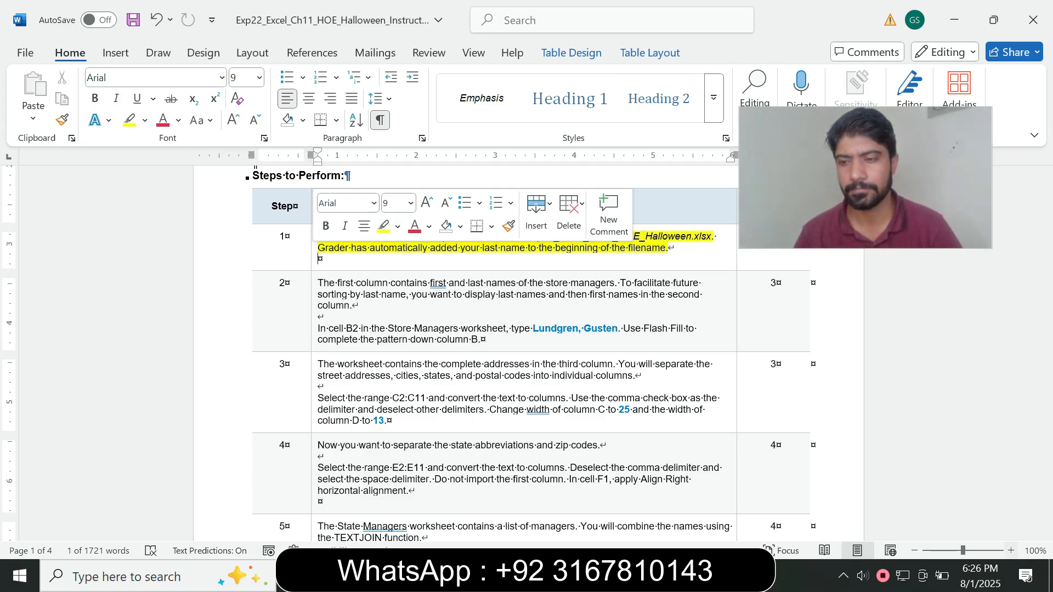
Zoom the Word instructions to 120%, look over the Store Managers worksheet in Excel, and return to Word.
{"action": "scroll", "coordinate": [527, 351], "scroll_direction": "up", "scroll_amount": 2}
{"action": "left_click_drag", "start_coordinate": [866, 178], "coordinate": [874, 134]}
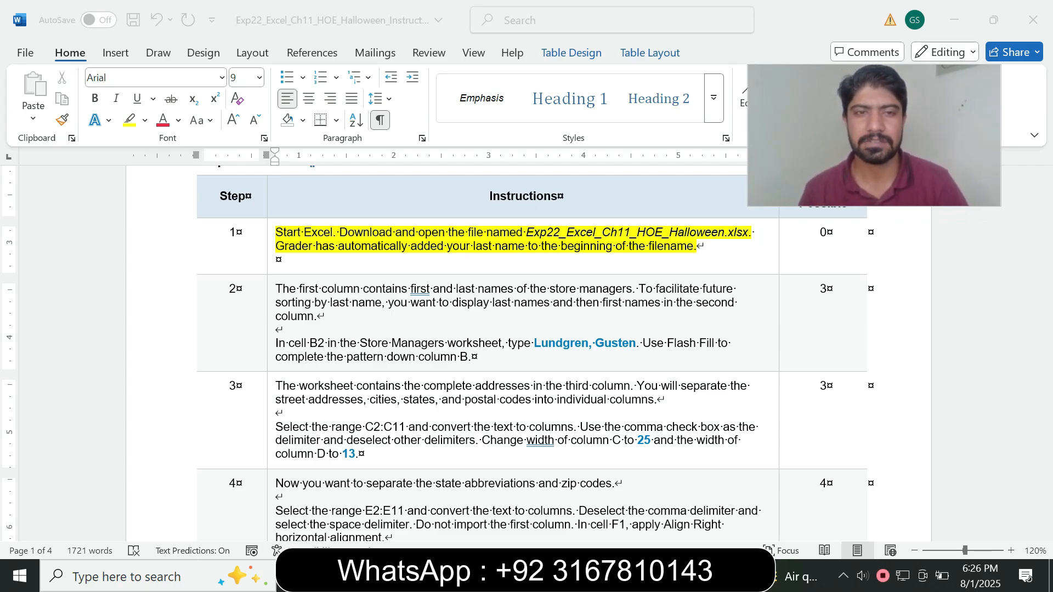
{"action": "left_click", "coordinate": [277, 260]}
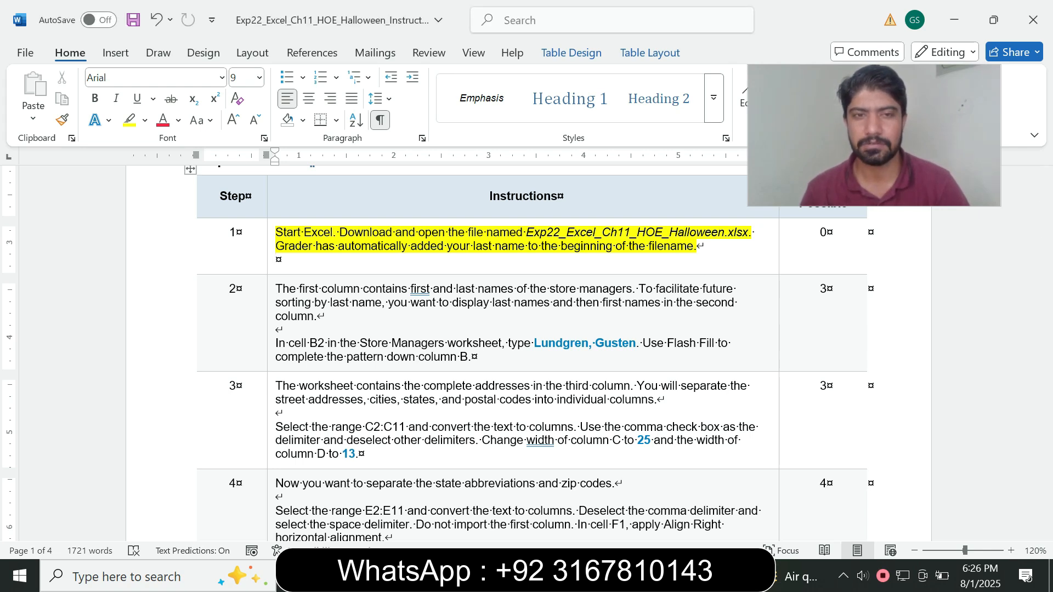
{"action": "key", "text": "alt+Tab"}
{"action": "left_click", "coordinate": [377, 393]}
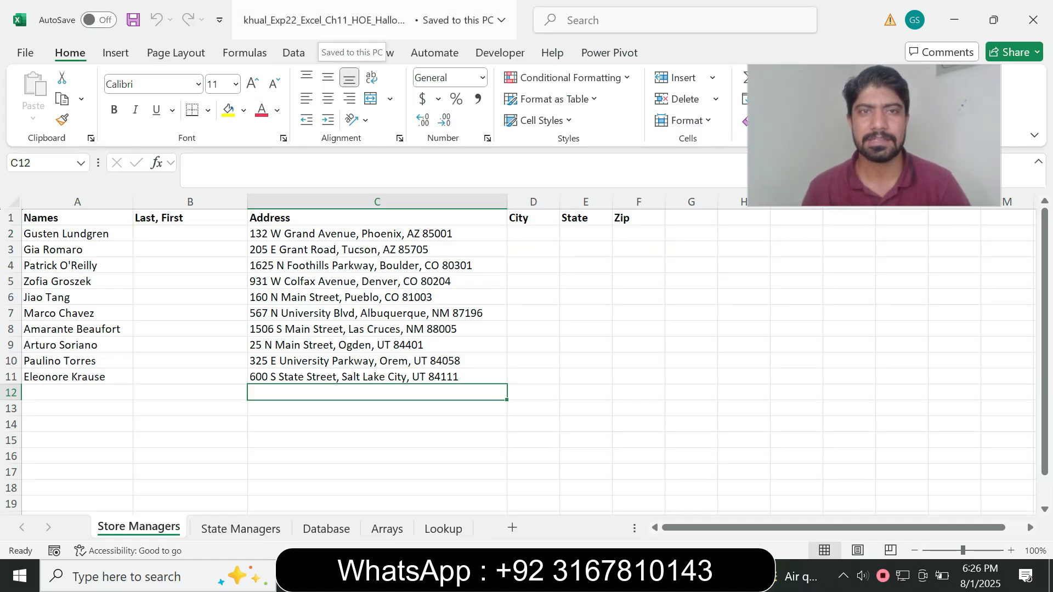
{"action": "key", "text": "alt+Tab"}
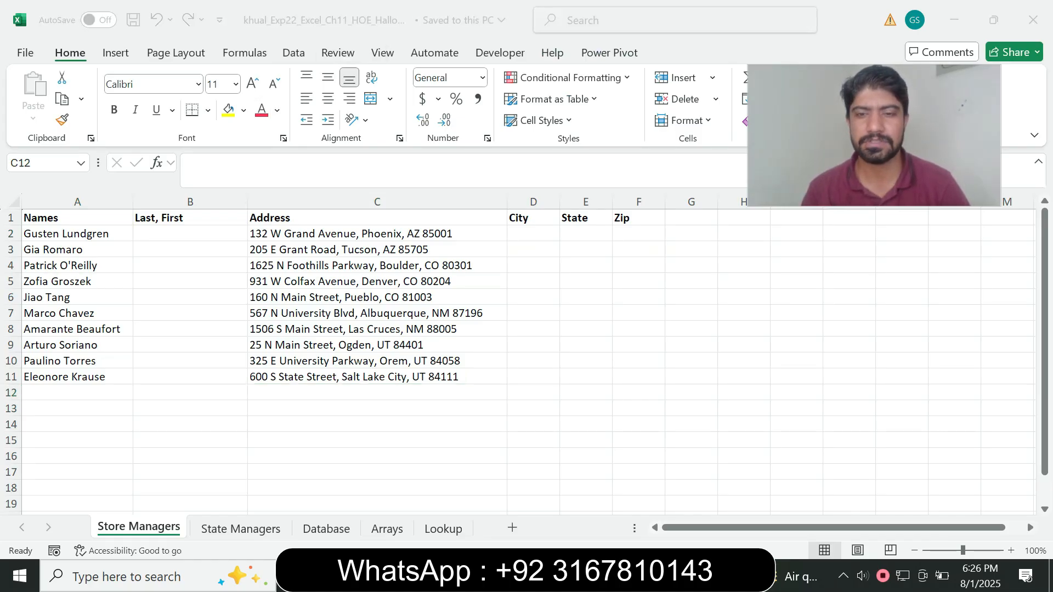
Remove the highlight colour from the step 1 instruction text.
{"action": "left_click", "coordinate": [270, 250]}
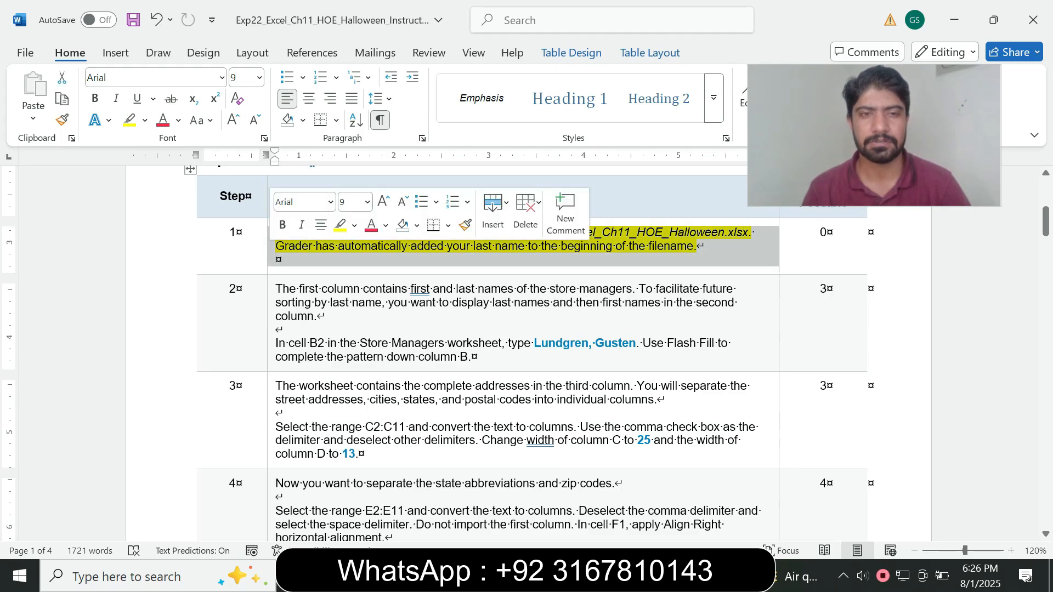
{"action": "left_click", "coordinate": [354, 225]}
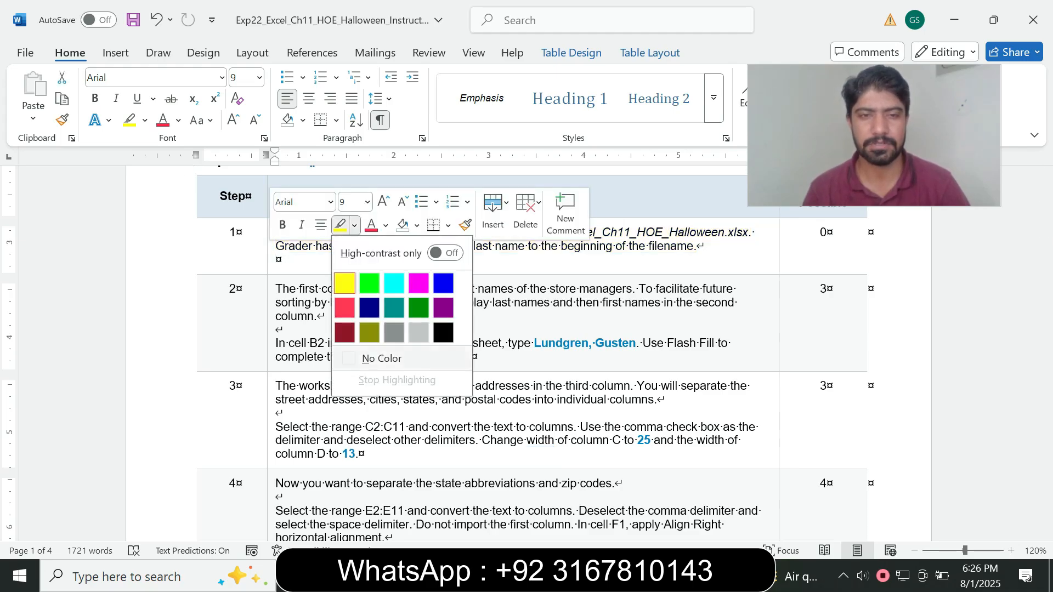
{"action": "left_click", "coordinate": [382, 359]}
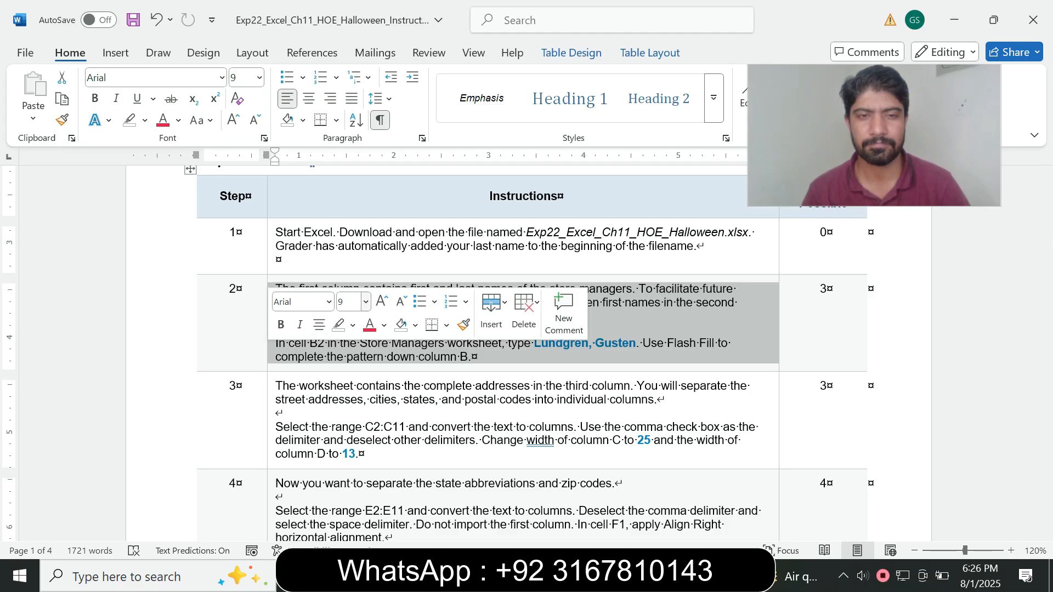
Enlarge the step 2 instruction text to 12 pt and highlight it in turquoise.
{"action": "left_click", "coordinate": [365, 302]}
{"action": "left_click", "coordinate": [351, 93]}
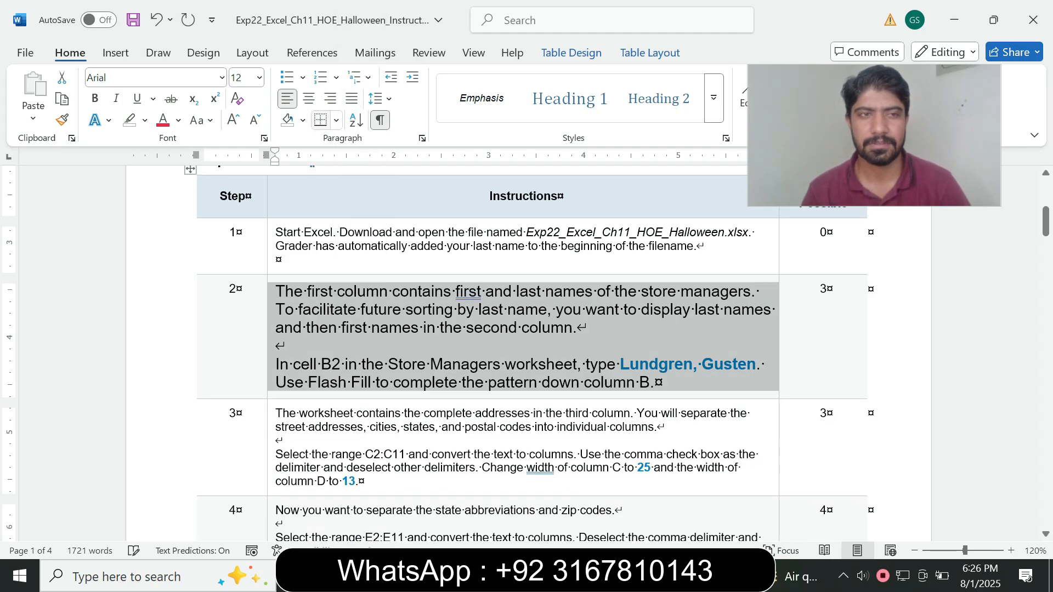
{"action": "left_click", "coordinate": [145, 120]}
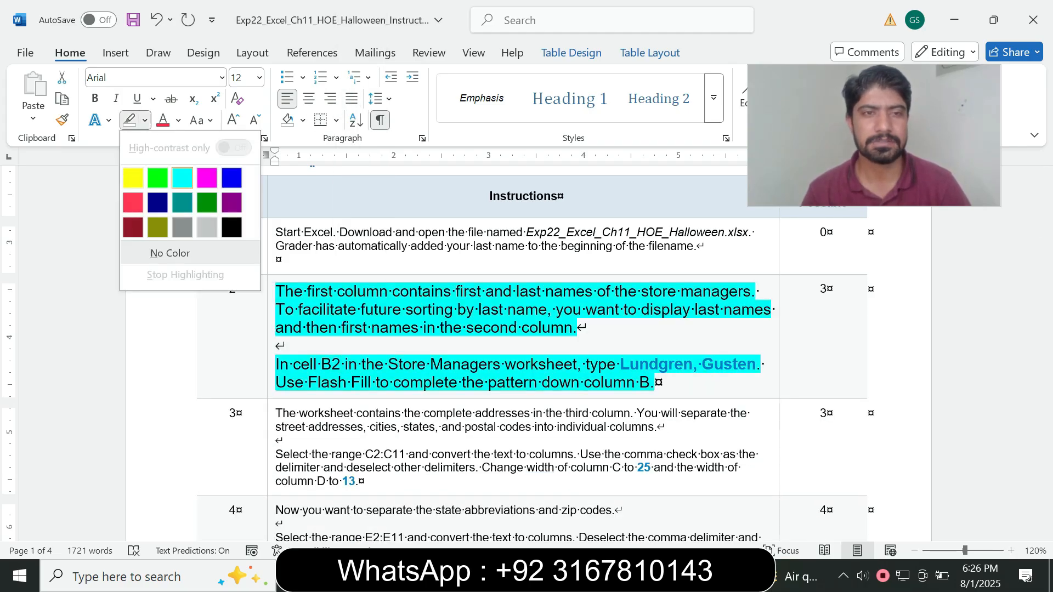
{"action": "left_click", "coordinate": [183, 178]}
Read the step 2 instruction, switch to Excel and select cell B2 on the Store Managers worksheet.
{"action": "left_click_drag", "start_coordinate": [1046, 221], "coordinate": [1046, 226]}
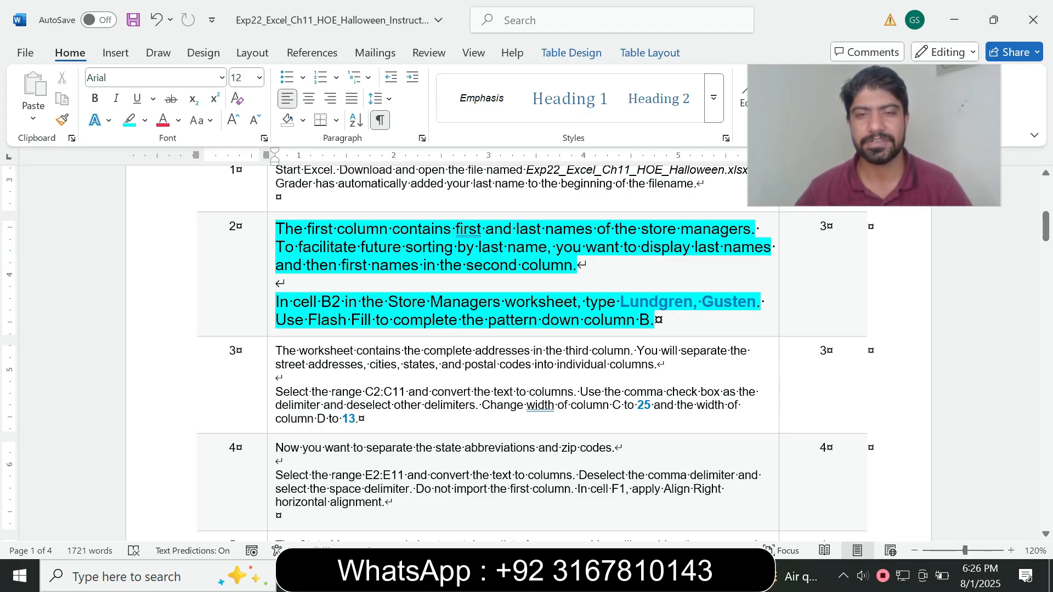
{"action": "left_click_drag", "start_coordinate": [317, 302], "coordinate": [321, 302]}
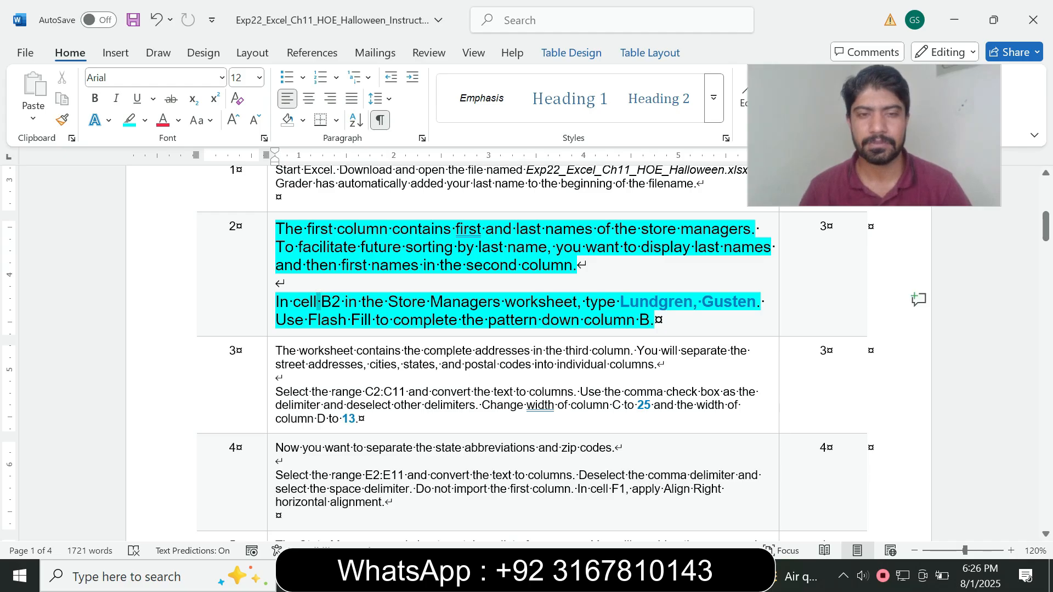
{"action": "key", "text": "alt+Tab"}
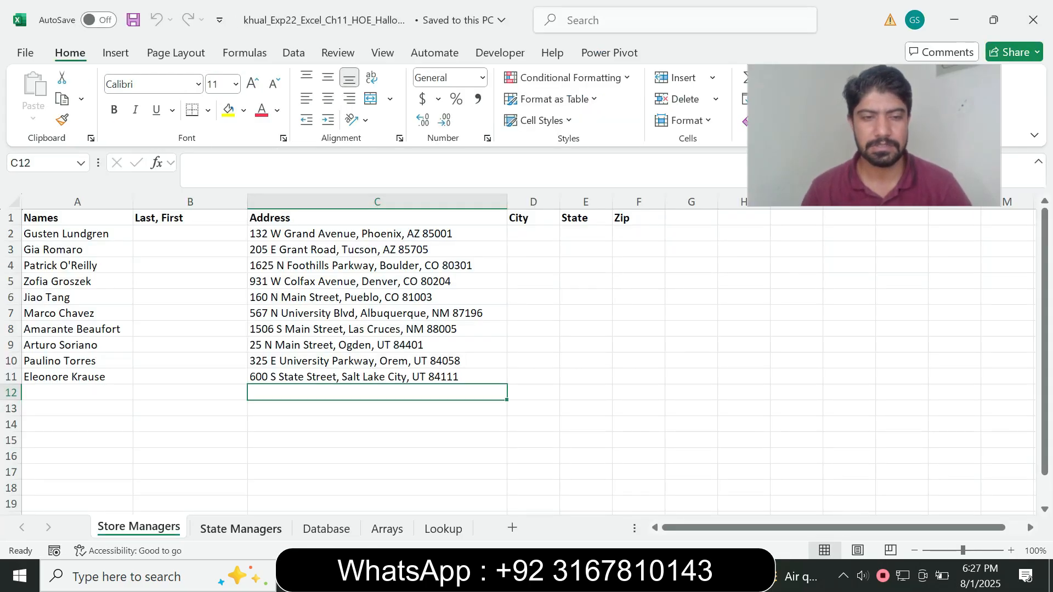
{"action": "key", "text": "alt+Tab"}
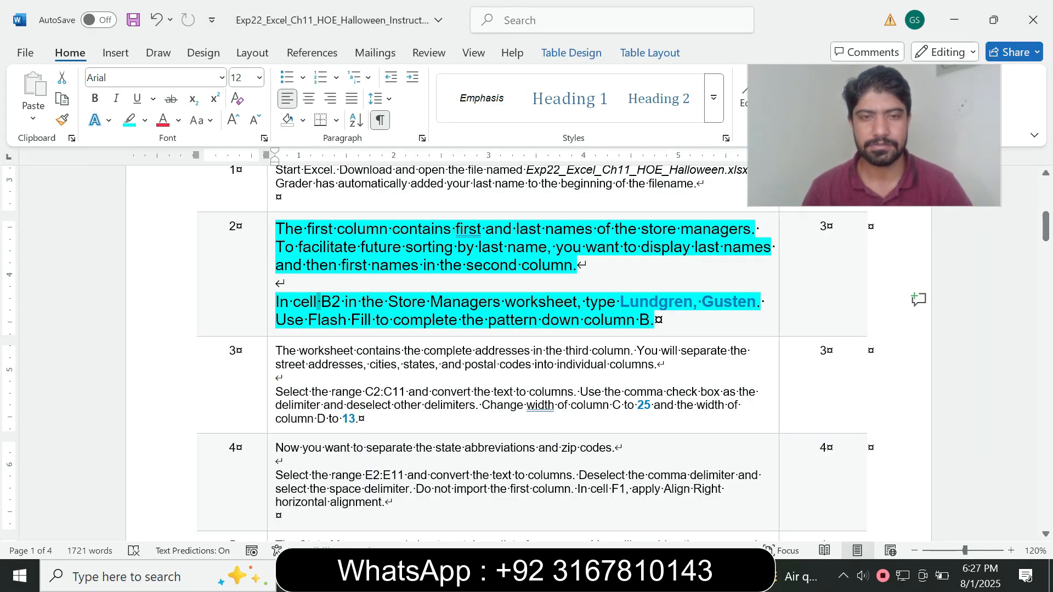
{"action": "key", "text": "alt+Tab"}
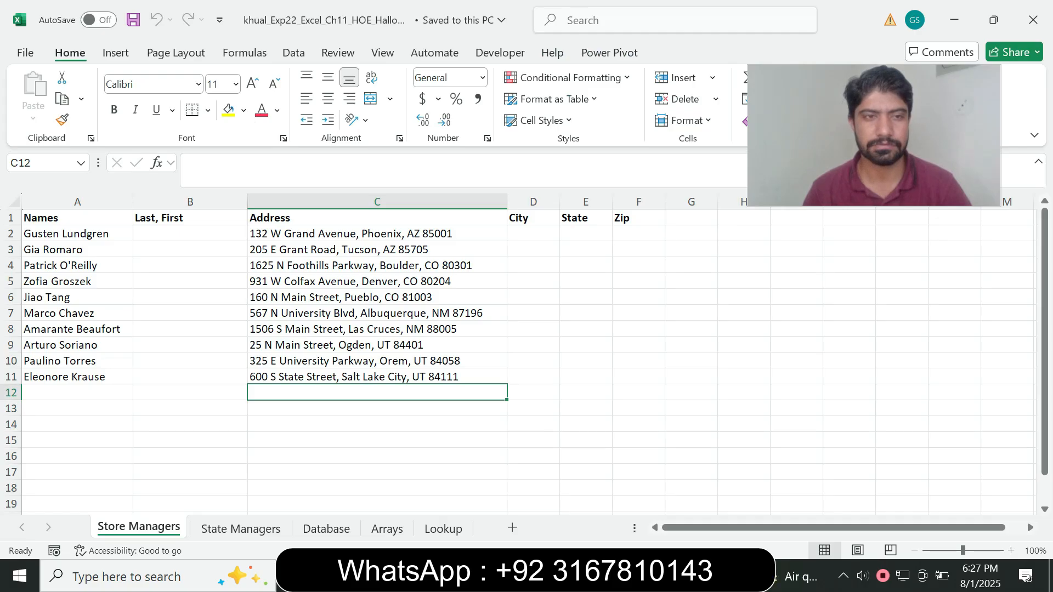
{"action": "left_click", "coordinate": [190, 234]}
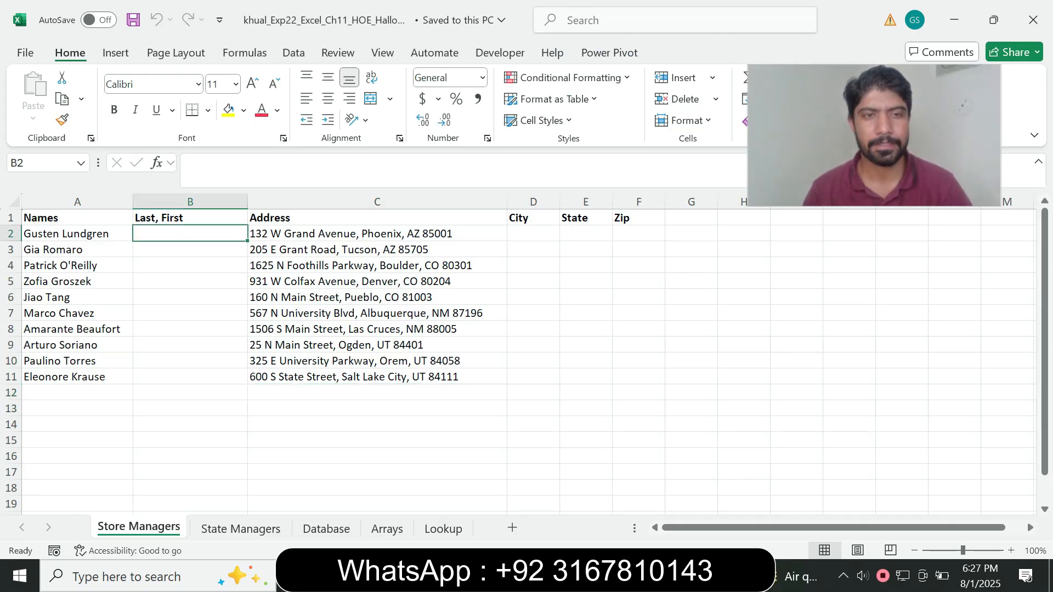
Copy the last-name-first manager name from the step 2 instruction in Word and enter it in cell B2 in Excel.
{"action": "key", "text": "alt+Tab"}
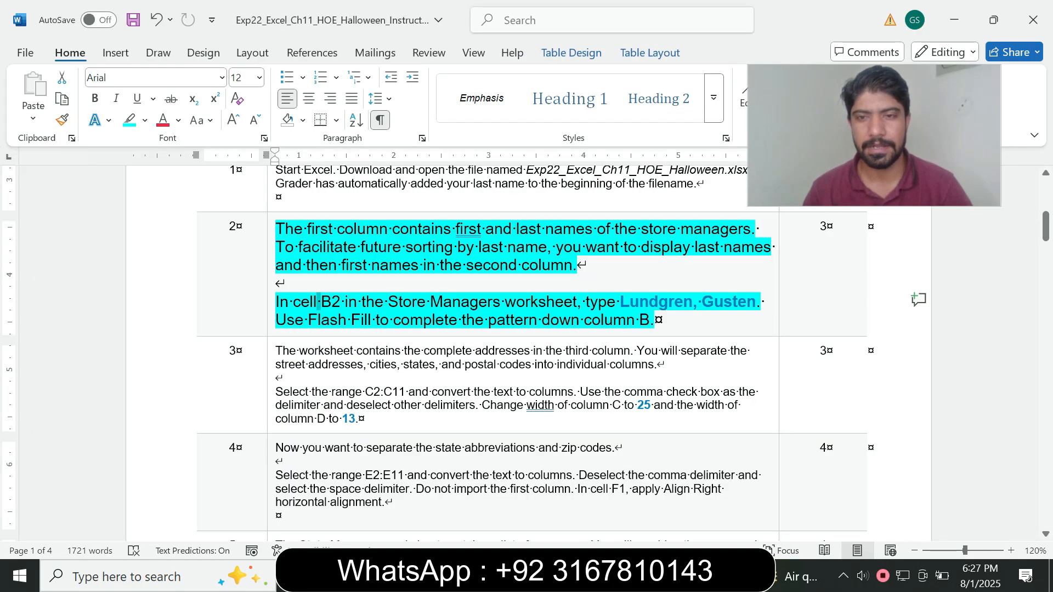
{"action": "left_click_drag", "start_coordinate": [619, 301], "coordinate": [757, 301]}
{"action": "key", "text": "ctrl+c"}
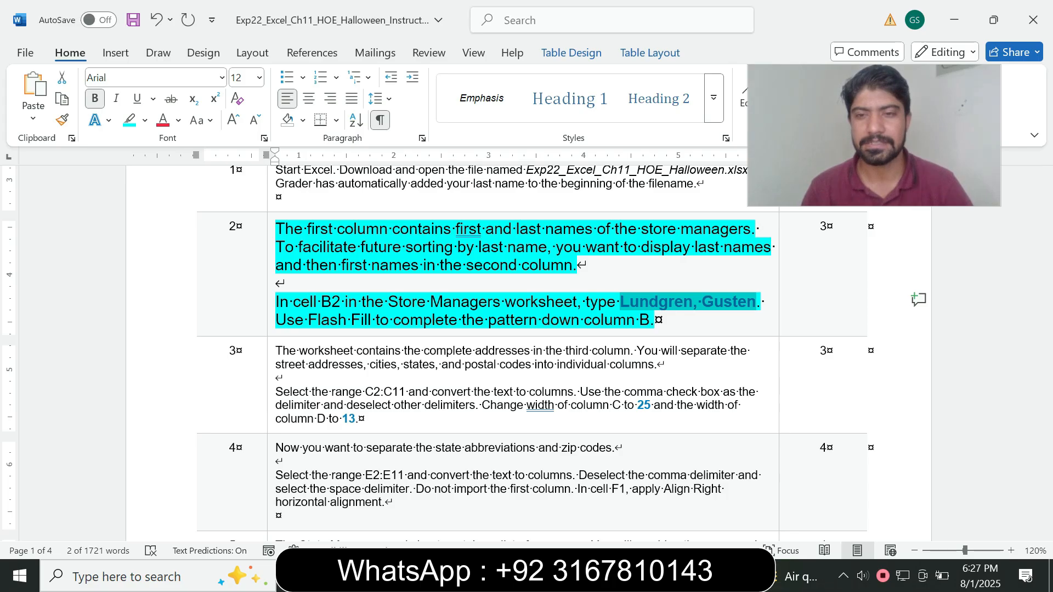
{"action": "key", "text": "alt+Tab"}
{"action": "left_click", "coordinate": [189, 163]}
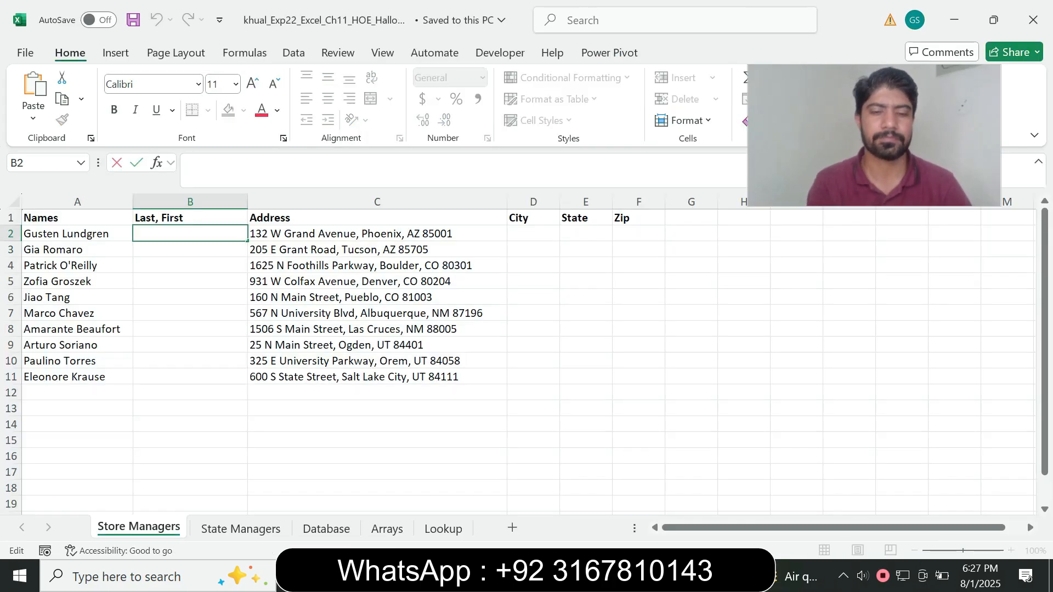
{"action": "key", "text": "ctrl+v"}
{"action": "key", "text": "Return"}
{"action": "key", "text": "Up"}
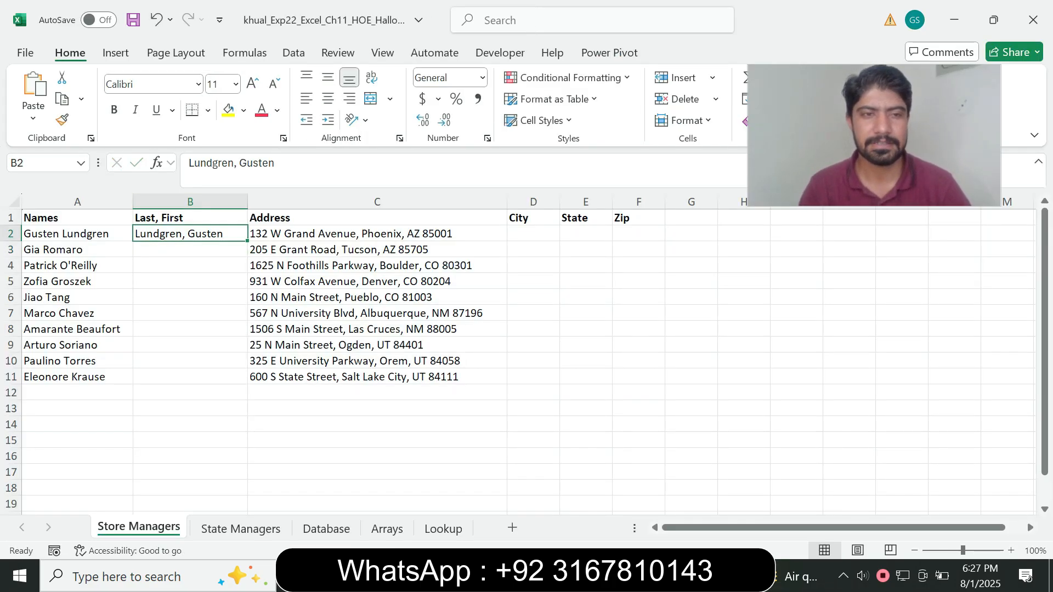
Complete the last-name-first pattern down column B of the Store Managers worksheet with Flash Fill.
{"action": "key", "text": "alt+Tab"}
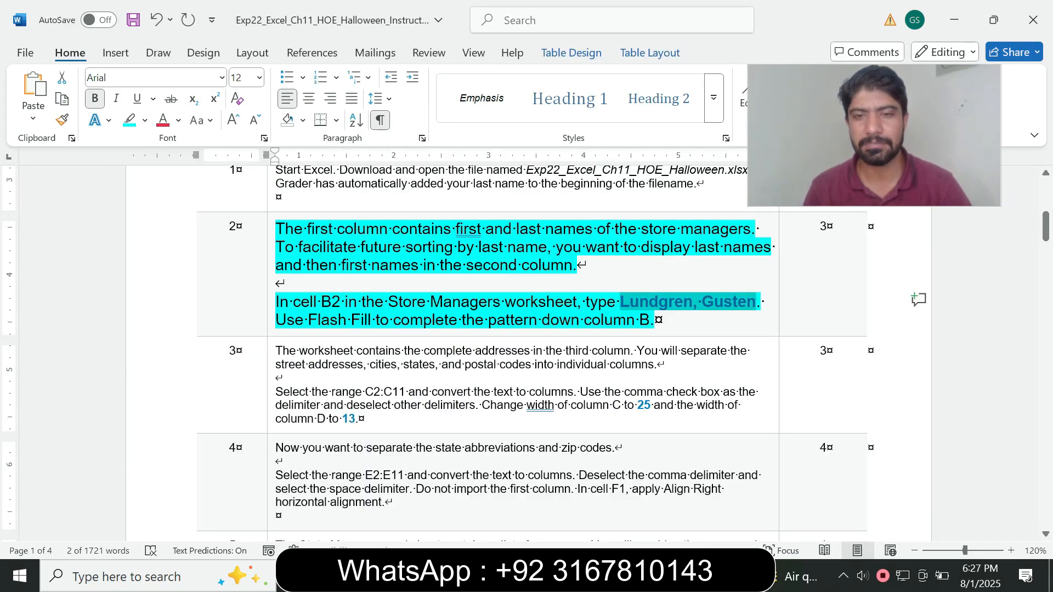
{"action": "key", "text": "alt+Tab"}
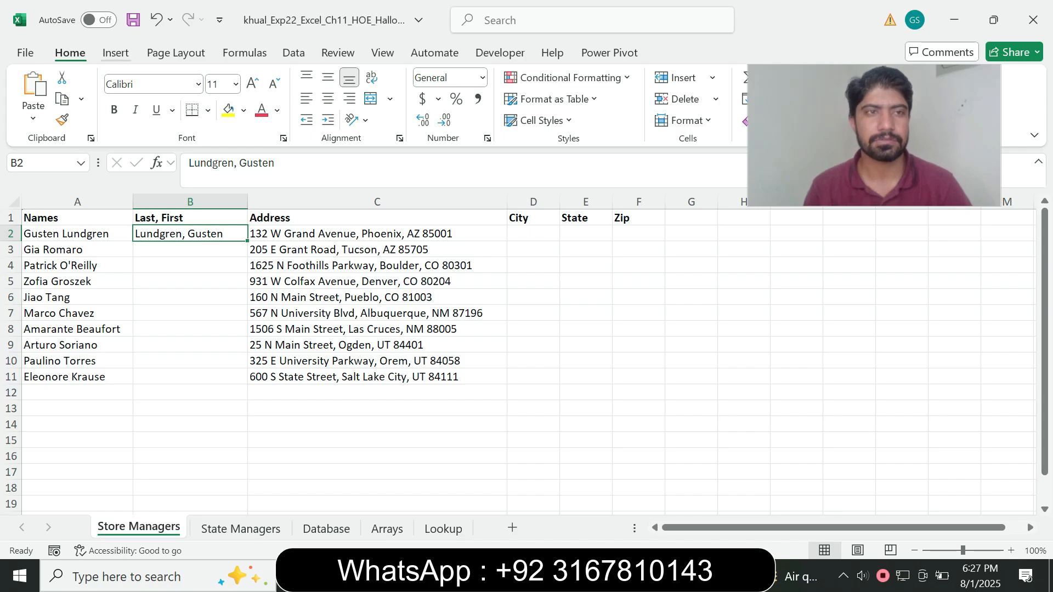
{"action": "left_click_drag", "start_coordinate": [874, 136], "coordinate": [881, 249]}
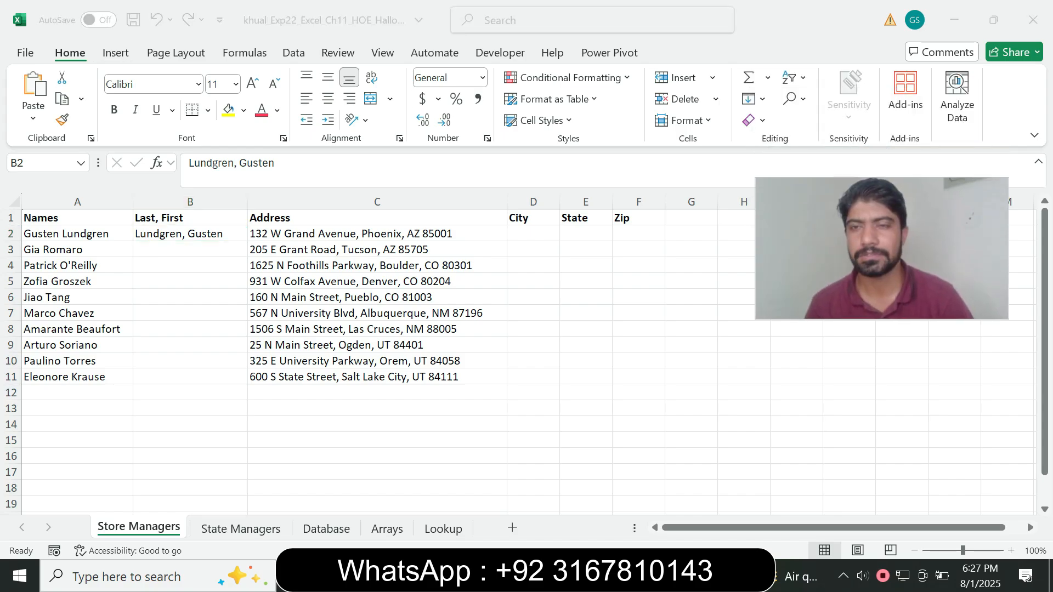
{"action": "left_click", "coordinate": [754, 99]}
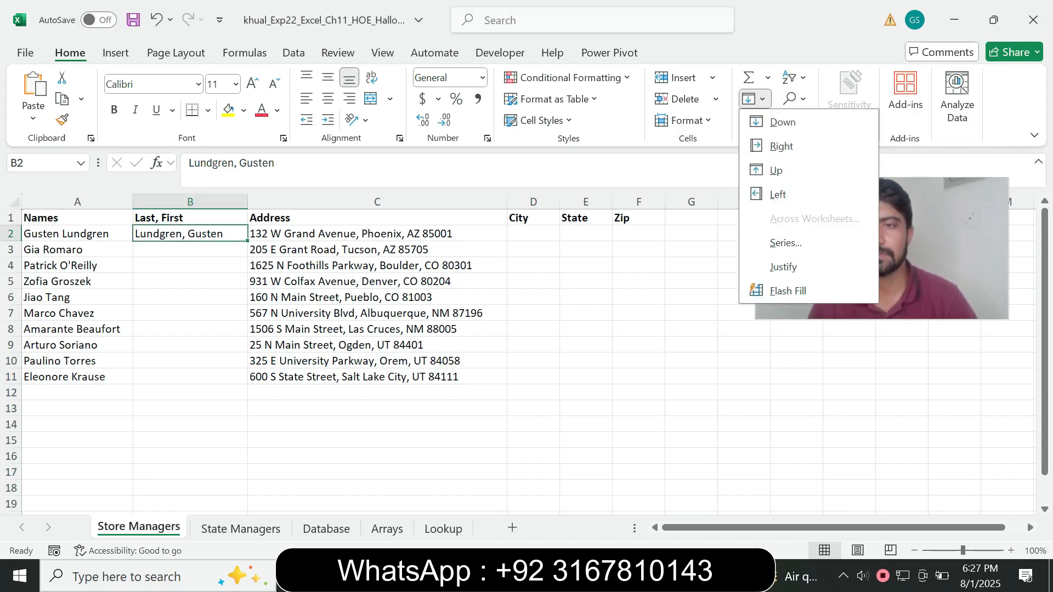
{"action": "left_click", "coordinate": [788, 290]}
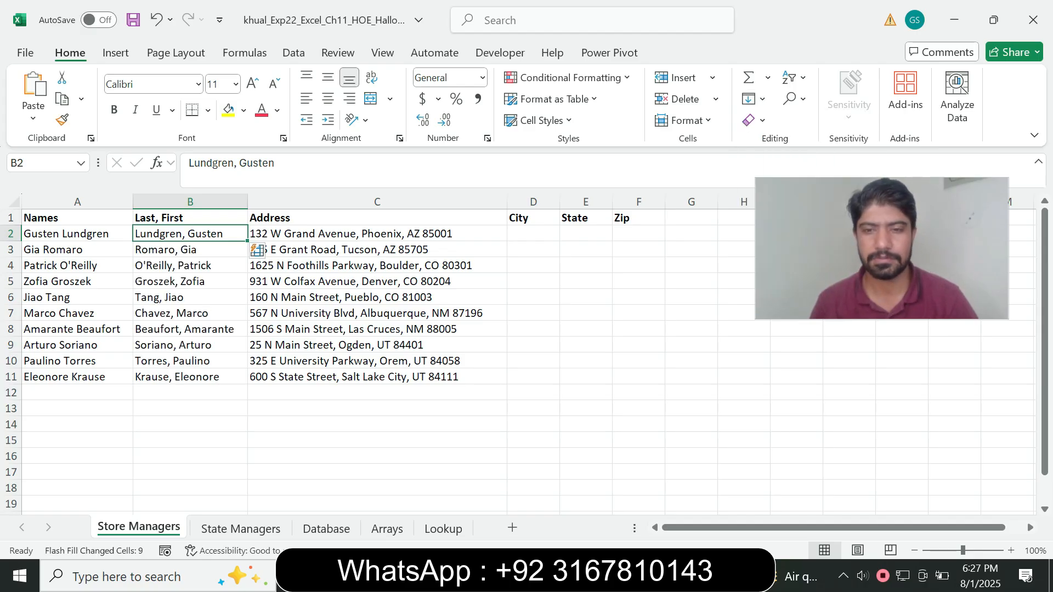
Switch to Word and reset the step 2 instruction text to 9 pt with no highlight colour.
{"action": "key", "text": "alt+Tab"}
{"action": "left_click_drag", "start_coordinate": [882, 248], "coordinate": [859, 169]}
{"action": "left_click", "coordinate": [272, 320]}
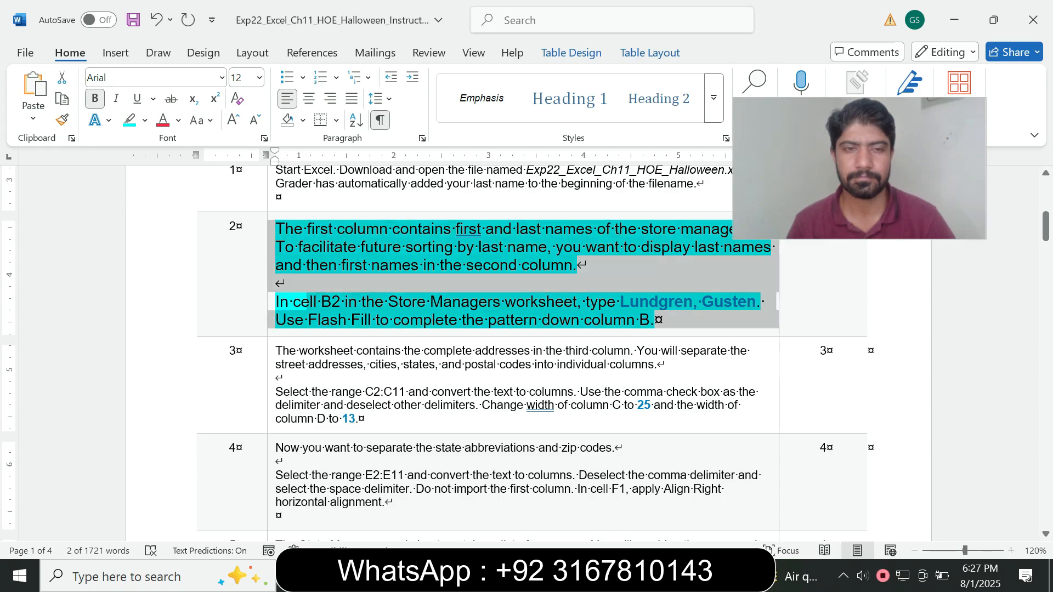
{"action": "left_click", "coordinate": [371, 271]}
{"action": "left_click", "coordinate": [356, 312]}
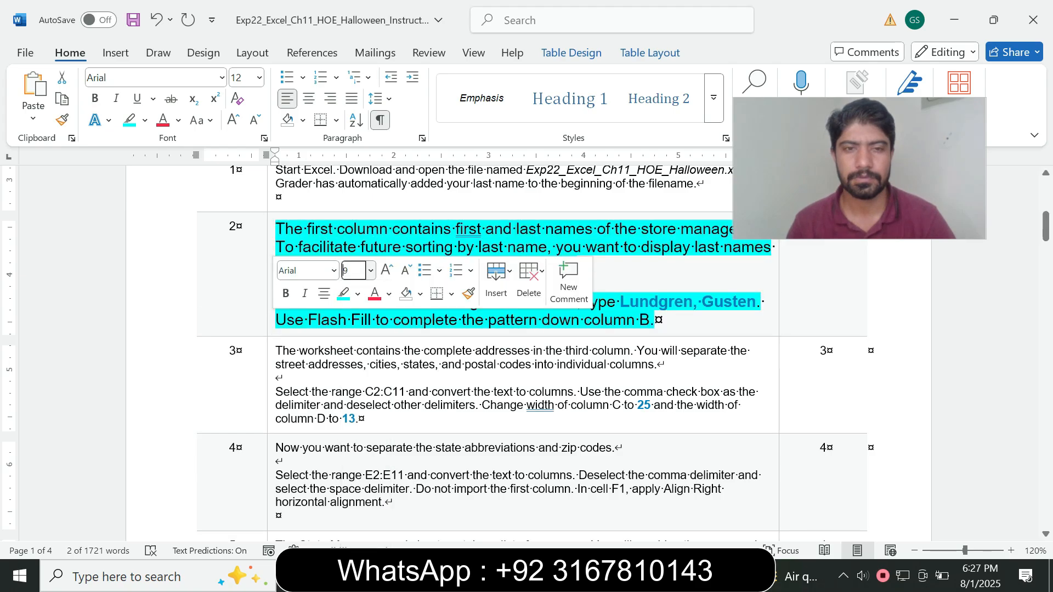
{"action": "left_click", "coordinate": [358, 294]}
{"action": "left_click", "coordinate": [378, 427]}
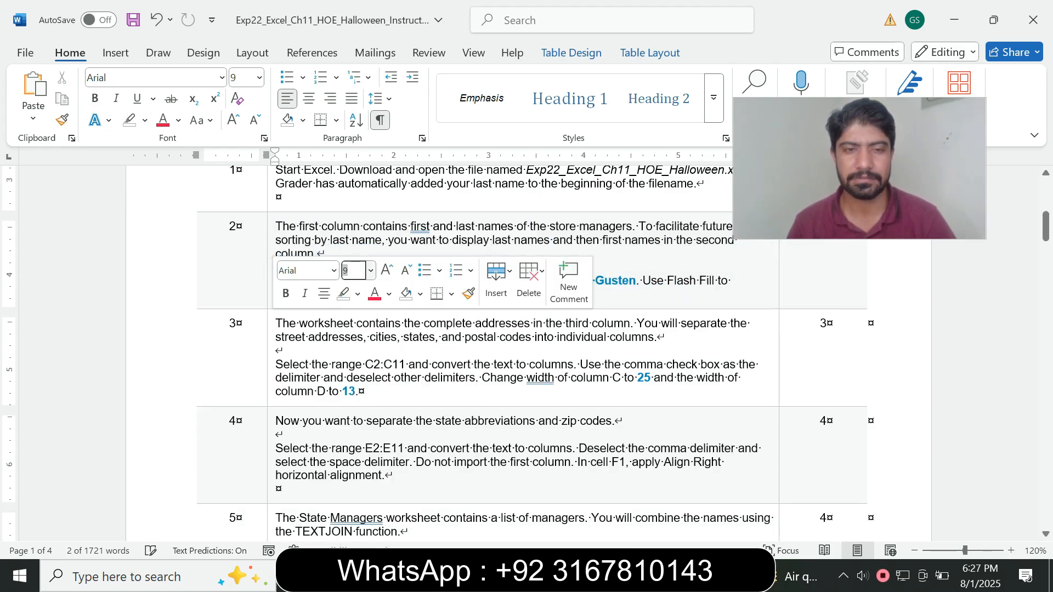
Enlarge the step 3 instruction text to 14 pt and highlight it in turquoise.
{"action": "left_click", "coordinate": [271, 329]}
{"action": "left_click", "coordinate": [367, 340]}
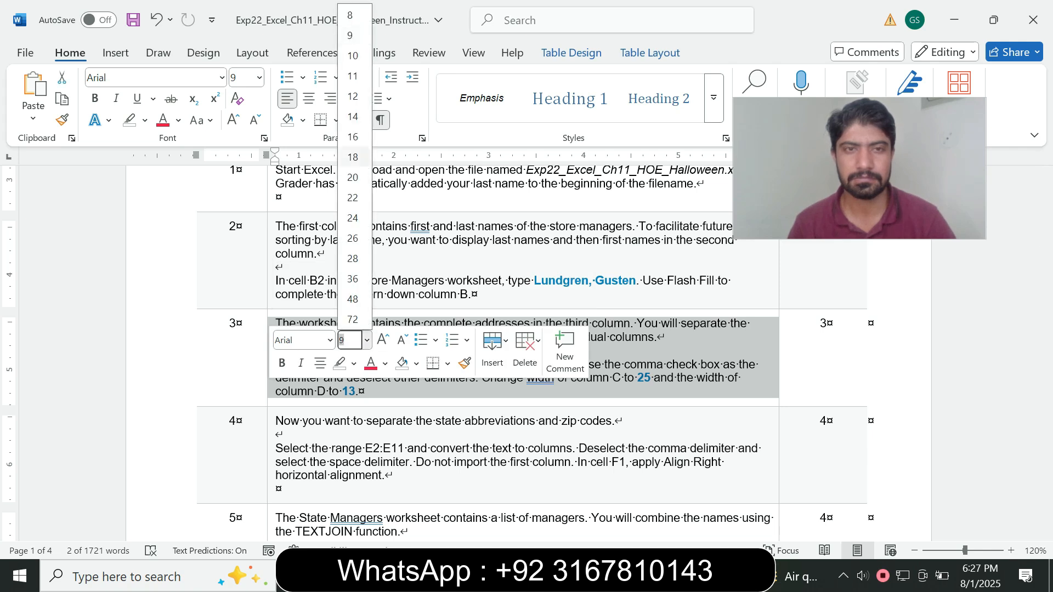
{"action": "left_click", "coordinate": [352, 117]}
{"action": "left_click", "coordinate": [145, 121]}
{"action": "left_click", "coordinate": [183, 178]}
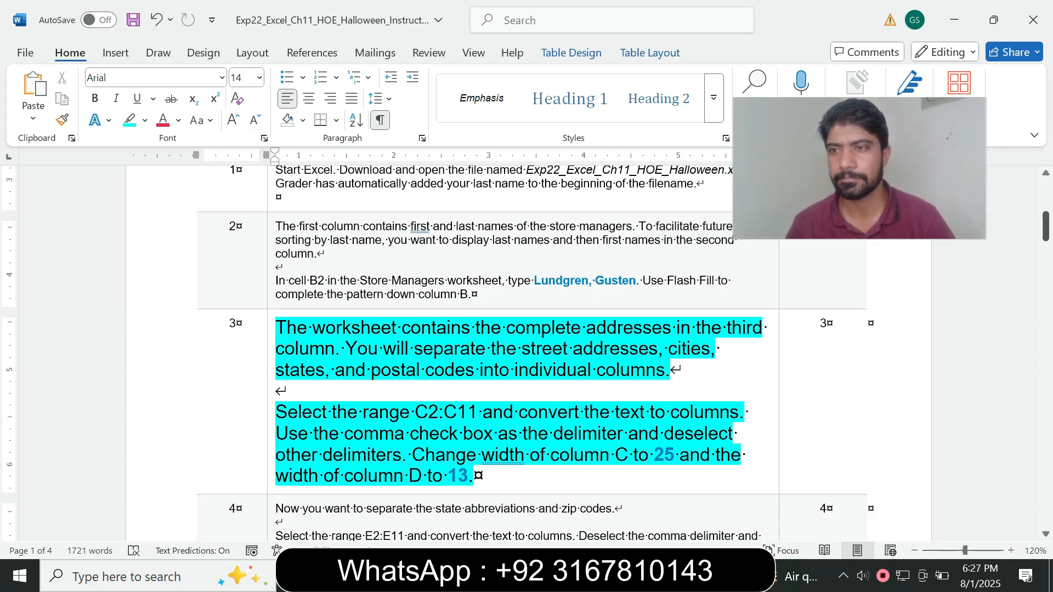
Copy the range reference C2:C11 from the step 3 instruction in Word and select that range in Excel.
{"action": "scroll", "coordinate": [527, 351], "scroll_direction": "down", "scroll_amount": 3}
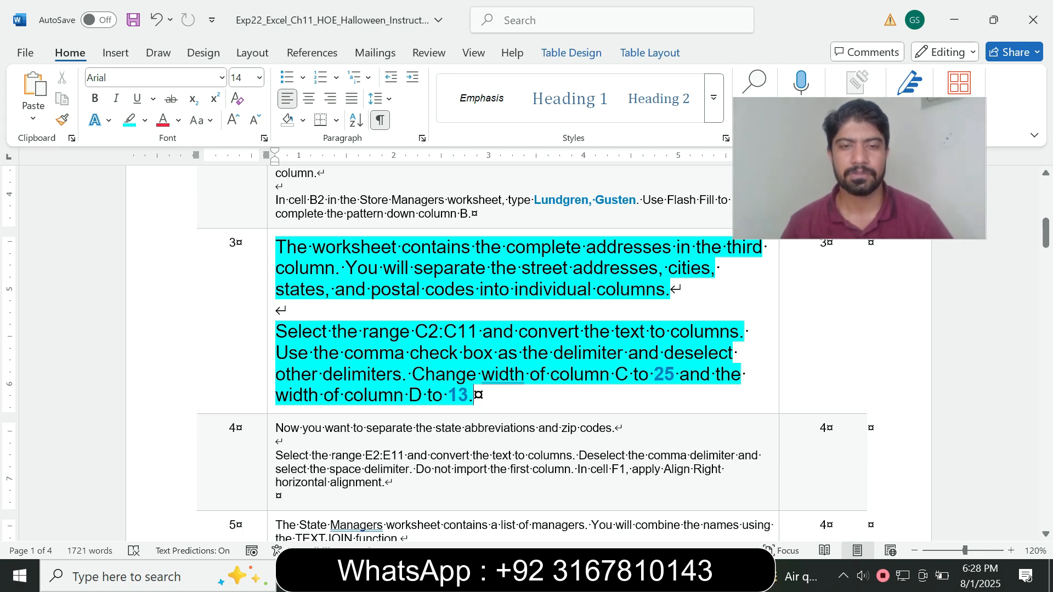
{"action": "left_click_drag", "start_coordinate": [415, 331], "coordinate": [482, 331]}
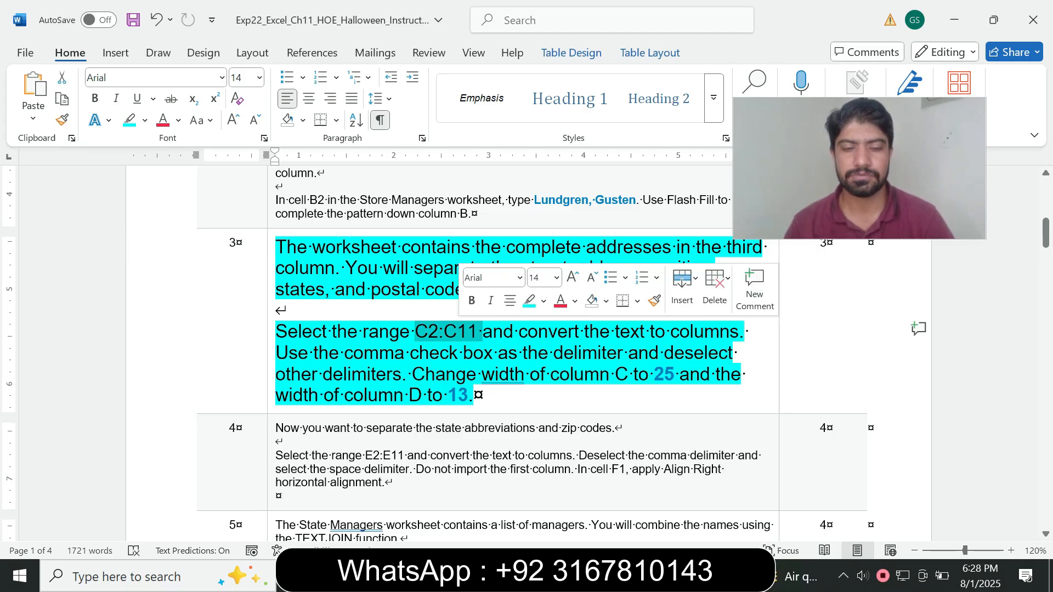
{"action": "left_click", "coordinate": [666, 575]}
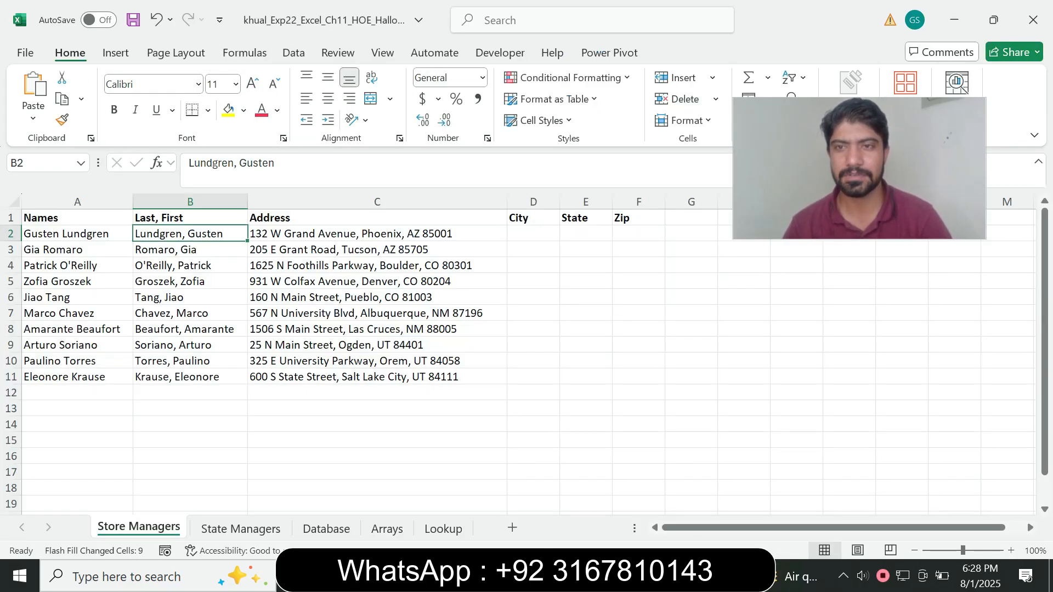
{"action": "left_click", "coordinate": [44, 163]}
{"action": "key", "text": "ctrl+v"}
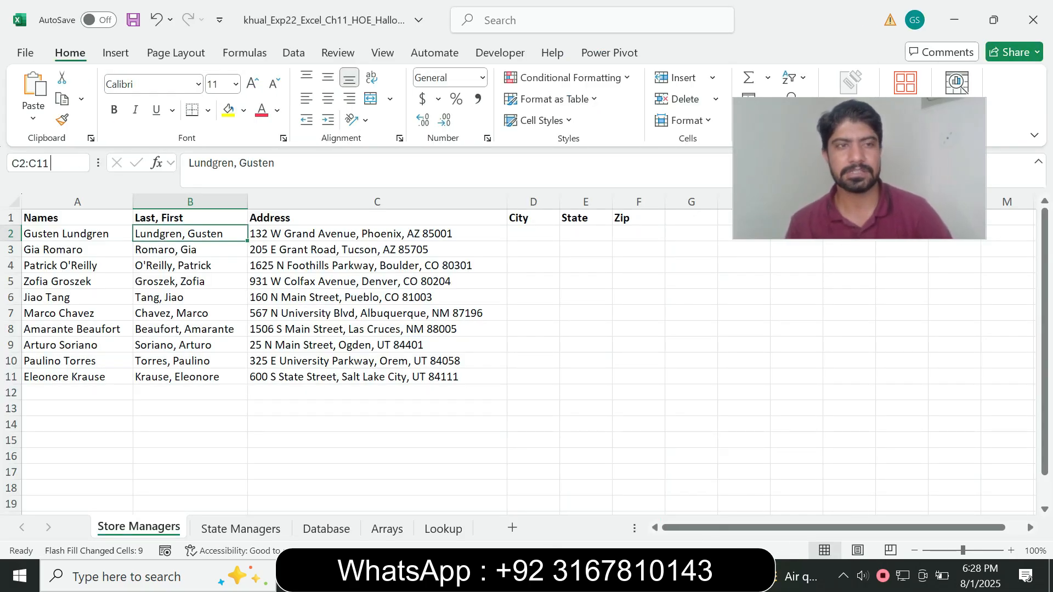
{"action": "key", "text": "Return"}
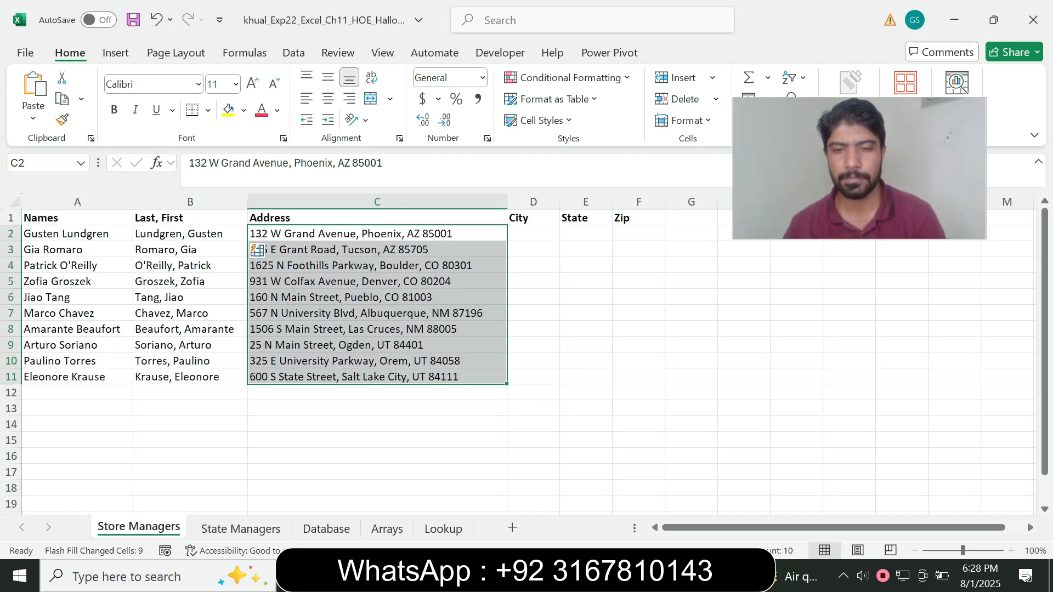
Review the step 3 conversion instruction in Word, then start Text to Columns on the selected addresses in Excel.
{"action": "key", "text": "alt+Tab"}
{"action": "left_click_drag", "start_coordinate": [492, 331], "coordinate": [592, 315]}
{"action": "left_click", "coordinate": [574, 353]}
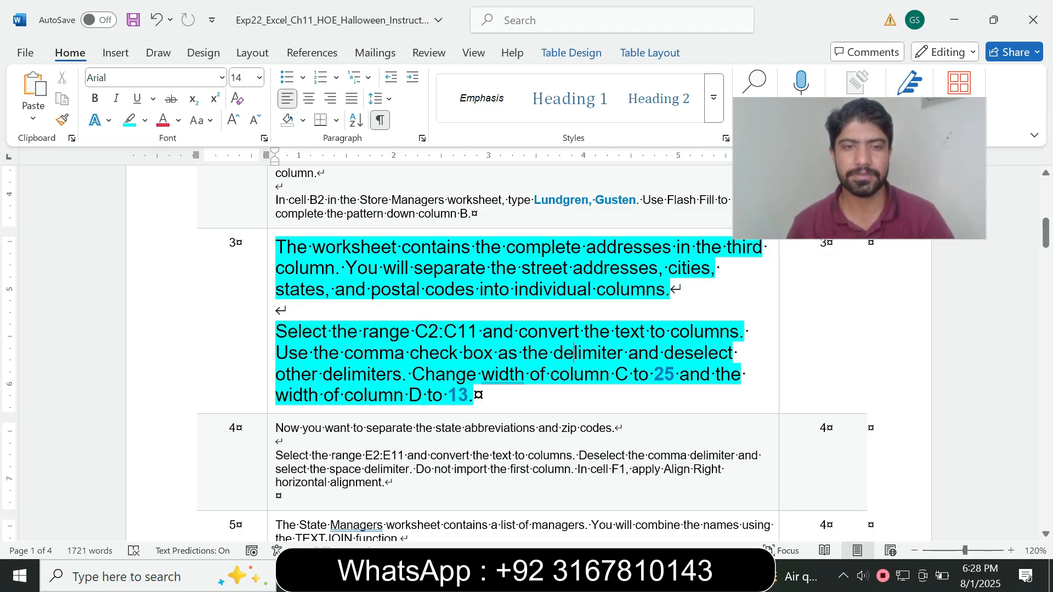
{"action": "left_click_drag", "start_coordinate": [341, 353], "coordinate": [439, 332]}
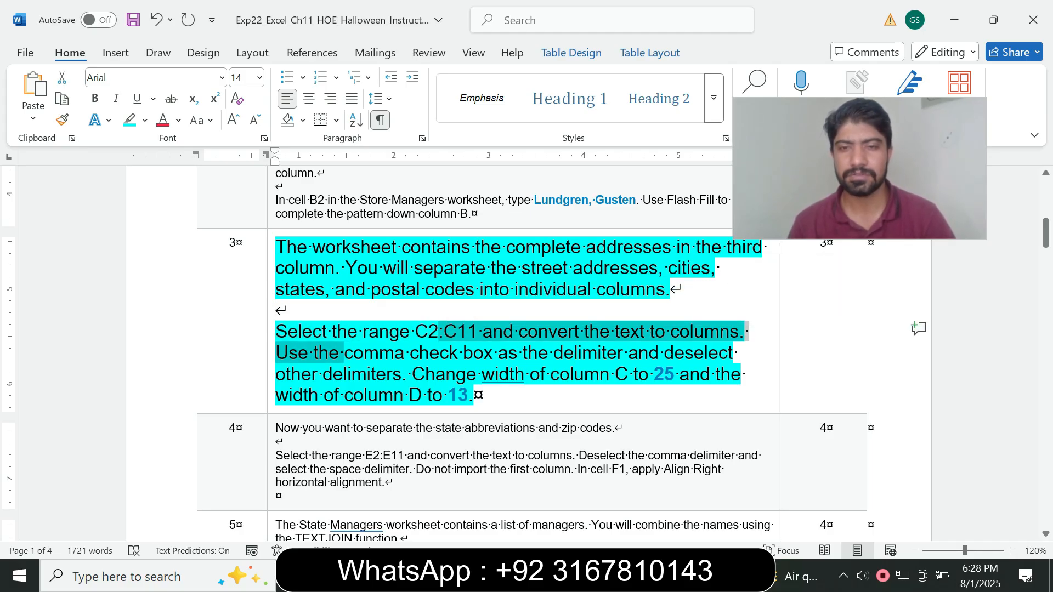
{"action": "key", "text": "alt+Tab"}
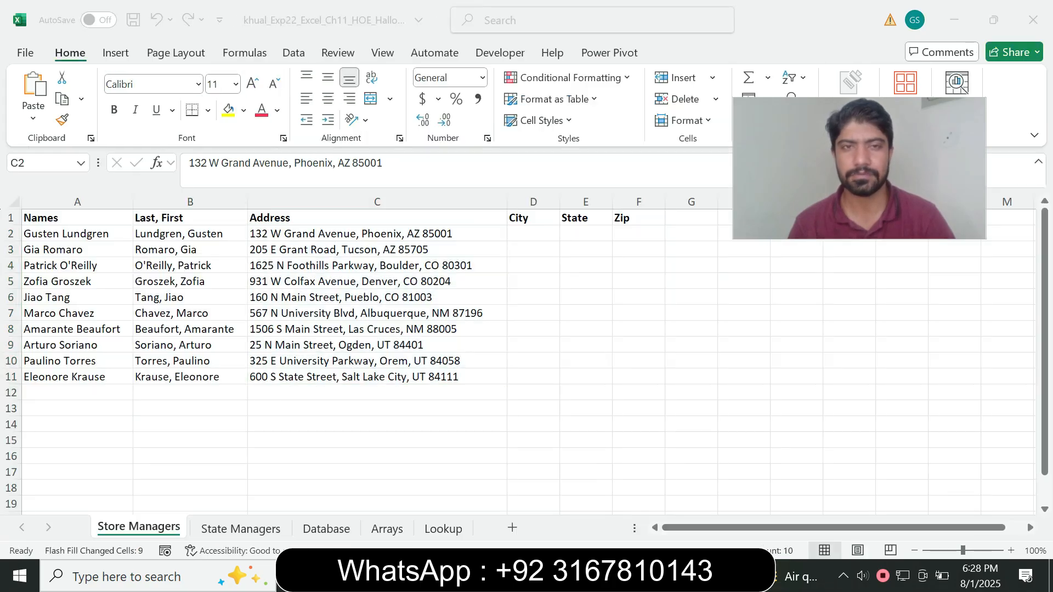
{"action": "key", "text": "ctrl+shift+Down"}
{"action": "key", "text": "alt+a"}
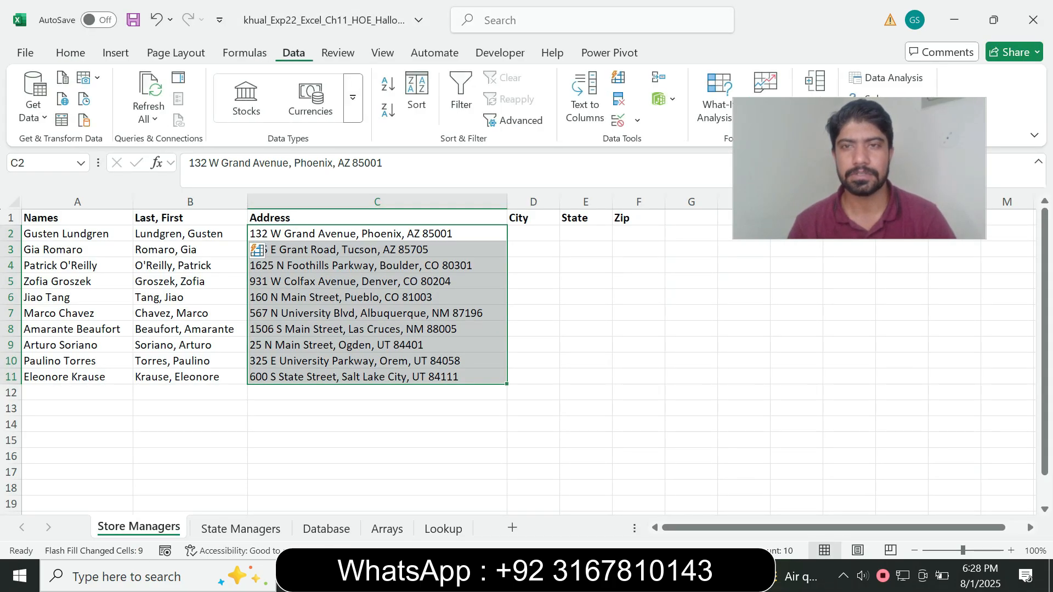
{"action": "left_click_drag", "start_coordinate": [823, 159], "coordinate": [835, 188]}
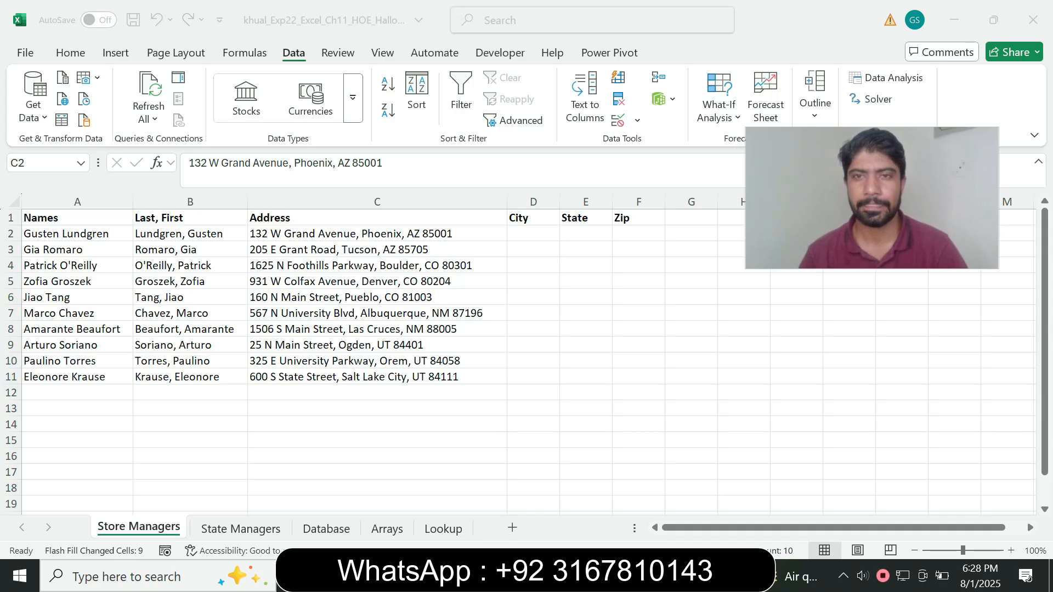
{"action": "left_click", "coordinate": [585, 98]}
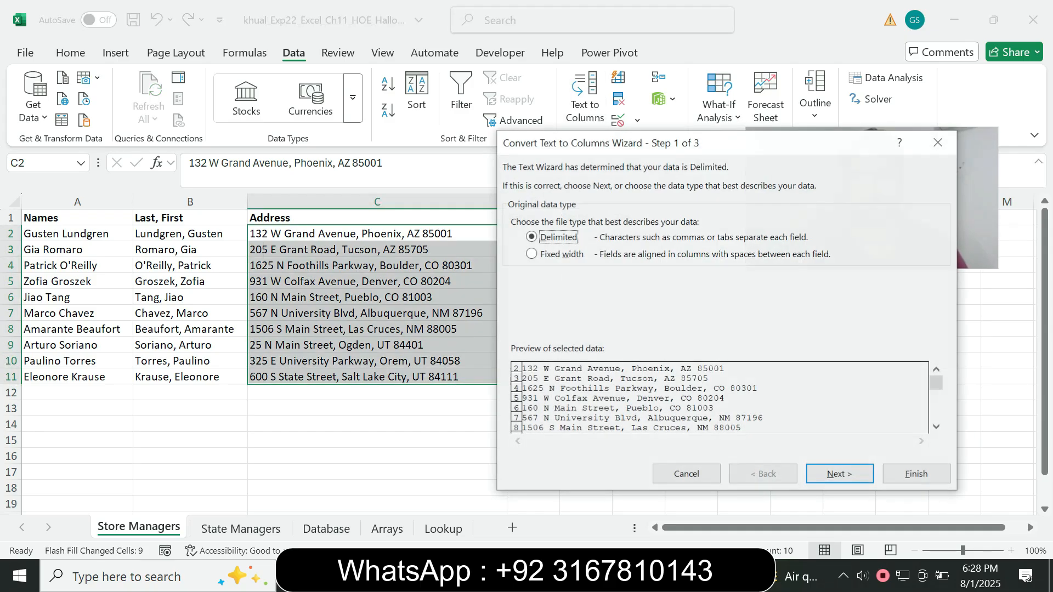
{"action": "left_click_drag", "start_coordinate": [764, 147], "coordinate": [421, 160]}
Check the delimiter instruction in Word, then keep the Delimited data type and use comma as the only delimiter in Excel.
{"action": "left_click", "coordinate": [609, 576]}
{"action": "left_click_drag", "start_coordinate": [439, 331], "coordinate": [462, 353]}
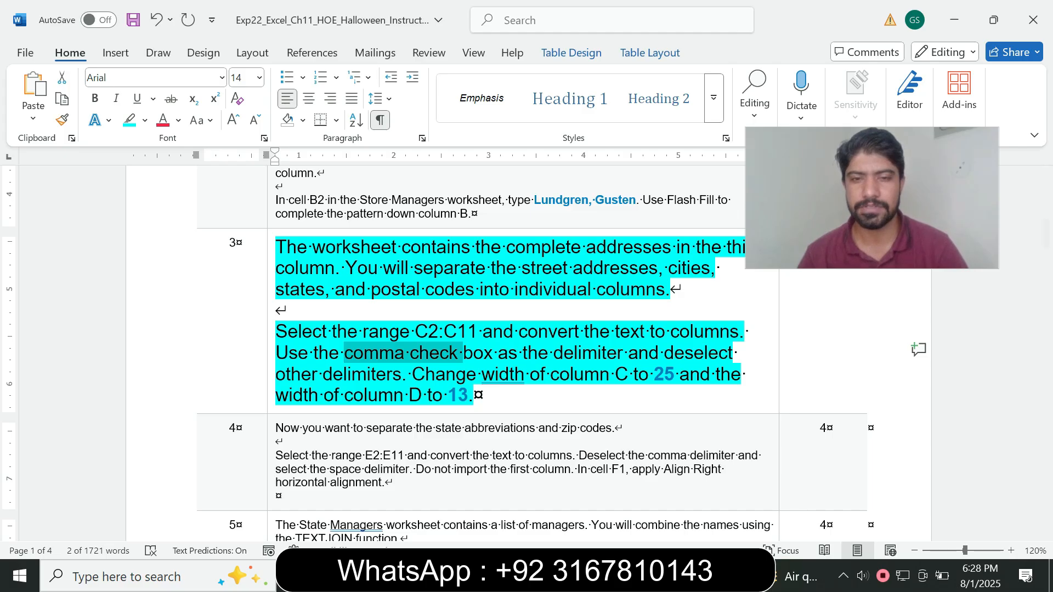
{"action": "key", "text": "alt+Tab"}
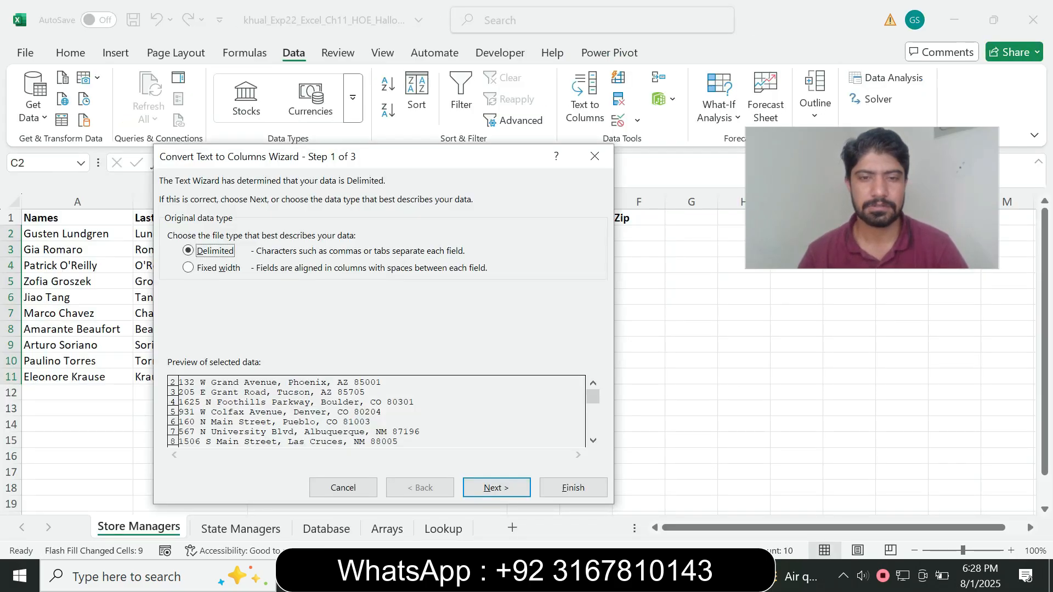
{"action": "key", "text": "Return"}
{"action": "key", "text": "alt+c"}
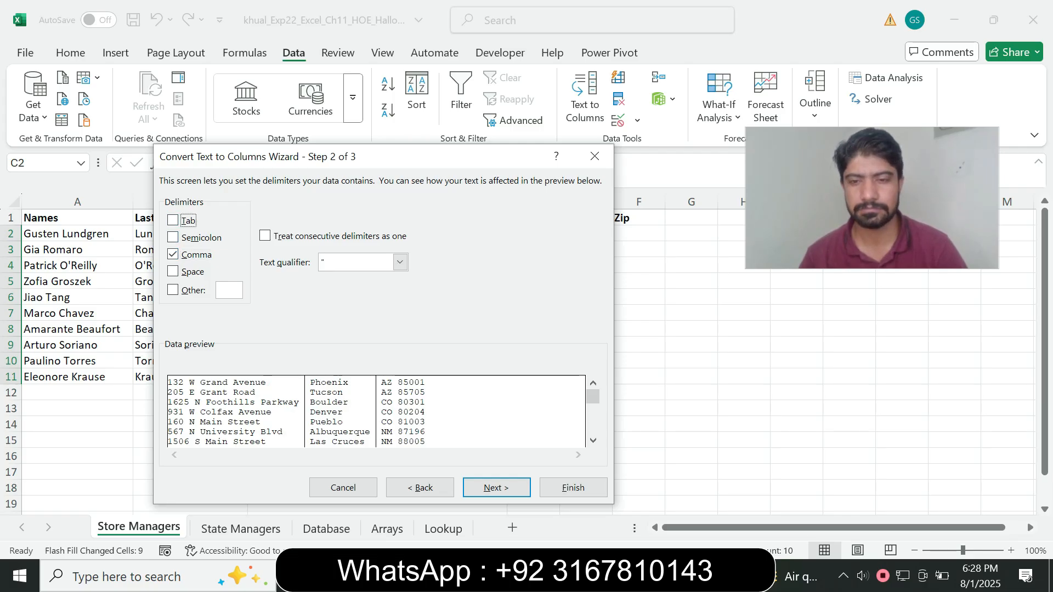
{"action": "key", "text": "alt+Tab"}
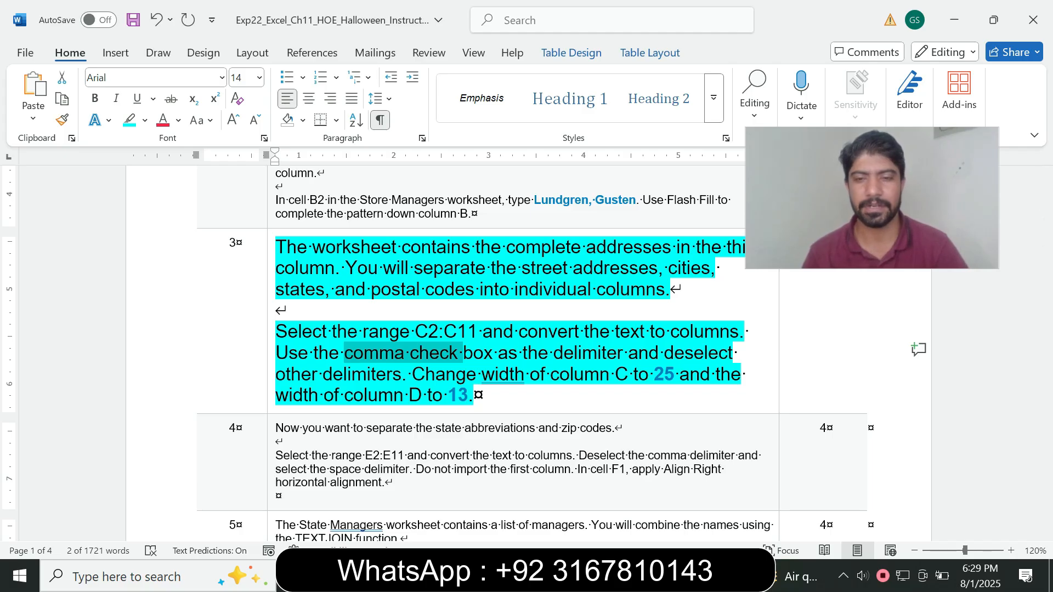
{"action": "key", "text": "alt+Tab"}
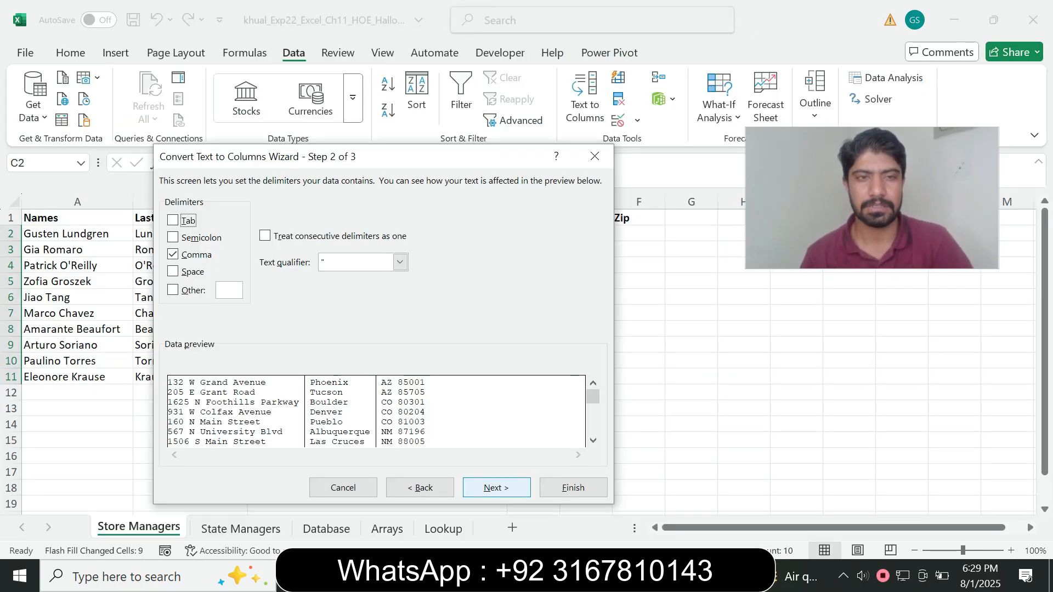
Finish converting the addresses to columns with the General data format and destination $C$2, checking the instruction in Word.
{"action": "key", "text": "Return"}
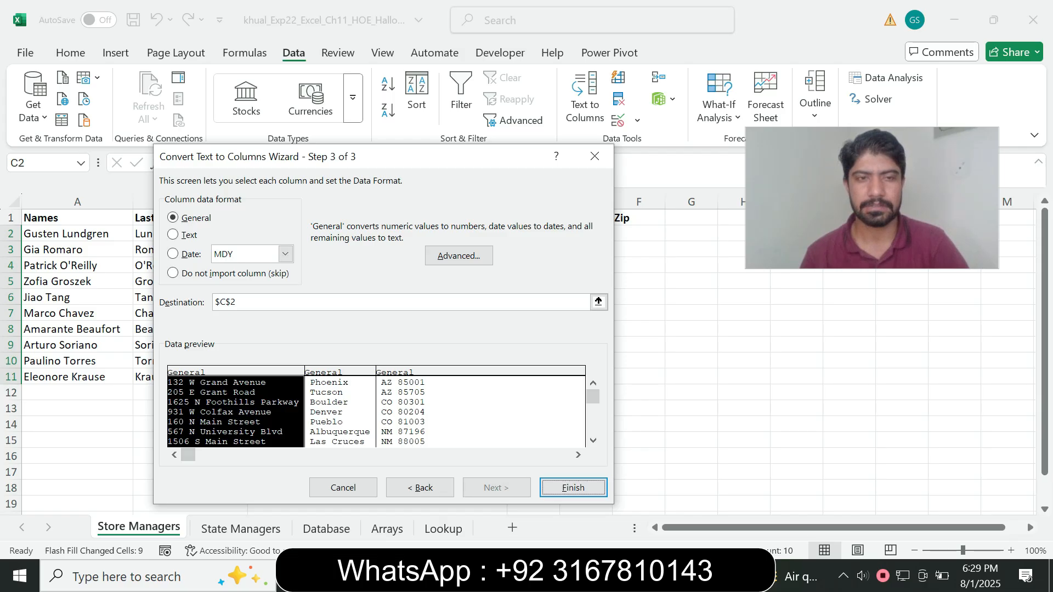
{"action": "key", "text": "alt+Tab"}
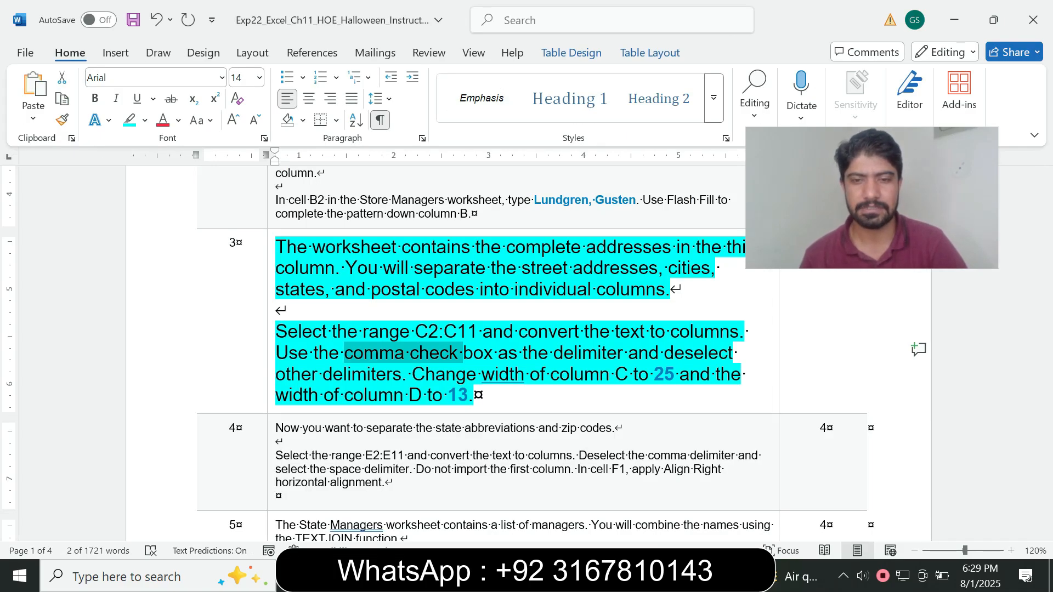
{"action": "key", "text": "alt+Tab"}
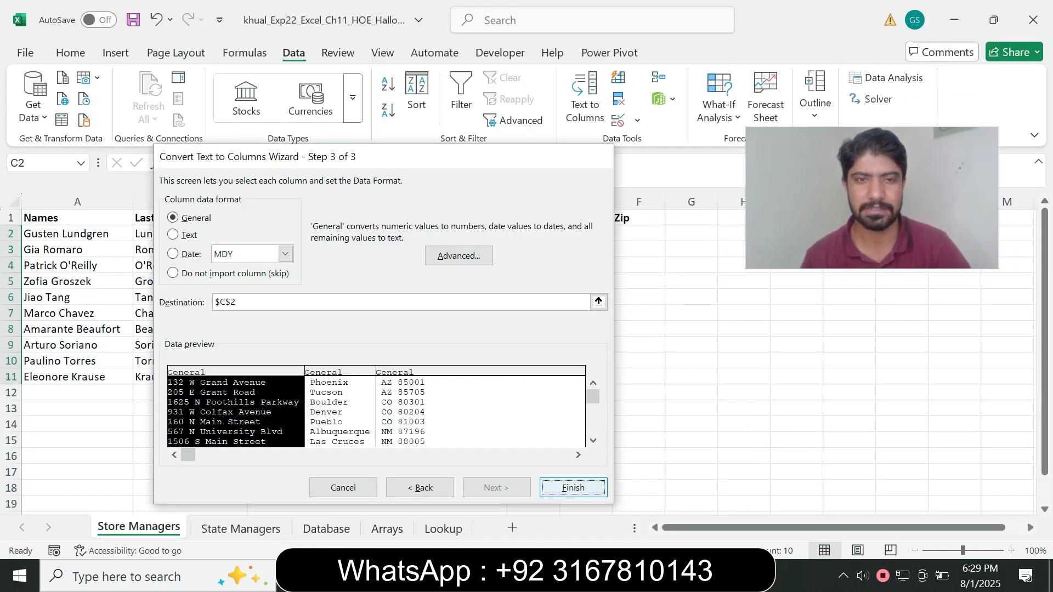
{"action": "key", "text": "Return"}
{"action": "key", "text": "alt+Tab"}
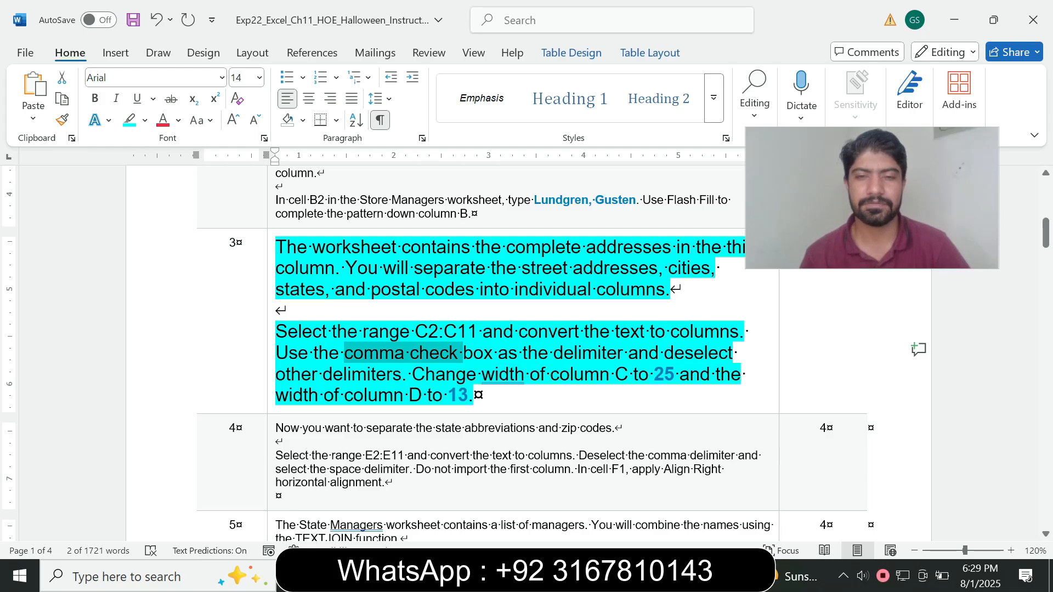
{"action": "key", "text": "alt+Tab"}
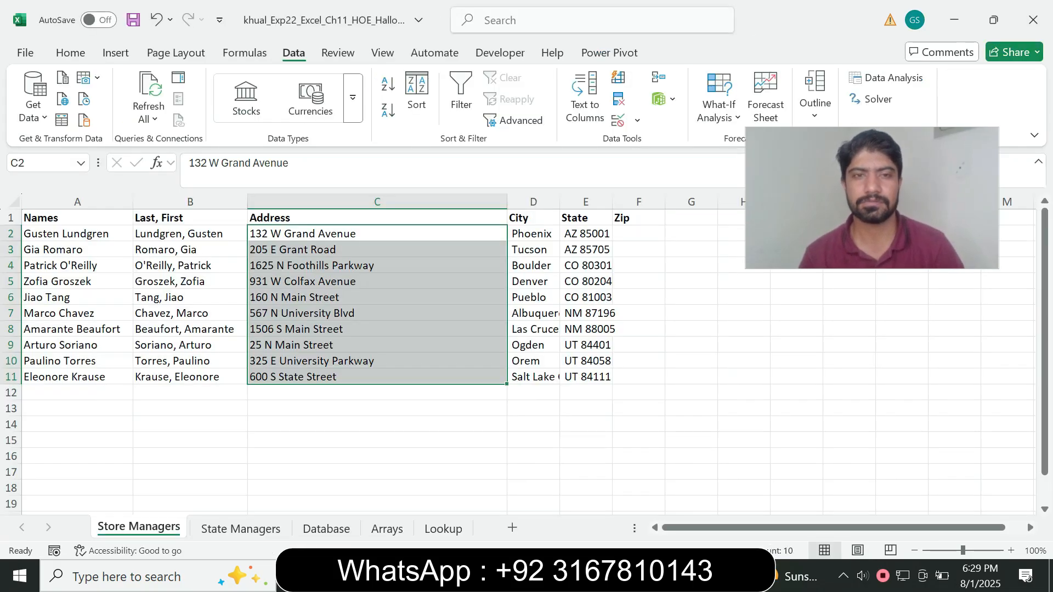
Set the width of column C on the Store Managers worksheet to 25.
{"action": "left_click", "coordinate": [378, 202]}
{"action": "right_click", "coordinate": [406, 200]}
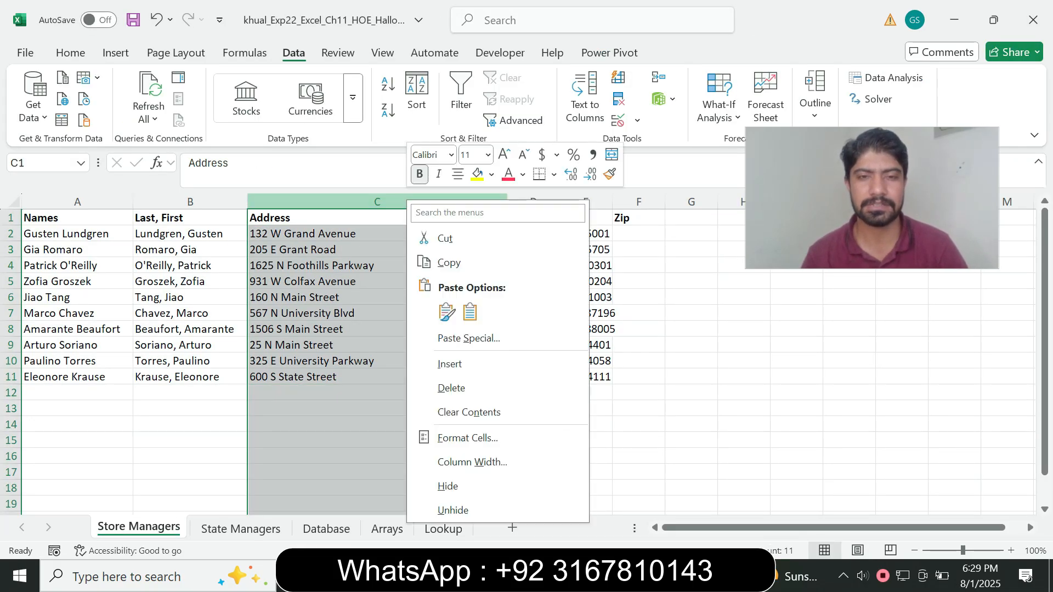
{"action": "left_click", "coordinate": [438, 463]}
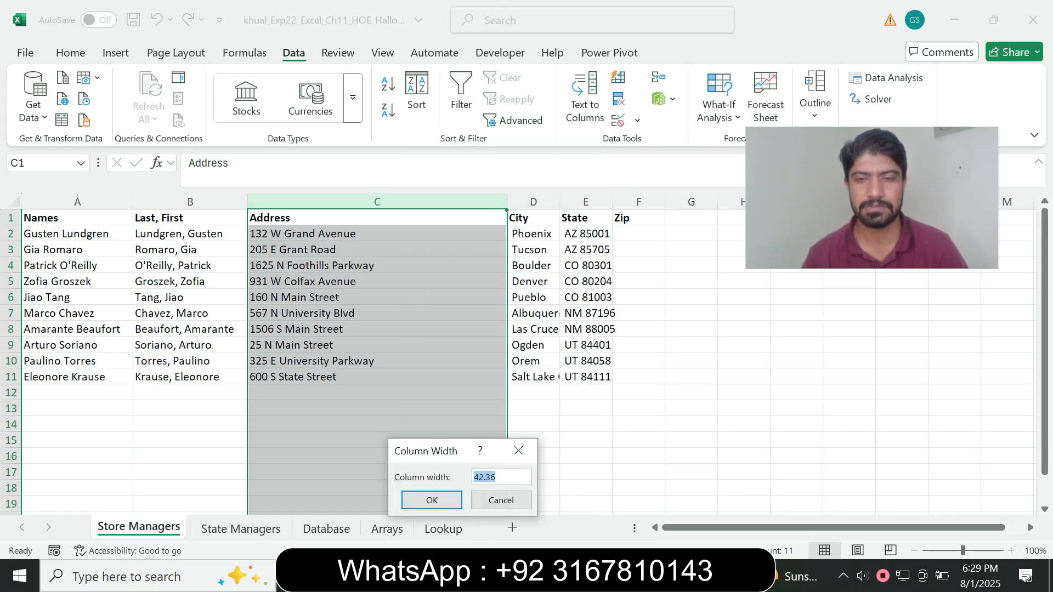
{"action": "key", "text": "alt+Tab"}
{"action": "key", "text": "alt+Tab"}
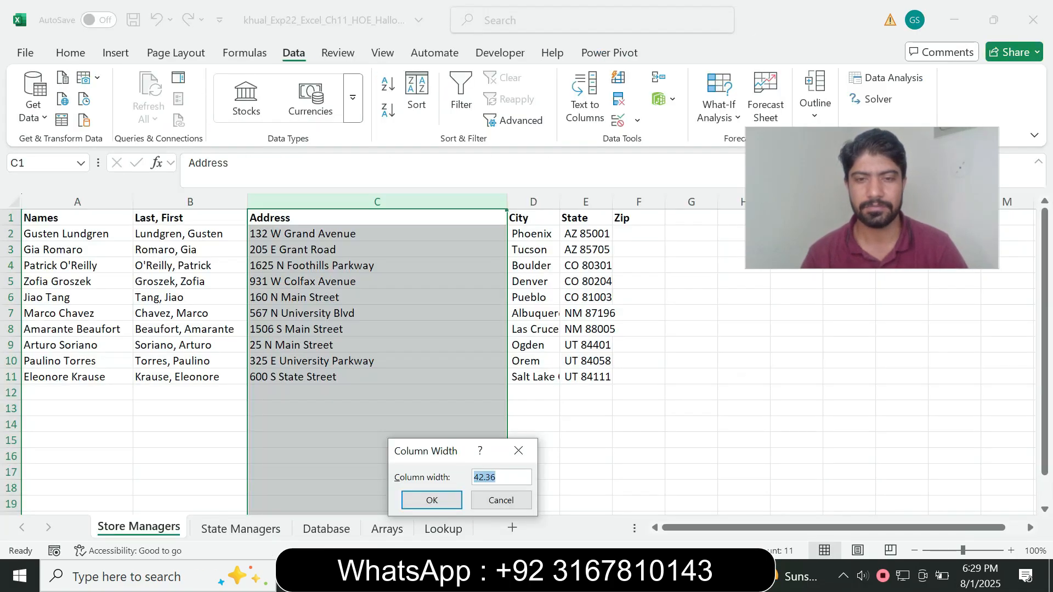
{"action": "type", "text": "25"}
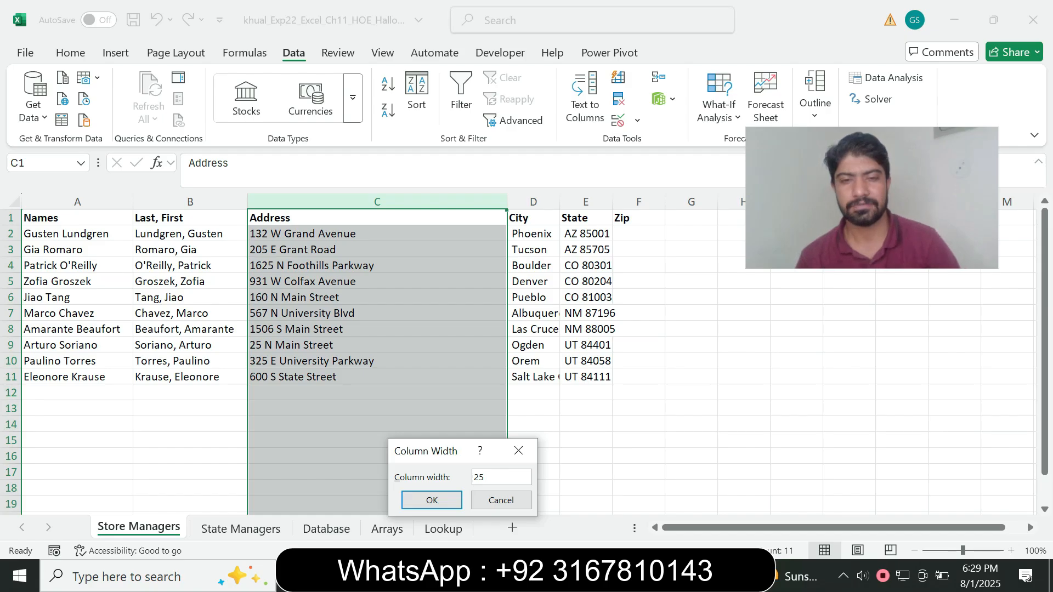
{"action": "key", "text": "Return"}
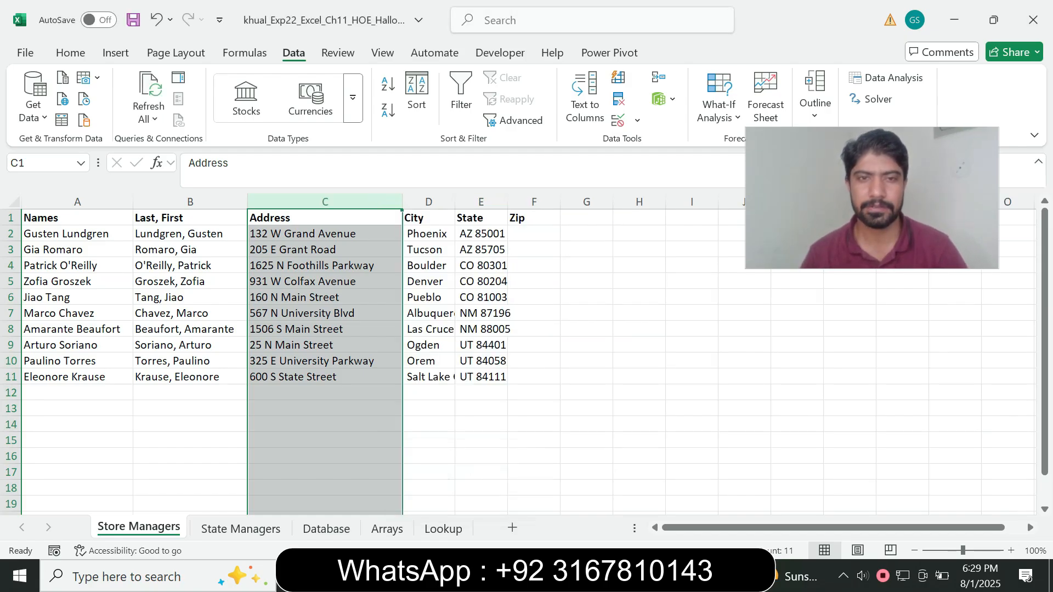
Check the column D instruction in Word and set the width of column D in Excel to 13.
{"action": "key", "text": "alt+Tab"}
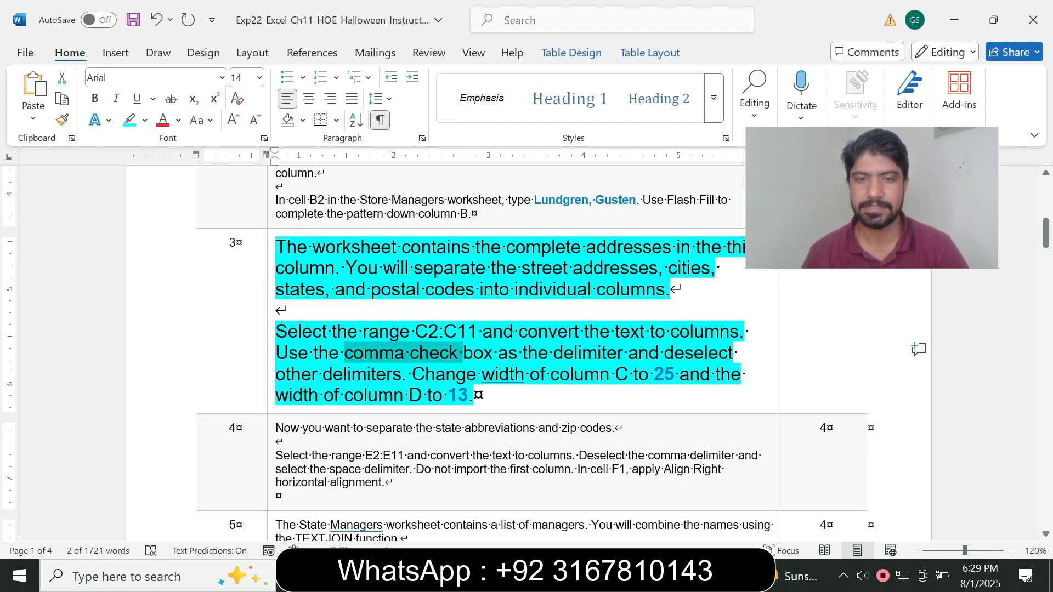
{"action": "left_click", "coordinate": [443, 395]}
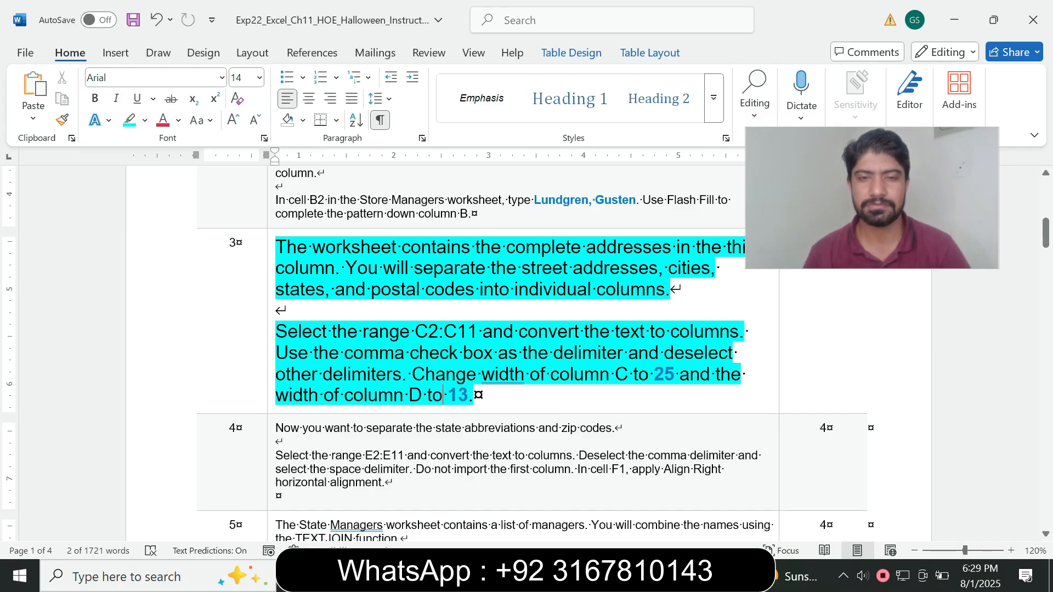
{"action": "key", "text": "alt+Tab"}
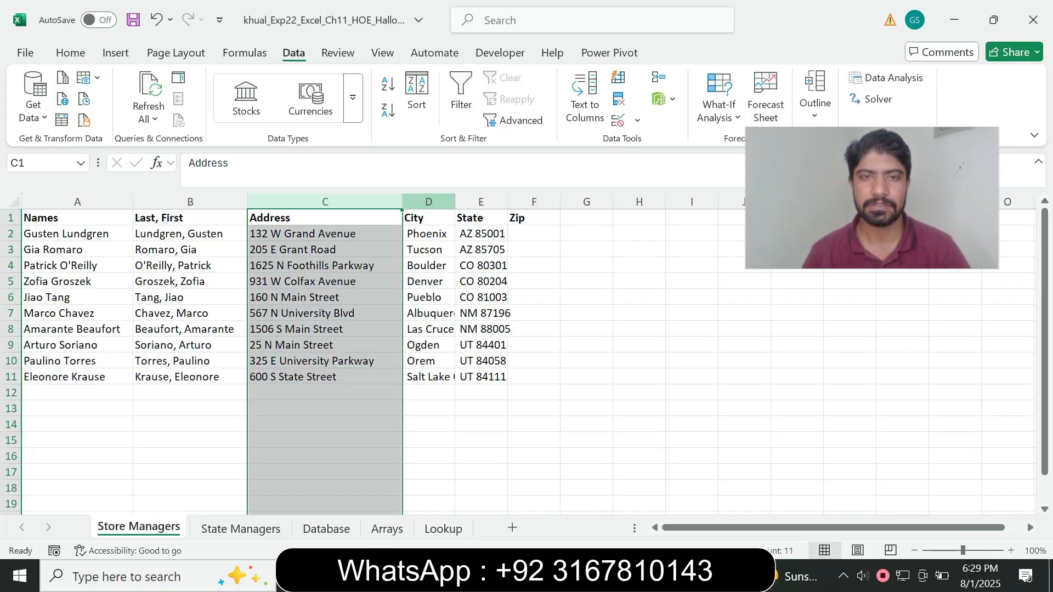
{"action": "left_click", "coordinate": [428, 202]}
{"action": "right_click", "coordinate": [442, 200]}
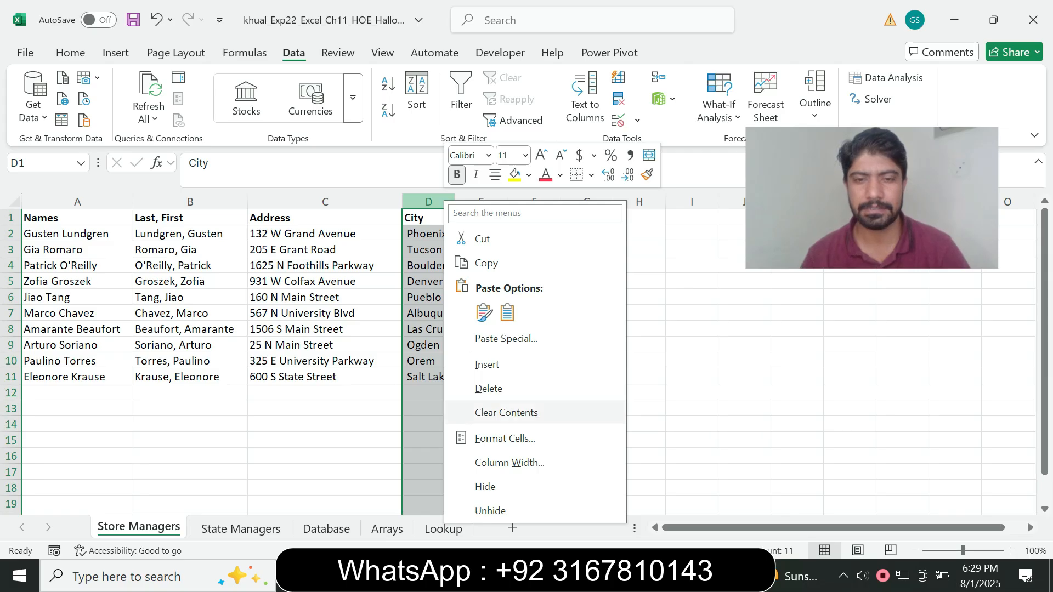
{"action": "left_click", "coordinate": [482, 463]}
{"action": "key", "text": "alt+Tab"}
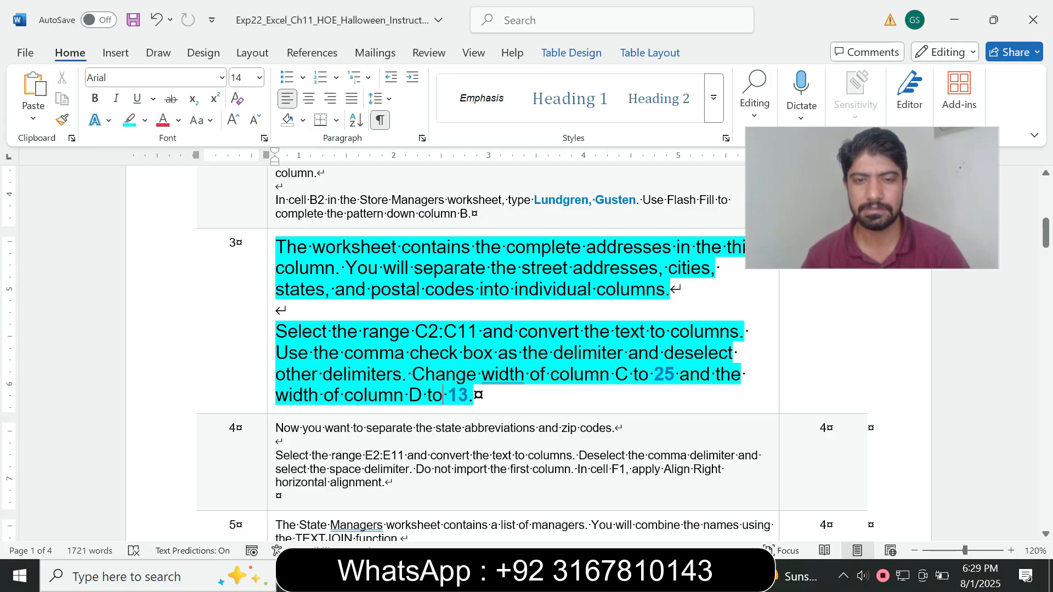
{"action": "key", "text": "alt+Tab"}
{"action": "type", "text": "13"}
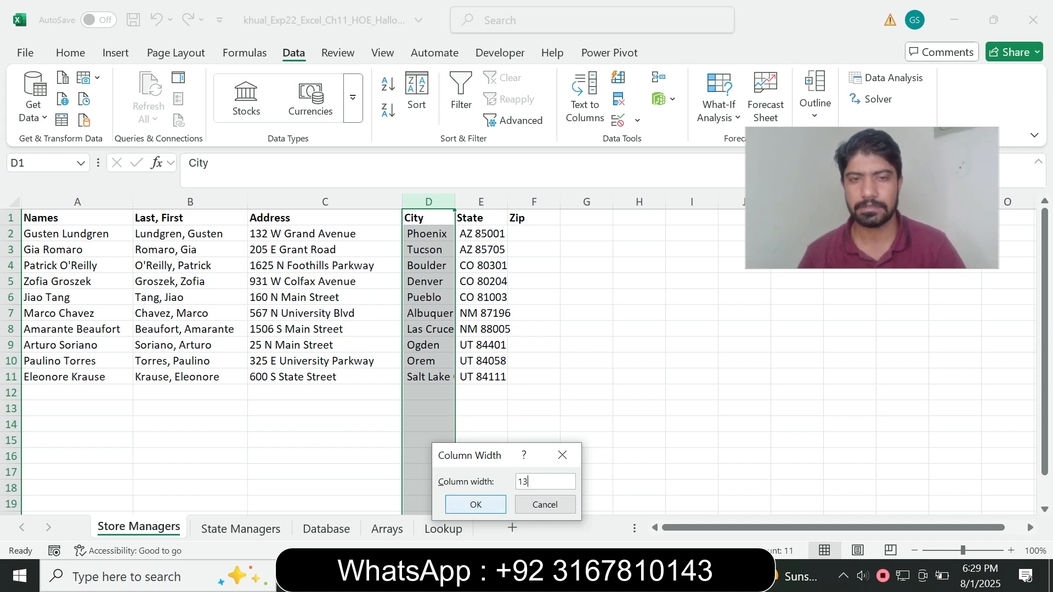
{"action": "left_click", "coordinate": [475, 504]}
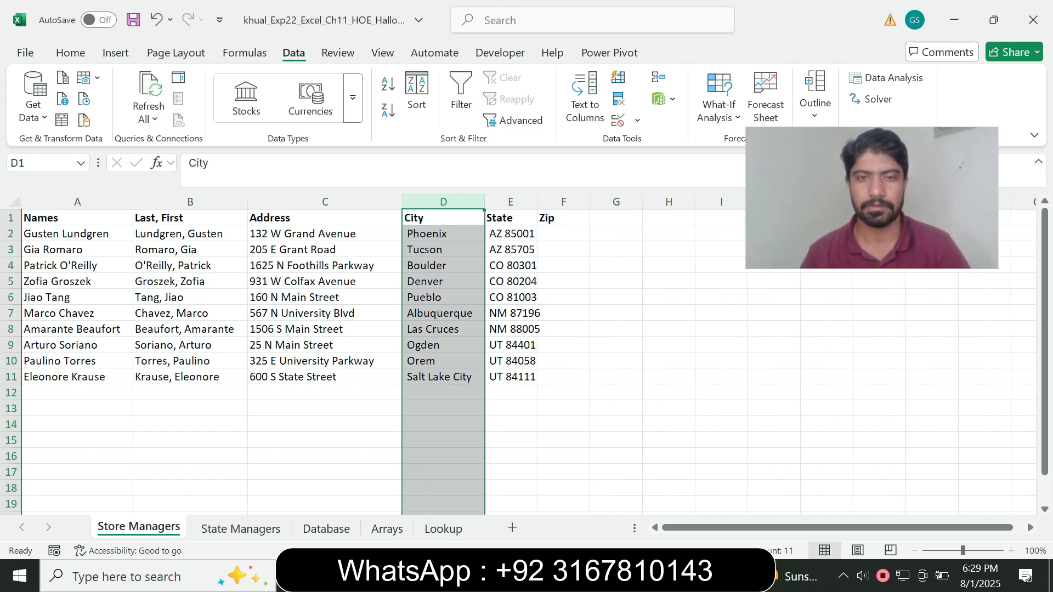
Switch to the Word instructions, reduce the text of instruction 3 to font size 9 and remove its highlighting.
{"action": "key", "text": "alt+Tab"}
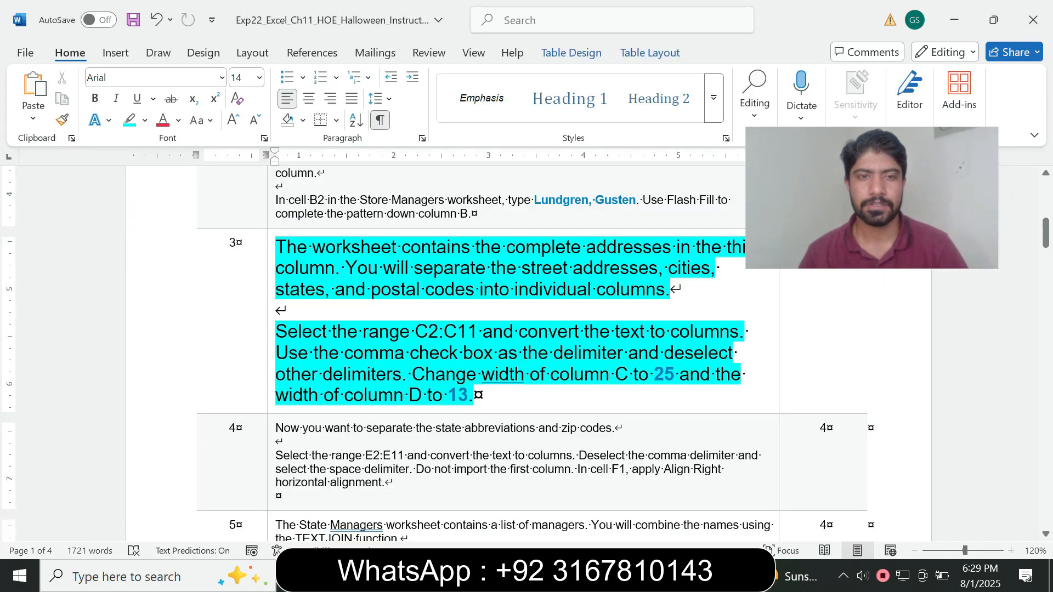
{"action": "left_click", "coordinate": [271, 392]}
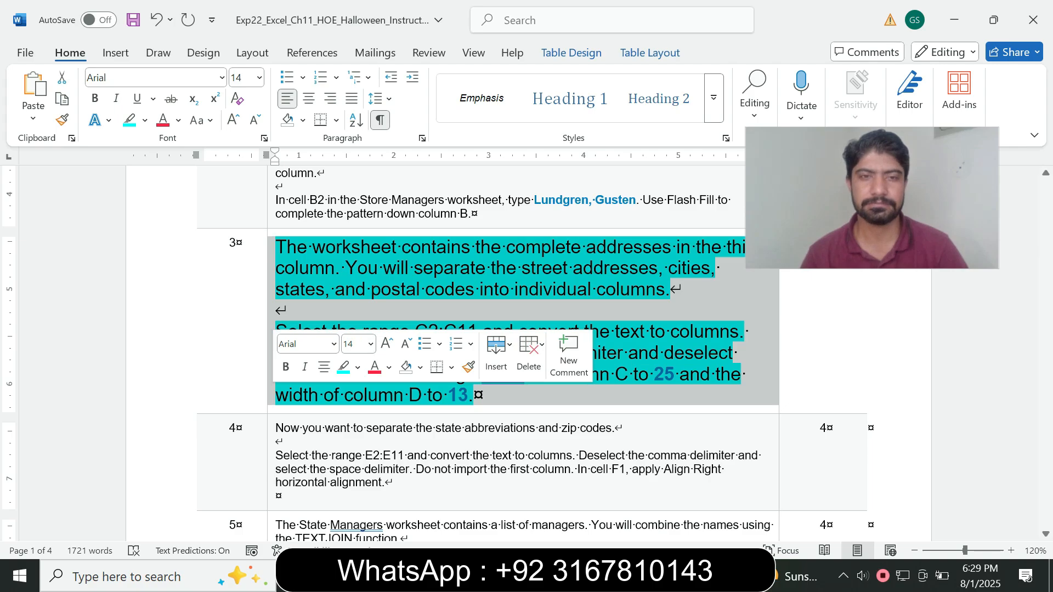
{"action": "left_click", "coordinate": [371, 344]}
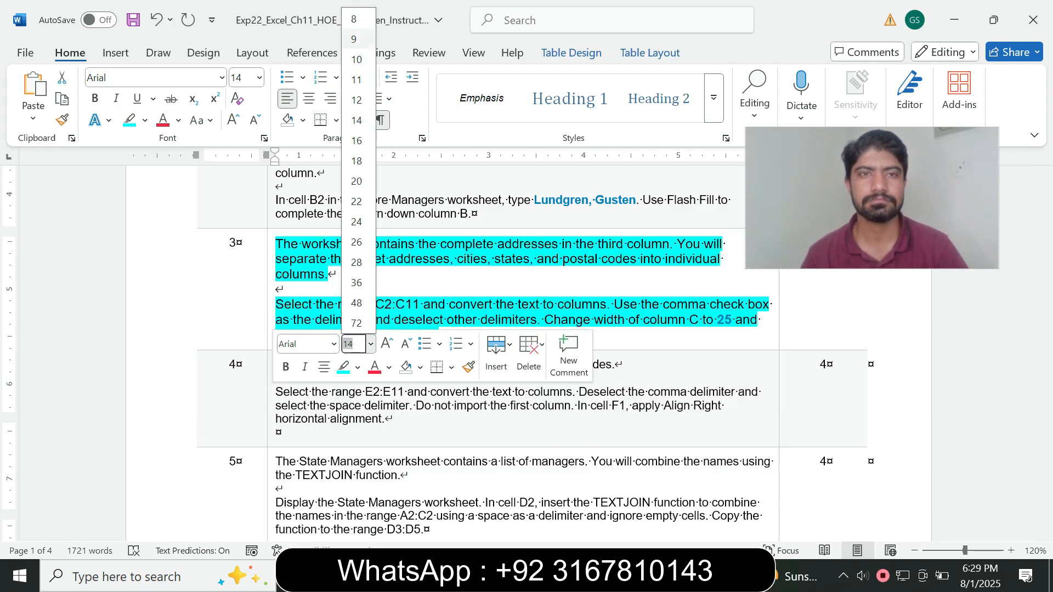
{"action": "left_click", "coordinate": [355, 38]}
{"action": "left_click", "coordinate": [145, 120]}
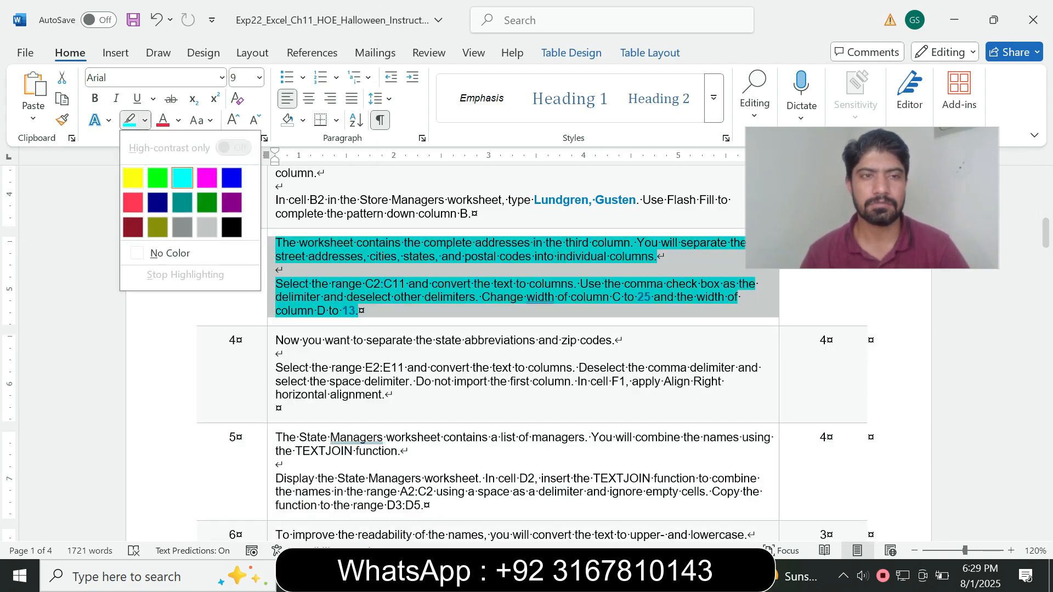
{"action": "left_click", "coordinate": [169, 251]}
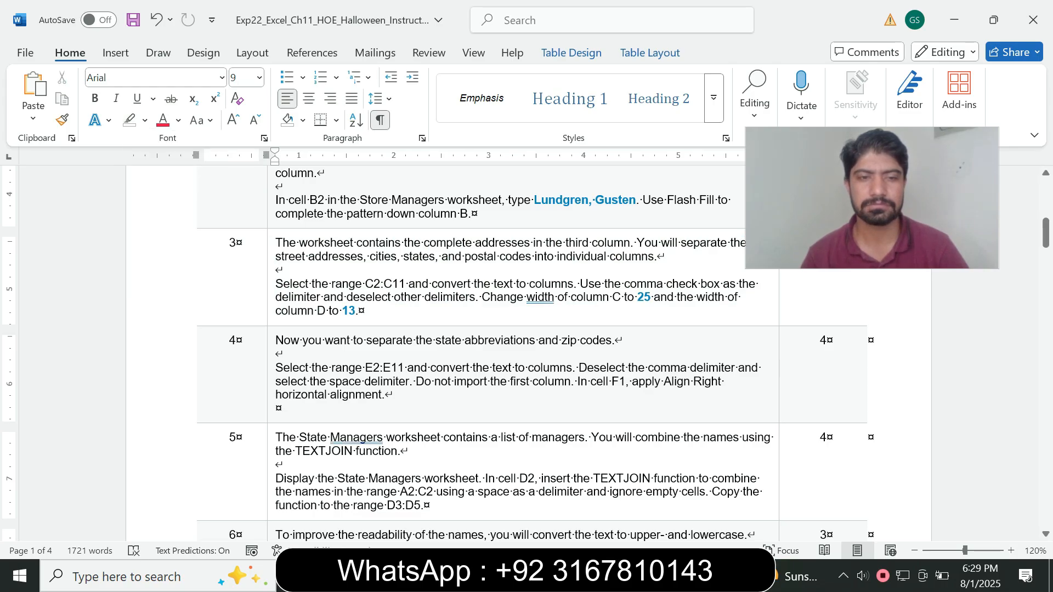
Enlarge the text of instruction 4 in Word to font size 14 and highlight it in turquoise.
{"action": "left_click", "coordinate": [271, 379]}
{"action": "left_click", "coordinate": [372, 331]}
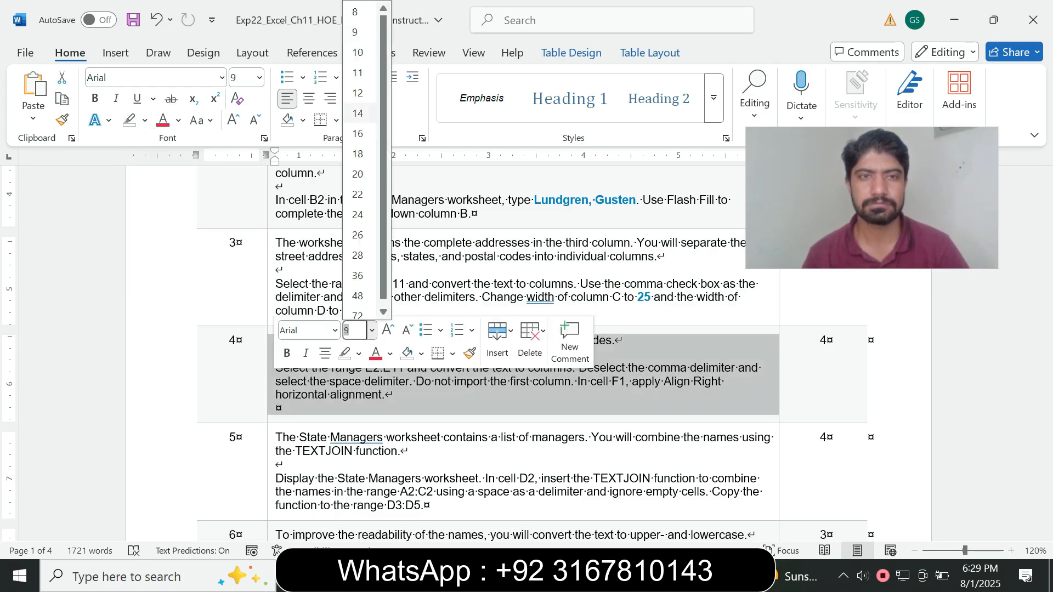
{"action": "left_click", "coordinate": [357, 113]}
{"action": "left_click", "coordinate": [145, 120]}
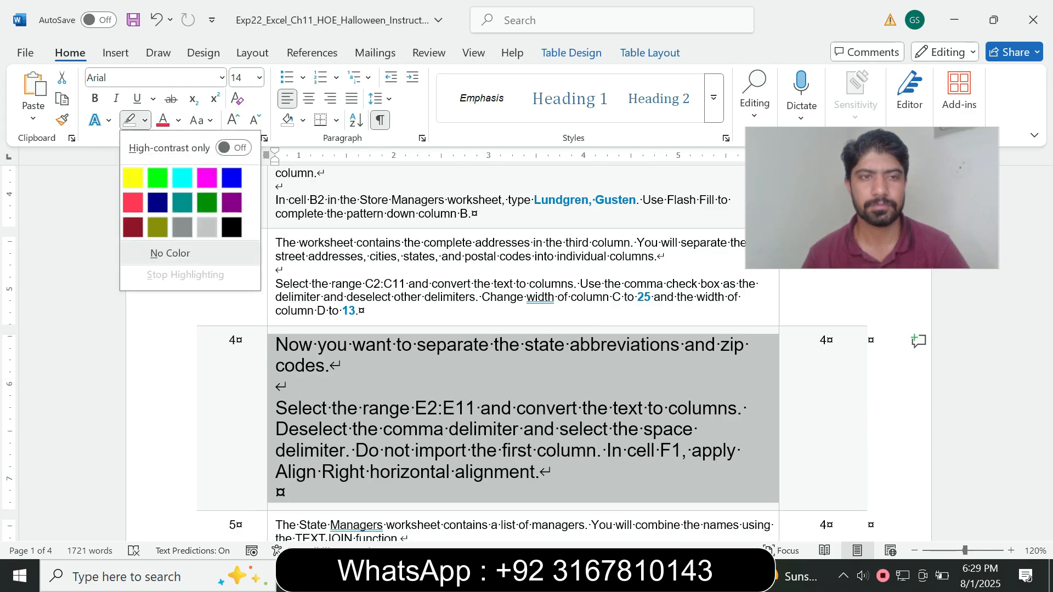
{"action": "left_click", "coordinate": [182, 177]}
{"action": "left_click_drag", "start_coordinate": [1046, 233], "coordinate": [1046, 242]}
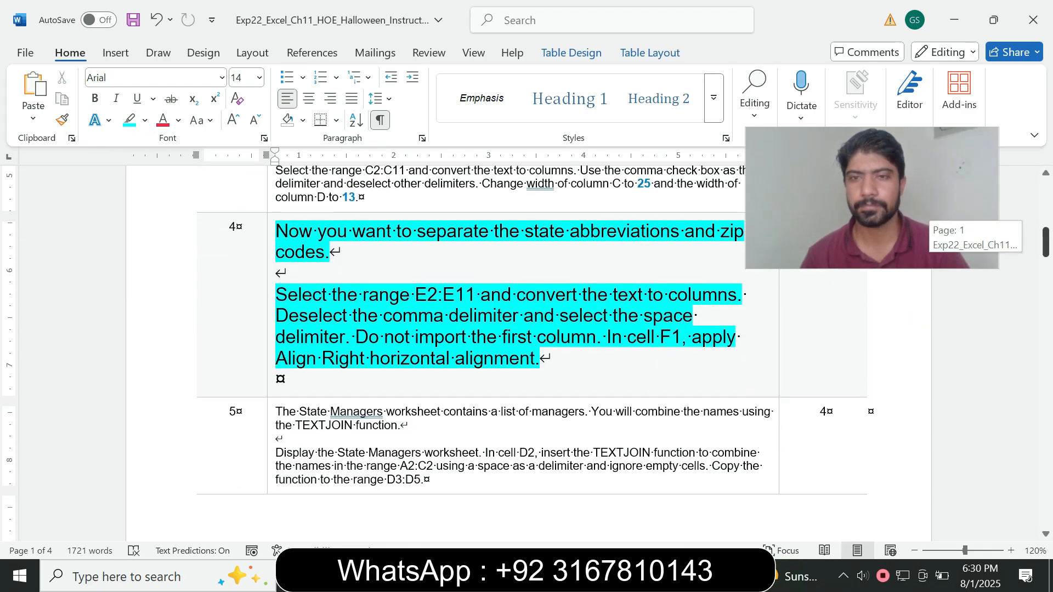
{"action": "left_click_drag", "start_coordinate": [932, 214], "coordinate": [960, 201]}
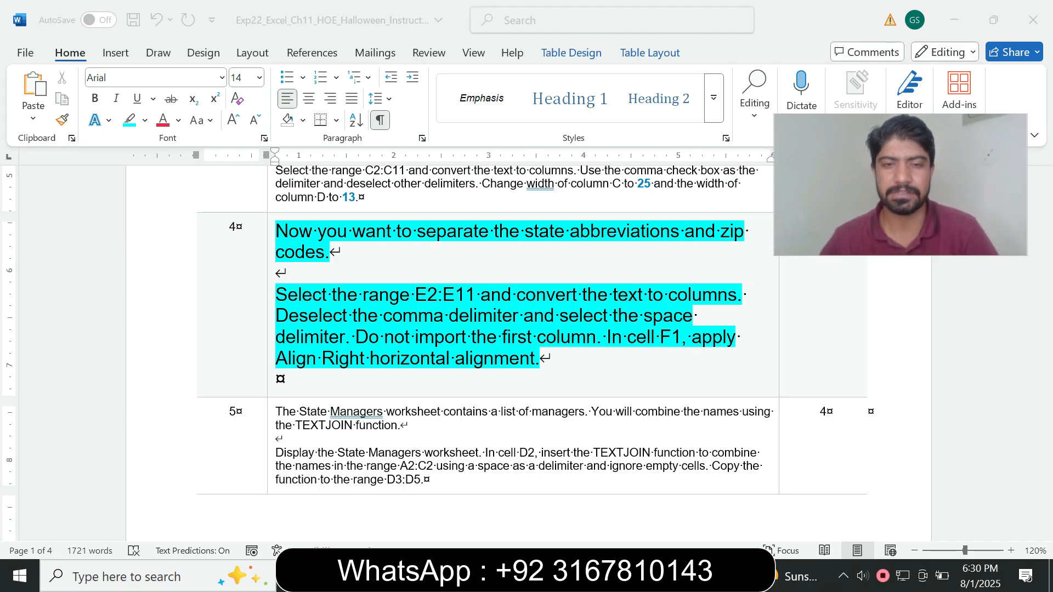
Copy the range reference E2:E11 from instruction 4 in Word and use it to select that range in Excel.
{"action": "left_click", "coordinate": [277, 379]}
{"action": "left_click_drag", "start_coordinate": [415, 294], "coordinate": [479, 295]}
{"action": "key", "text": "ctrl+c"}
{"action": "key", "text": "alt+Tab"}
{"action": "left_click", "coordinate": [44, 163]}
{"action": "key", "text": "ctrl+v"}
{"action": "key", "text": "Return"}
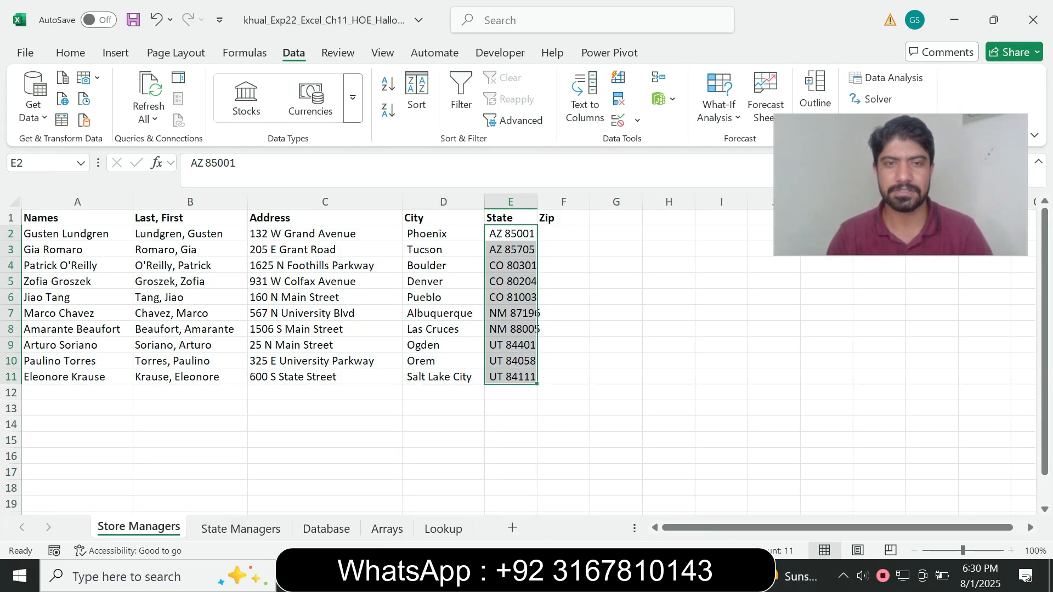
Start Text to Columns on E2:E11 with the Delimited data type, checking the conversion and comma delimiter instructions in Word.
{"action": "key", "text": "alt+Tab"}
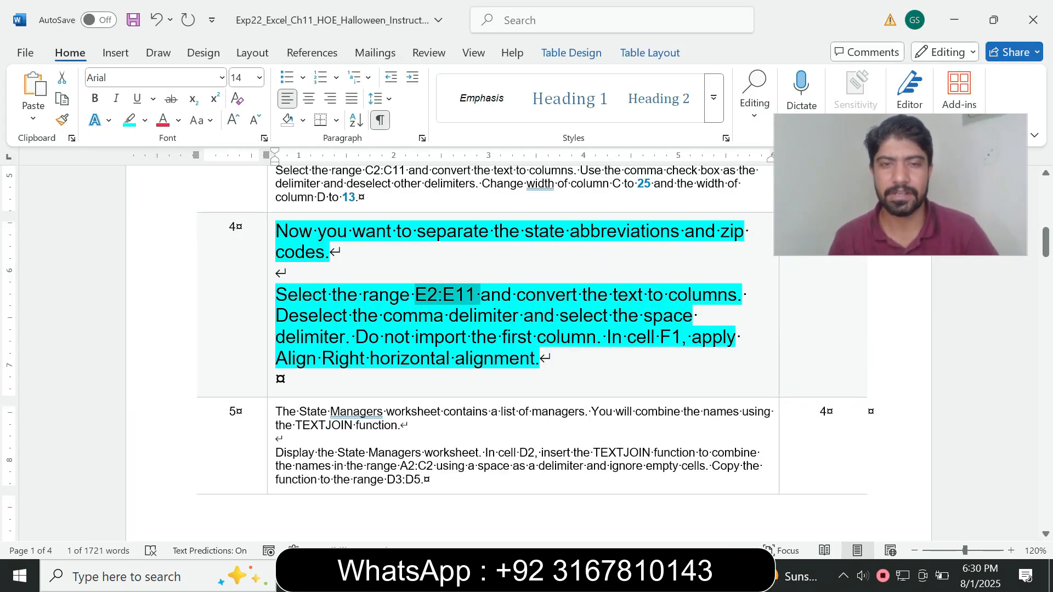
{"action": "key", "text": "alt+Tab"}
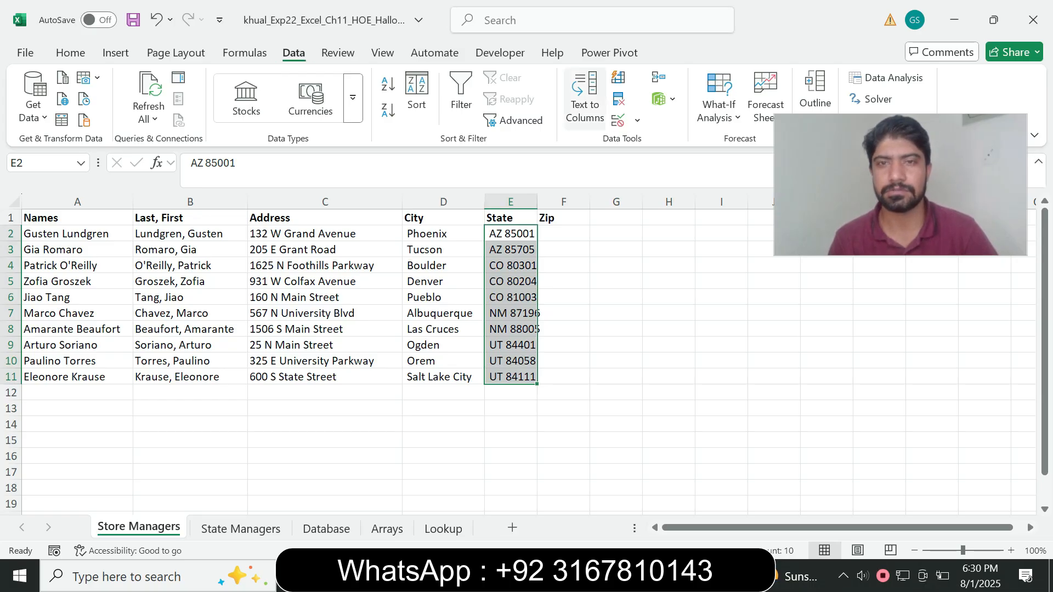
{"action": "left_click", "coordinate": [584, 99]}
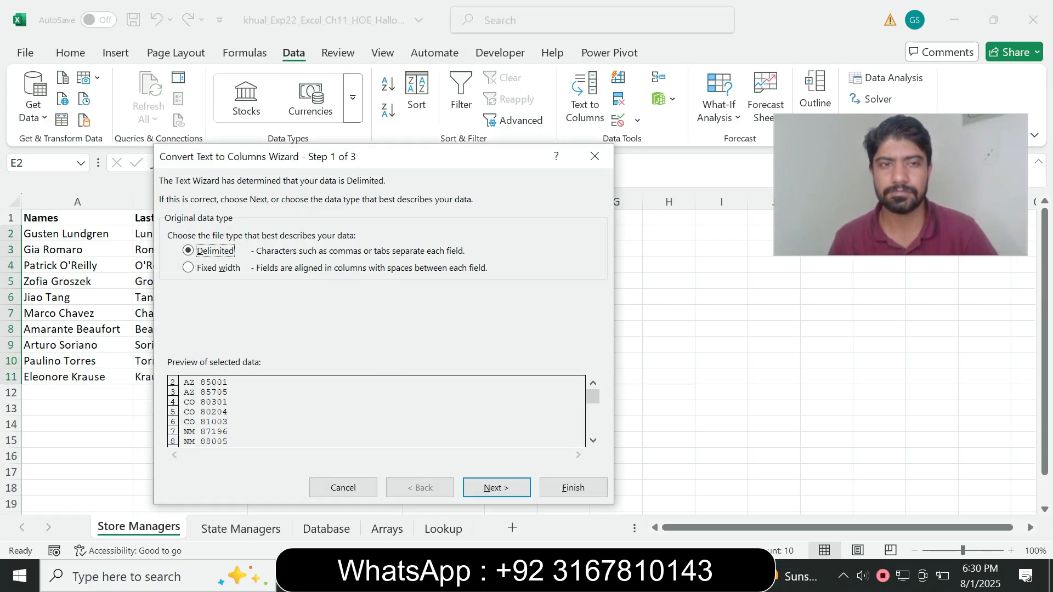
{"action": "key", "text": "alt+Tab"}
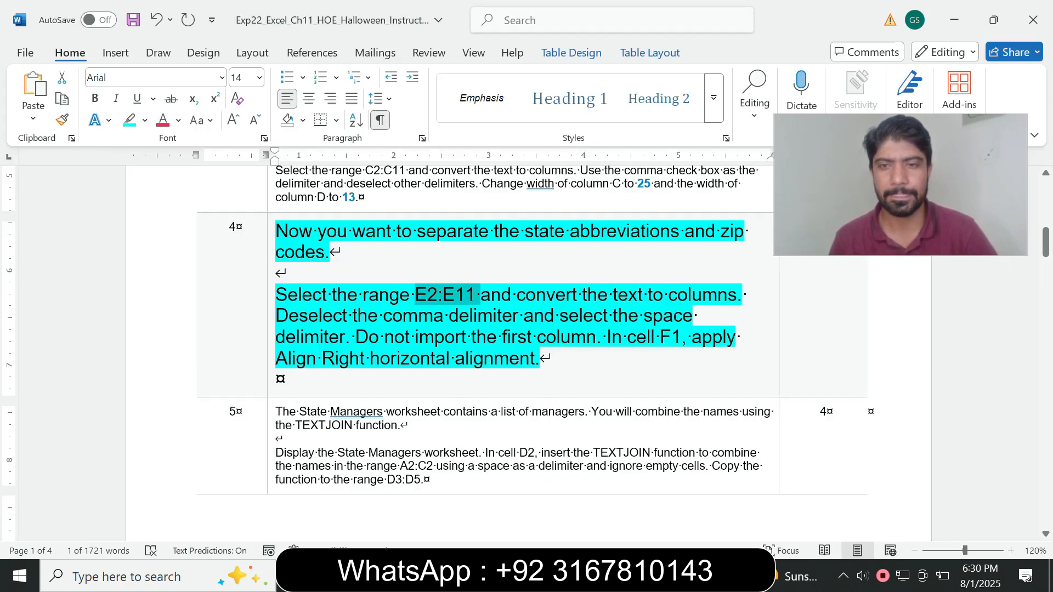
{"action": "key", "text": "alt+Tab"}
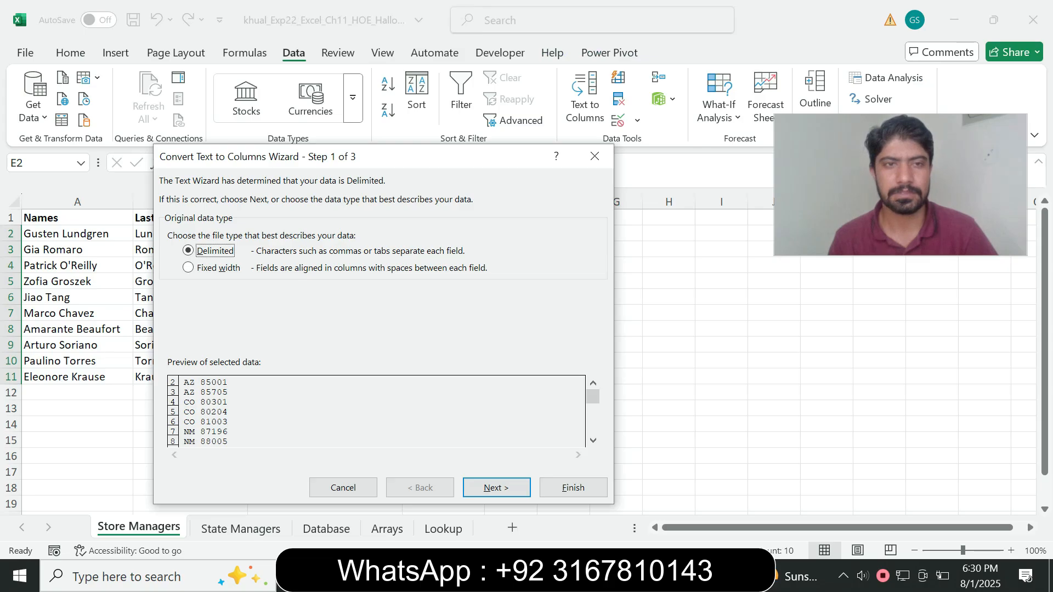
{"action": "key", "text": "alt+Tab"}
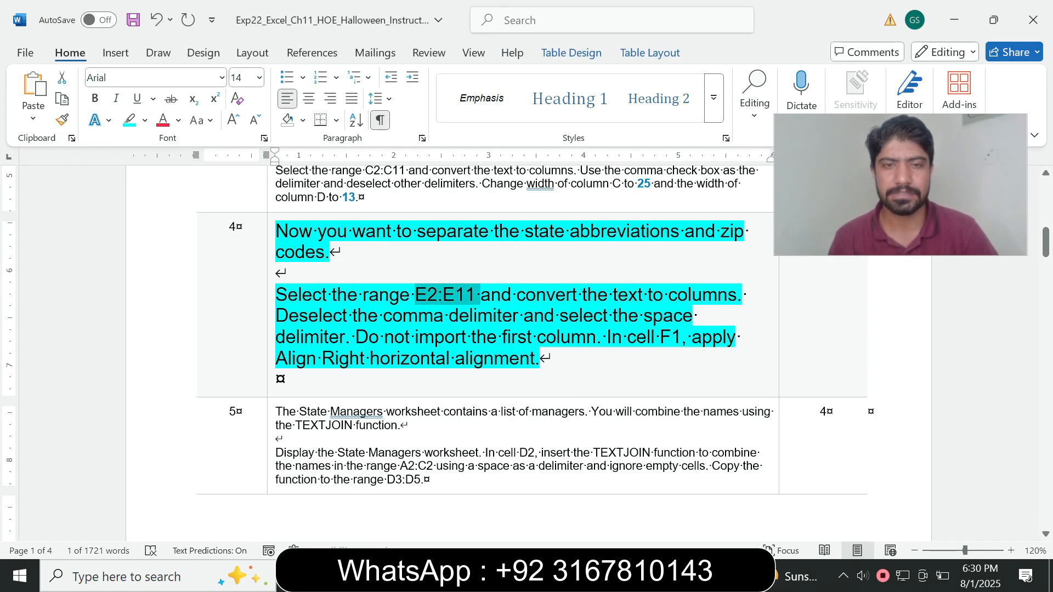
{"action": "left_click_drag", "start_coordinate": [276, 317], "coordinate": [519, 316]}
{"action": "key", "text": "alt+Tab"}
{"action": "key", "text": "Return"}
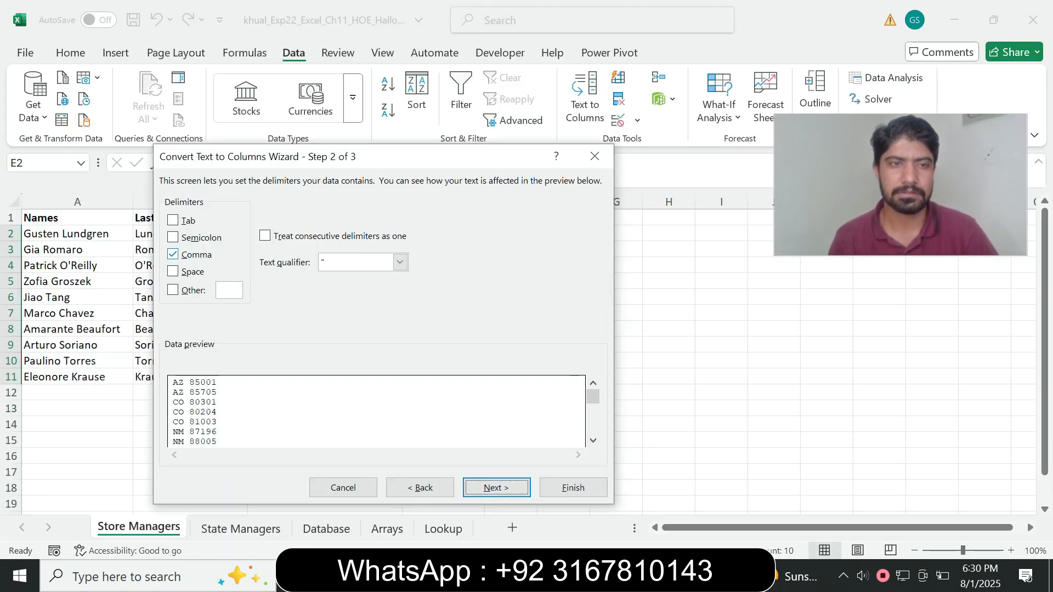
Deselect the comma delimiter and select the space delimiter for the conversion, checking the instruction in Word.
{"action": "left_click", "coordinate": [173, 254]}
{"action": "key", "text": "alt+Tab"}
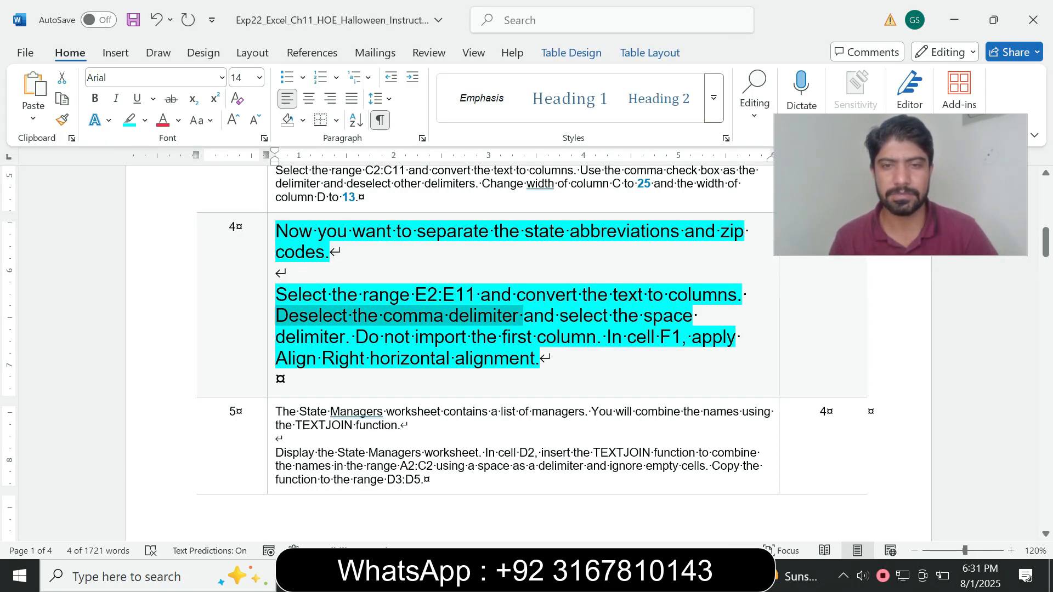
{"action": "key", "text": "alt+Tab"}
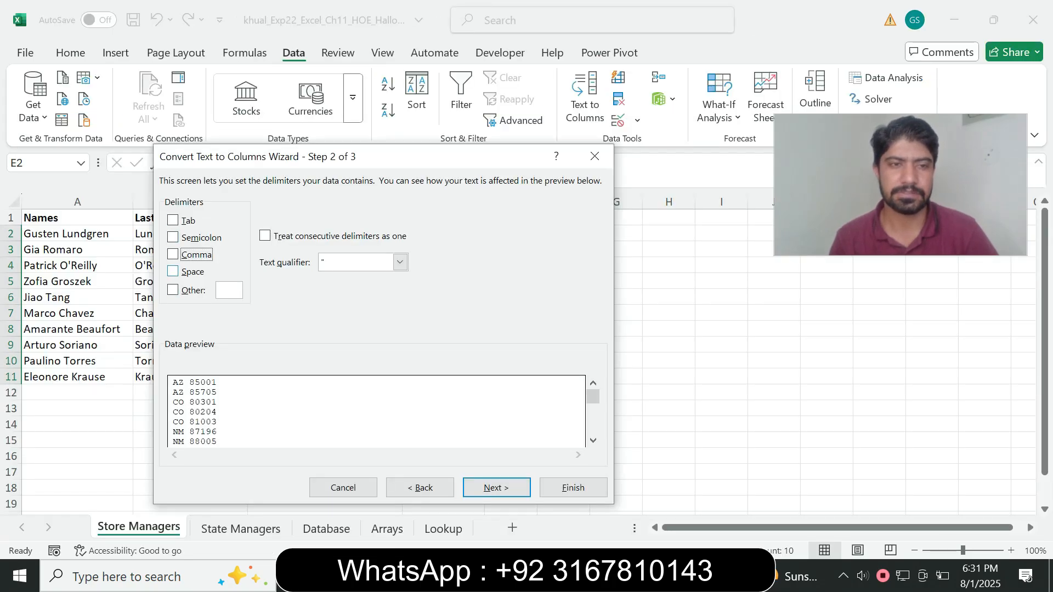
{"action": "left_click", "coordinate": [173, 271]}
{"action": "key", "text": "alt+Tab"}
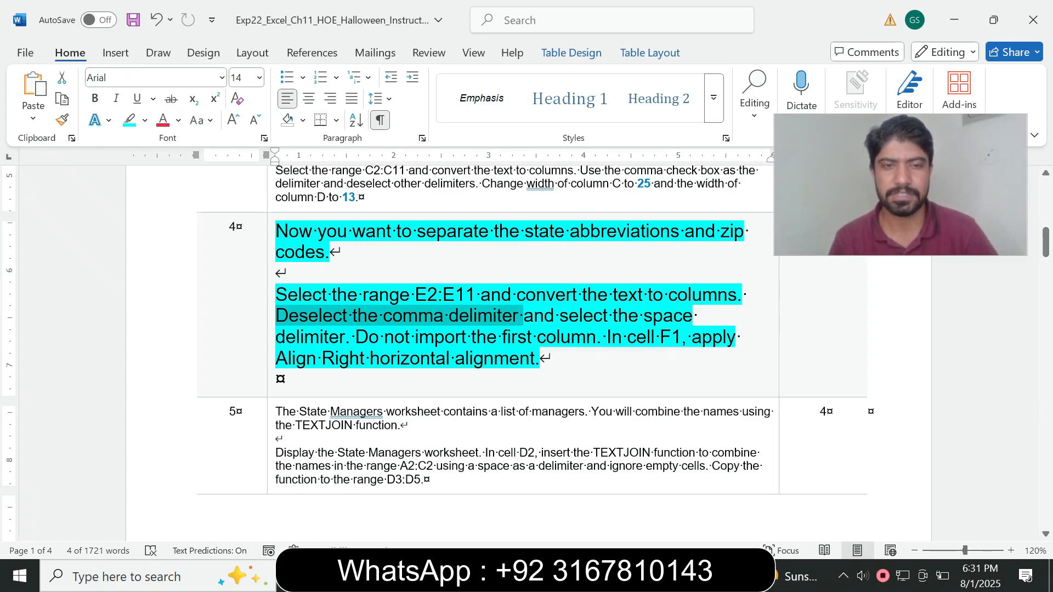
{"action": "left_click_drag", "start_coordinate": [410, 337], "coordinate": [457, 317]}
{"action": "key", "text": "alt+Tab"}
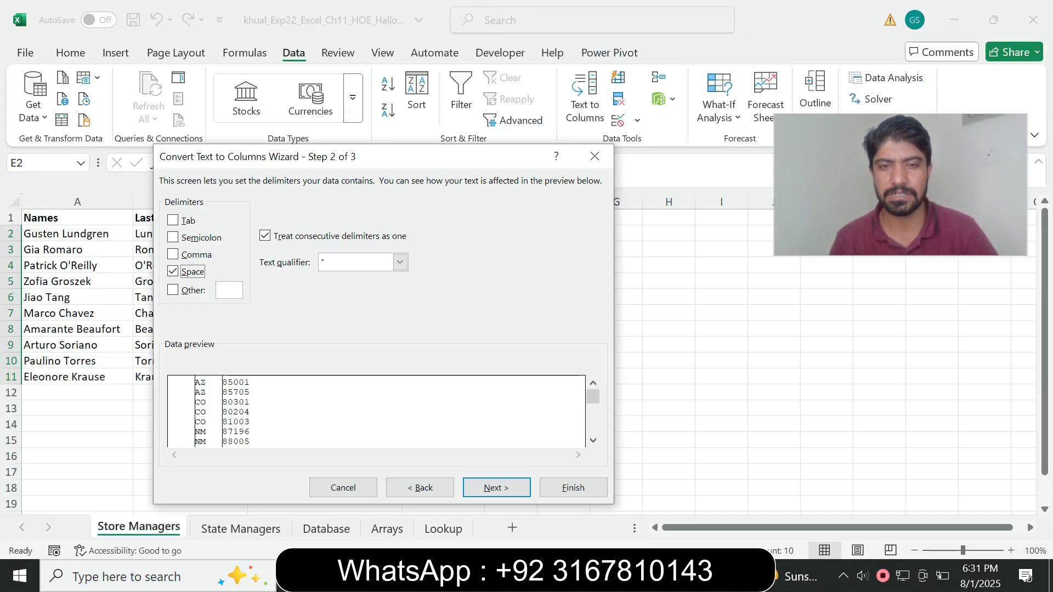
Try to convert E2:E11 with every column in General format and destination $E$2, then undo the conversion.
{"action": "key", "text": "Return"}
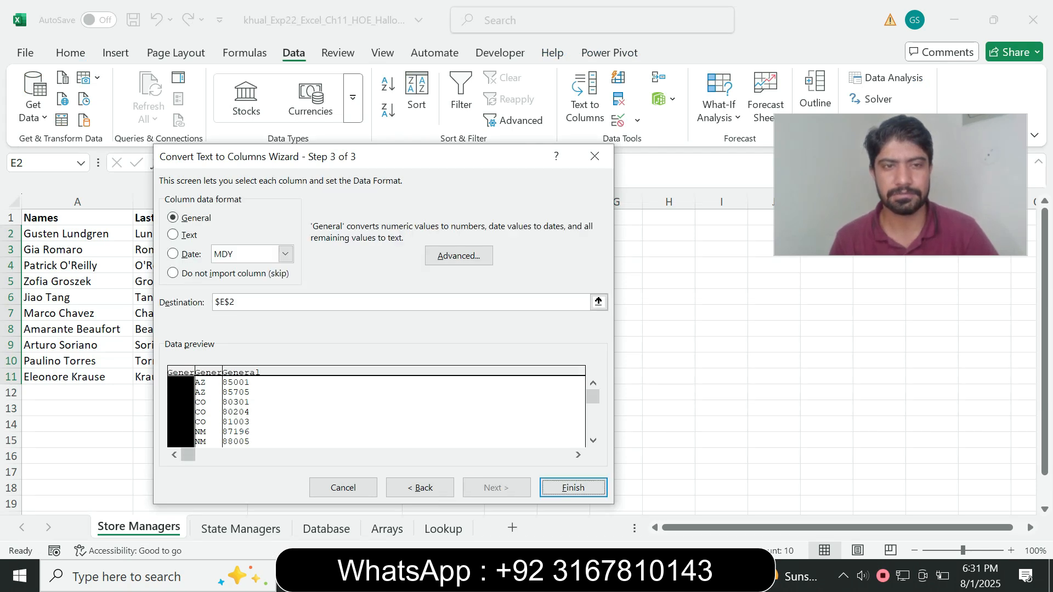
{"action": "key", "text": "alt+Tab"}
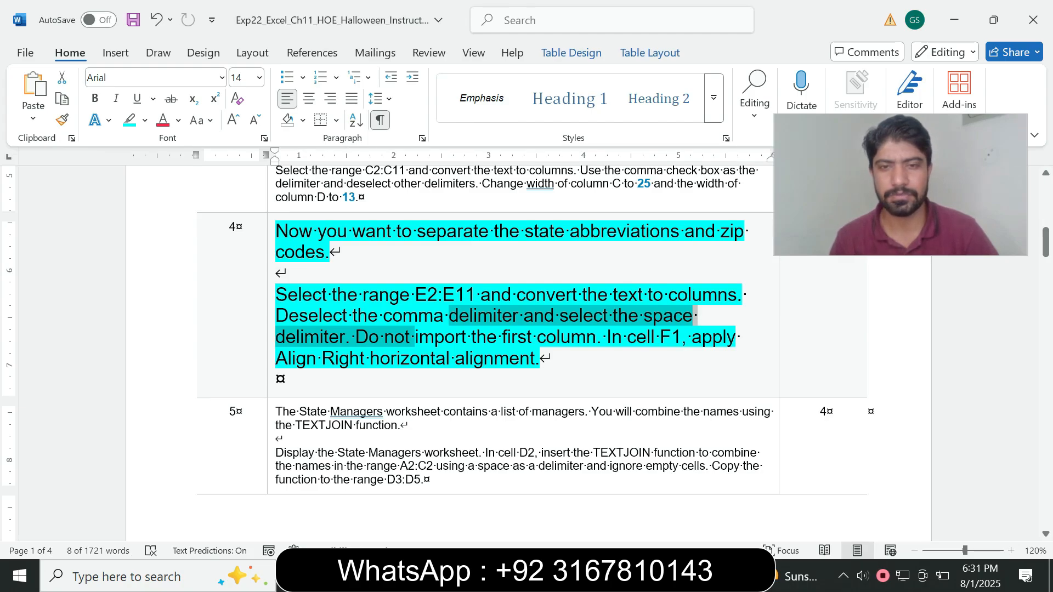
{"action": "key", "text": "alt+Tab"}
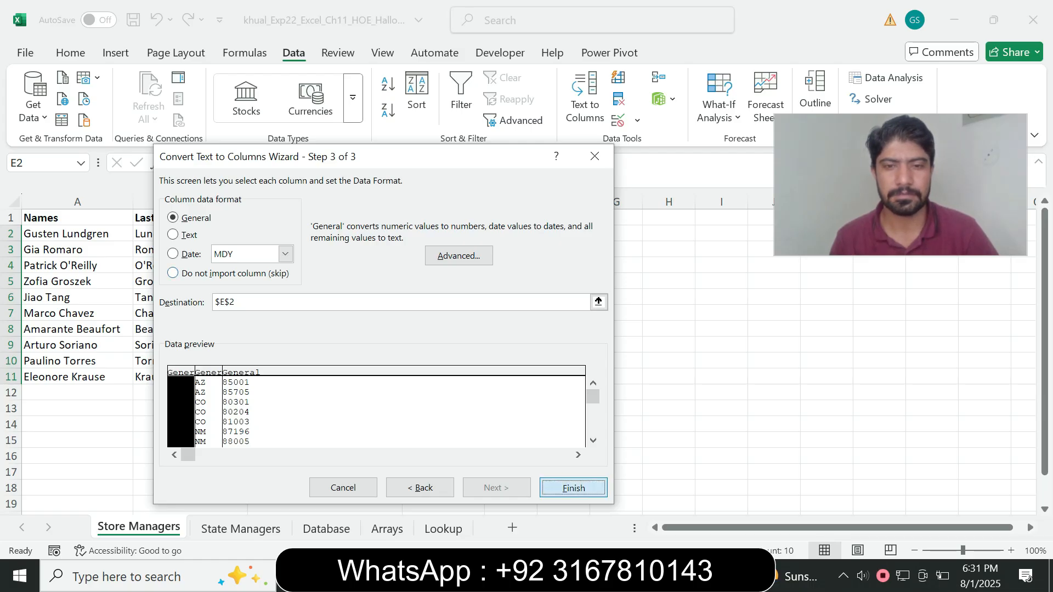
{"action": "key", "text": "Return"}
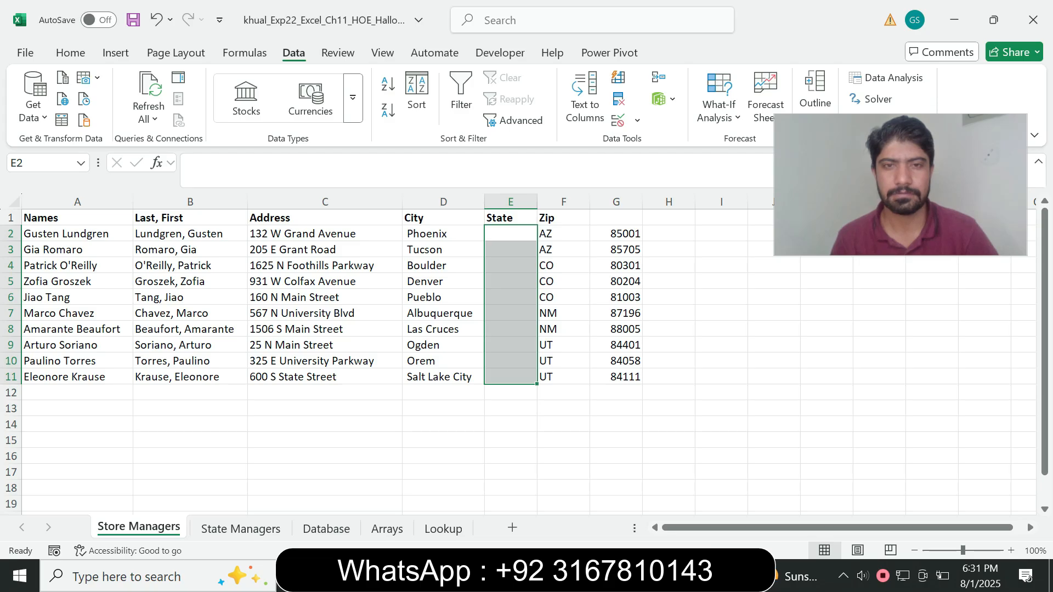
{"action": "key", "text": "ctrl+z"}
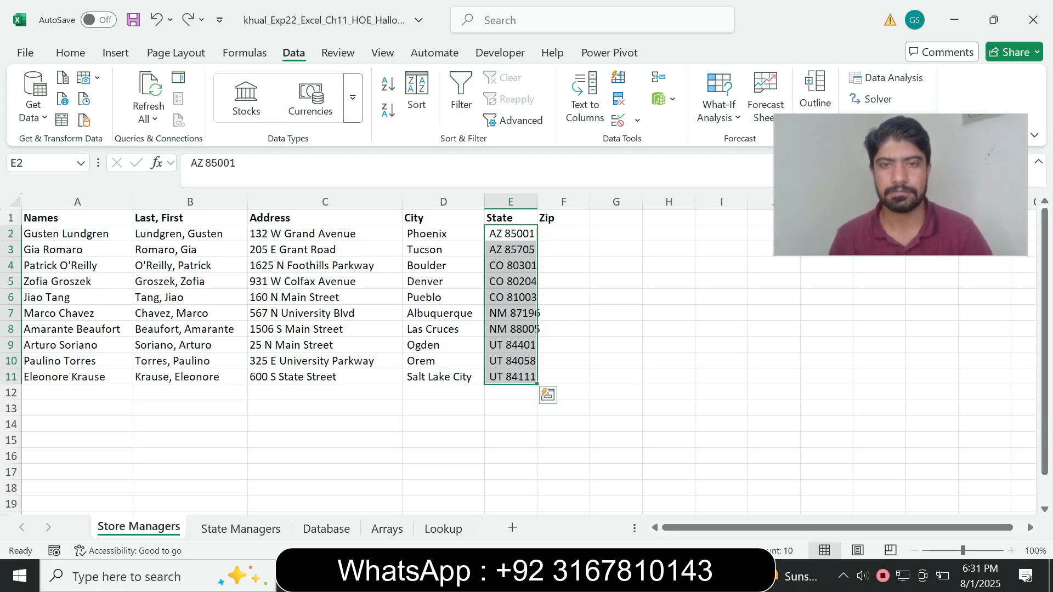
Convert E2:E11 to columns again with the space delimiter, skipping import of the first column, and check the instruction in Word.
{"action": "left_click", "coordinate": [585, 98]}
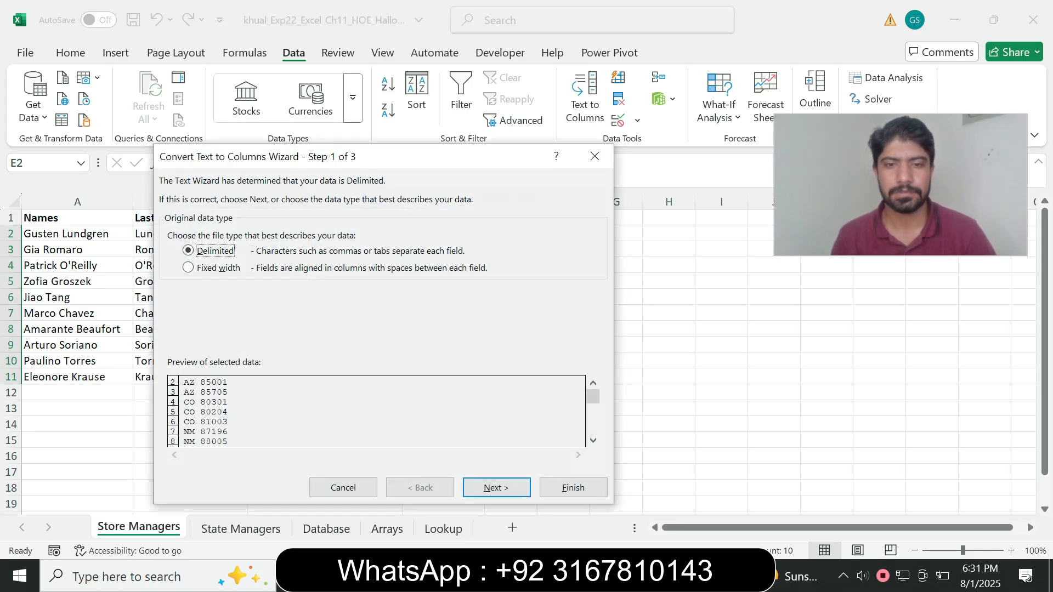
{"action": "key", "text": "Return"}
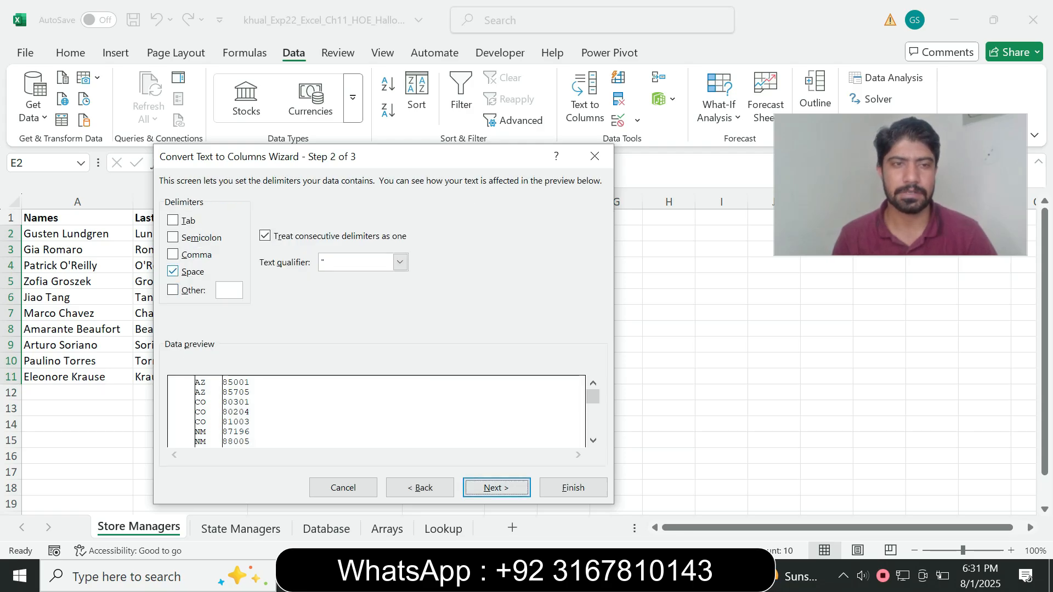
{"action": "key", "text": "alt+Tab"}
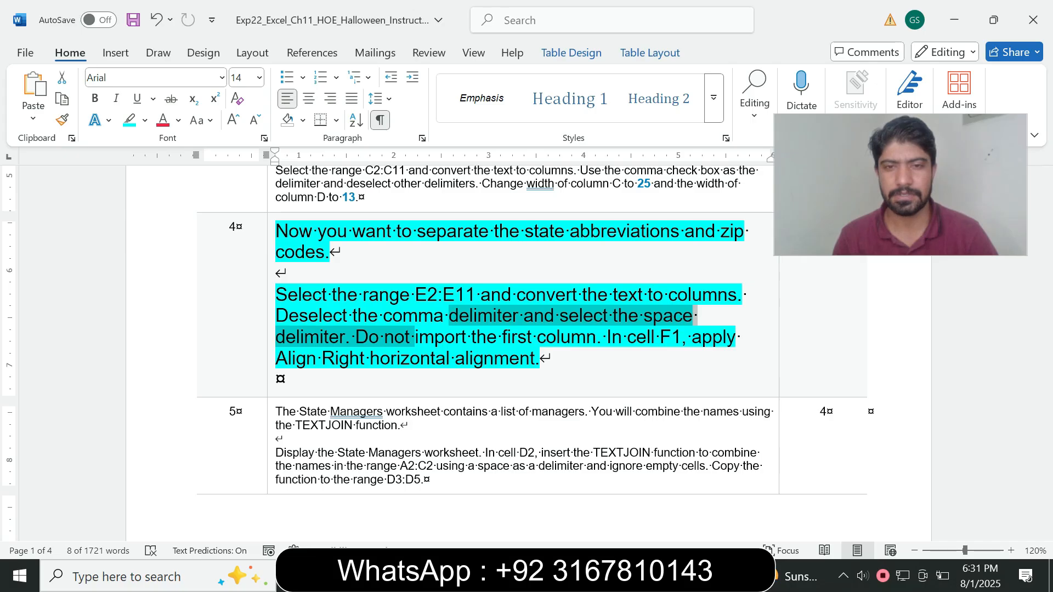
{"action": "key", "text": "alt+Tab"}
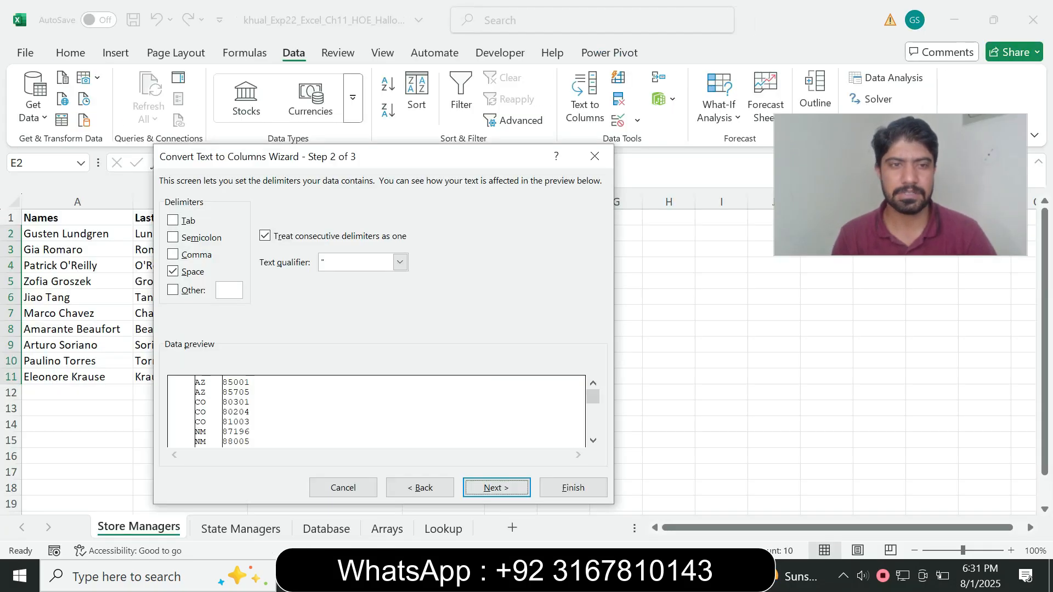
{"action": "key", "text": "Return"}
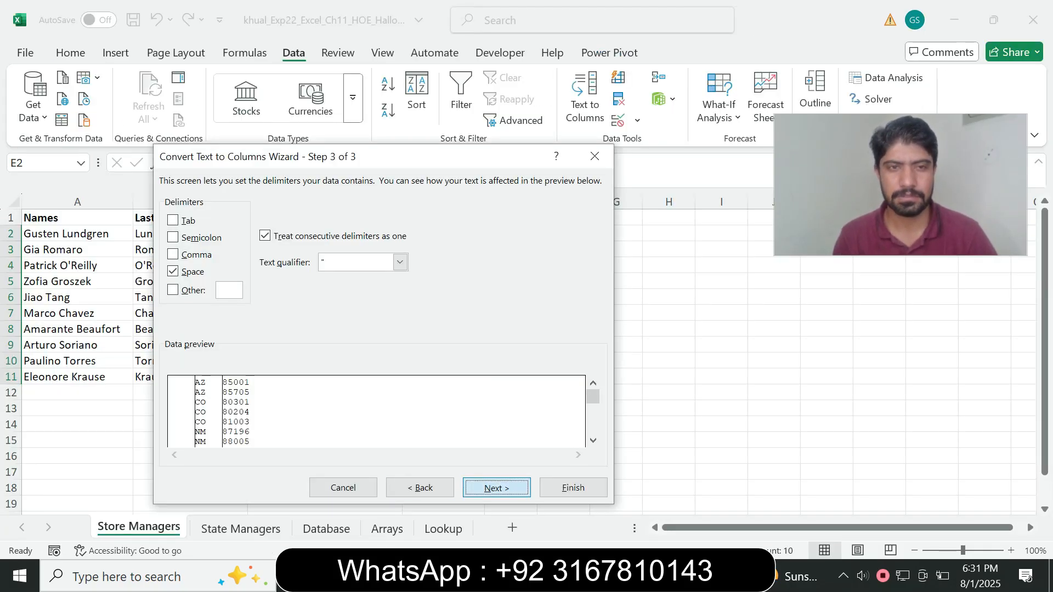
{"action": "key", "text": "alt+i"}
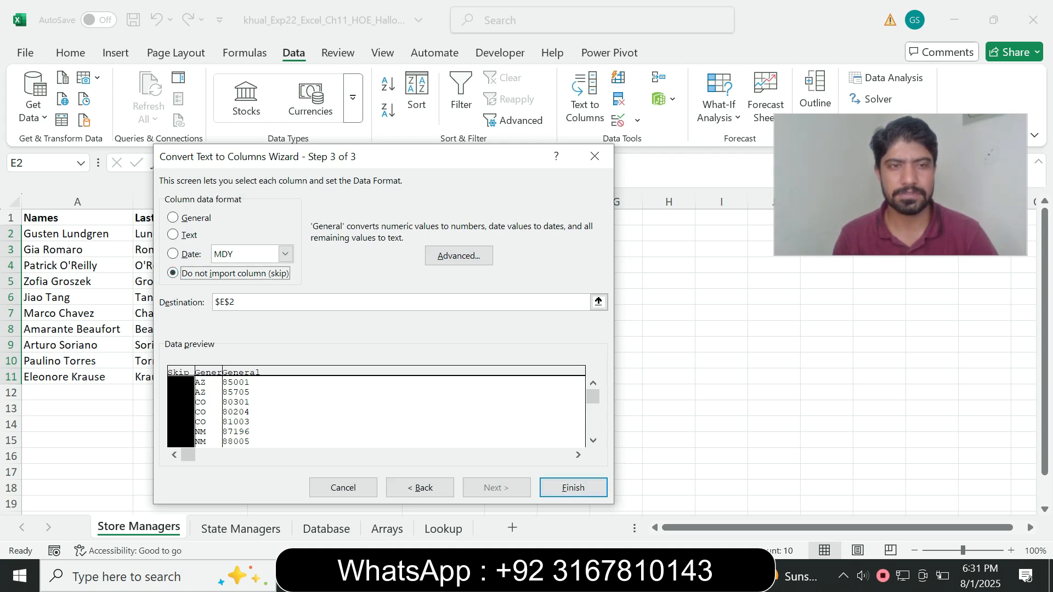
{"action": "key", "text": "Return"}
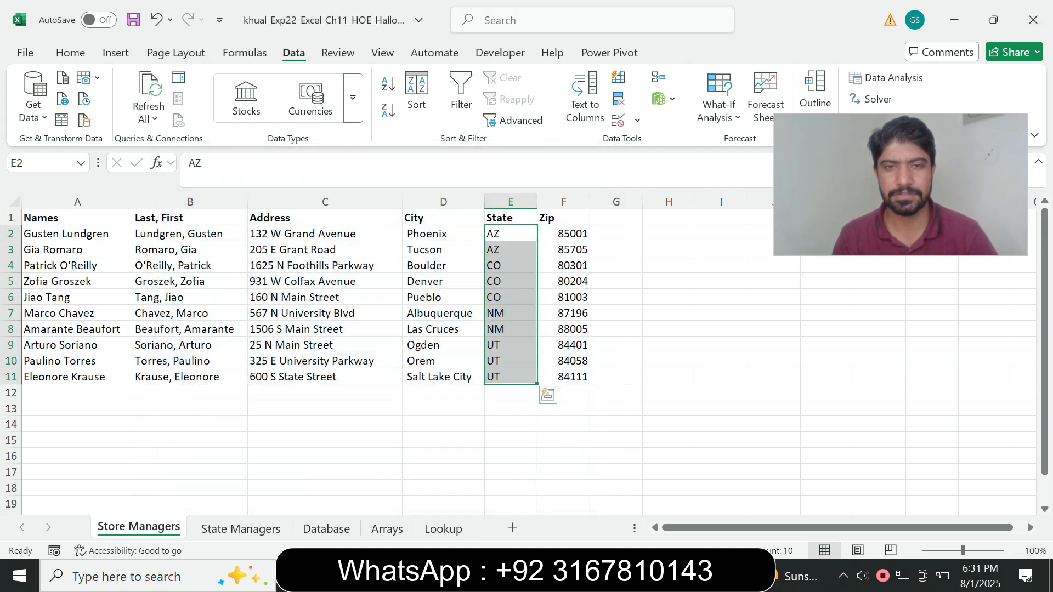
{"action": "key", "text": "alt+Tab"}
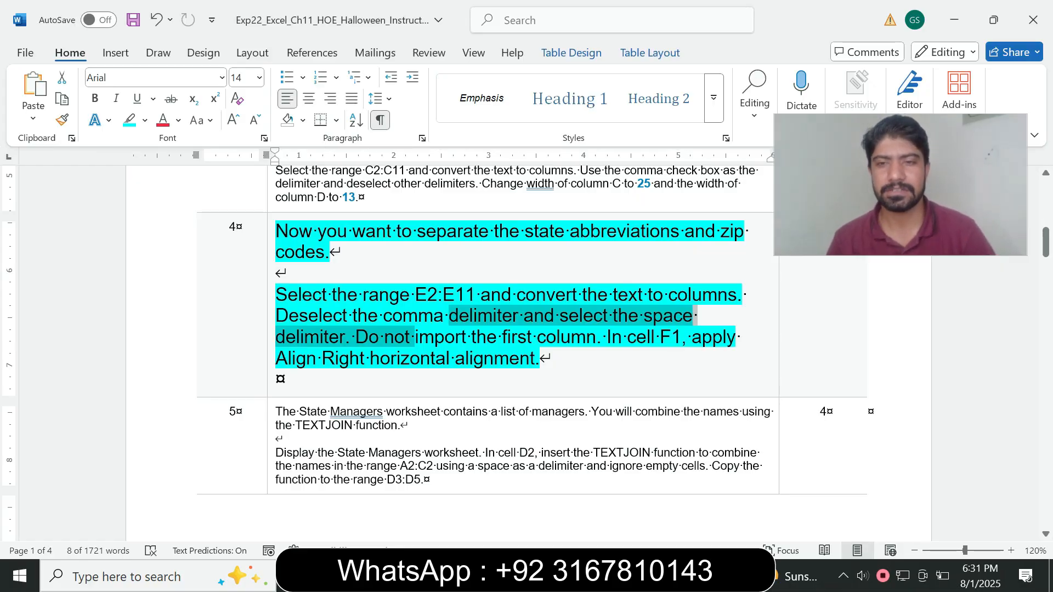
{"action": "key", "text": "alt+Tab"}
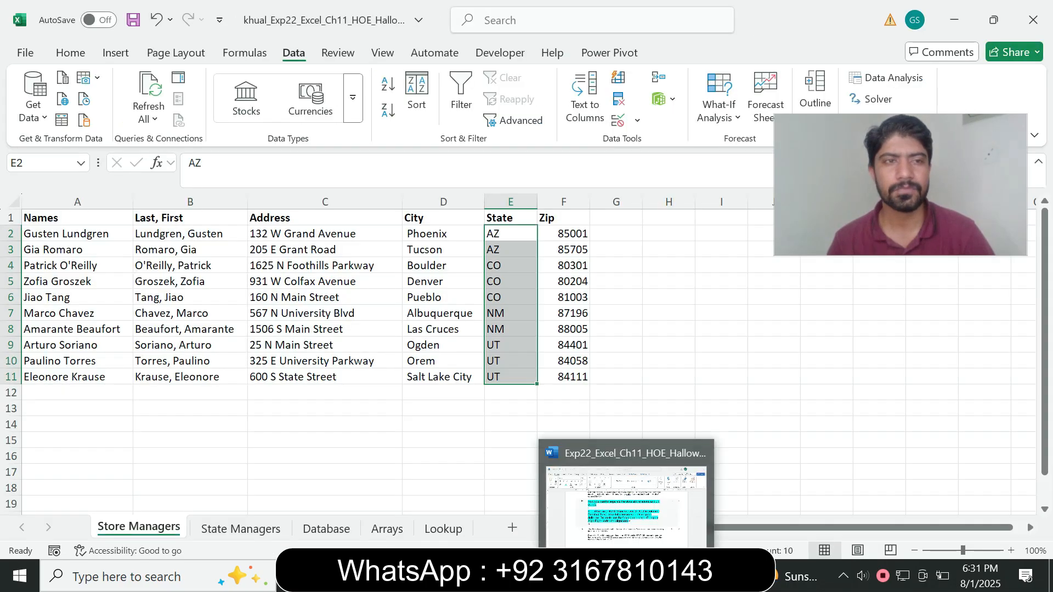
Apply Align Right horizontal alignment to cell F1 on Store Managers, checking the instruction in Word.
{"action": "left_click", "coordinate": [40, 164]}
{"action": "type", "text": "F1"}
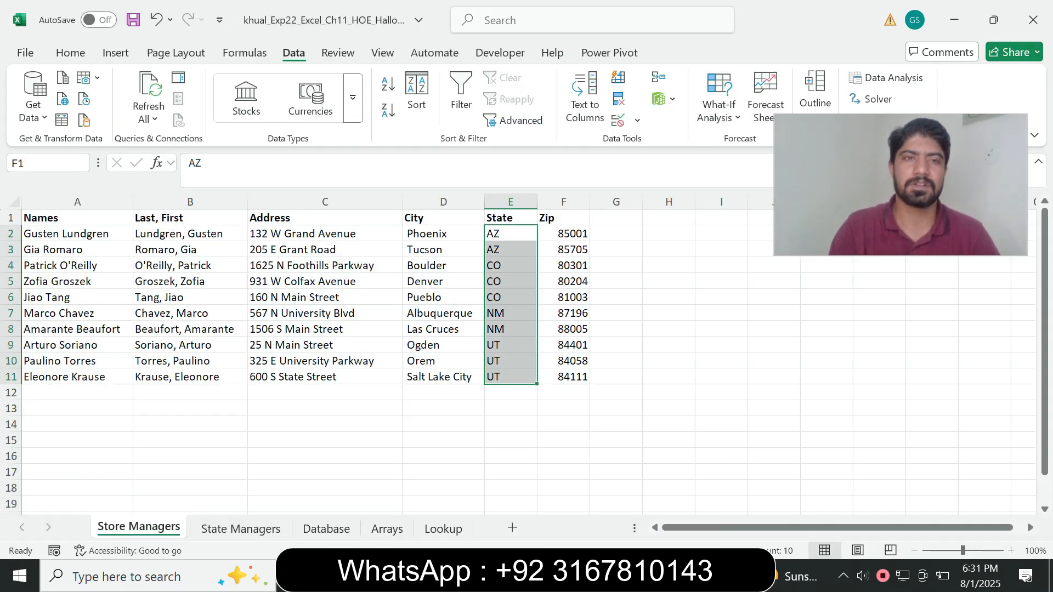
{"action": "key", "text": "Return"}
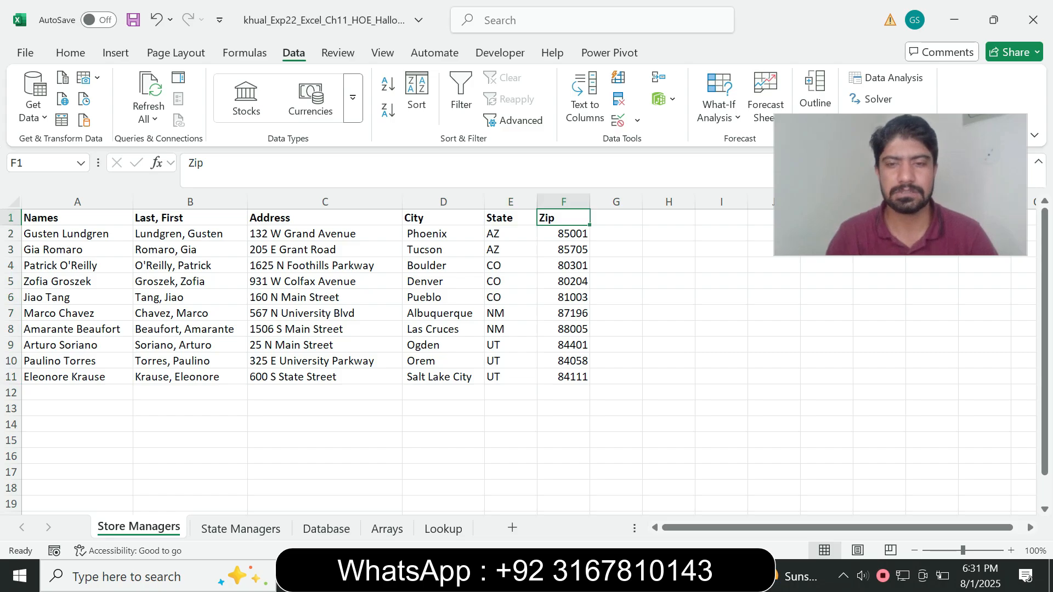
{"action": "key", "text": "alt+Tab"}
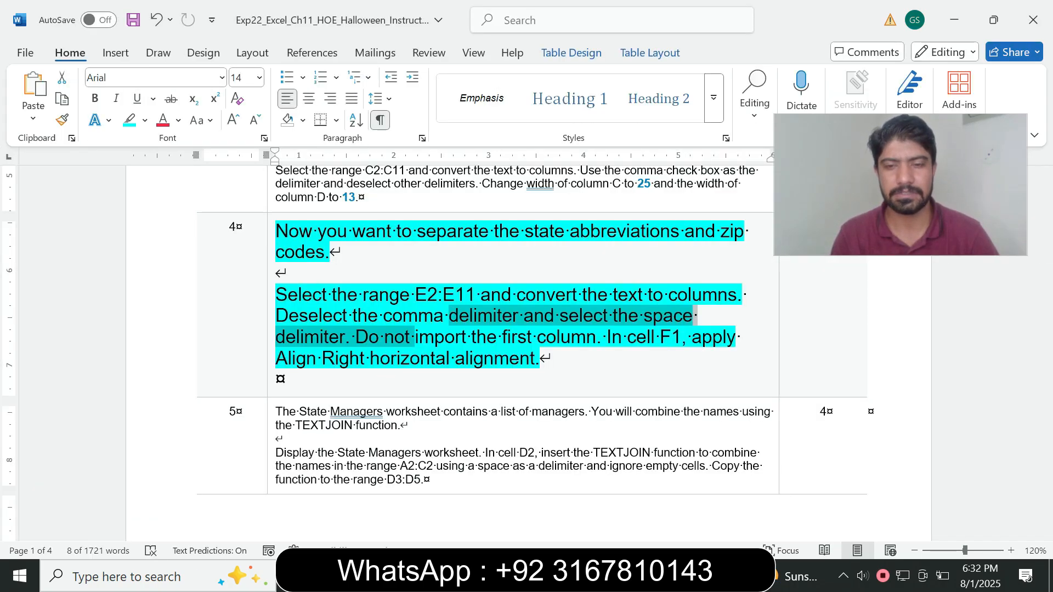
{"action": "key", "text": "alt+Tab"}
{"action": "left_click", "coordinate": [70, 53]}
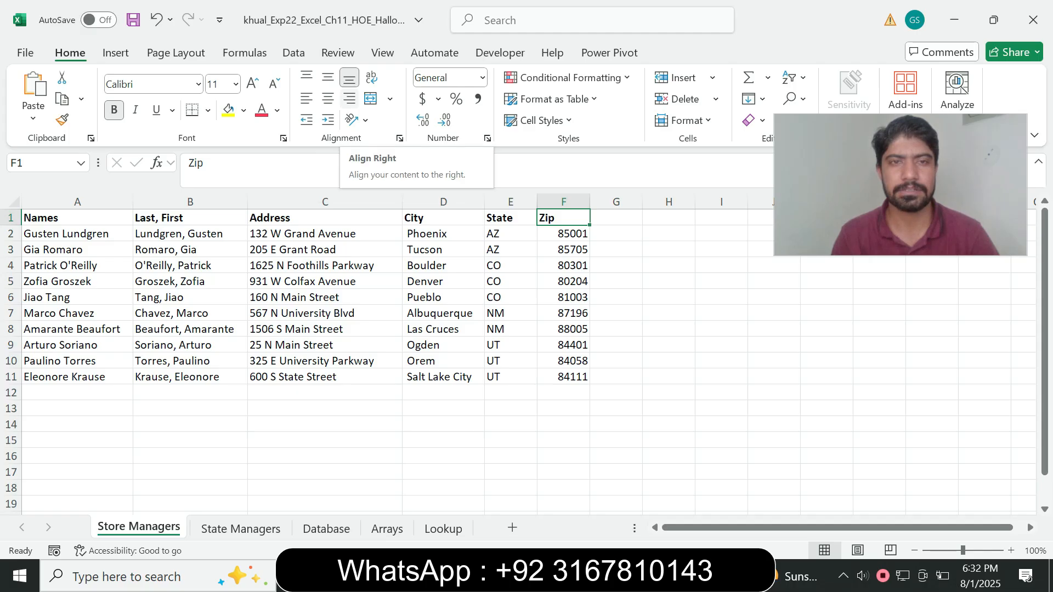
{"action": "left_click", "coordinate": [349, 99]}
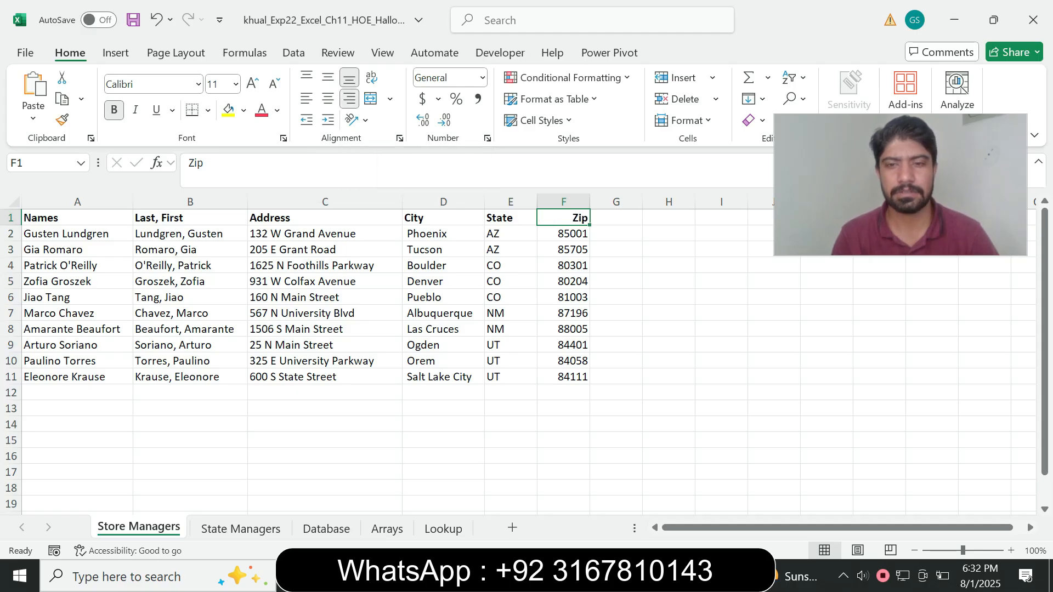
In Word, reset the step 4 instruction text to font size 9 and remove its highlight.
{"action": "key", "text": "alt+Tab"}
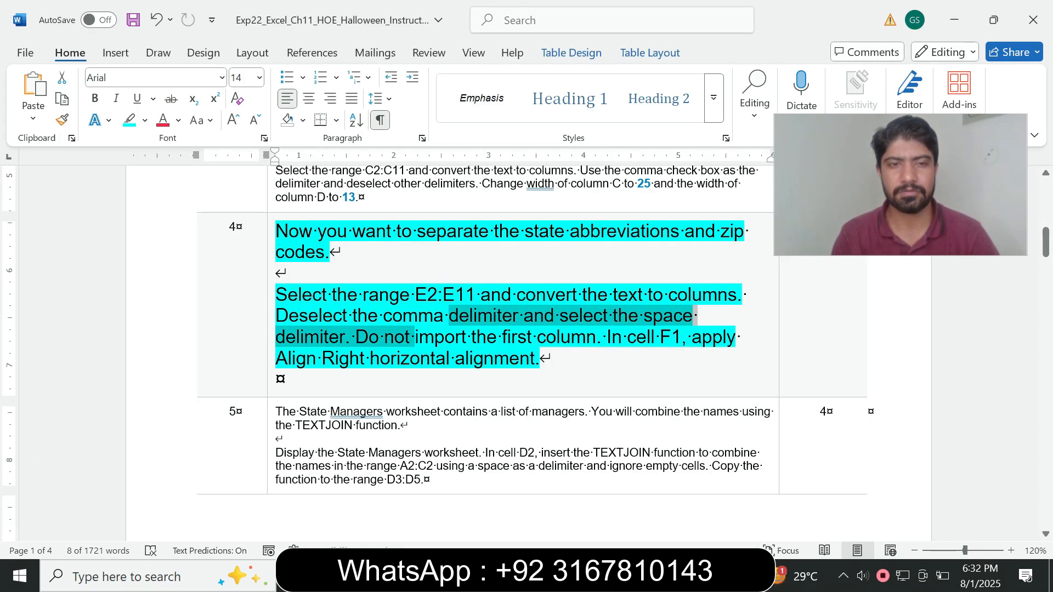
{"action": "left_click", "coordinate": [270, 341]}
{"action": "left_click", "coordinate": [370, 292]}
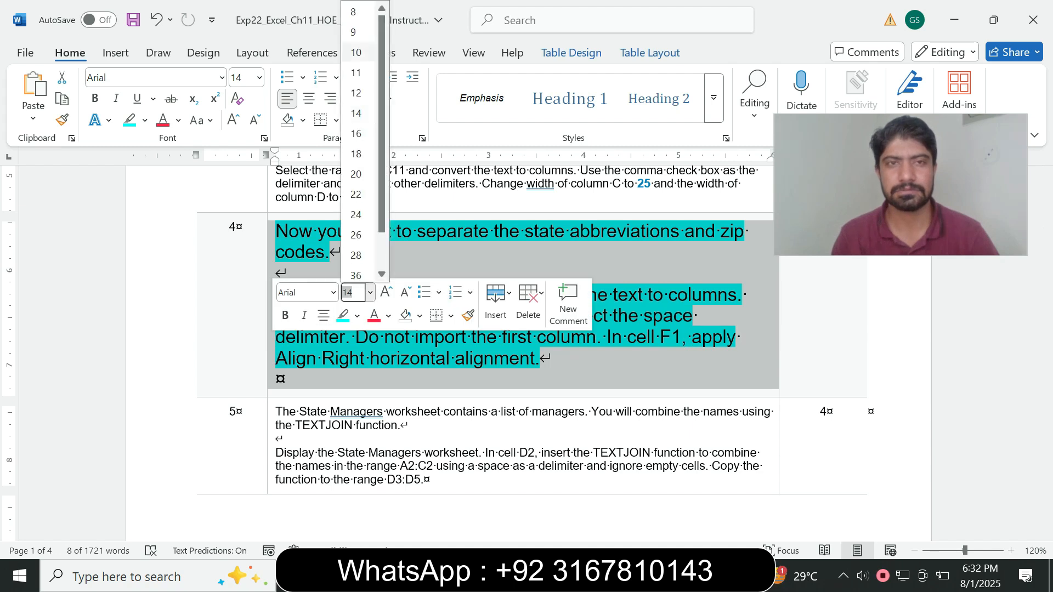
{"action": "left_click", "coordinate": [356, 32]}
{"action": "left_click", "coordinate": [145, 120]}
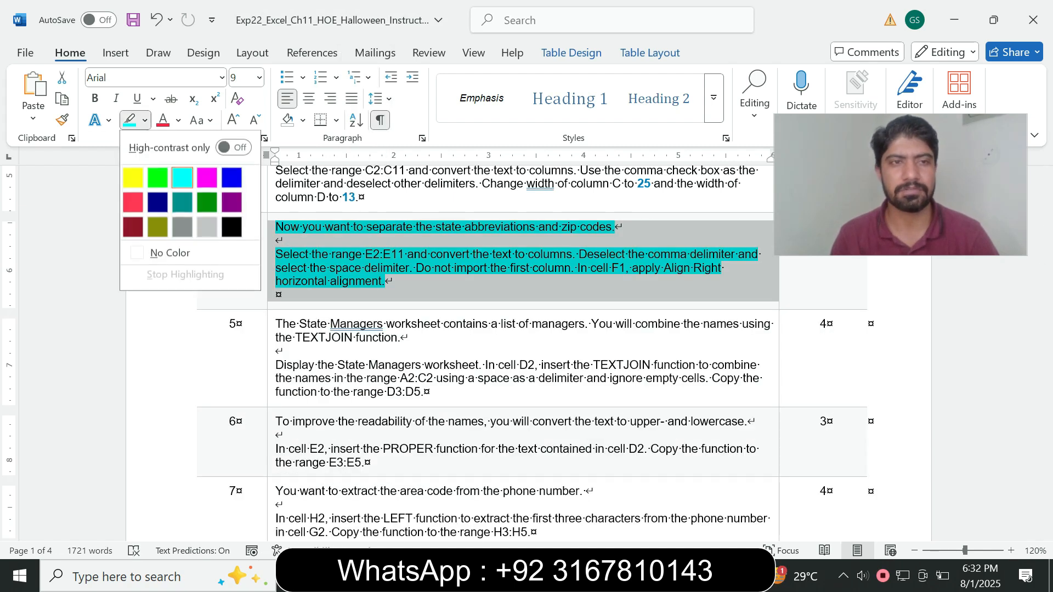
{"action": "left_click", "coordinate": [164, 251]}
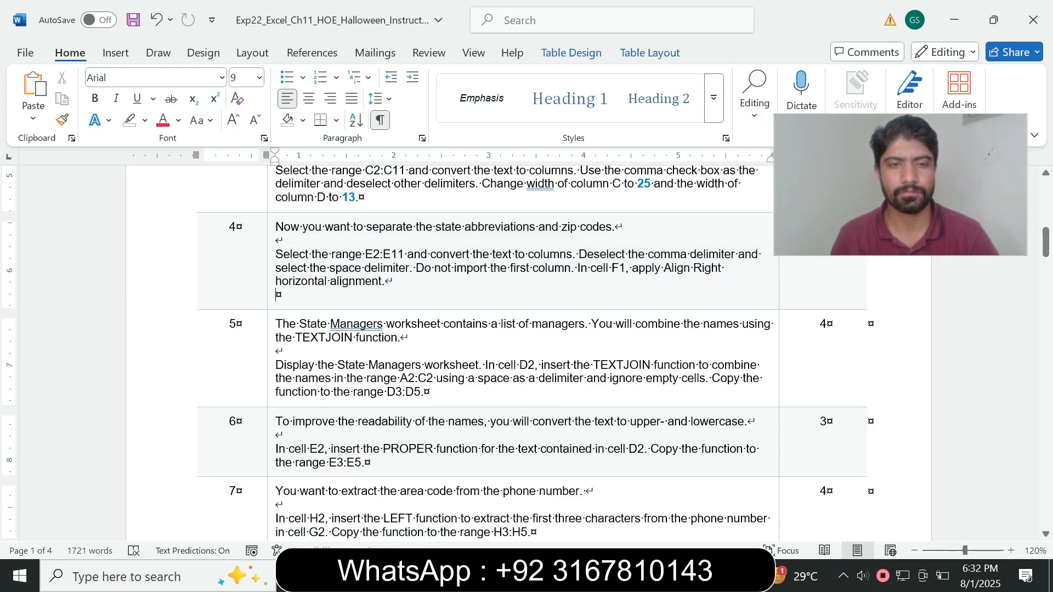
Enlarge the step 5 instruction text to font size 16 and highlight it in turquoise.
{"action": "left_click", "coordinate": [271, 383]}
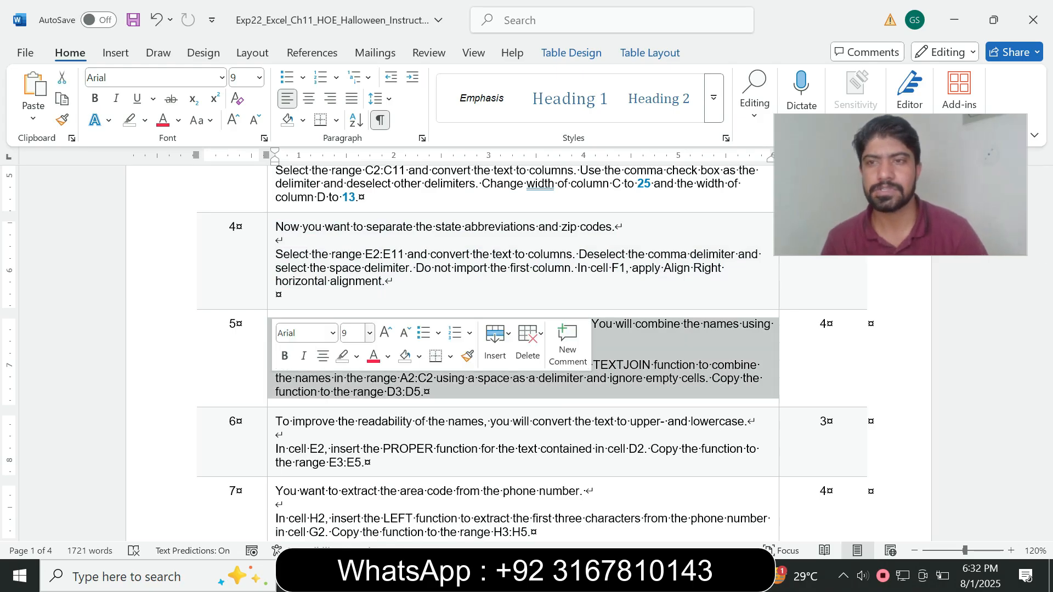
{"action": "left_click", "coordinate": [370, 333]}
{"action": "left_click", "coordinate": [357, 196]}
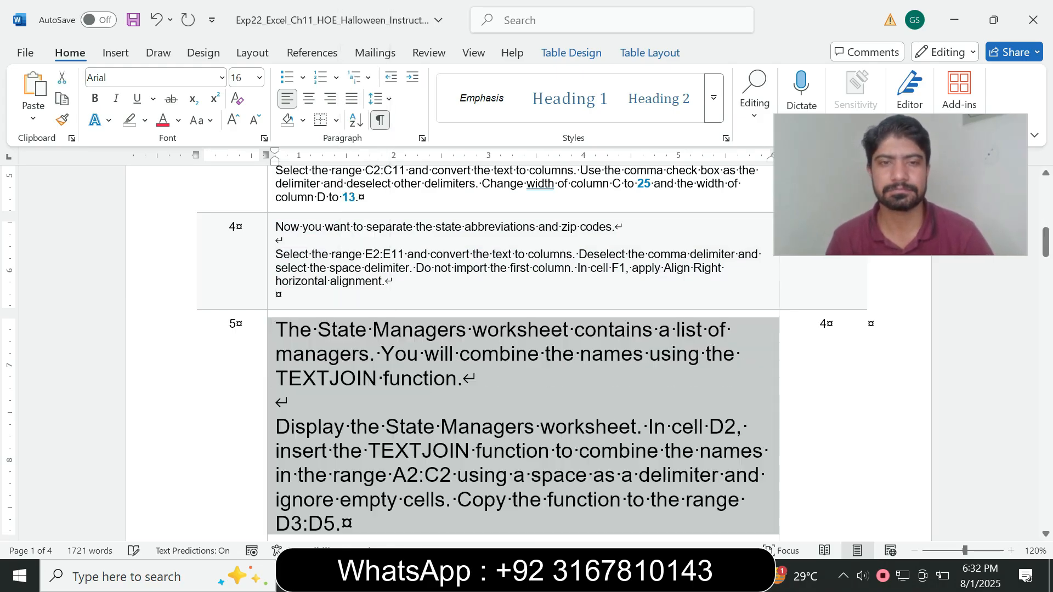
{"action": "left_click", "coordinate": [144, 120]}
{"action": "left_click", "coordinate": [188, 178]}
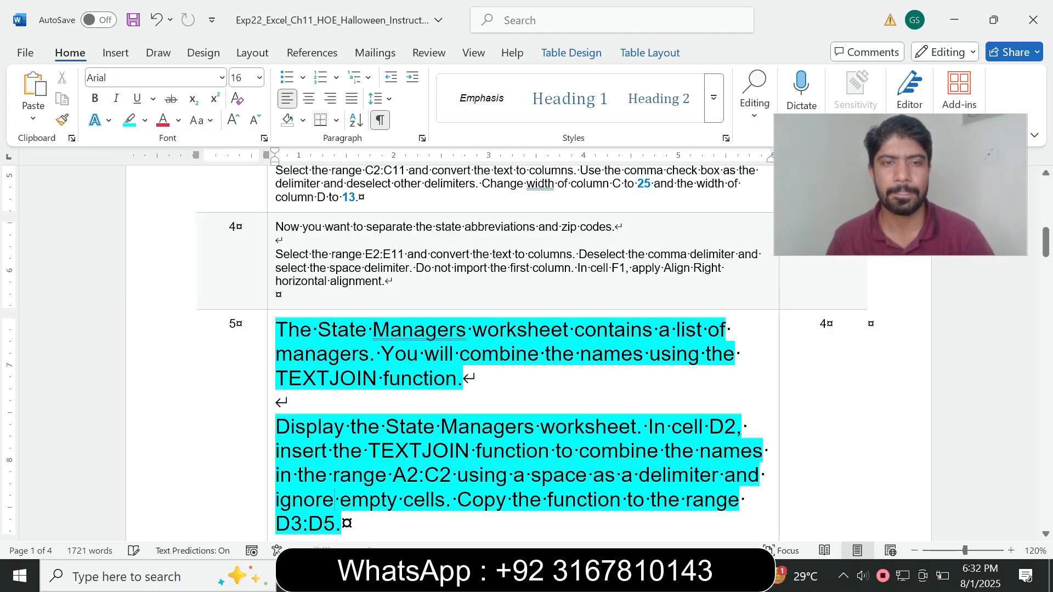
{"action": "left_click_drag", "start_coordinate": [1045, 242], "coordinate": [1045, 245]}
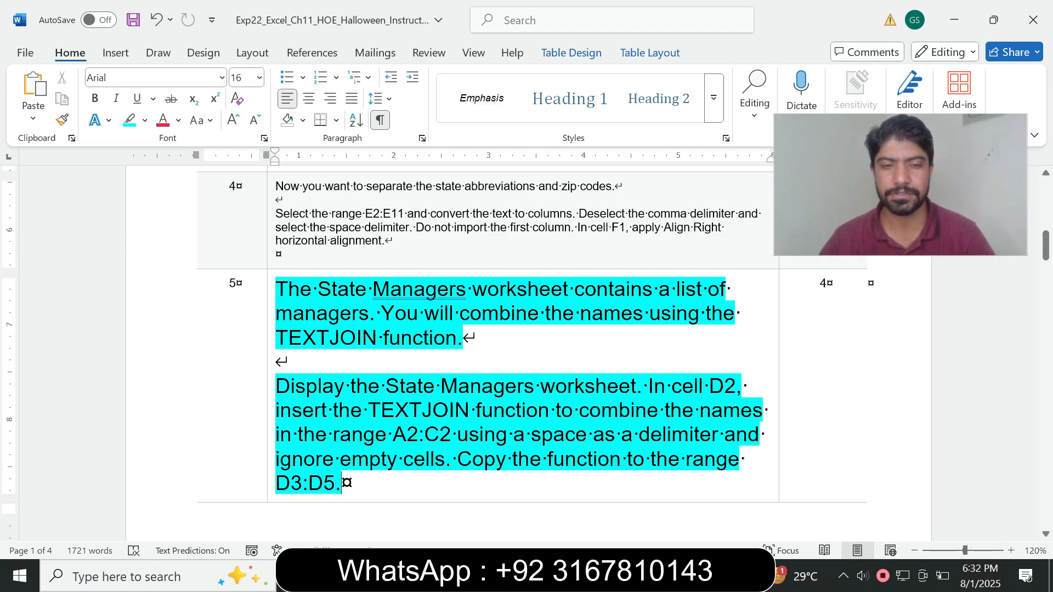
Following the step 5 instruction in Word, display the State Managers worksheet in Excel and go to cell D2.
{"action": "left_click_drag", "start_coordinate": [306, 386], "coordinate": [594, 386]}
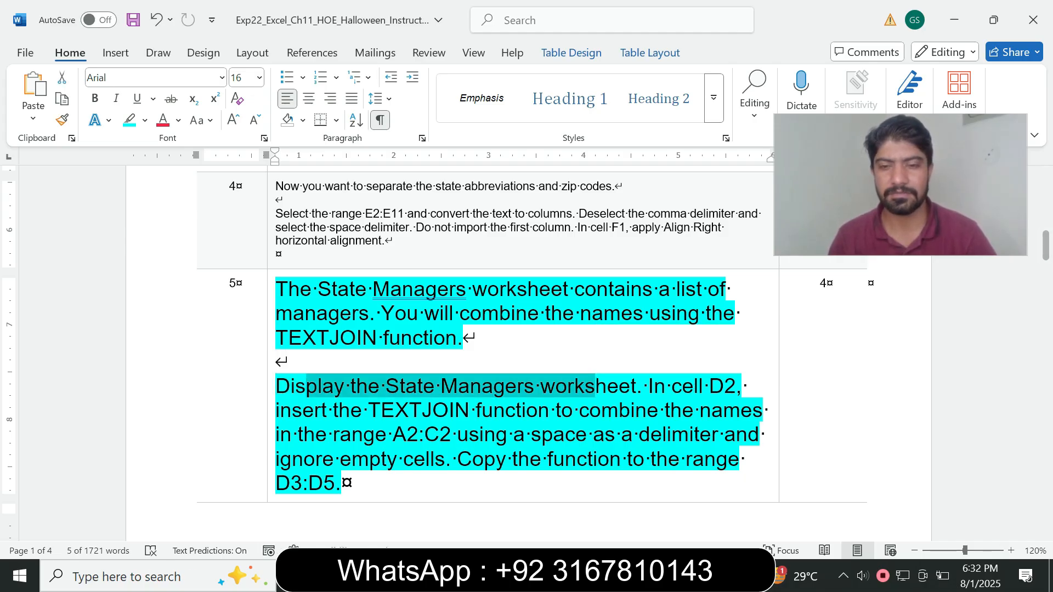
{"action": "key", "text": "alt+Tab"}
{"action": "left_click", "coordinate": [240, 528]}
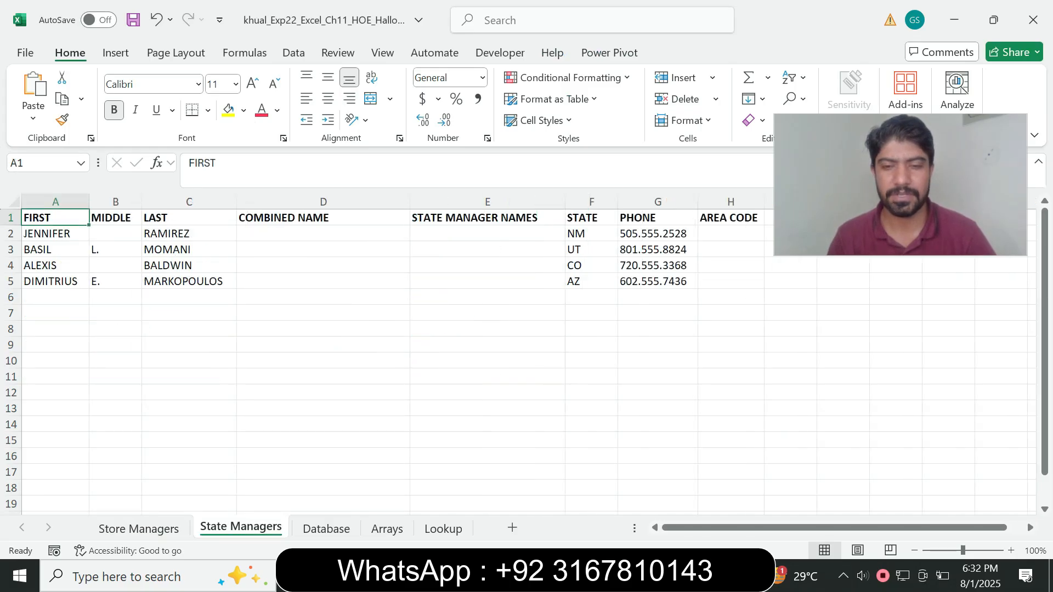
{"action": "key", "text": "alt+Tab"}
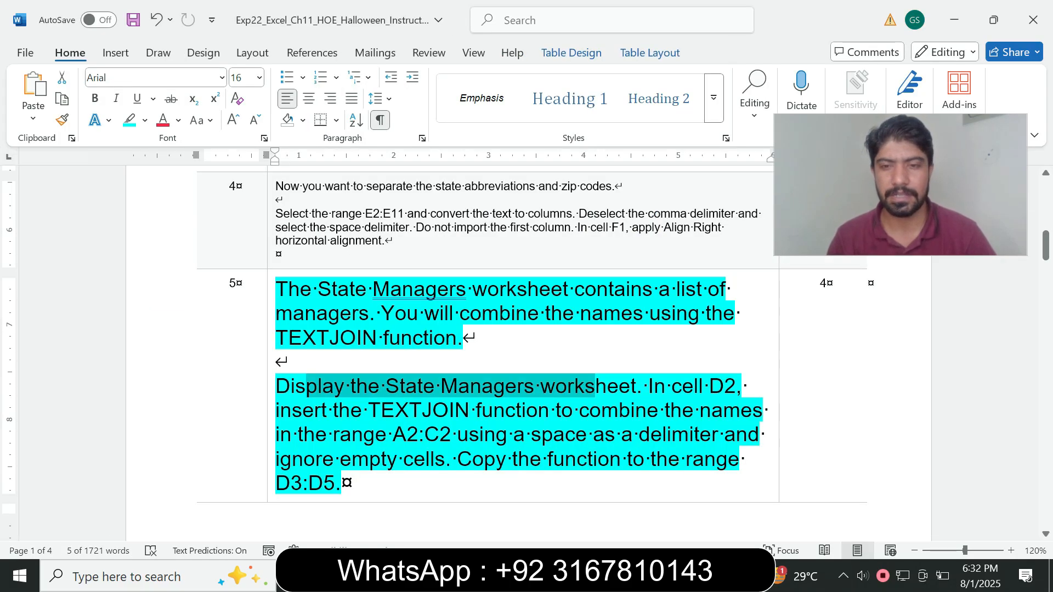
{"action": "left_click_drag", "start_coordinate": [649, 386], "coordinate": [709, 386]}
{"action": "left_click", "coordinate": [626, 575]}
{"action": "left_click", "coordinate": [42, 164]}
{"action": "type", "text": "D2"}
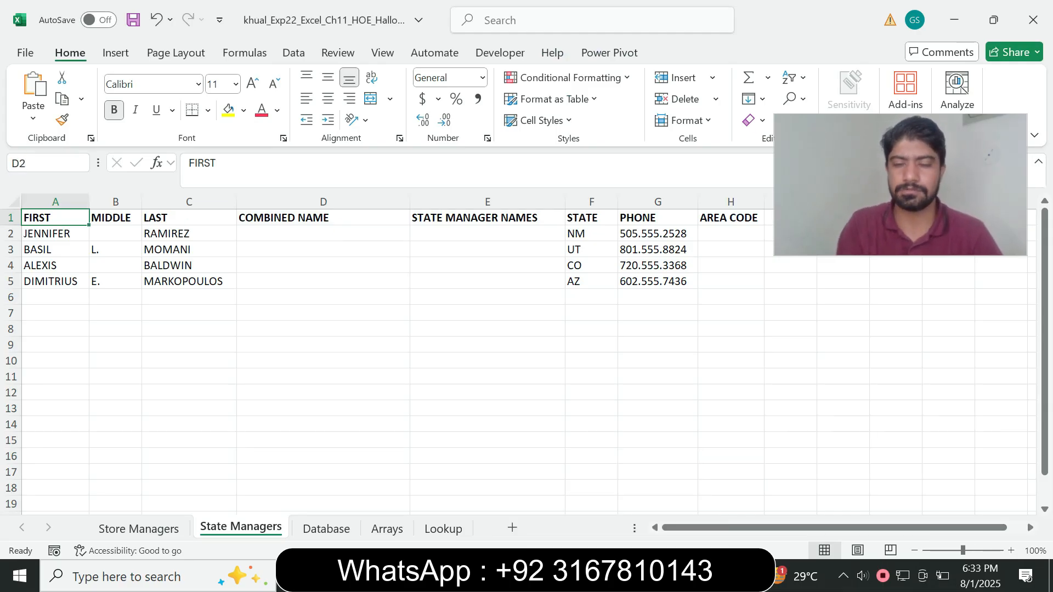
{"action": "key", "text": "Return"}
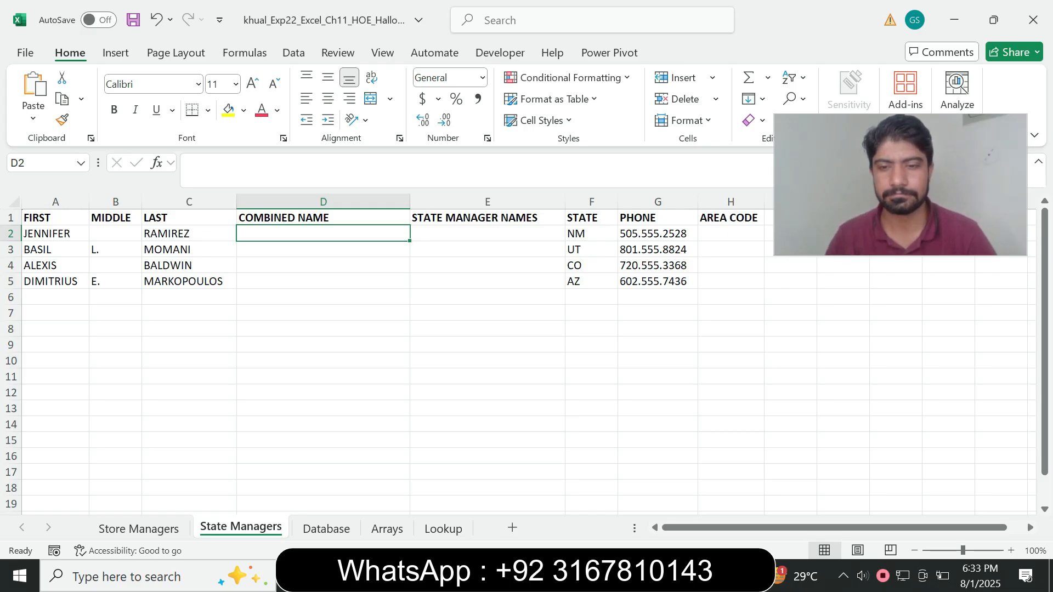
Check the TEXTJOIN instruction in Word and begin a TEXTJOIN function in cell D2 of State Managers.
{"action": "key", "text": "alt+Tab"}
{"action": "left_click", "coordinate": [708, 388]}
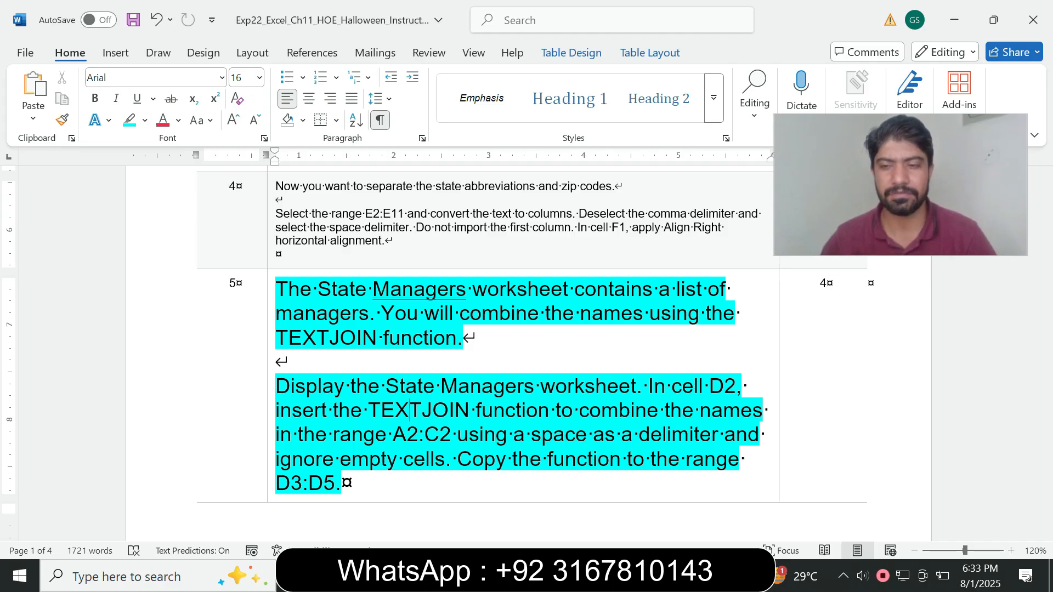
{"action": "key", "text": "alt+Tab"}
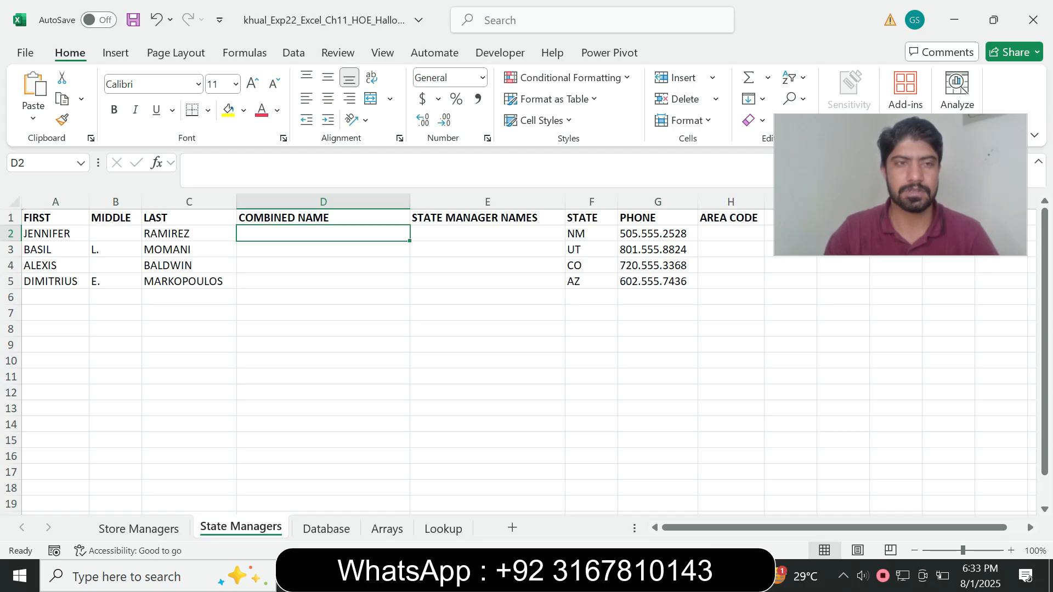
{"action": "type", "text": "="}
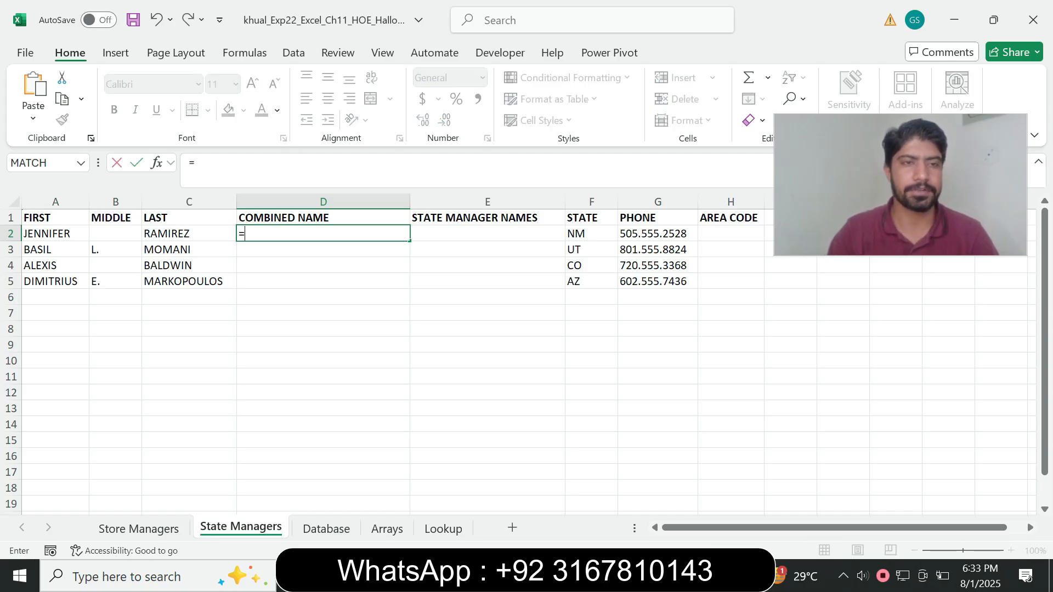
{"action": "type", "text": "te"}
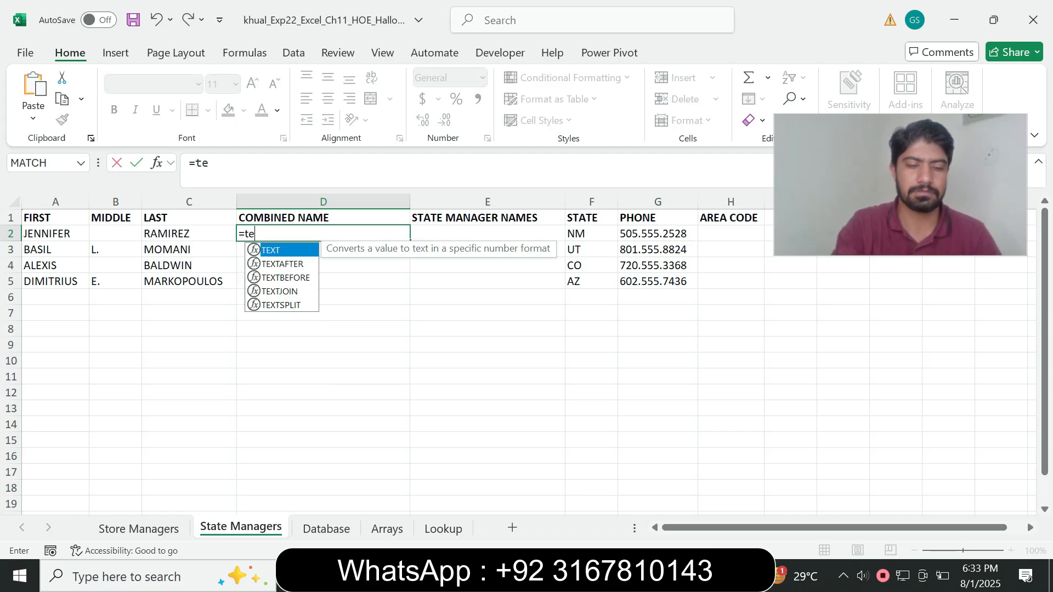
{"action": "type", "text": "xt"}
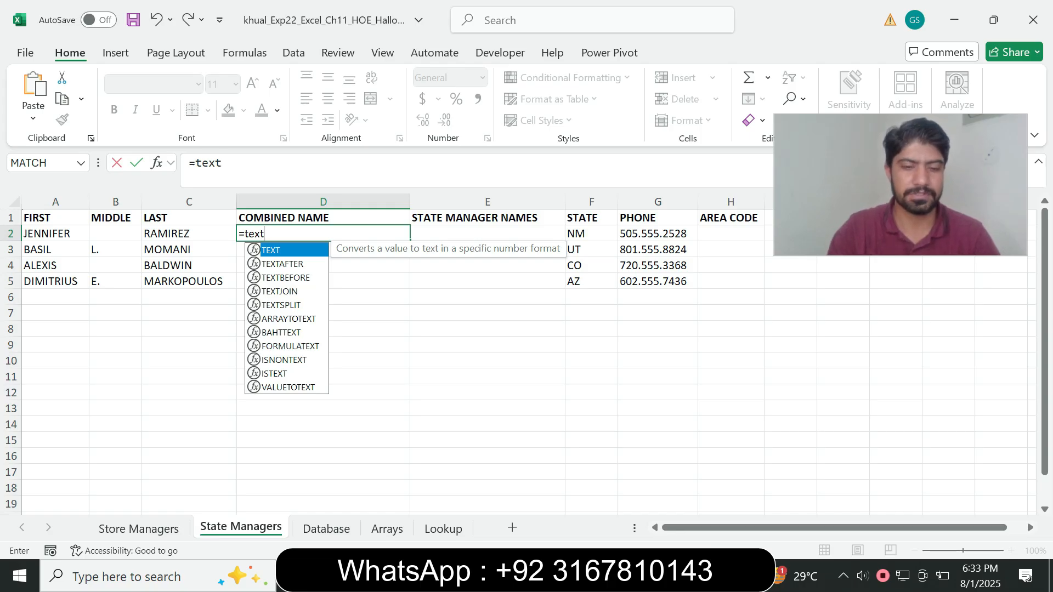
{"action": "type", "text": "joi"}
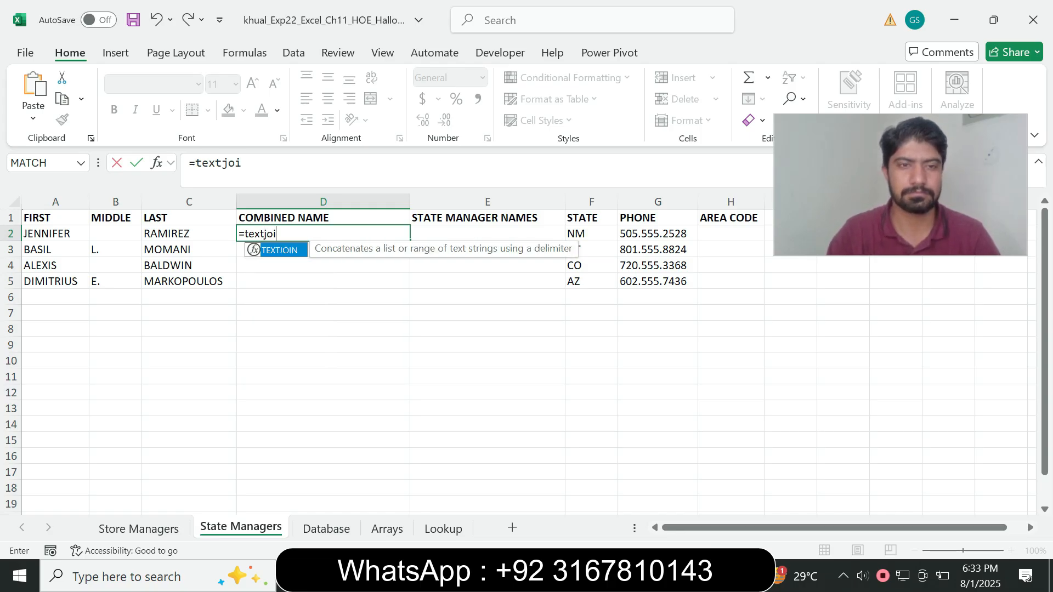
{"action": "key", "text": "Tab"}
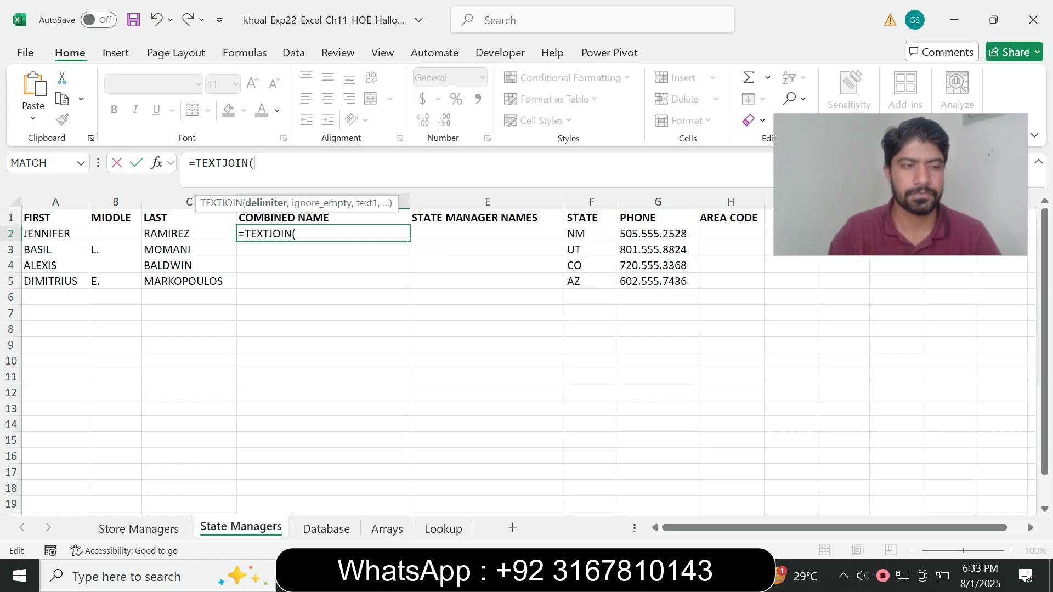
Complete the D2 formula as =TEXTJOIN("",TRUE,A2:C2), ignoring empty cells.
{"action": "type", "text": "\""}
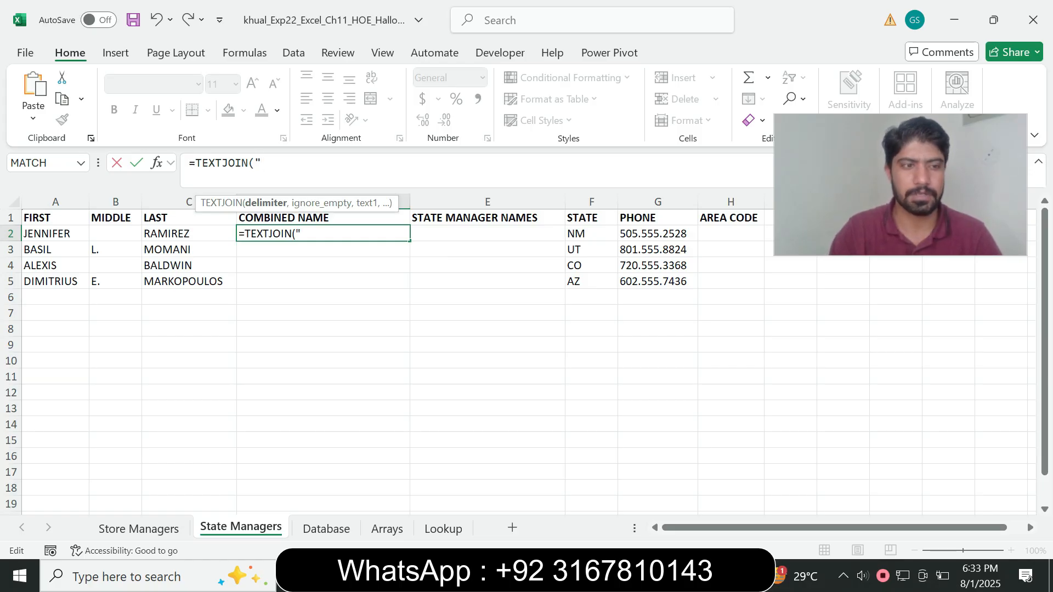
{"action": "type", "text": "\""}
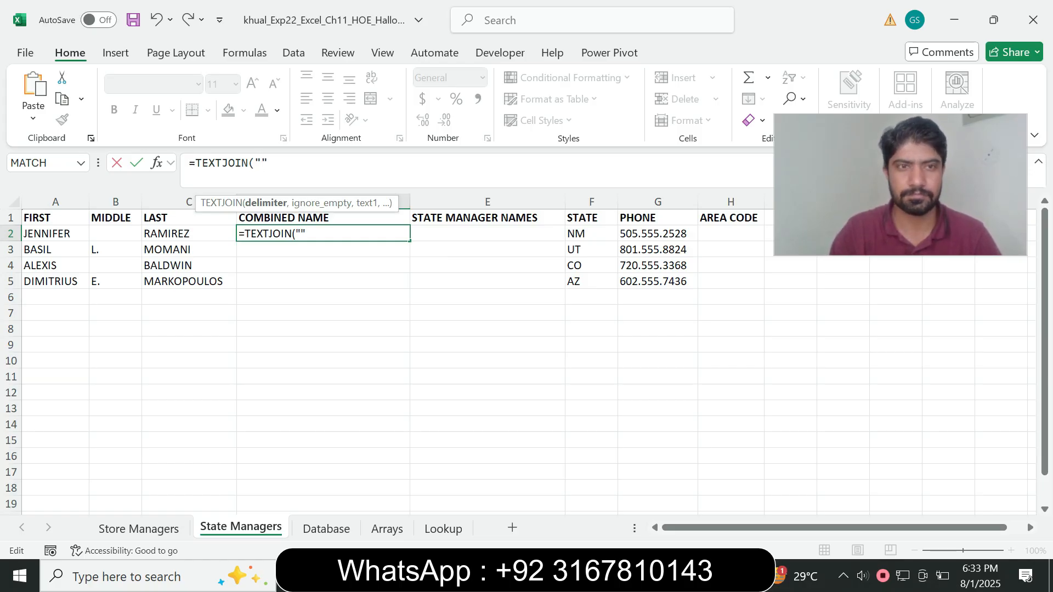
{"action": "type", "text": ","}
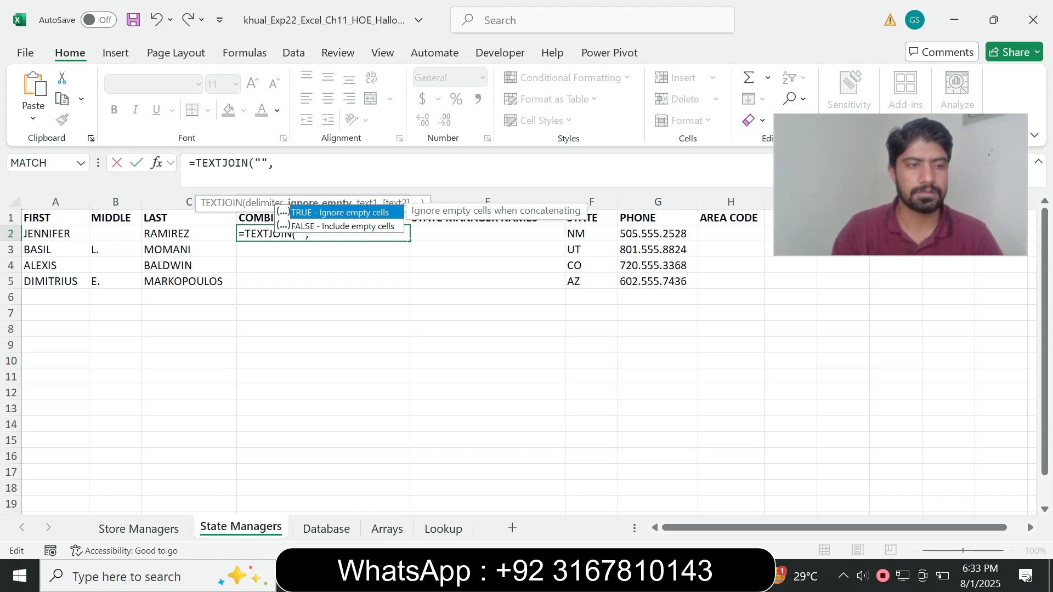
{"action": "type", "text": "TRUE"}
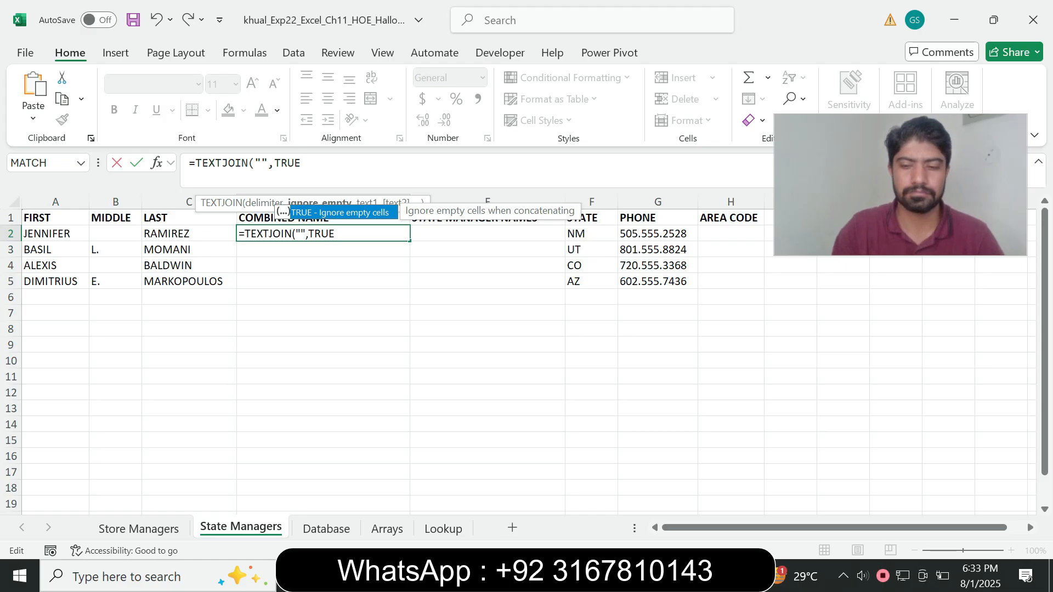
{"action": "type", "text": ","}
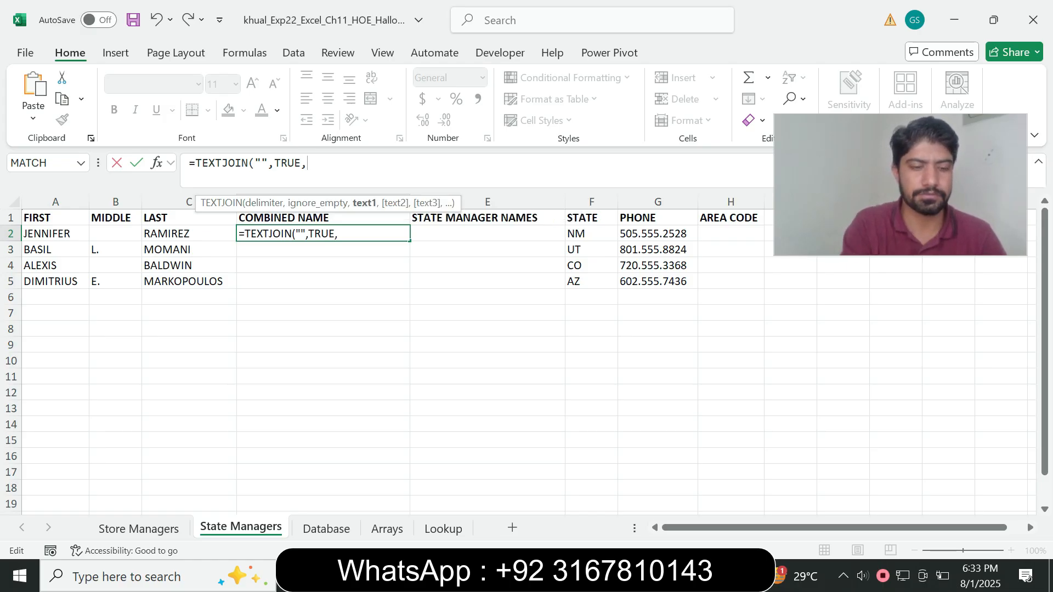
{"action": "type", "text": "A2:"}
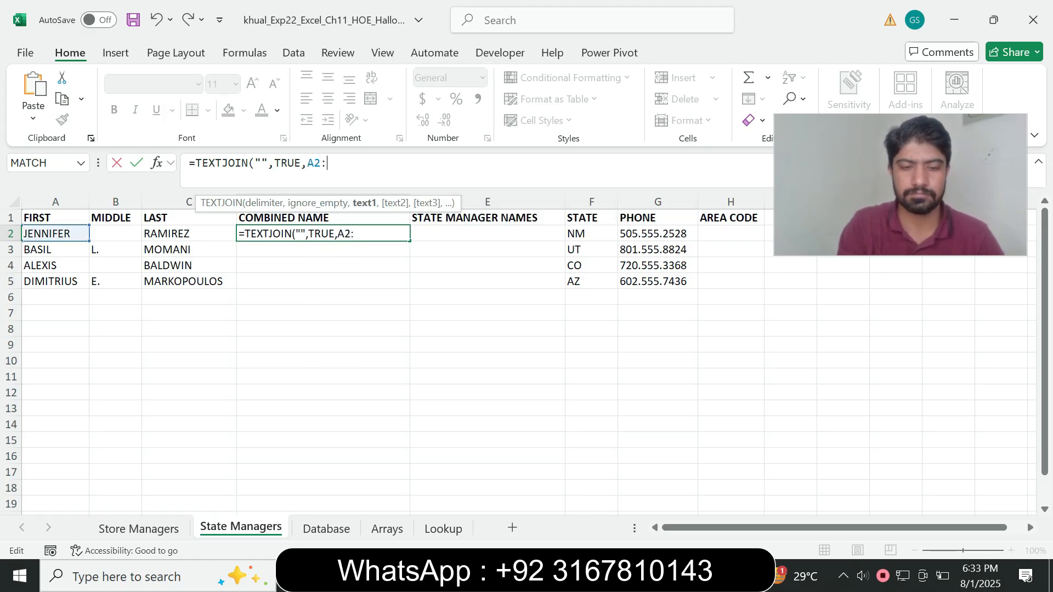
{"action": "type", "text": "C2"}
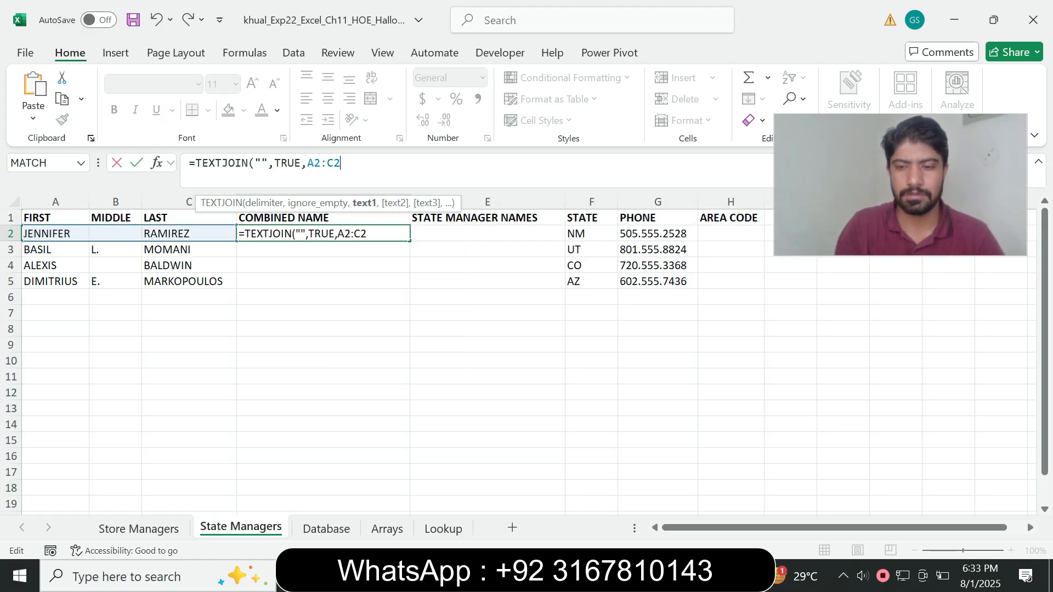
{"action": "type", "text": ")"}
{"action": "key", "text": "Return"}
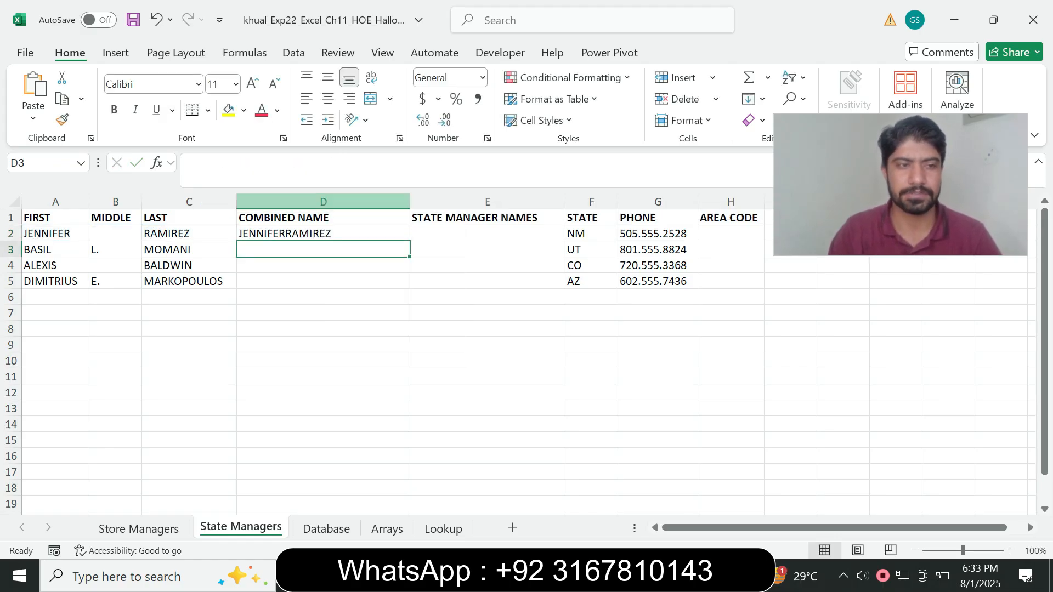
Following the step 5 instruction in Word, copy the TEXTJOIN formula from cell D2 to the range D3:D5 in Excel.
{"action": "left_click", "coordinate": [323, 234]}
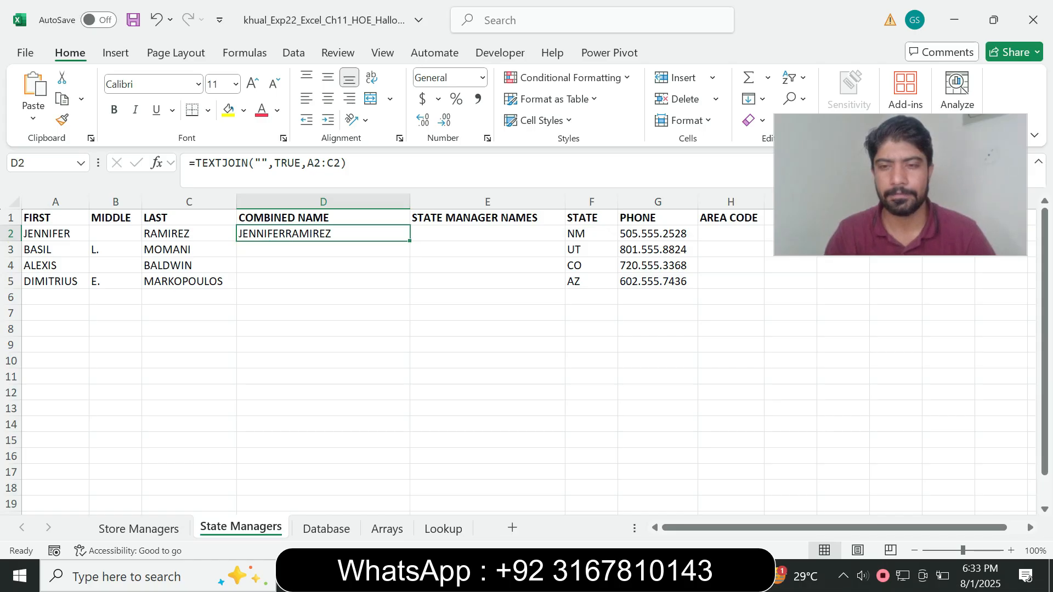
{"action": "key", "text": "alt+Tab"}
{"action": "left_click", "coordinate": [593, 466], "text": "ctrl"}
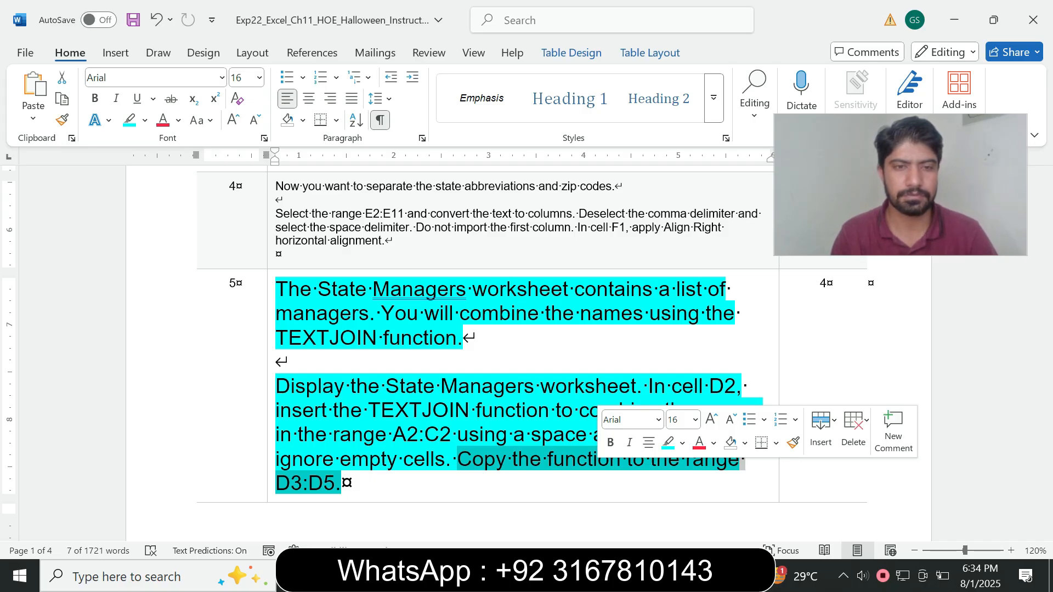
{"action": "key", "text": "alt+Tab"}
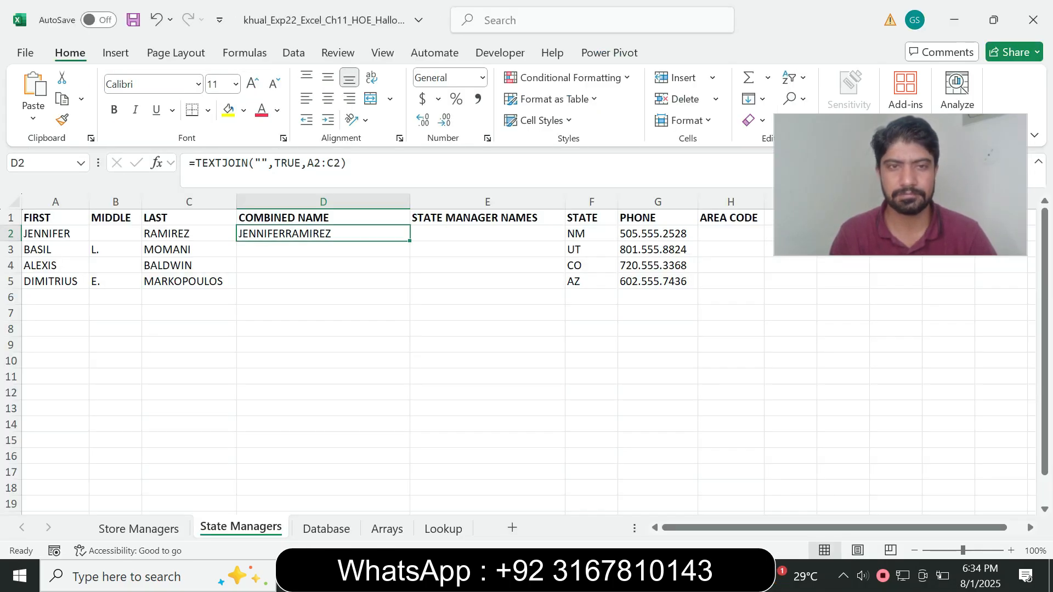
{"action": "left_click_drag", "start_coordinate": [410, 241], "coordinate": [409, 286]}
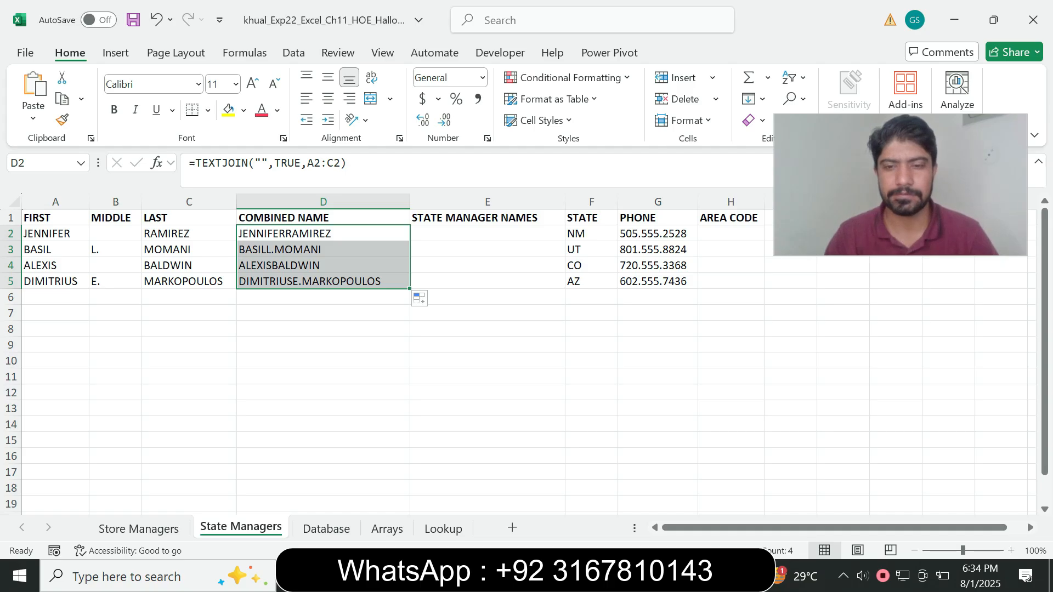
In Word, set the step 5 instruction text back to font size 9 and remove its highlight.
{"action": "key", "text": "alt+Tab"}
{"action": "left_click", "coordinate": [271, 390]}
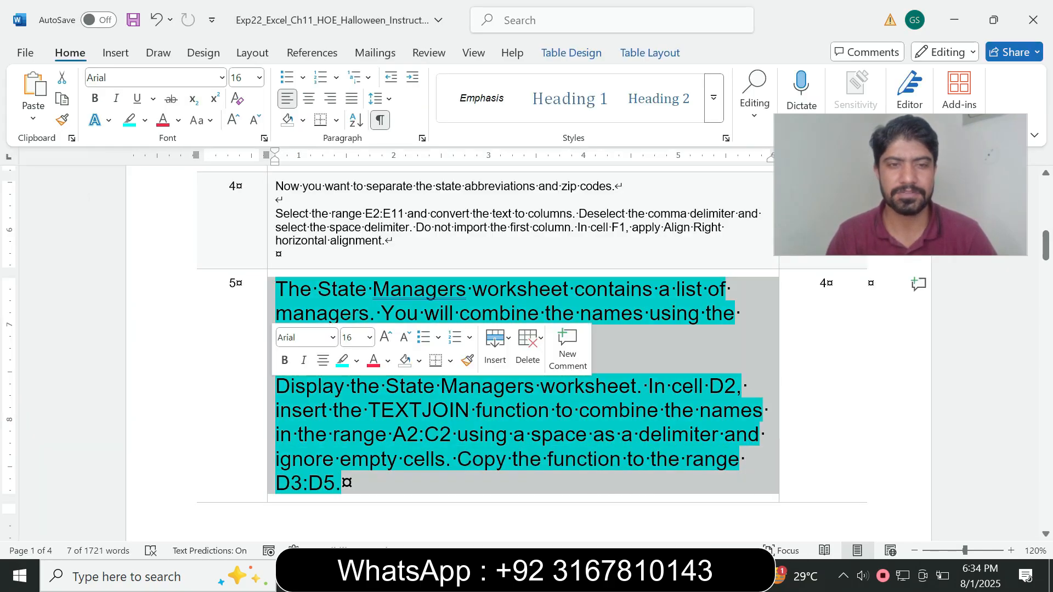
{"action": "left_click", "coordinate": [369, 337]}
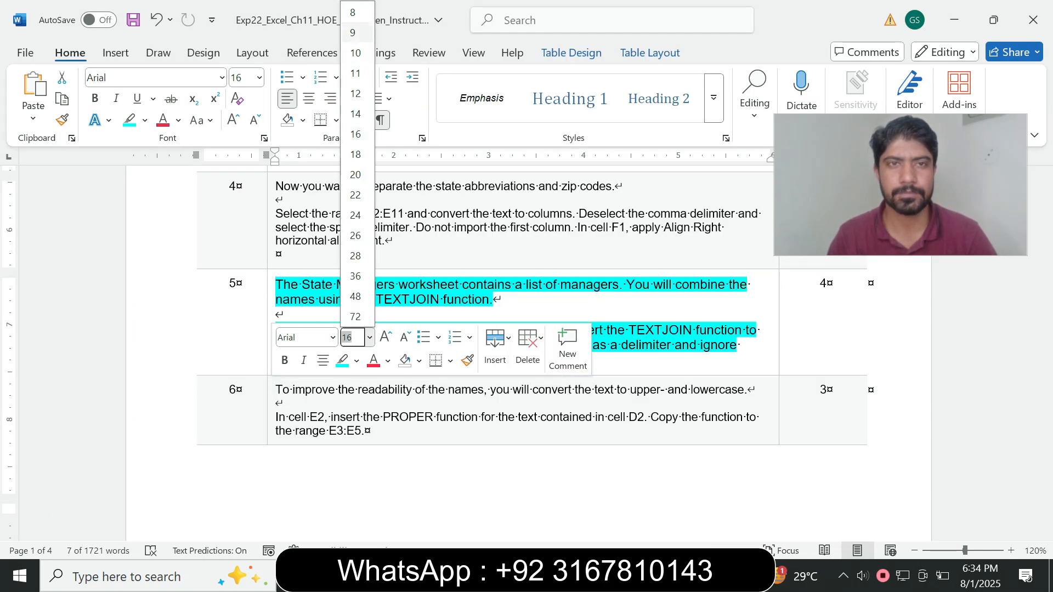
{"action": "left_click", "coordinate": [356, 32]}
{"action": "left_click", "coordinate": [144, 120]}
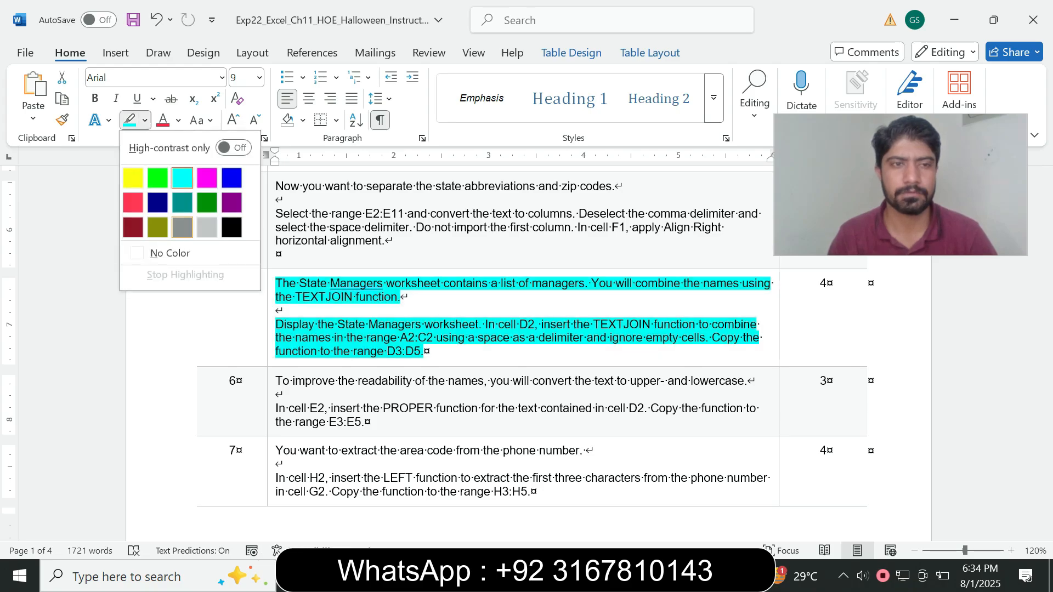
{"action": "left_click", "coordinate": [167, 252]}
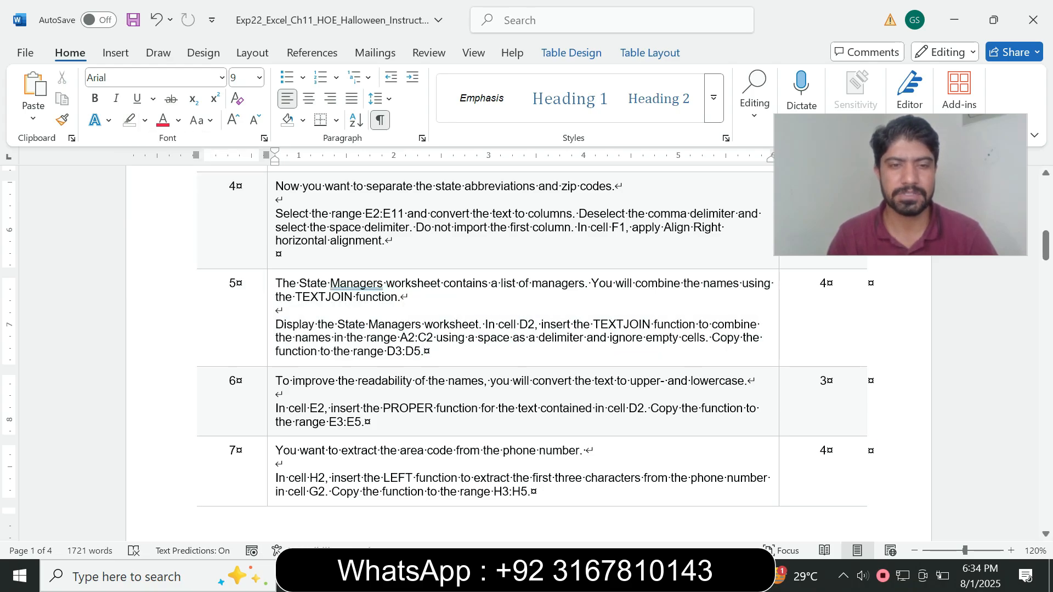
Enlarge the step 6 instruction text to font size 16 and highlight it in turquoise.
{"action": "left_click", "coordinate": [271, 400]}
{"action": "left_click", "coordinate": [370, 360]}
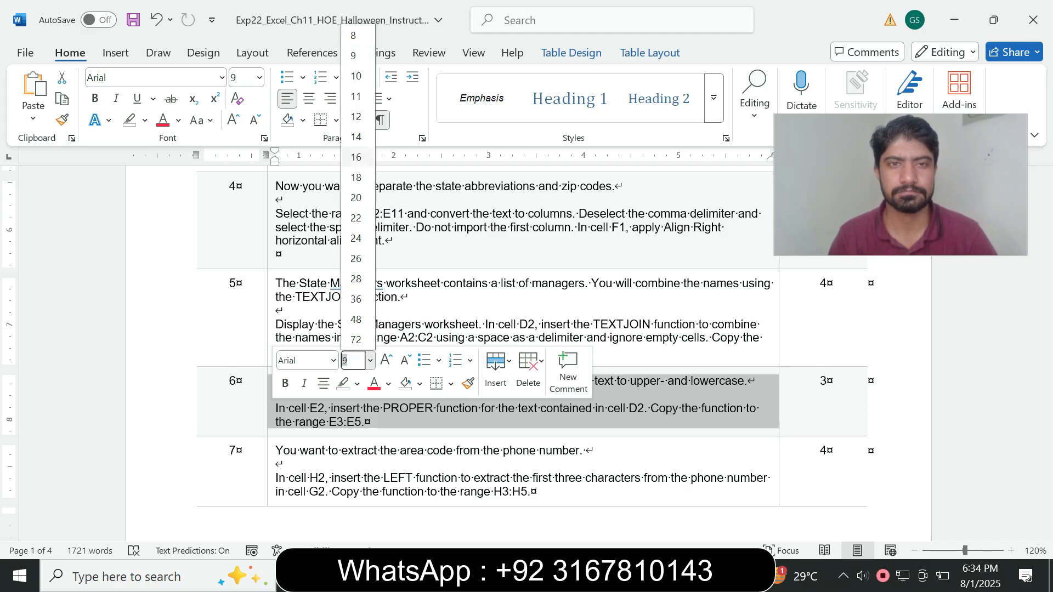
{"action": "left_click", "coordinate": [356, 157]}
{"action": "left_click", "coordinate": [145, 120]}
{"action": "left_click", "coordinate": [183, 177]}
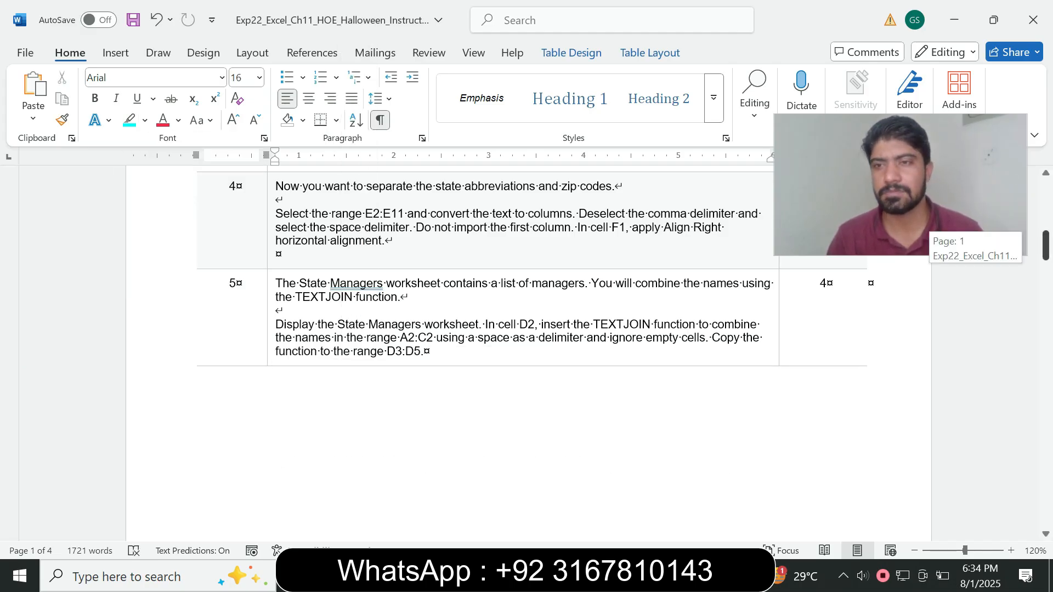
{"action": "scroll", "coordinate": [527, 354], "scroll_direction": "down", "scroll_amount": 10}
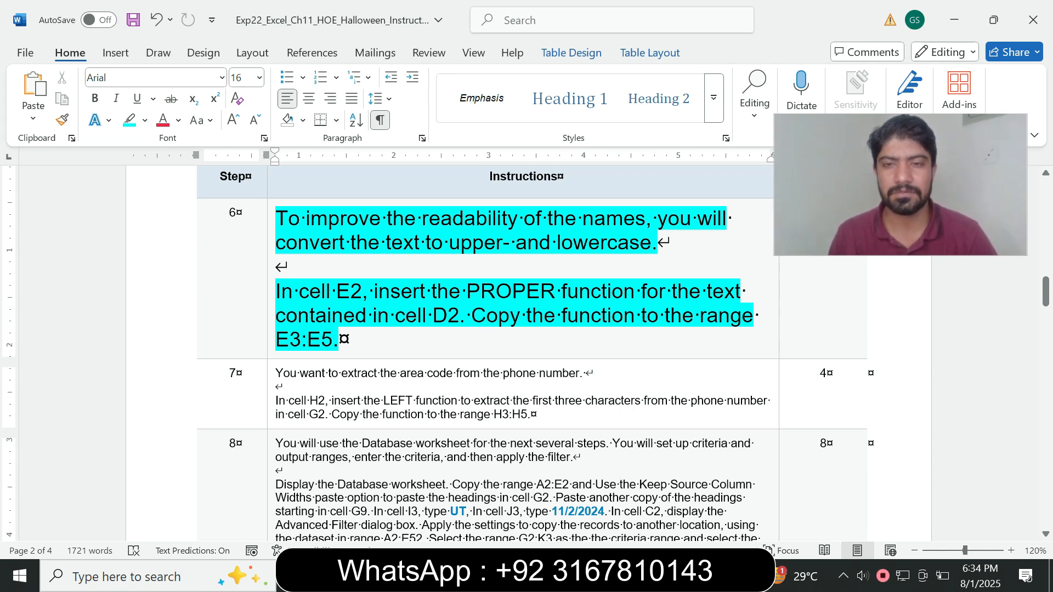
Check the cell references in the step 6 instruction and go to cell E2 of State Managers in Excel.
{"action": "left_click_drag", "start_coordinate": [276, 340], "coordinate": [332, 340]}
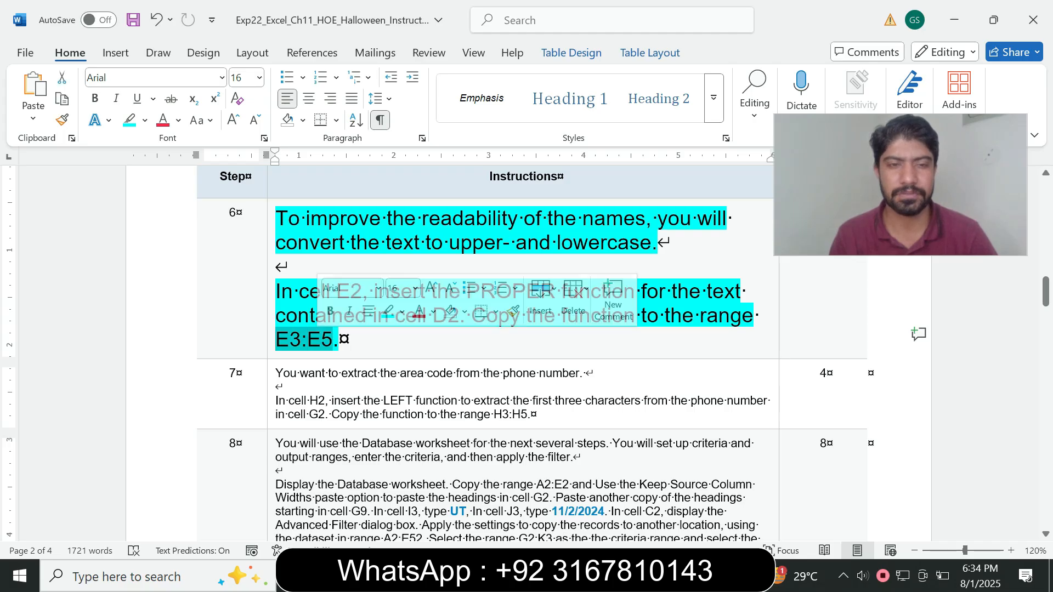
{"action": "left_click_drag", "start_coordinate": [300, 292], "coordinate": [361, 292]}
{"action": "key", "text": "alt+Tab"}
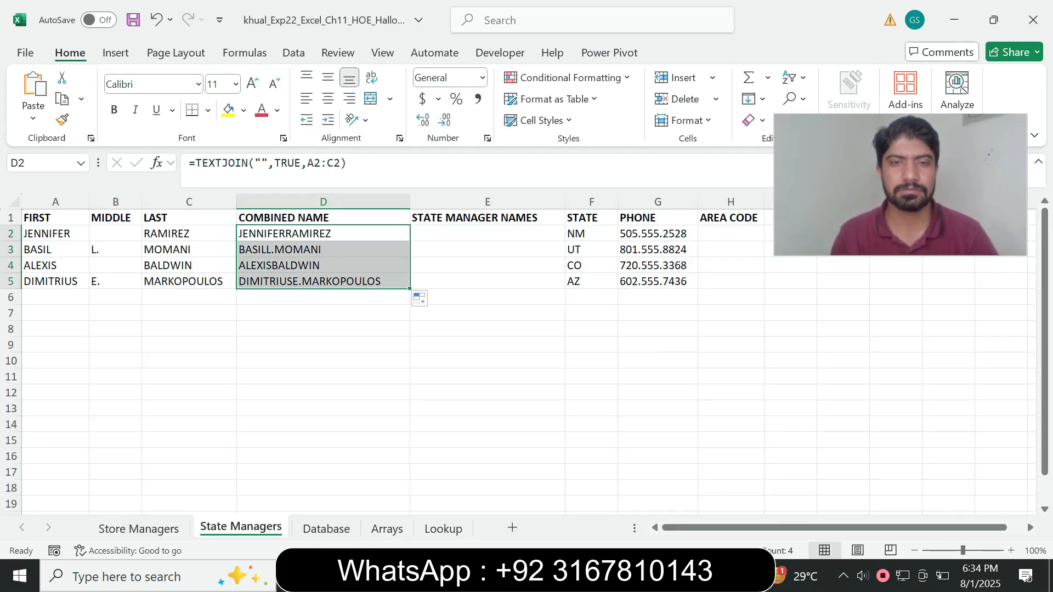
{"action": "left_click", "coordinate": [487, 234]}
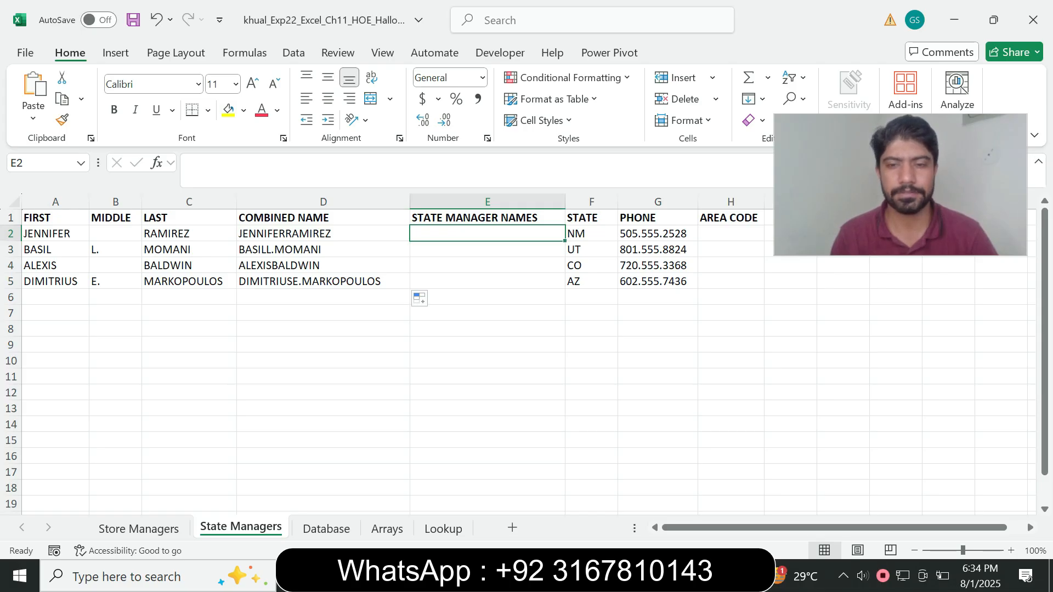
Read in the Word step 6 instruction which function and source cell to use, then return to the Excel workbook.
{"action": "key", "text": "alt+Tab"}
{"action": "left_click_drag", "start_coordinate": [373, 292], "coordinate": [560, 291]}
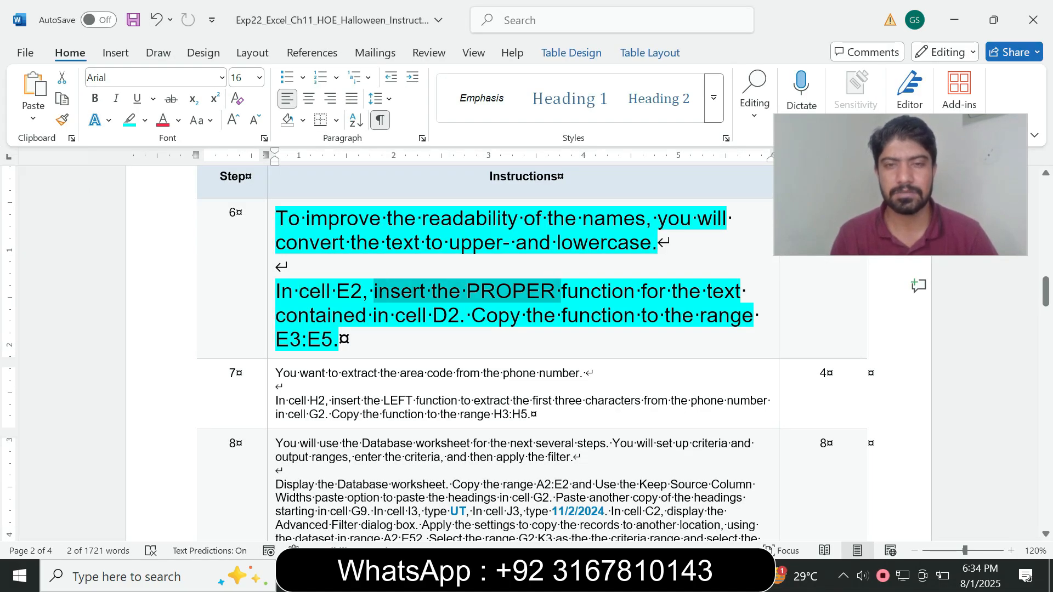
{"action": "left_click", "coordinate": [339, 340]}
{"action": "left_click_drag", "start_coordinate": [277, 316], "coordinate": [429, 316]}
{"action": "left_click", "coordinate": [339, 340]}
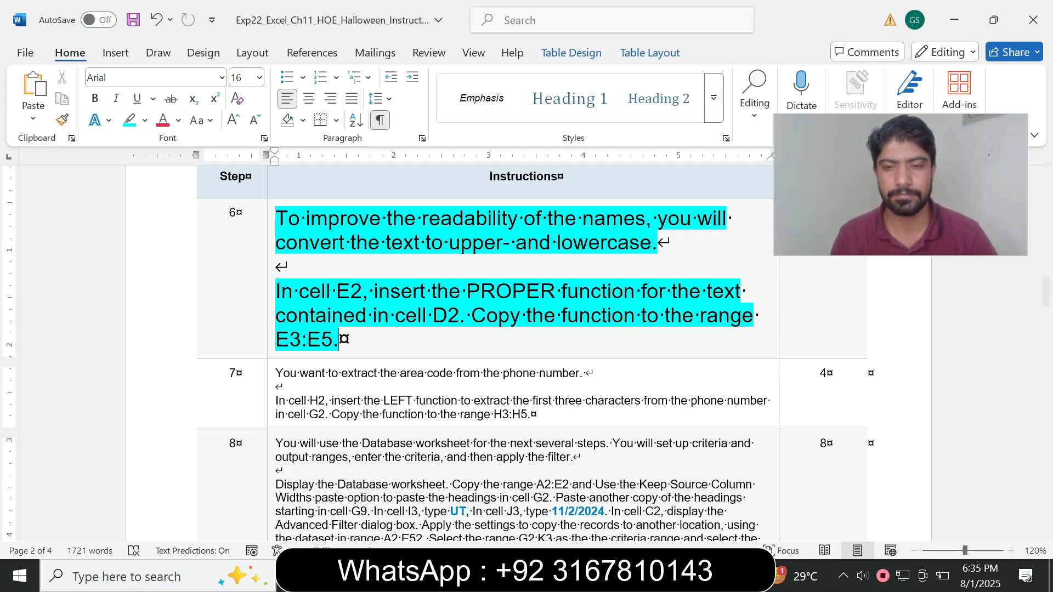
{"action": "key", "text": "alt+Tab"}
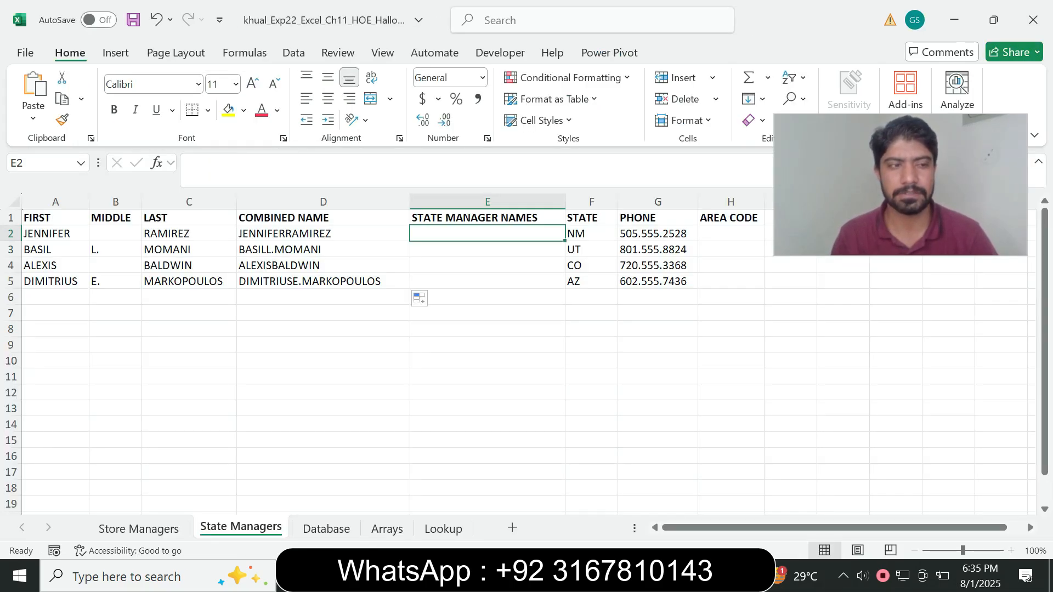
{"action": "key", "text": "alt+Tab"}
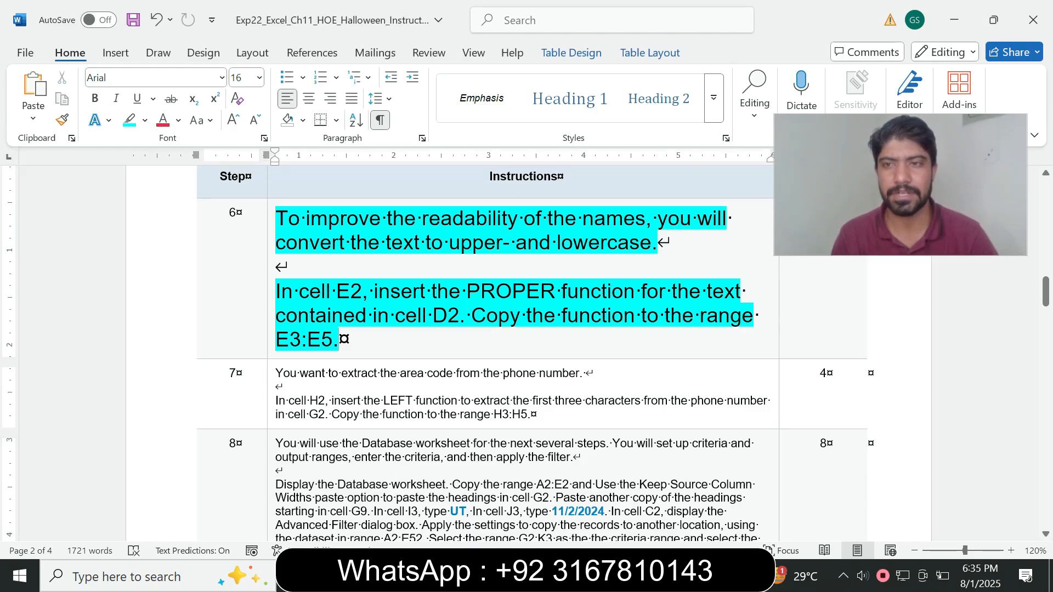
{"action": "key", "text": "alt+Tab"}
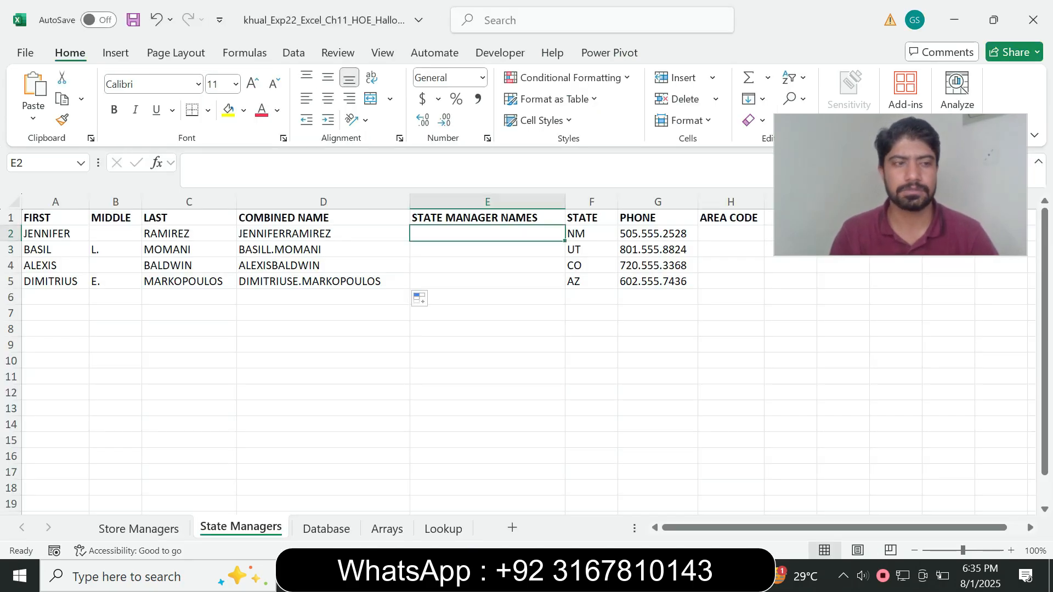
Enter the formula =PROPER(D2) in cell E2 of the State Managers worksheet.
{"action": "type", "text": "=prop"}
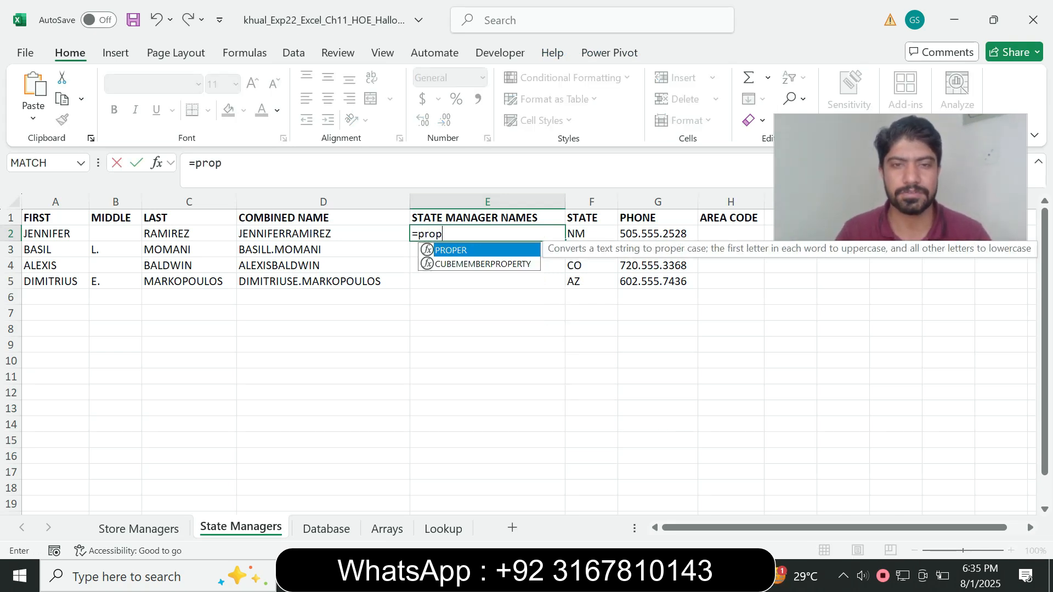
{"action": "key", "text": "Tab"}
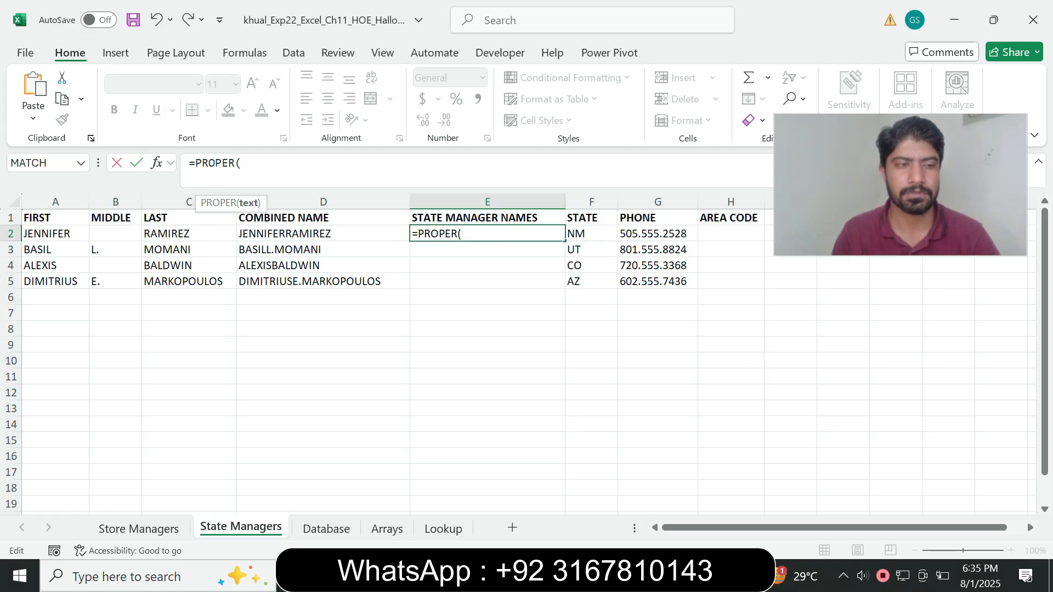
{"action": "left_click", "coordinate": [323, 233]}
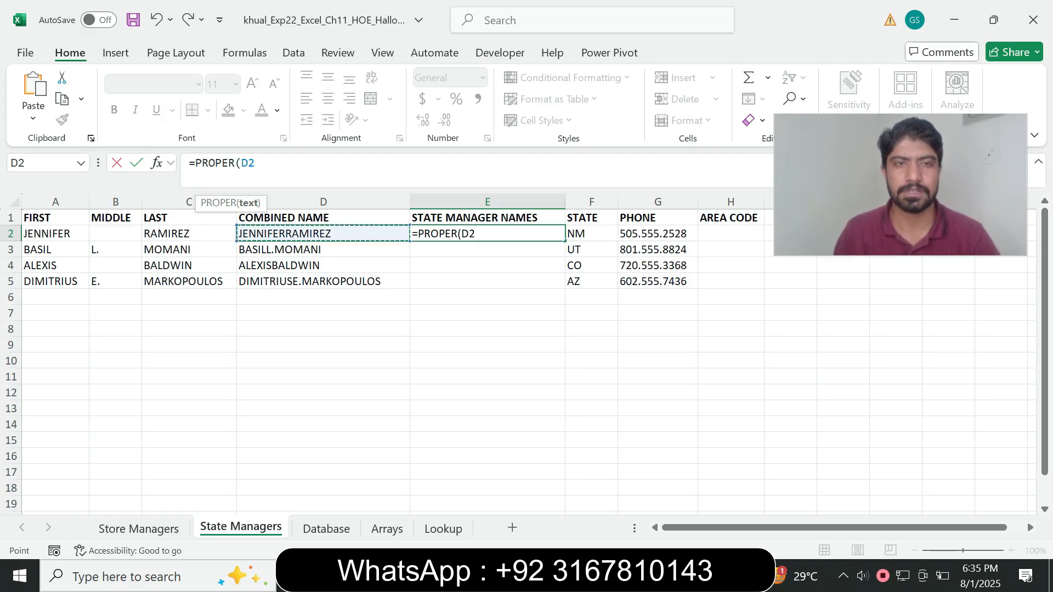
{"action": "type", "text": ")"}
{"action": "key", "text": "Return"}
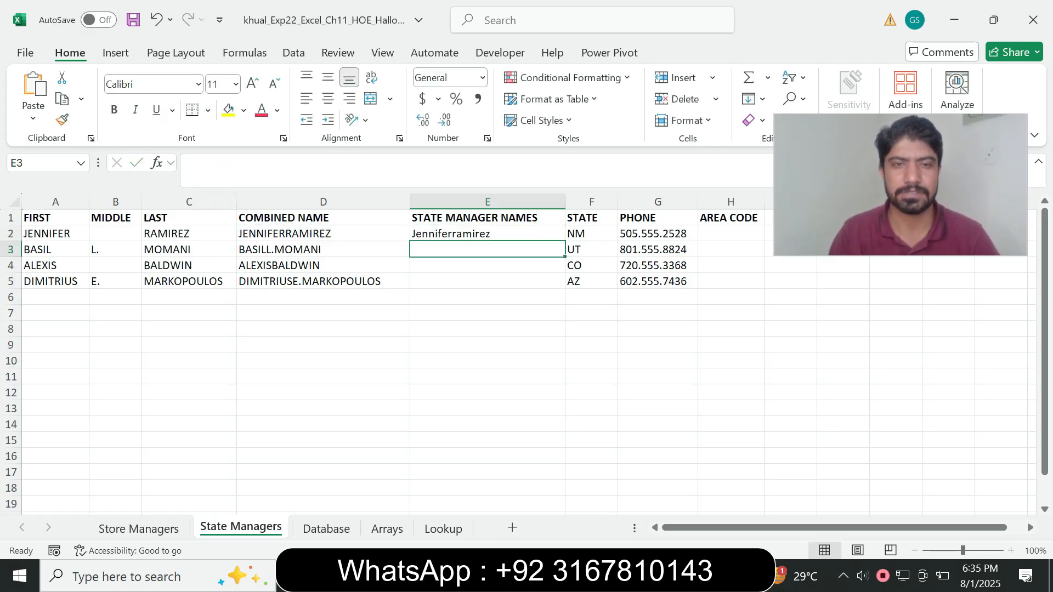
Check the copy instruction in Word and copy the PROPER formula from cell E2 to the range E3:E5 in Excel.
{"action": "left_click", "coordinate": [488, 234]}
{"action": "key", "text": "alt+Tab"}
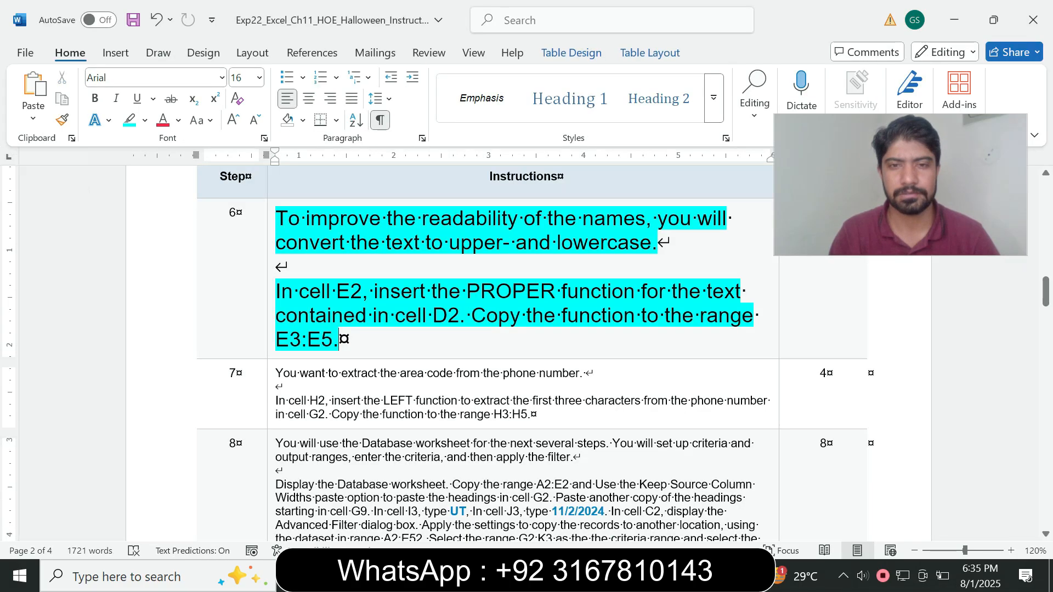
{"action": "left_click_drag", "start_coordinate": [473, 316], "coordinate": [531, 340]}
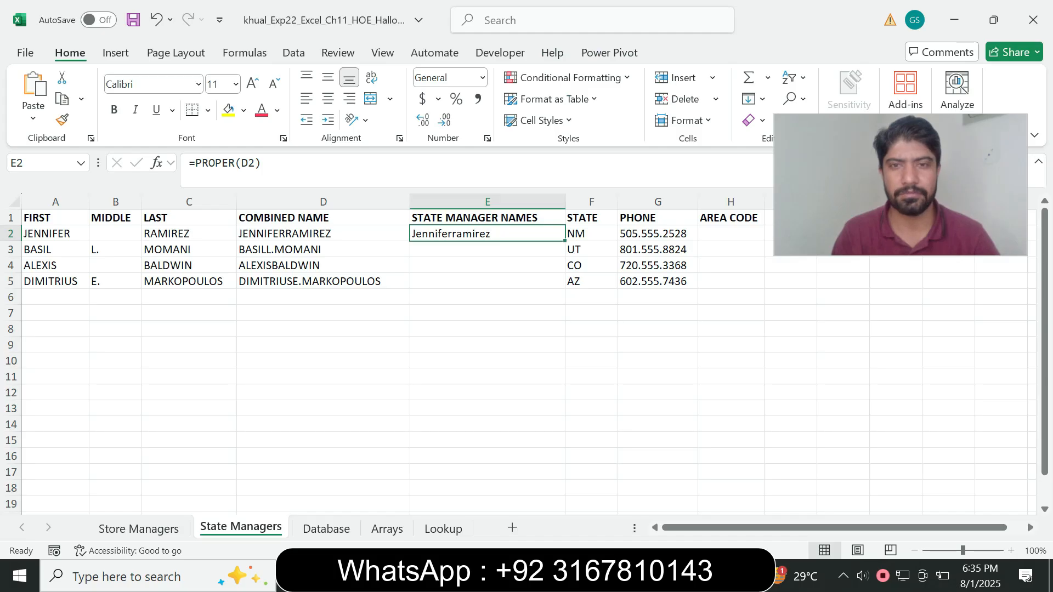
{"action": "left_click_drag", "start_coordinate": [564, 240], "coordinate": [564, 285]}
{"action": "left_click", "coordinate": [487, 344]}
In Word, set the step 6 instruction text back to font size 9 and clear its highlight.
{"action": "key", "text": "alt+Tab"}
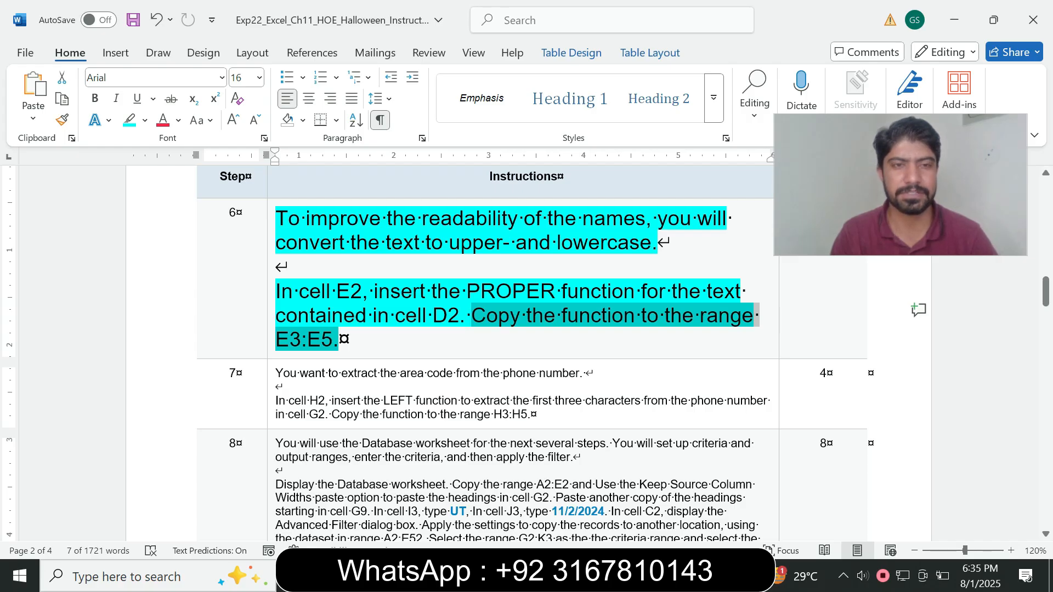
{"action": "left_click_drag", "start_coordinate": [340, 340], "coordinate": [276, 220]}
{"action": "left_click", "coordinate": [373, 170]}
{"action": "left_click", "coordinate": [357, 209]}
{"action": "left_click", "coordinate": [359, 194]}
{"action": "left_click", "coordinate": [353, 325]}
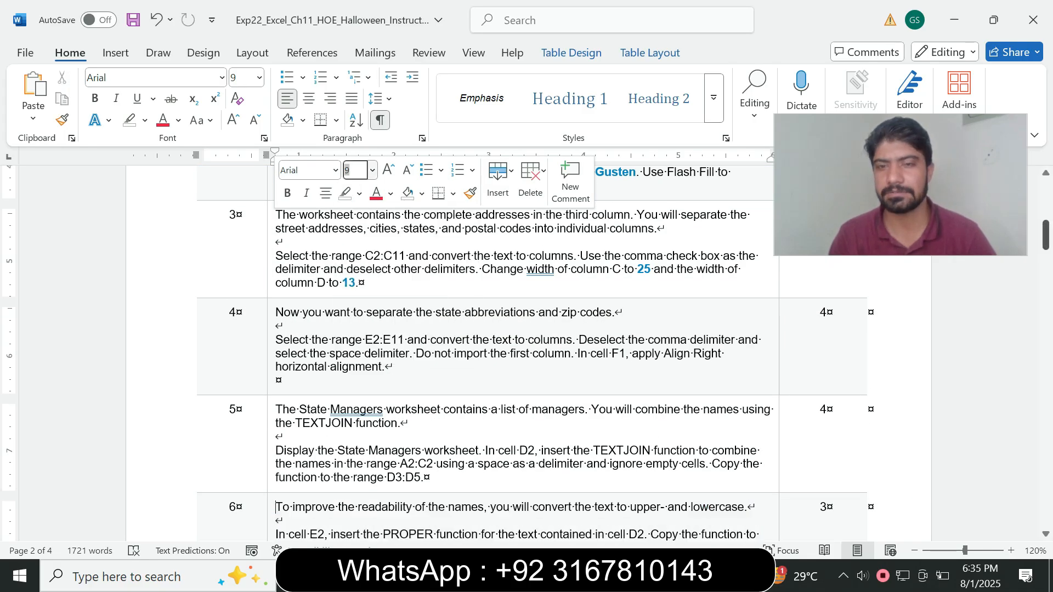
Enlarge the step 7 instruction text to font size 14 and highlight it in turquoise.
{"action": "scroll", "coordinate": [527, 351], "scroll_direction": "down", "scroll_amount": 5}
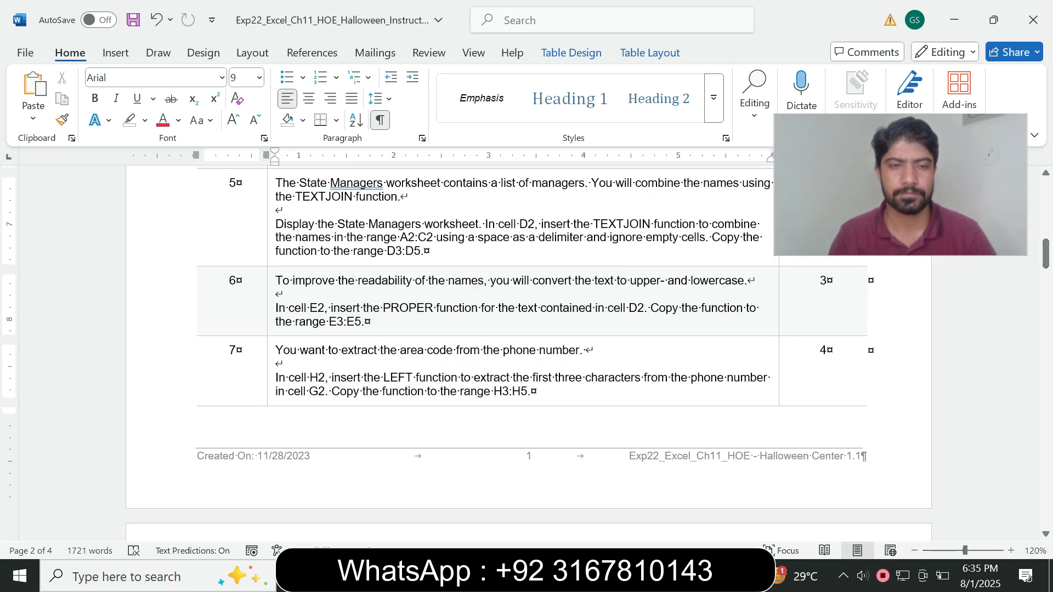
{"action": "left_click", "coordinate": [271, 391]}
{"action": "left_click", "coordinate": [368, 344]}
{"action": "left_click", "coordinate": [356, 122]}
{"action": "left_click", "coordinate": [144, 120]}
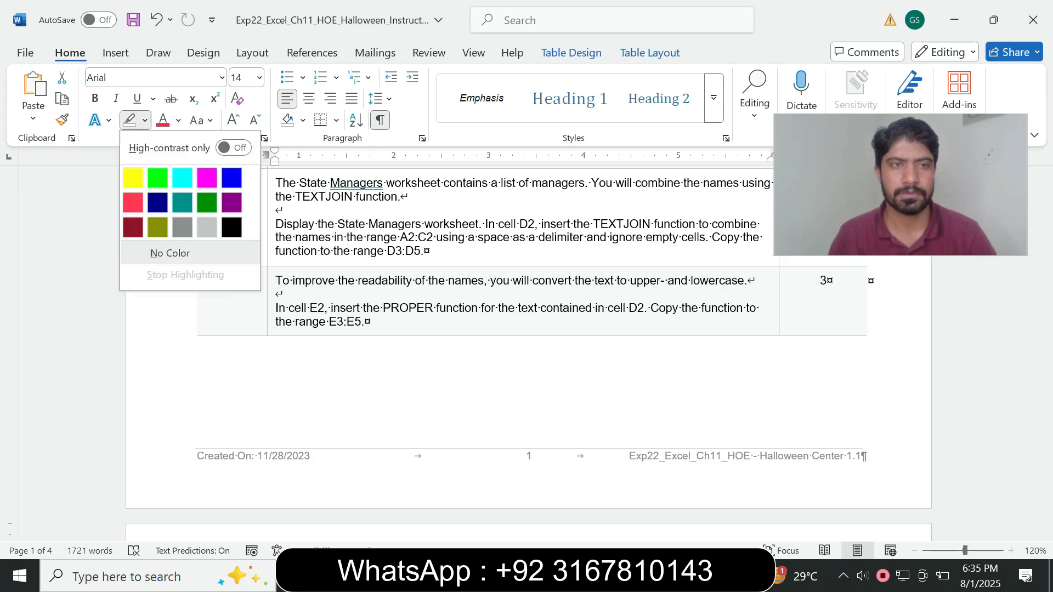
{"action": "left_click", "coordinate": [182, 178]}
{"action": "left_click_drag", "start_coordinate": [1045, 254], "coordinate": [1045, 285]}
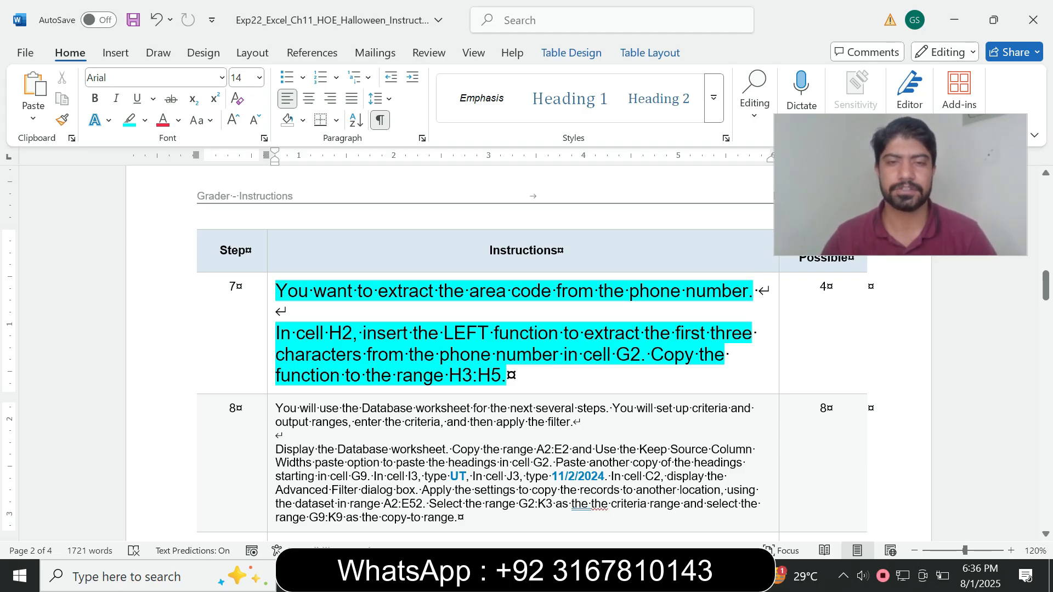
Check the step 7 instruction in Word and enter the formula =LEFT(G2,3) in cell H2 of the State Managers worksheet in Excel.
{"action": "left_click_drag", "start_coordinate": [296, 332], "coordinate": [413, 333]}
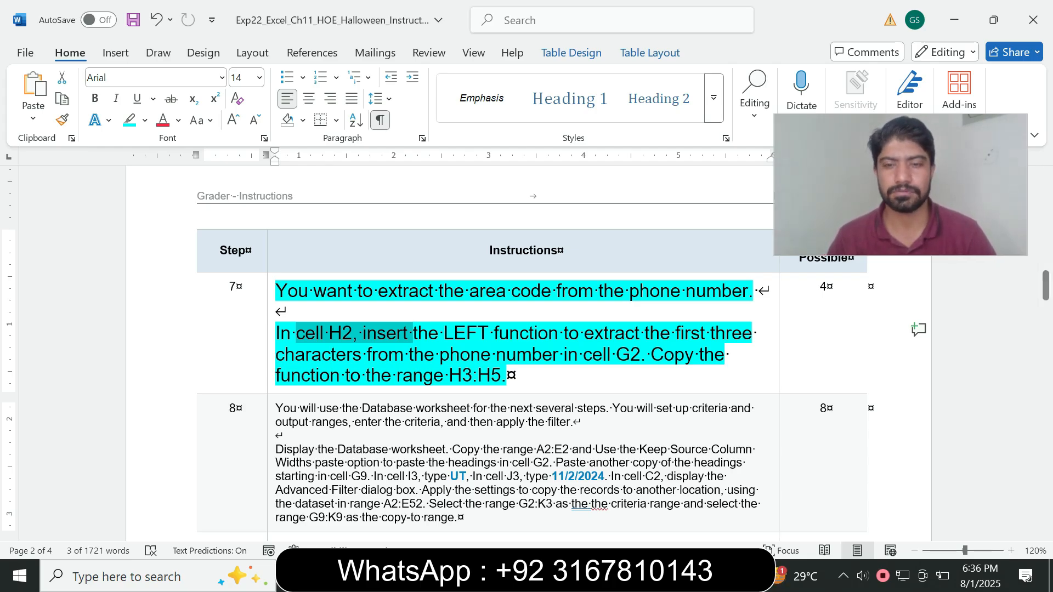
{"action": "key", "text": "alt+Tab"}
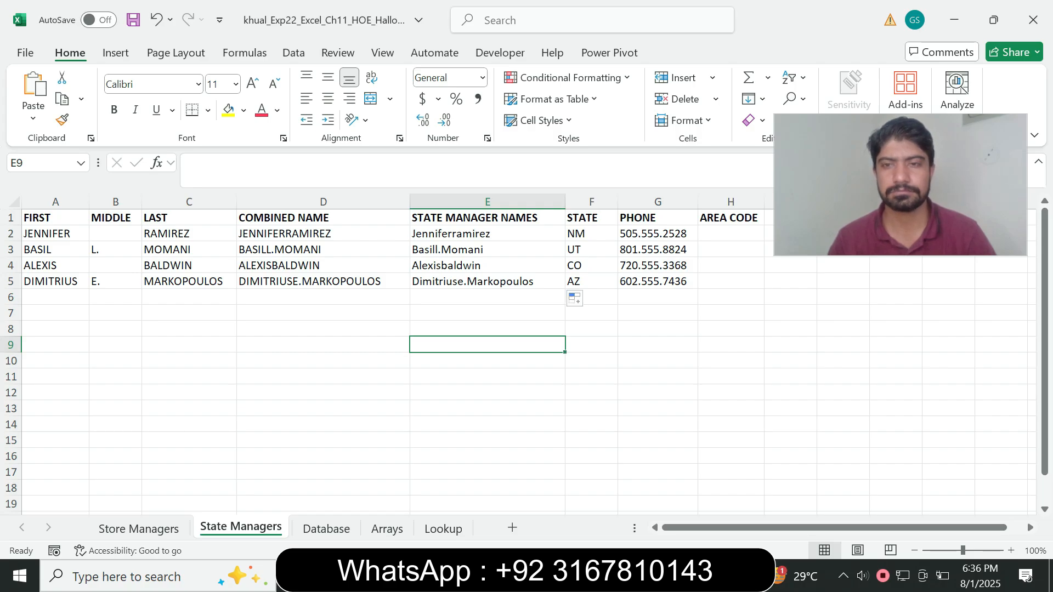
{"action": "left_click", "coordinate": [731, 233]}
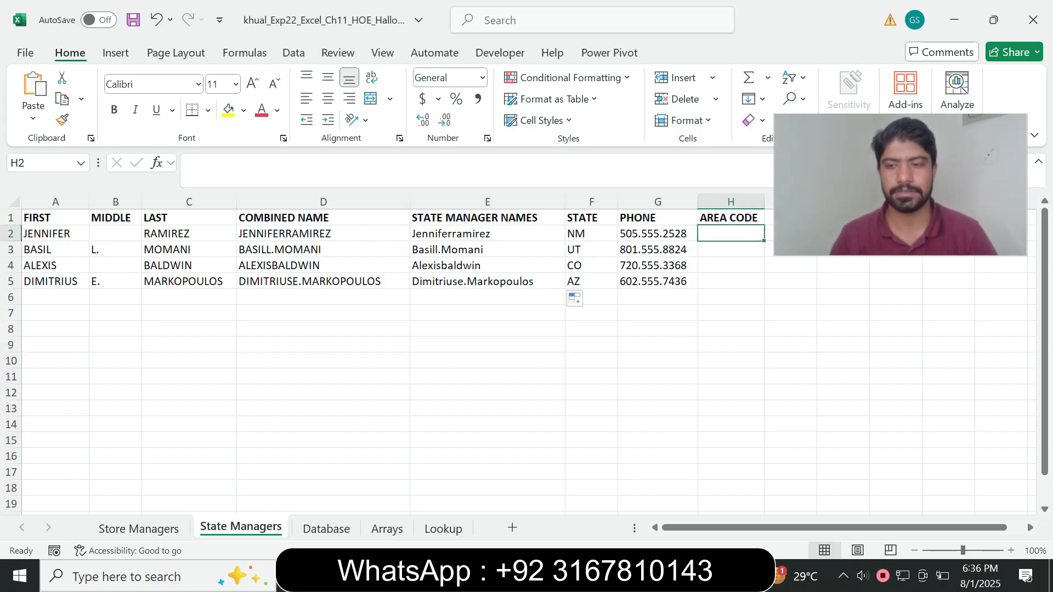
{"action": "type", "text": "="}
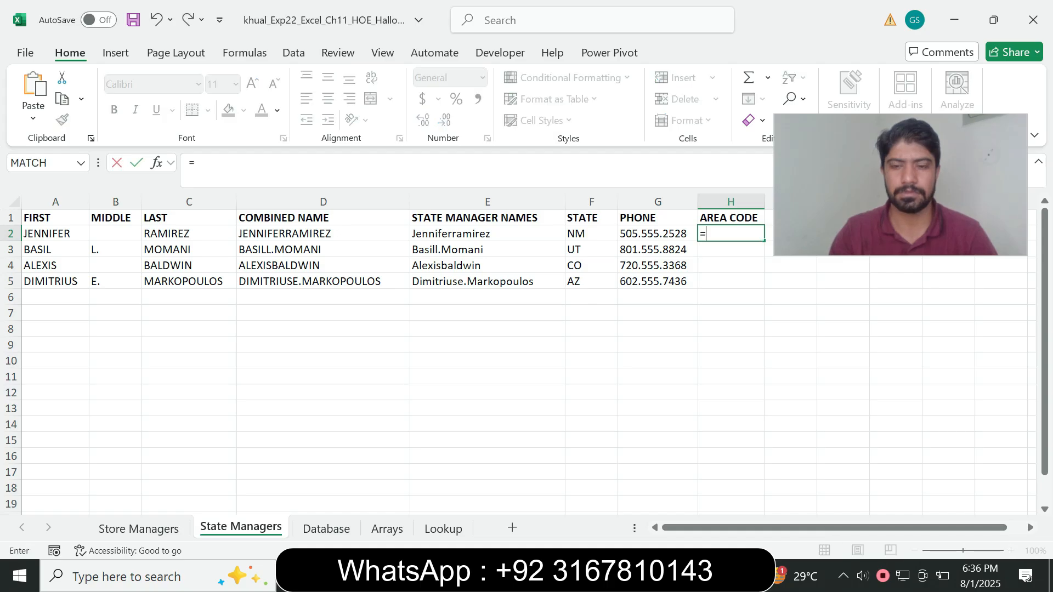
{"action": "type", "text": "left"}
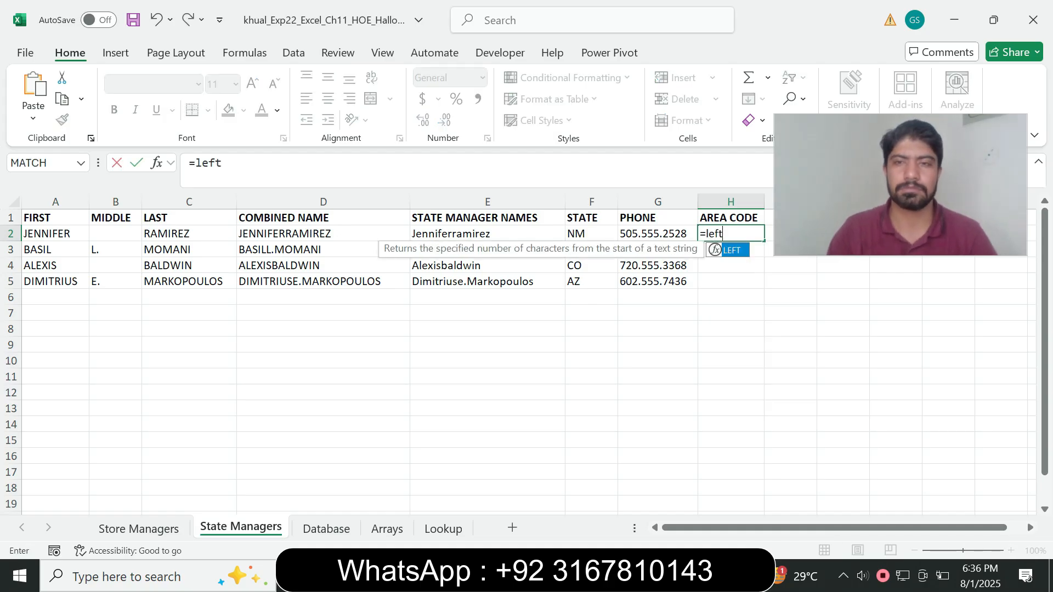
{"action": "key", "text": "Tab"}
{"action": "left_click", "coordinate": [329, 165]}
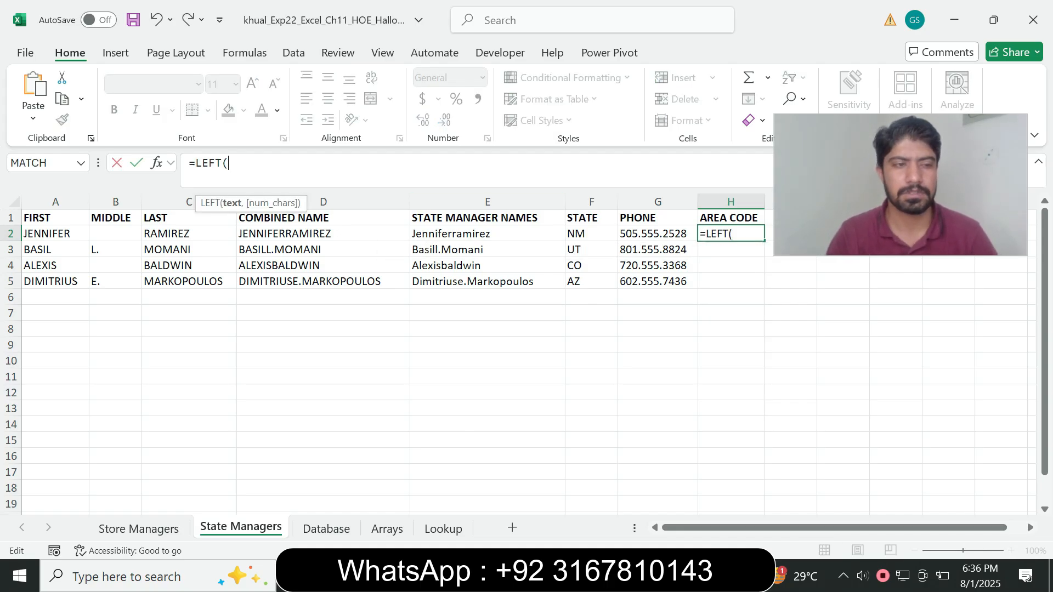
{"action": "left_click", "coordinate": [658, 234]}
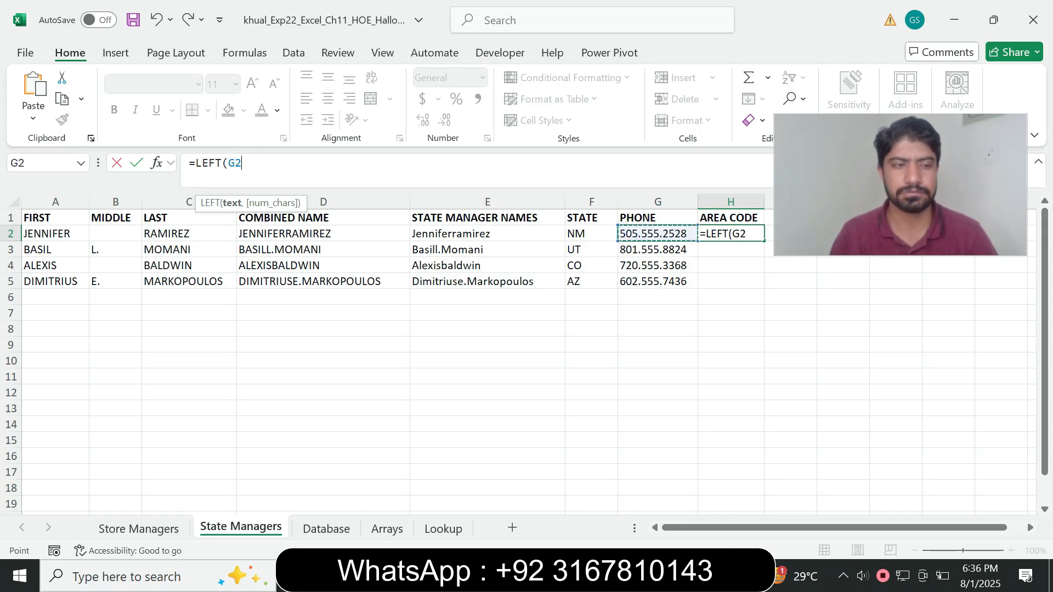
{"action": "type", "text": ",3"}
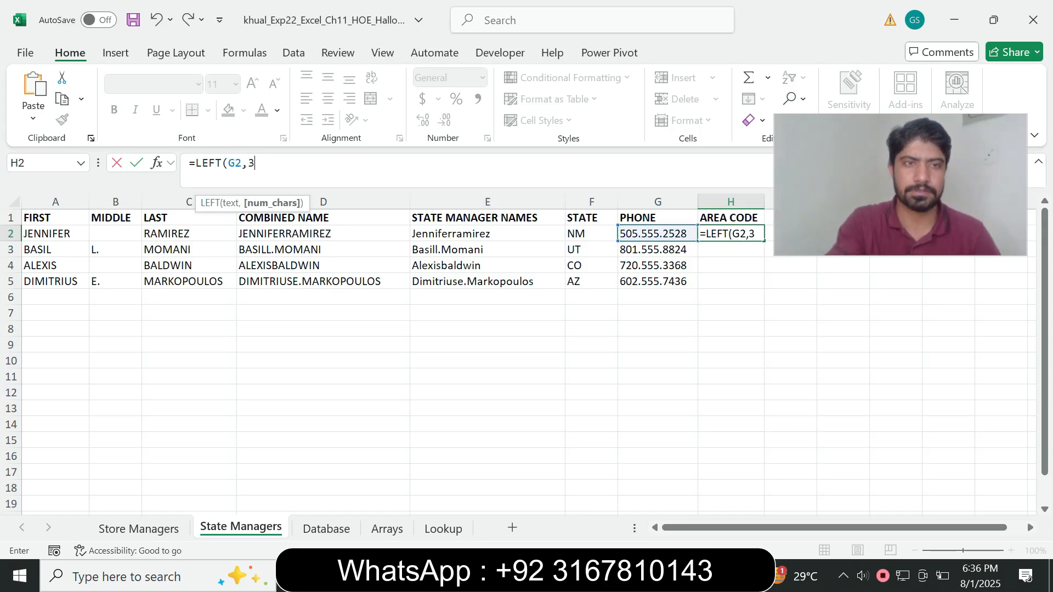
{"action": "type", "text": ")"}
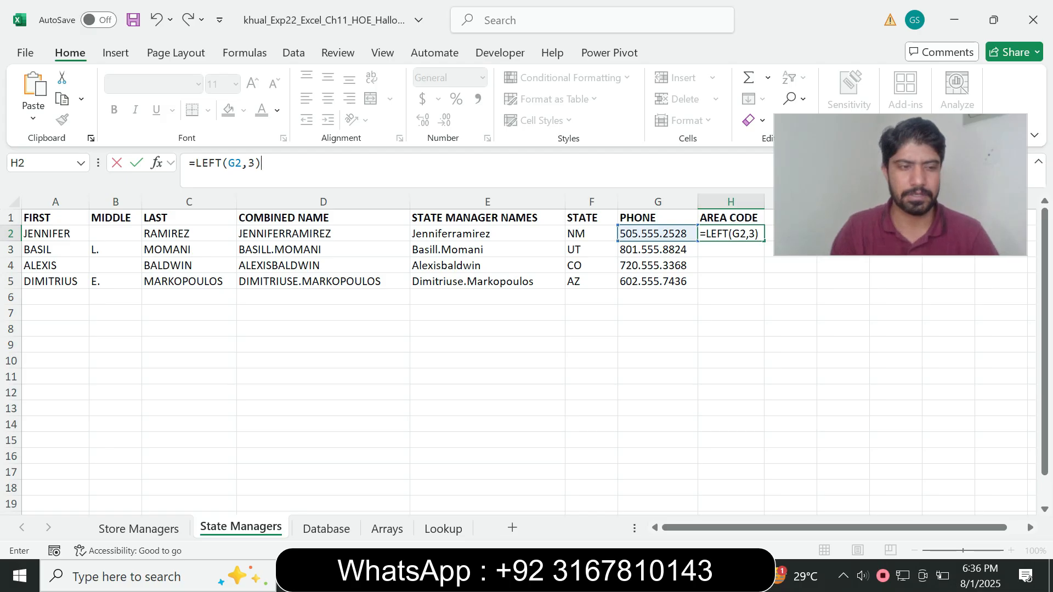
{"action": "key", "text": "Return"}
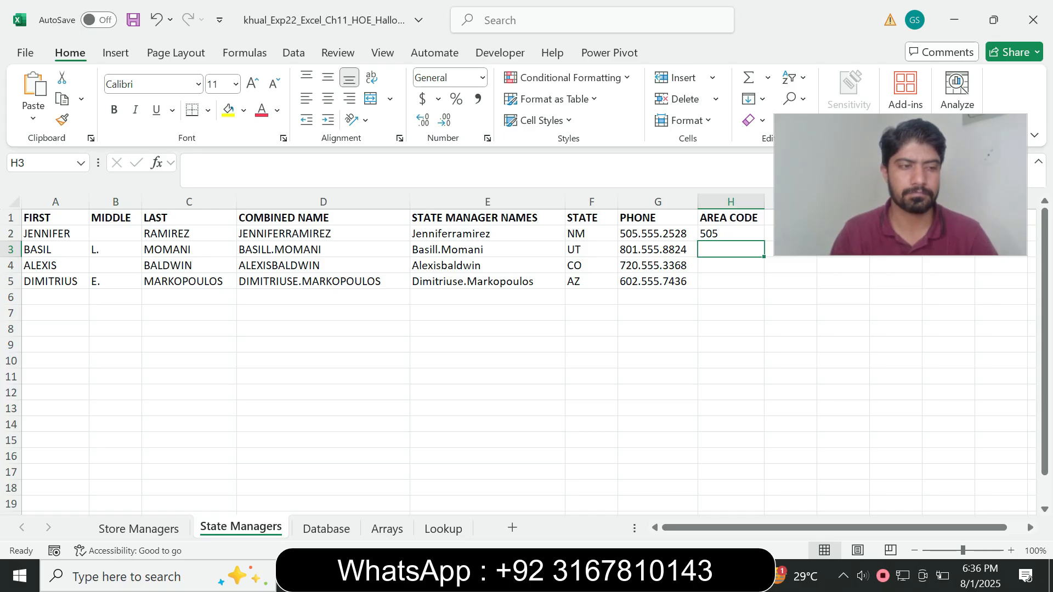
Check the copy instruction in Word and copy the LEFT formula from cell H2 to the range H3:H5 in Excel.
{"action": "key", "text": "alt+Tab"}
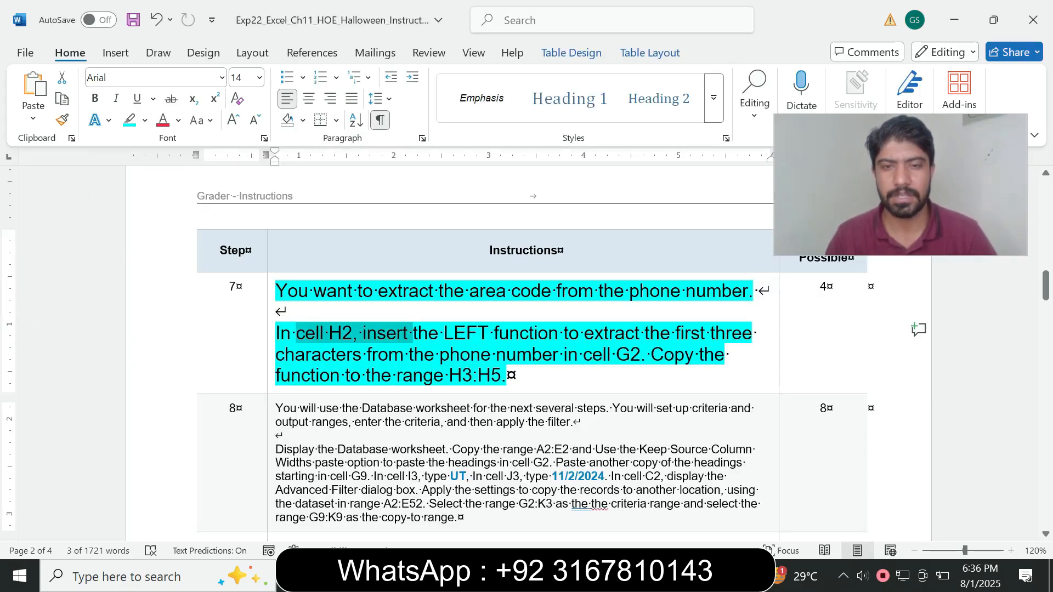
{"action": "left_click_drag", "start_coordinate": [641, 354], "coordinate": [664, 354]}
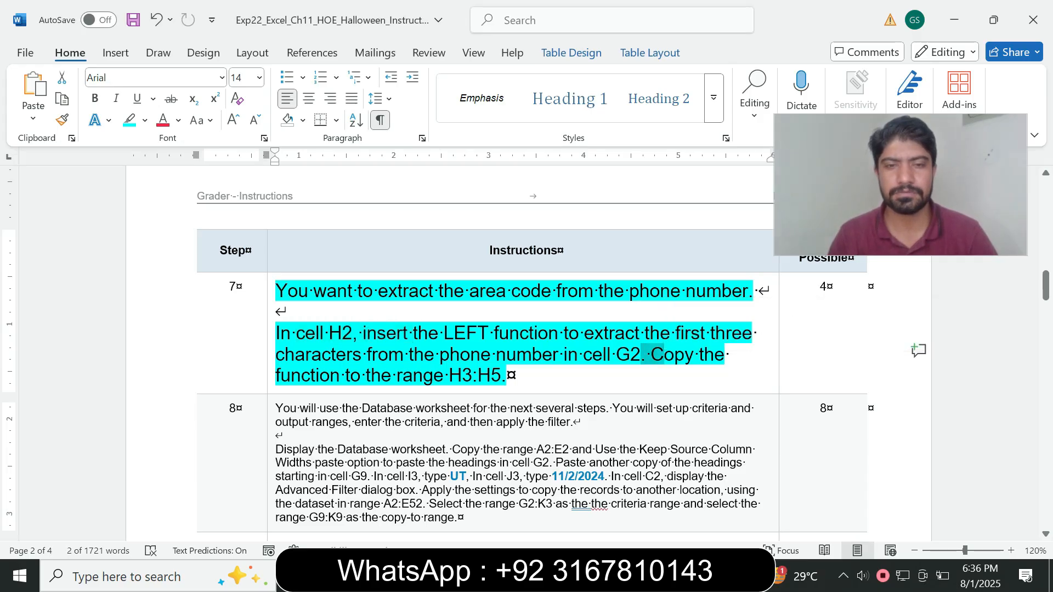
{"action": "key", "text": "alt+Tab"}
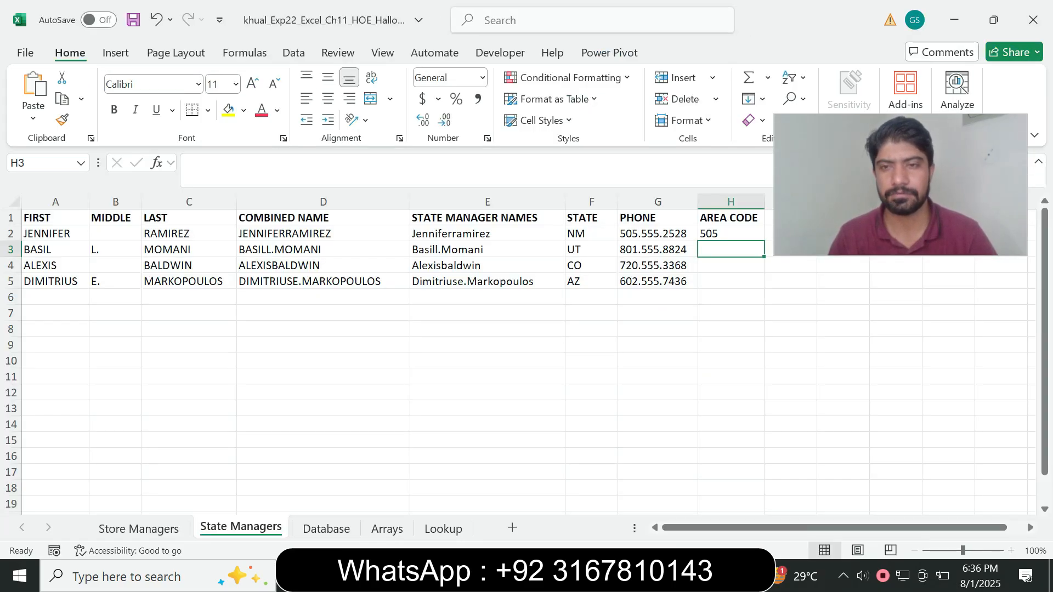
{"action": "left_click", "coordinate": [730, 234]}
{"action": "left_click_drag", "start_coordinate": [763, 240], "coordinate": [745, 283]}
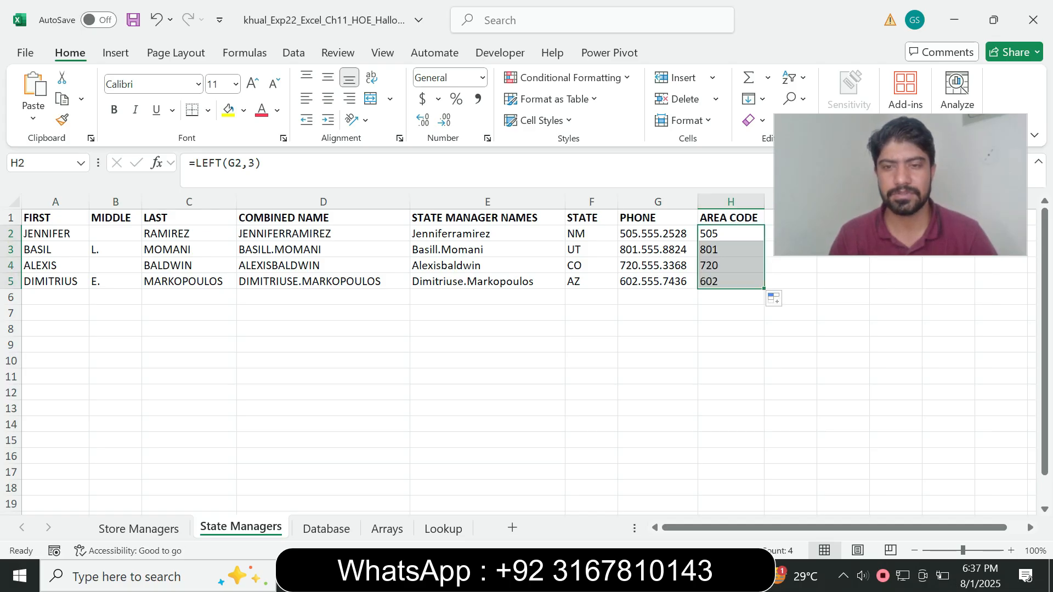
In Word, set the step 7 instruction text back to font size 9 and clear its highlight.
{"action": "key", "text": "alt+Tab"}
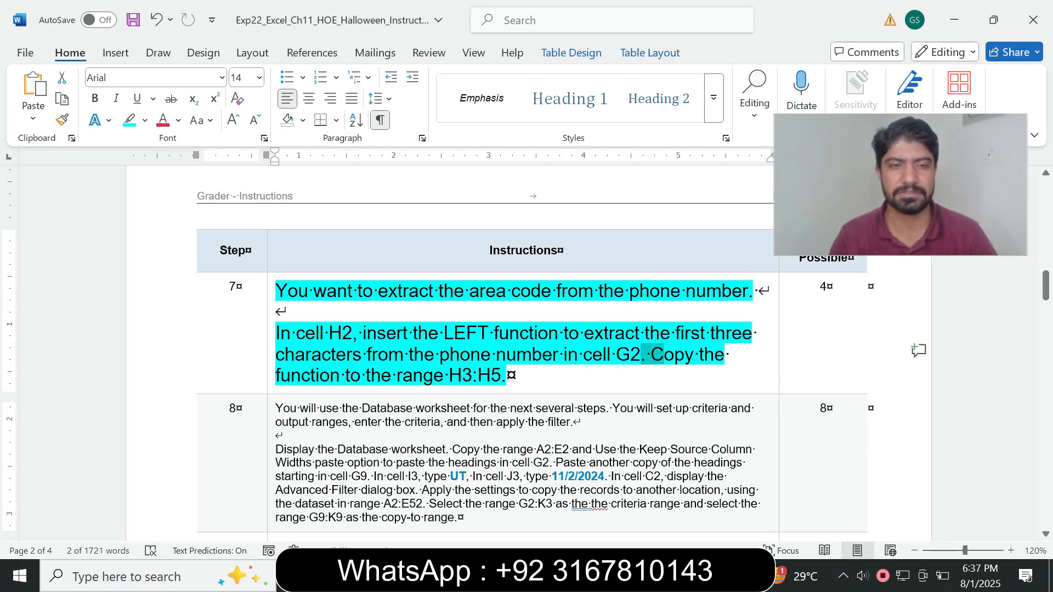
{"action": "left_click", "coordinate": [271, 369]}
{"action": "left_click", "coordinate": [367, 319]}
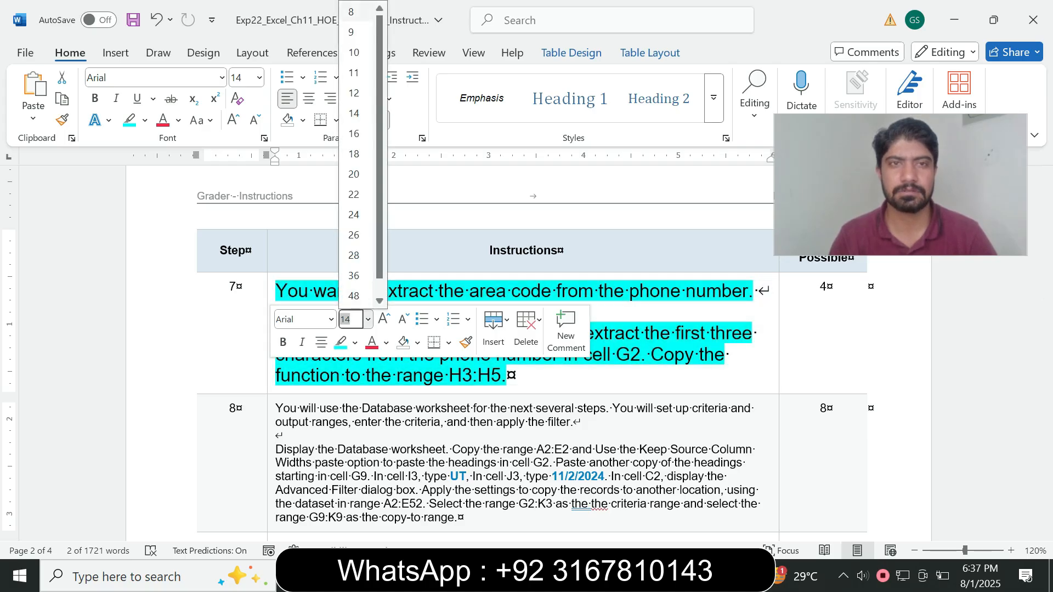
{"action": "left_click", "coordinate": [351, 32]}
{"action": "scroll", "coordinate": [526, 351], "scroll_direction": "down", "scroll_amount": 3}
{"action": "left_click_drag", "start_coordinate": [1045, 285], "coordinate": [1045, 262]}
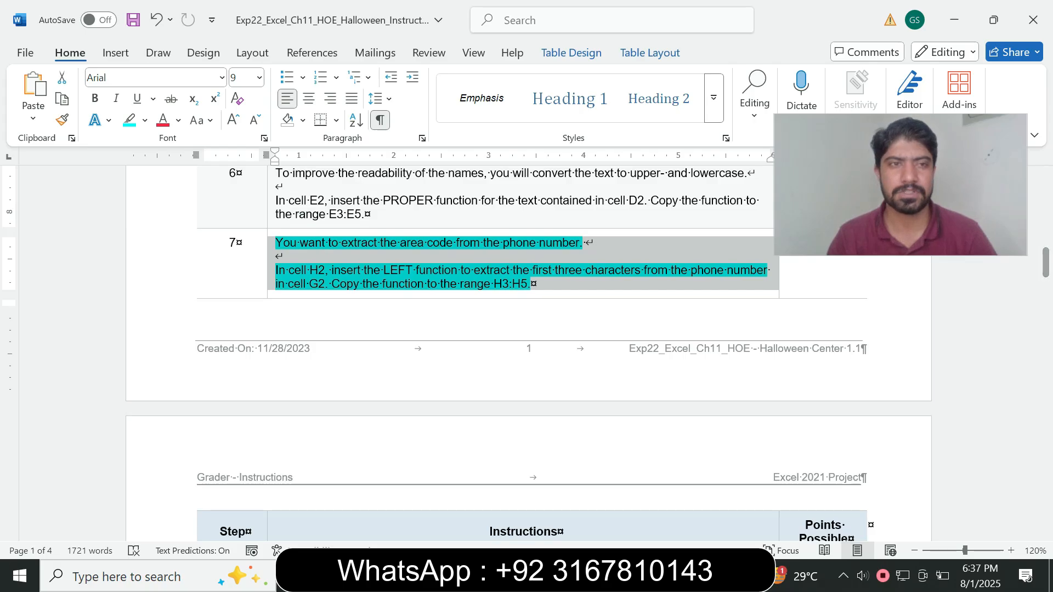
{"action": "left_click", "coordinate": [145, 120]}
{"action": "left_click", "coordinate": [172, 251]}
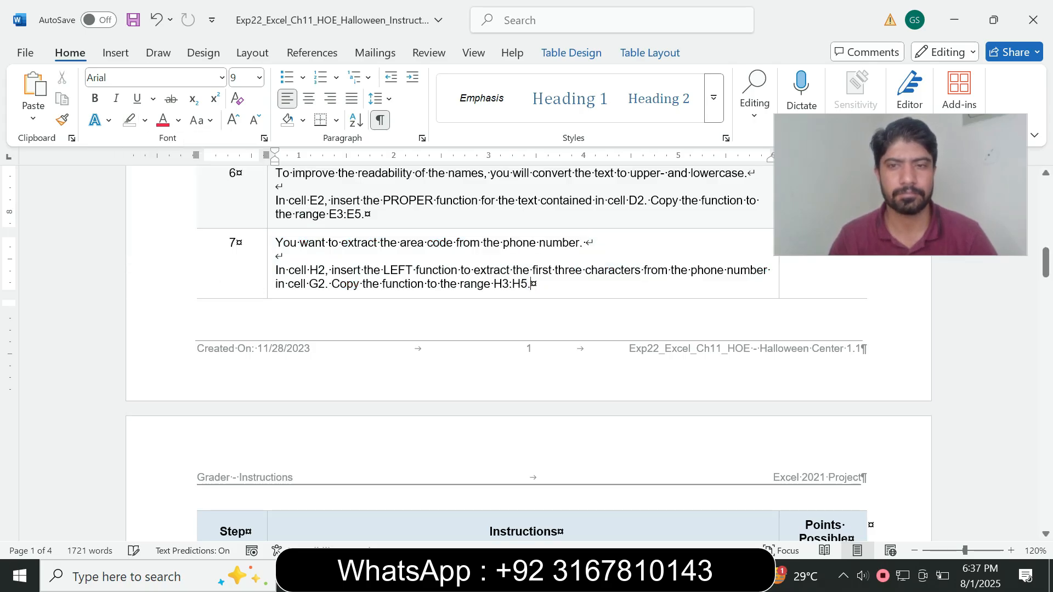
Enlarge the step 8 instruction text to font size 12 and highlight it in turquoise.
{"action": "left_click_drag", "start_coordinate": [1046, 263], "coordinate": [1045, 289]}
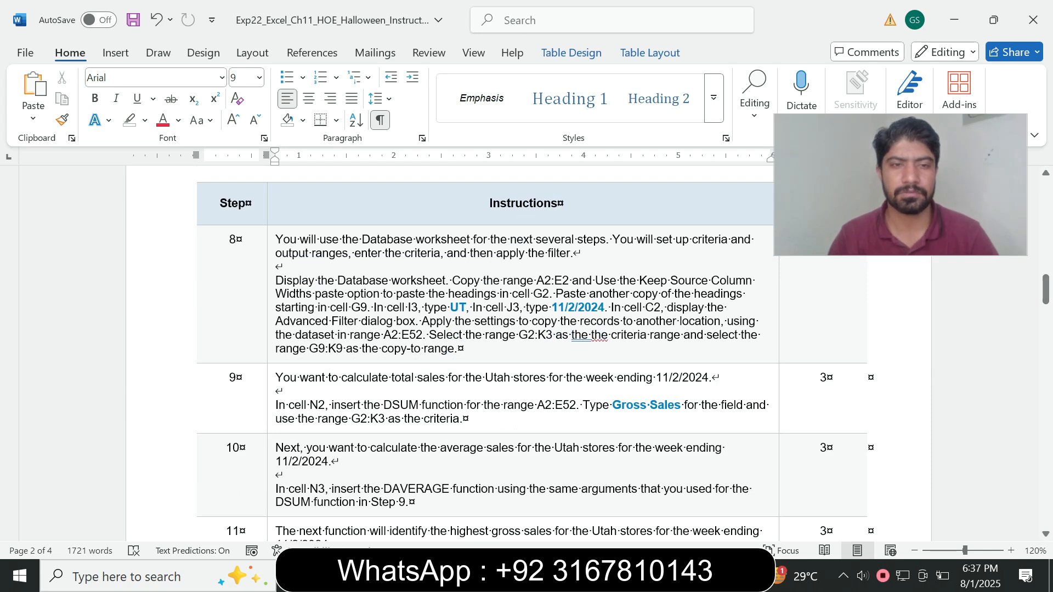
{"action": "left_click", "coordinate": [270, 328]}
{"action": "left_click", "coordinate": [366, 280]}
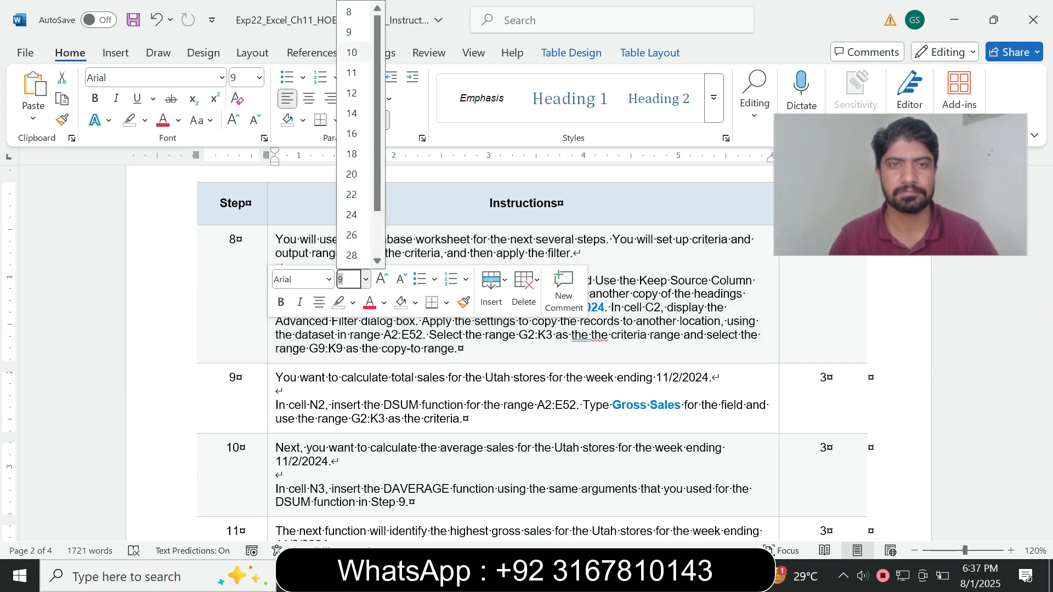
{"action": "left_click", "coordinate": [352, 93]}
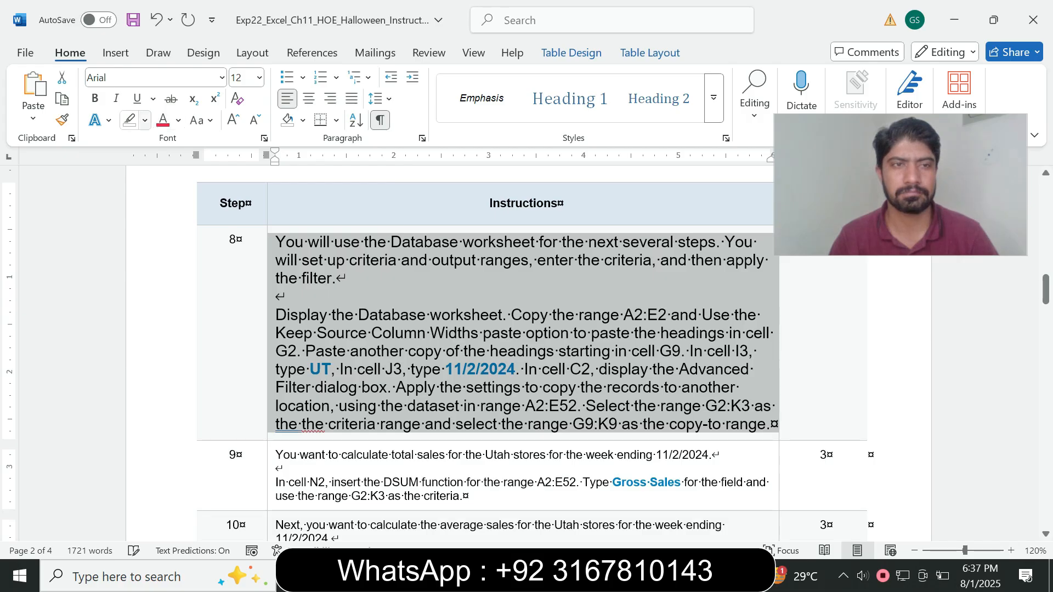
{"action": "left_click", "coordinate": [145, 120]}
{"action": "left_click", "coordinate": [183, 178]}
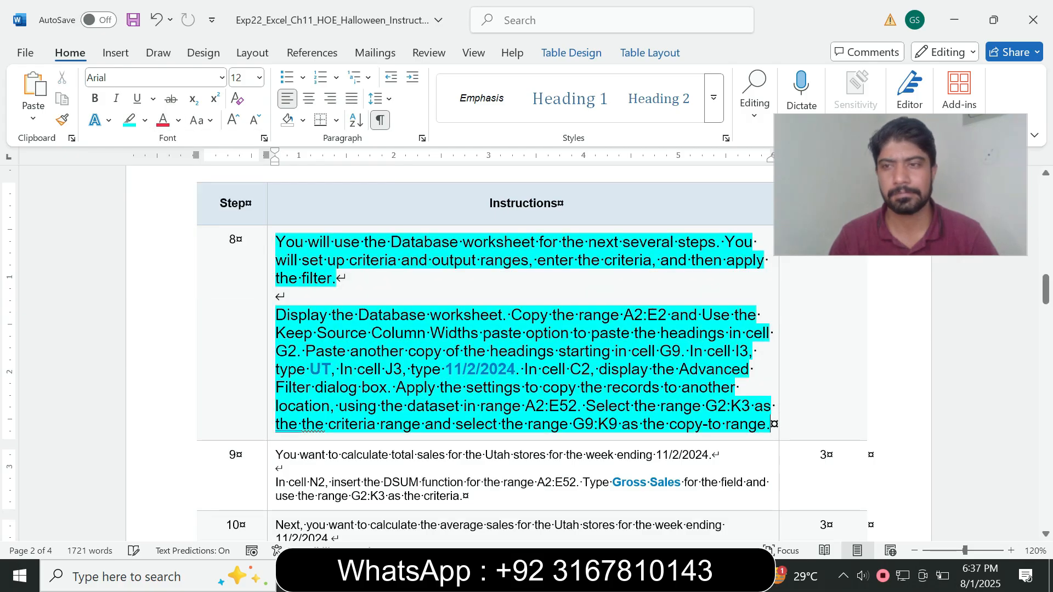
{"action": "left_click_drag", "start_coordinate": [1045, 290], "coordinate": [1045, 292]}
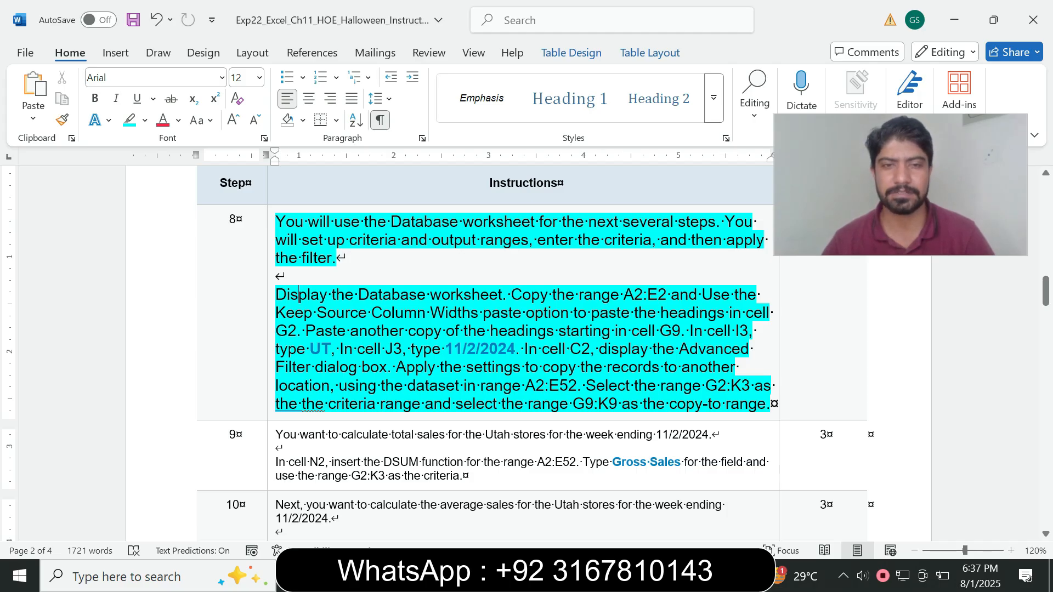
Mark the Database worksheet instruction of step 8 in Word and display the Database worksheet in Excel.
{"action": "left_click_drag", "start_coordinate": [275, 294], "coordinate": [502, 294]}
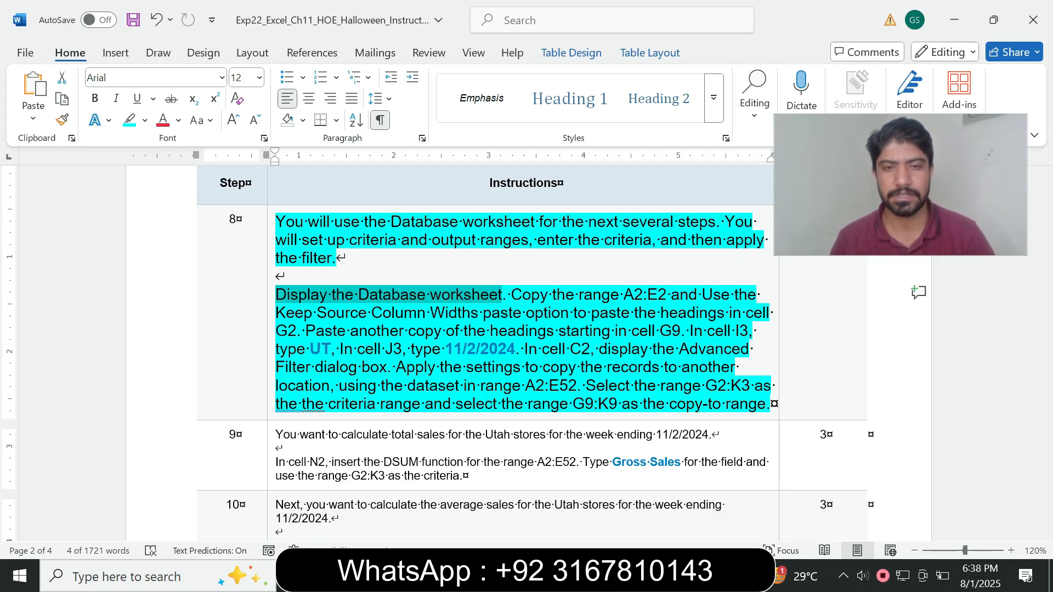
{"action": "key", "text": "alt+Tab"}
{"action": "key", "text": "ctrl+Page_Down"}
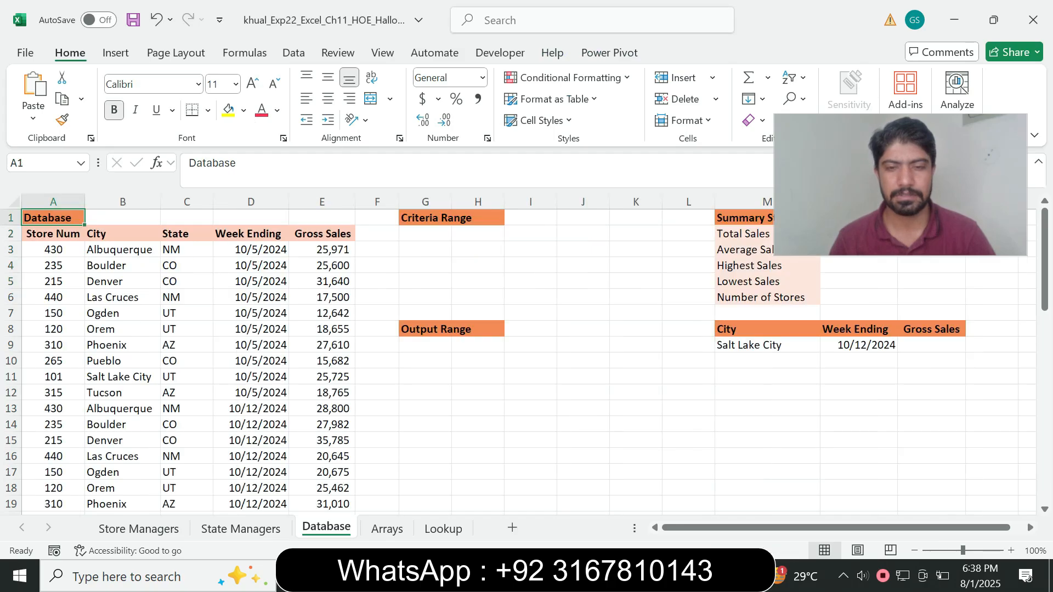
Check the source range in the Word instructions and copy the headings in range A2:E2 of the Database worksheet in Excel.
{"action": "key", "text": "alt+Tab"}
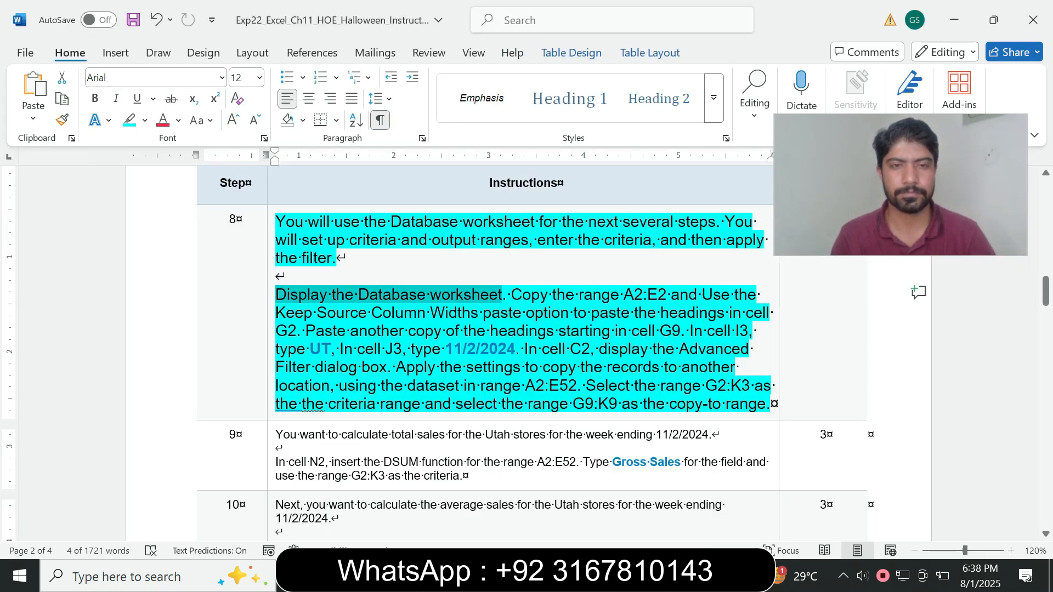
{"action": "left_click_drag", "start_coordinate": [624, 294], "coordinate": [670, 294]}
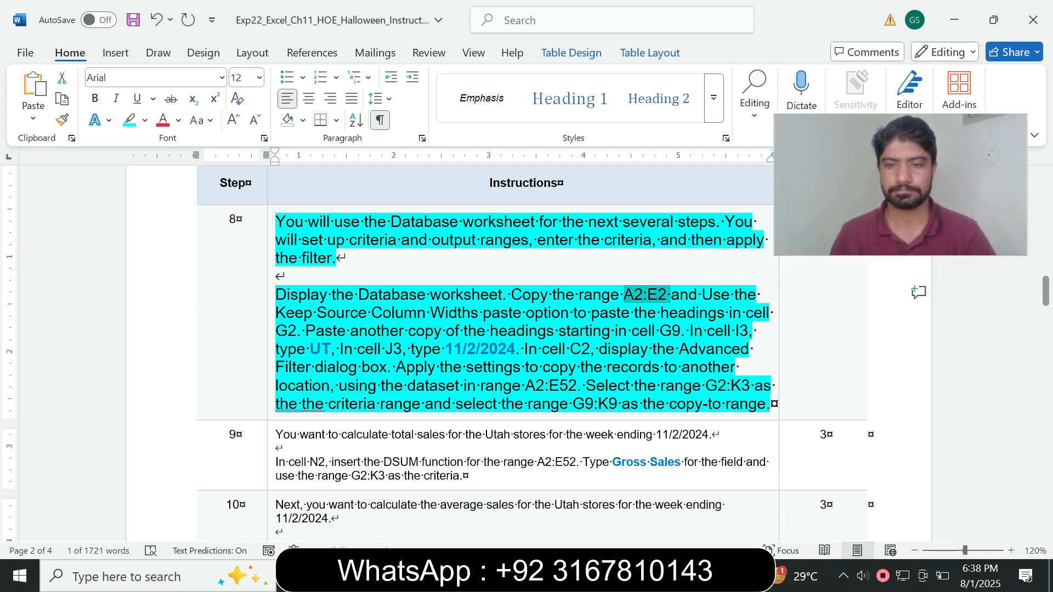
{"action": "key", "text": "alt+Tab"}
{"action": "type", "text": "A2:E2"}
{"action": "key", "text": "Return"}
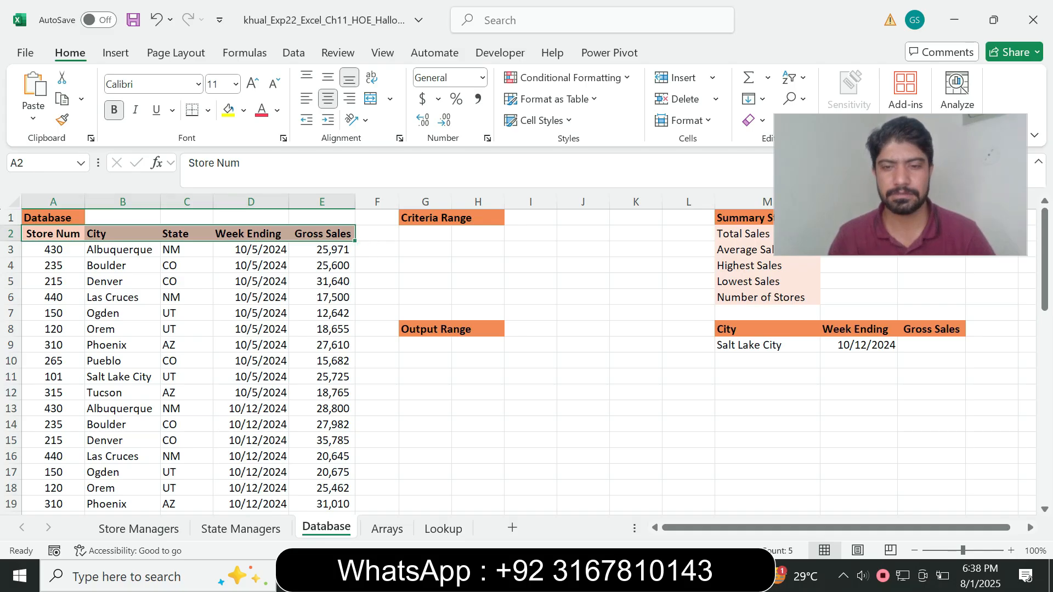
{"action": "key", "text": "ctrl+c"}
{"action": "key", "text": "alt+Tab"}
{"action": "key", "text": "alt+Tab"}
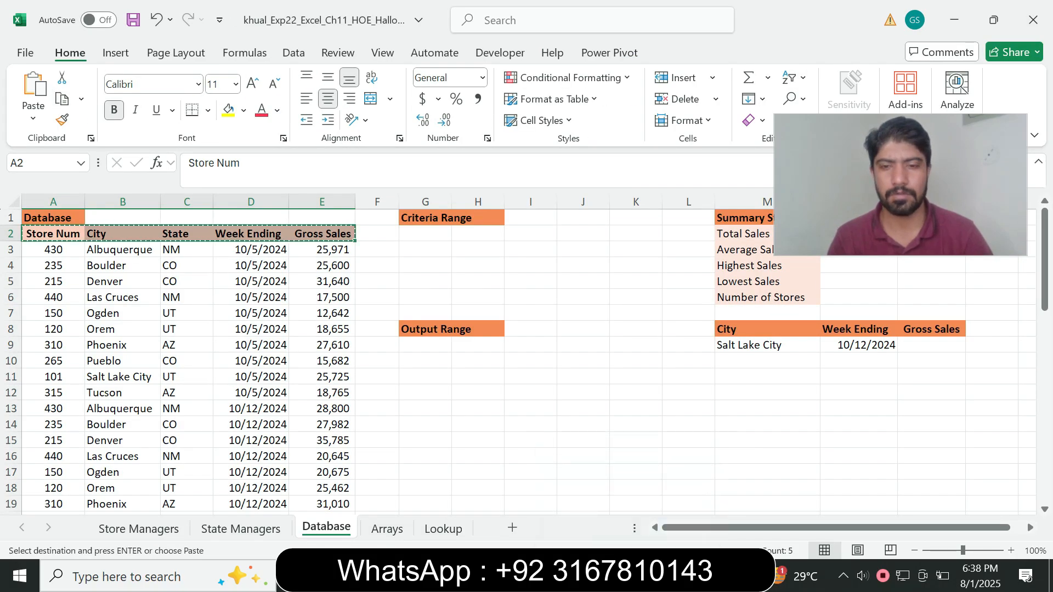
Check the paste option in Word, paste the headings into cell G2 in Excel with Keep Source Column Widths, and return to the Word instructions.
{"action": "key", "text": "alt+Tab"}
{"action": "left_click_drag", "start_coordinate": [317, 313], "coordinate": [481, 312]}
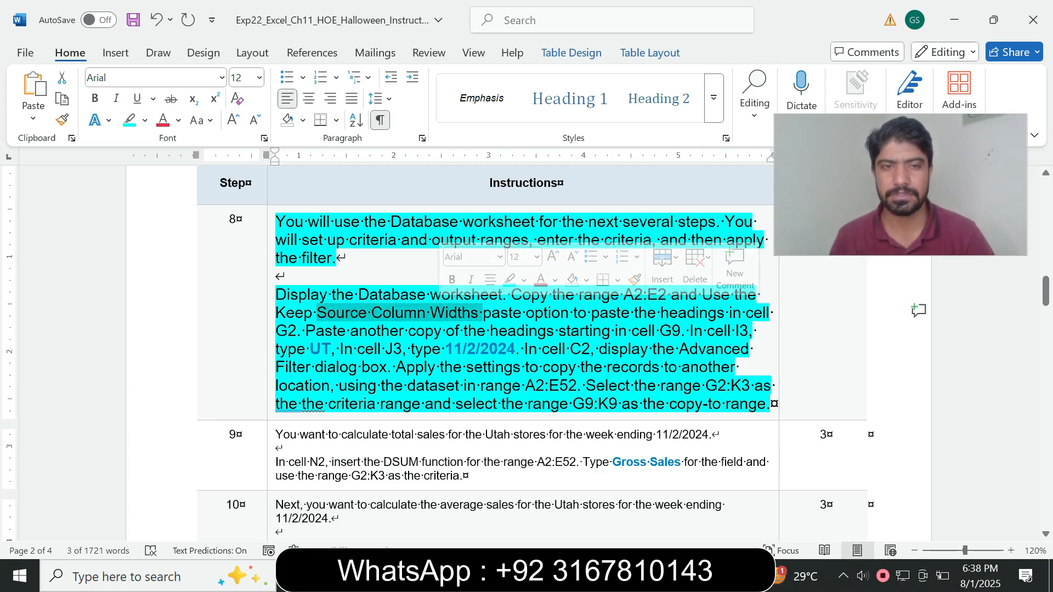
{"action": "key", "text": "alt+Tab"}
{"action": "left_click", "coordinate": [425, 234]}
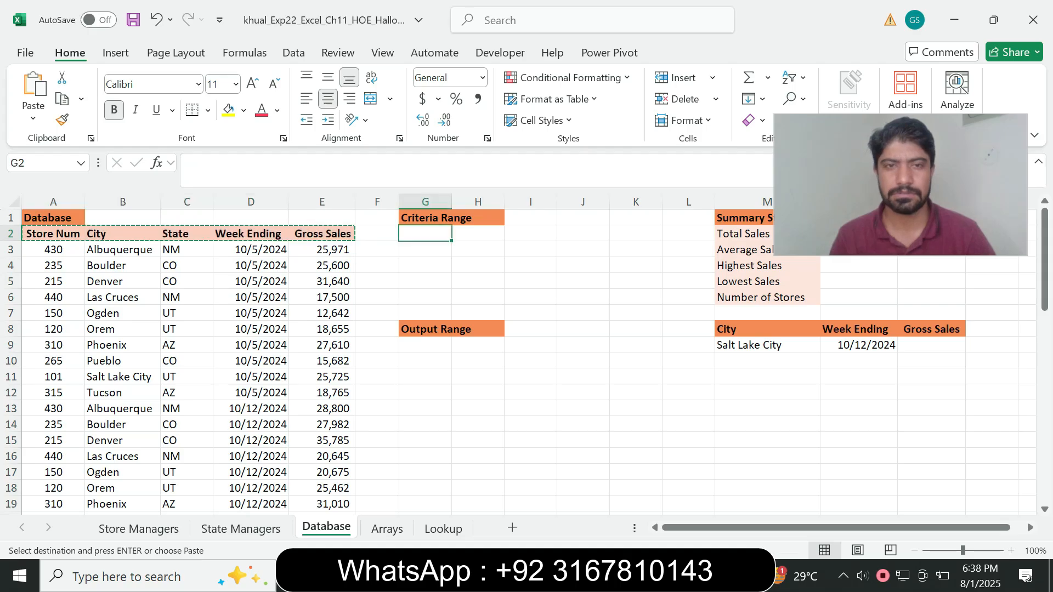
{"action": "key", "text": "alt+Tab"}
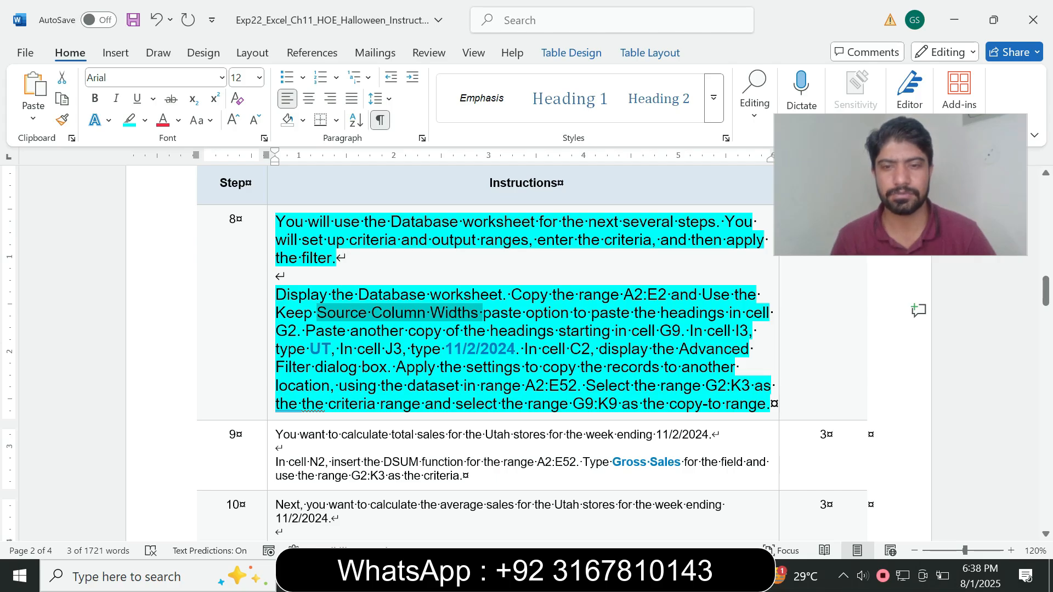
{"action": "key", "text": "alt+Tab"}
{"action": "left_click", "coordinate": [33, 118]}
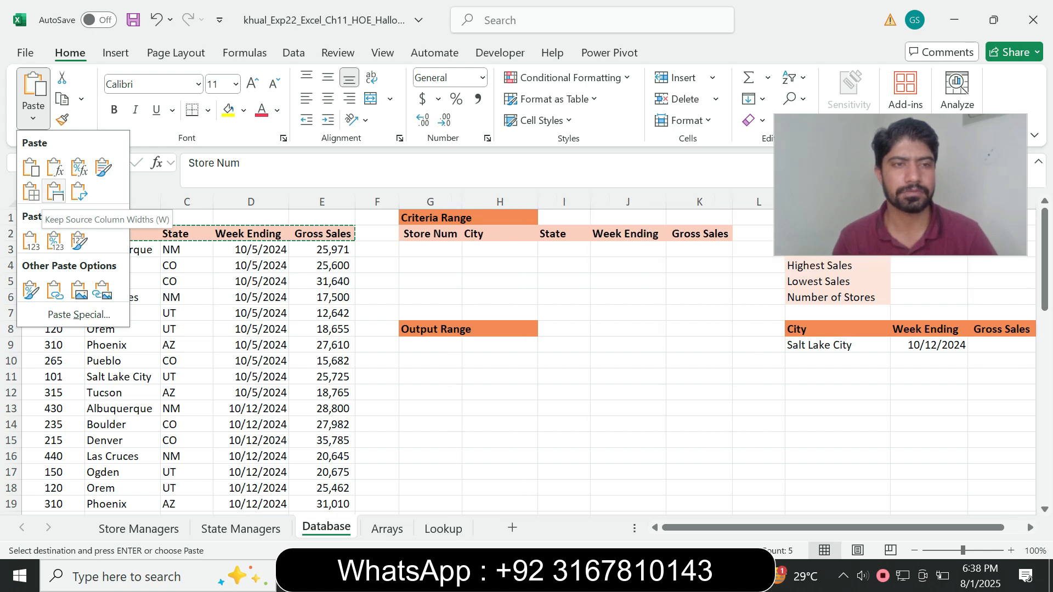
{"action": "left_click", "coordinate": [54, 191]}
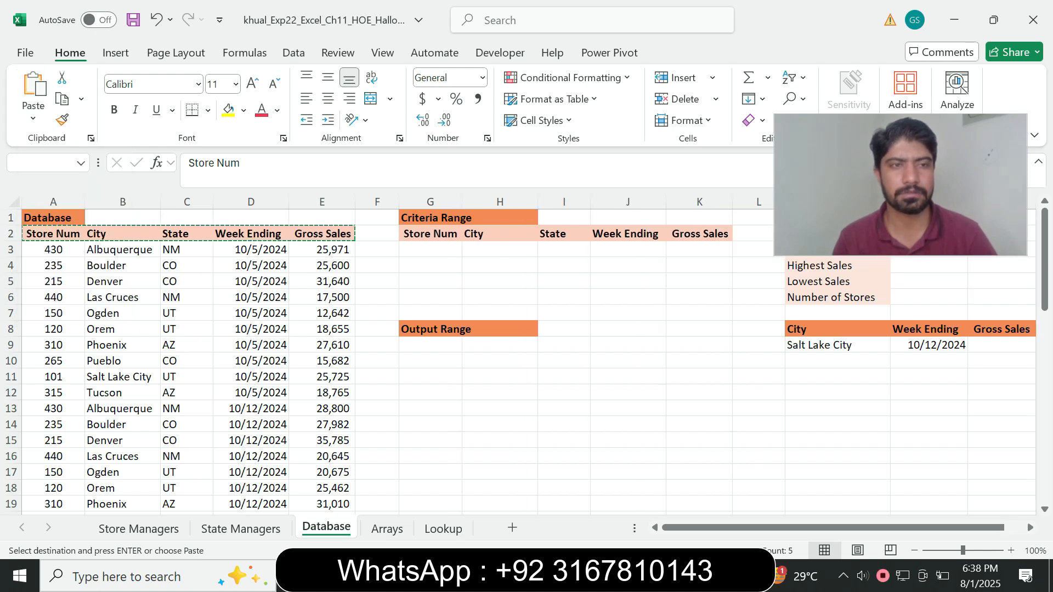
{"action": "key", "text": "alt+Tab"}
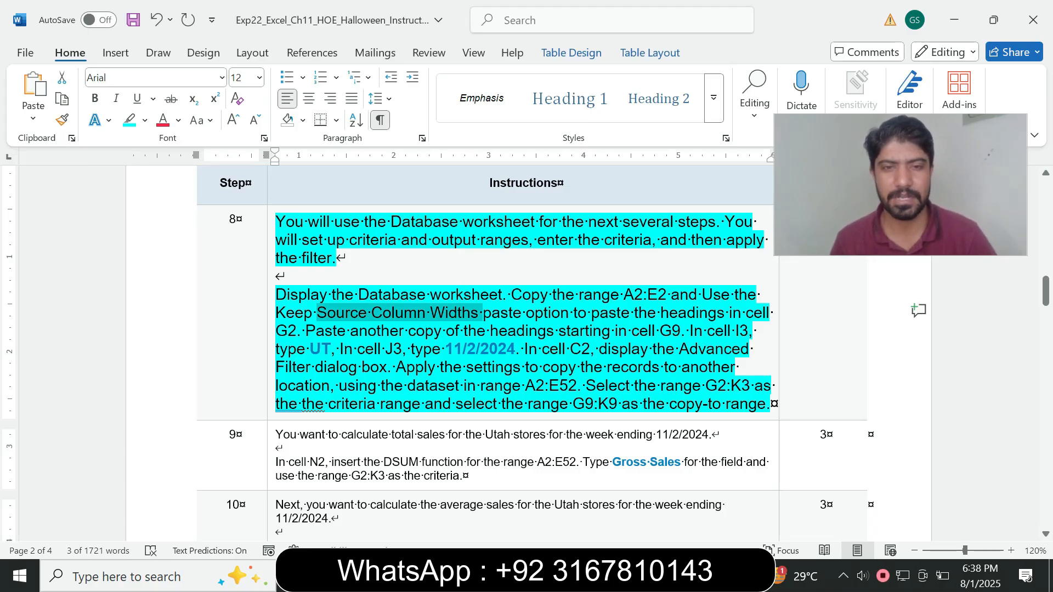
Check in the Word instructions where the second copy of the headings starts, and select cell G9 in Excel.
{"action": "left_click_drag", "start_coordinate": [350, 330], "coordinate": [445, 330]}
{"action": "left_click", "coordinate": [629, 349]}
{"action": "left_click_drag", "start_coordinate": [649, 331], "coordinate": [659, 330]}
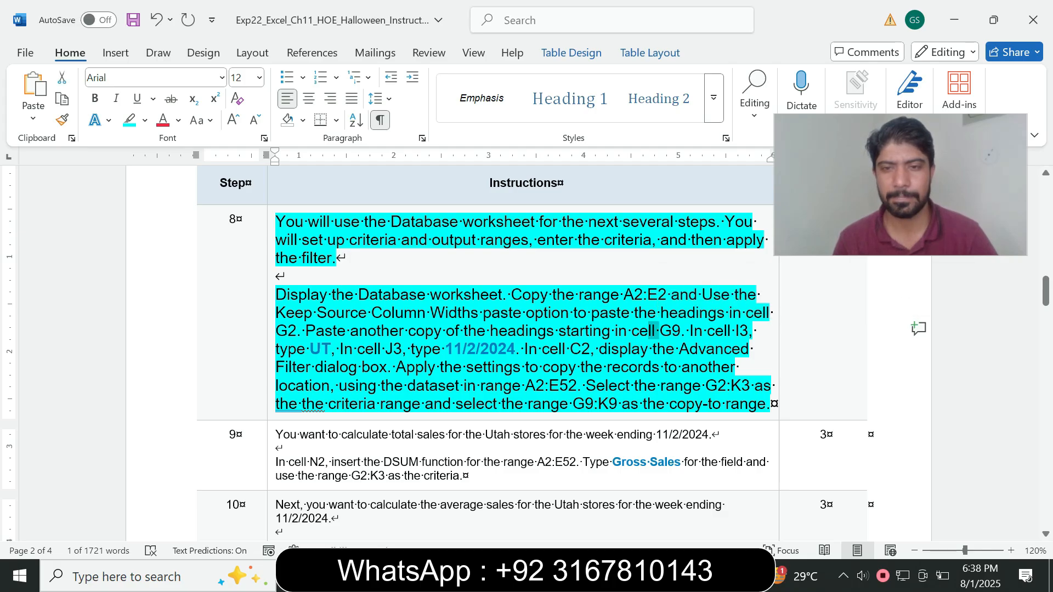
{"action": "key", "text": "alt+Tab"}
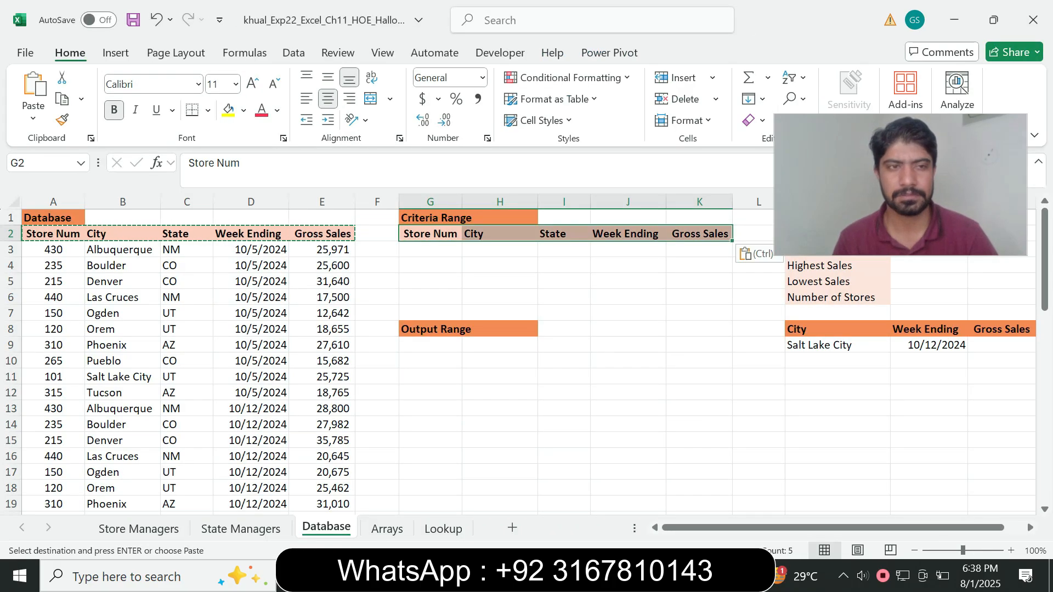
{"action": "left_click", "coordinate": [430, 345]}
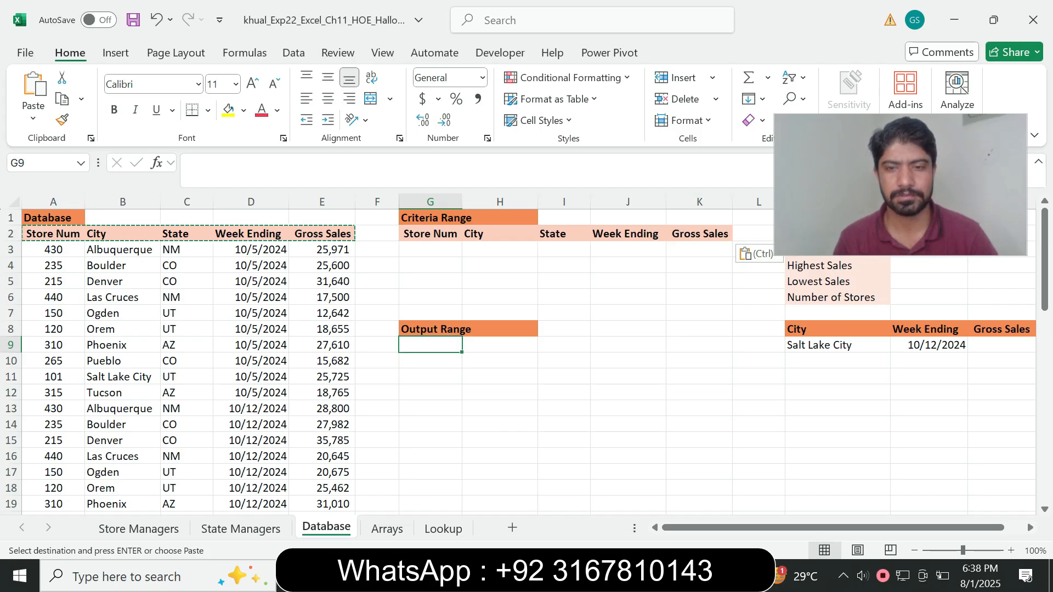
{"action": "key", "text": "alt+Tab"}
{"action": "key", "text": "alt+Tab"}
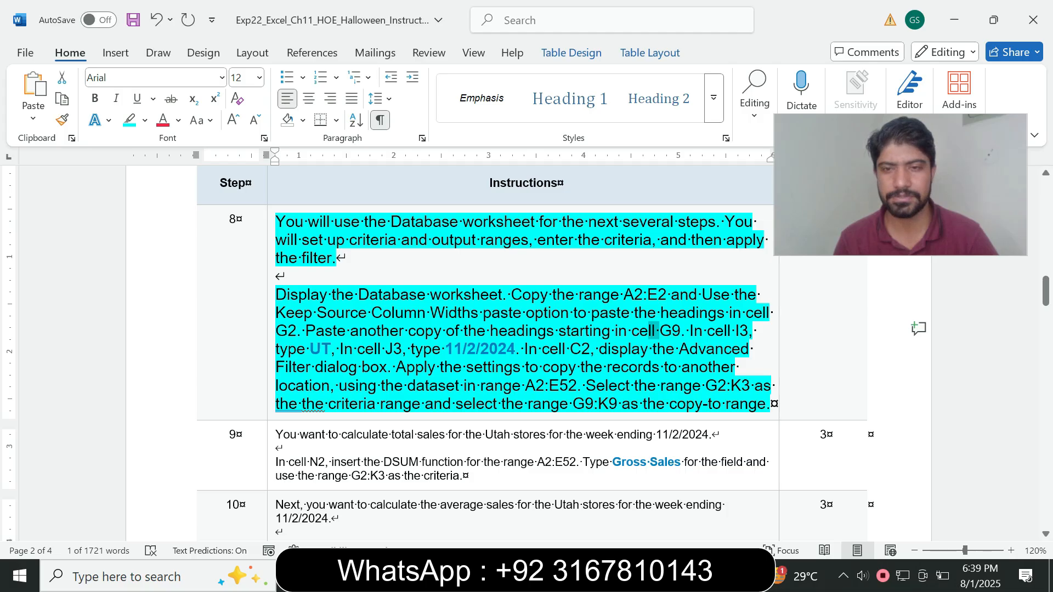
{"action": "key", "text": "alt+Tab"}
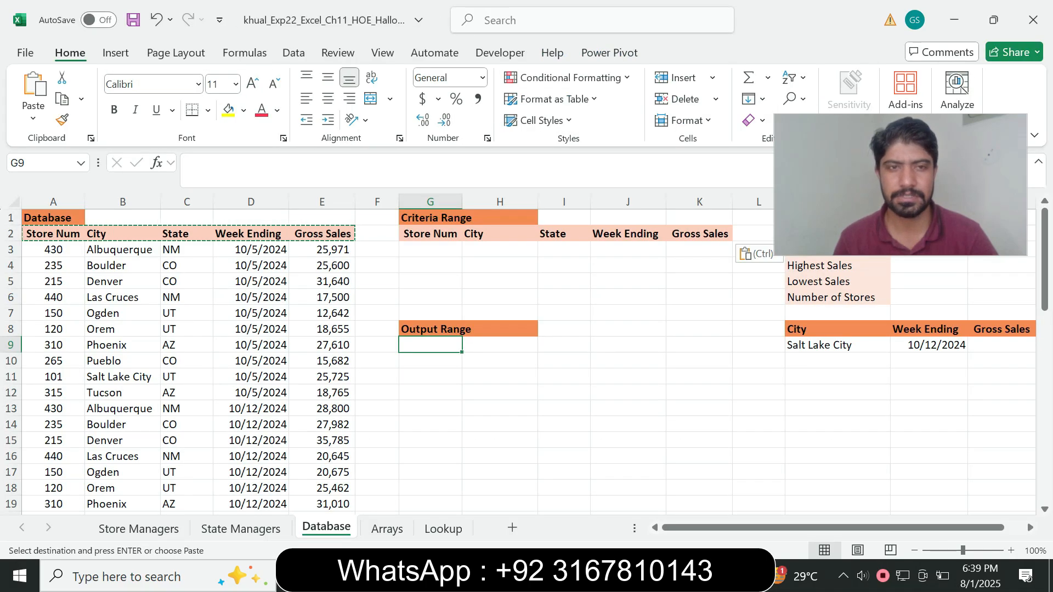
{"action": "key", "text": "Escape"}
{"action": "key", "text": "F2"}
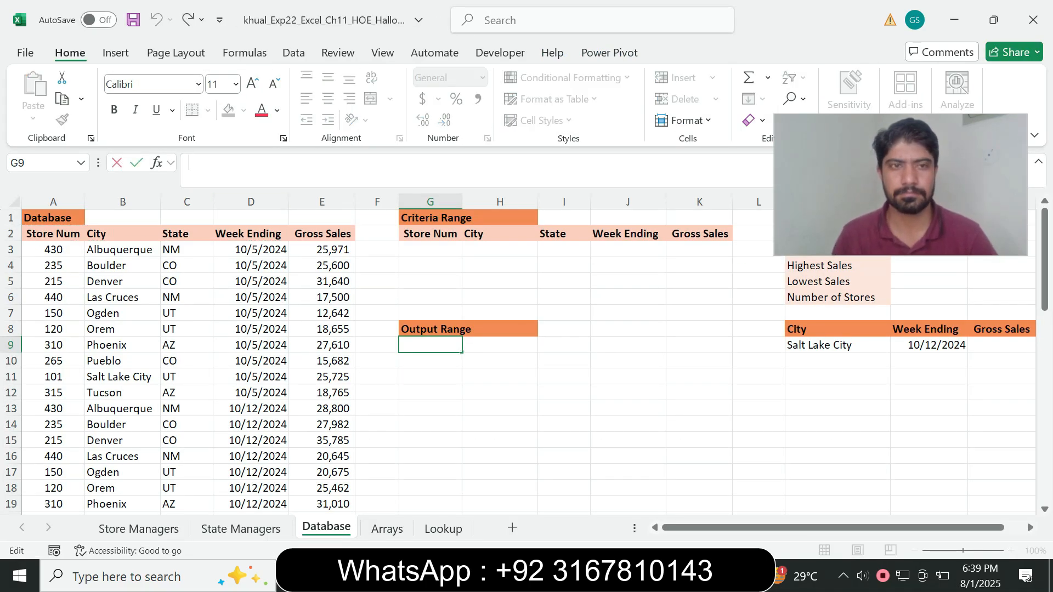
{"action": "left_click", "coordinate": [430, 377]}
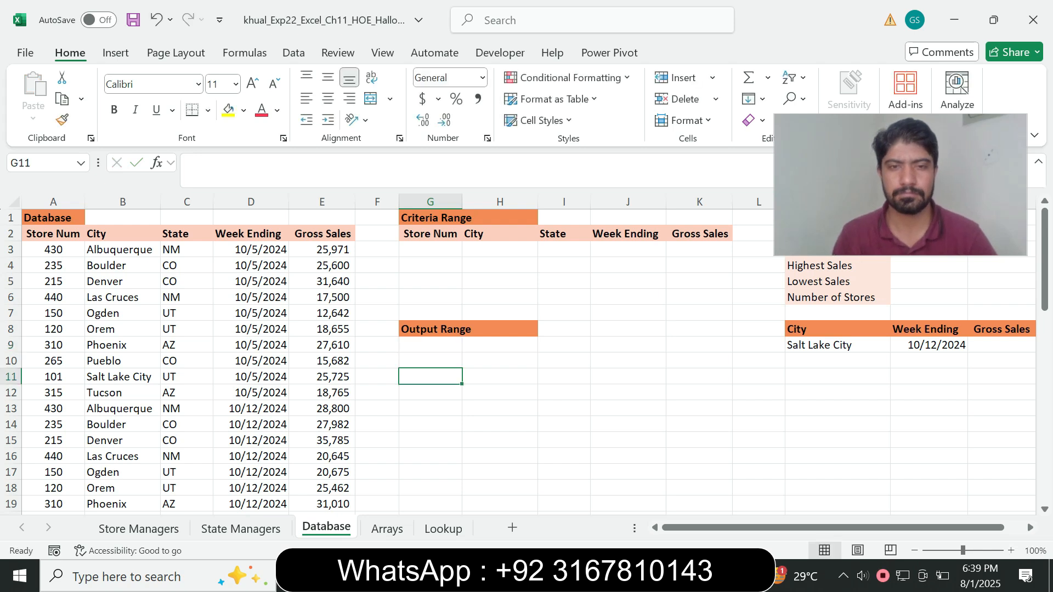
{"action": "key", "text": "Up"}
{"action": "key", "text": "Up"}
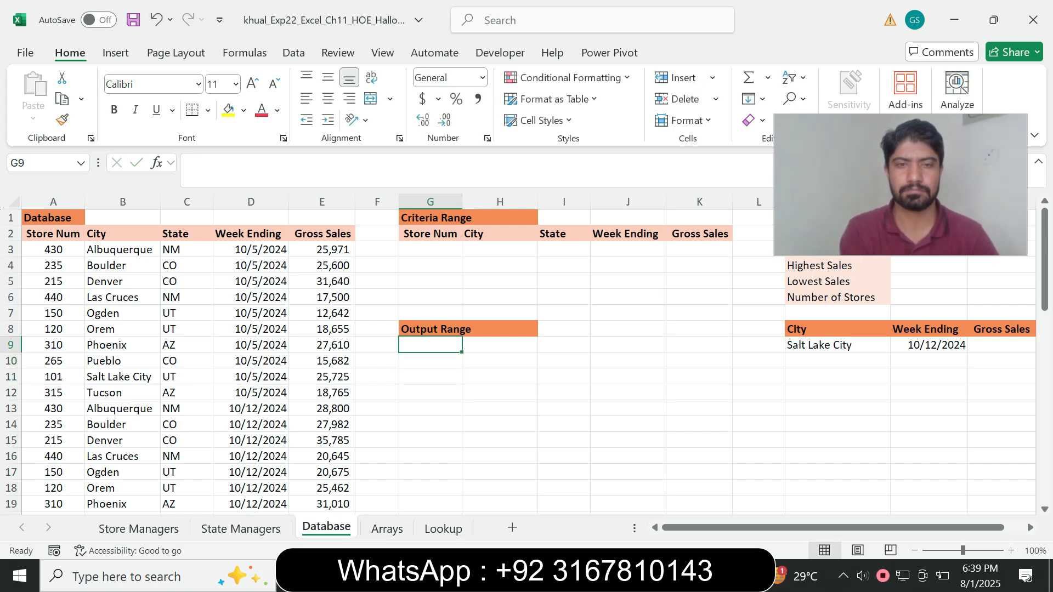
{"action": "left_click_drag", "start_coordinate": [431, 234], "coordinate": [630, 233]}
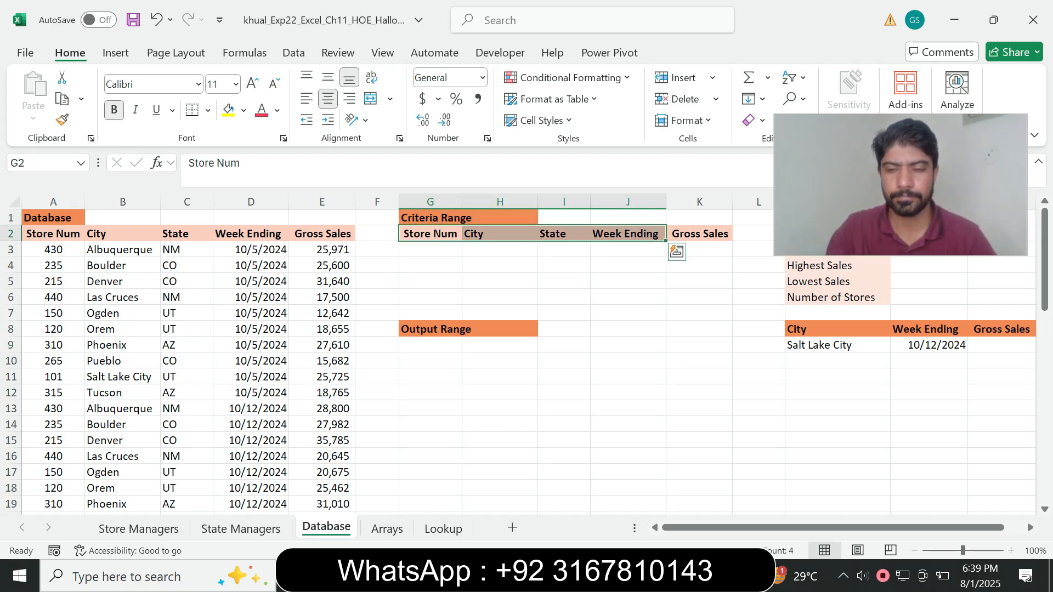
{"action": "key", "text": "alt+Tab"}
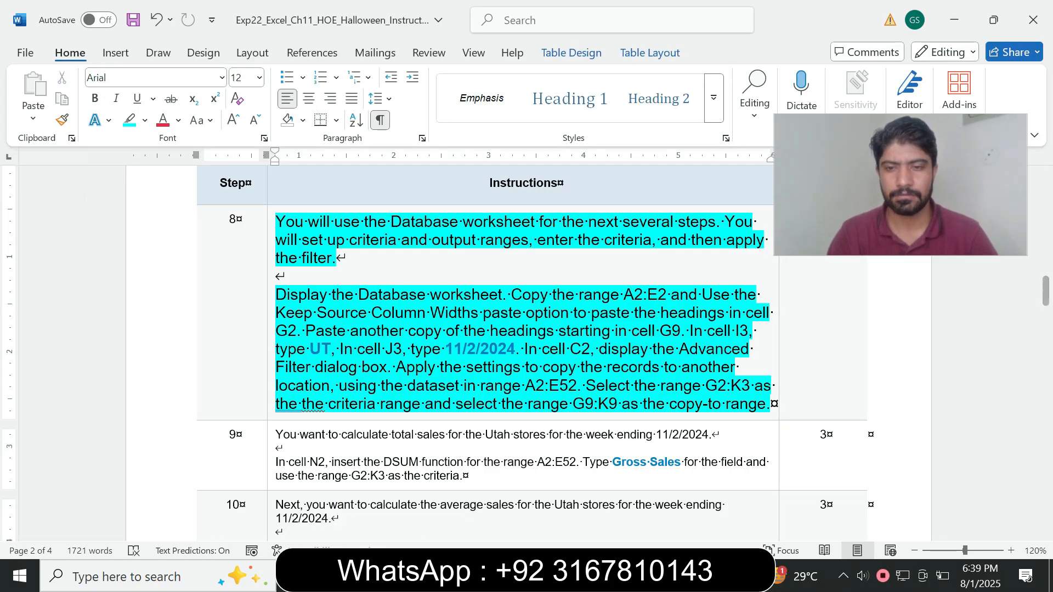
{"action": "key", "text": "alt+Tab"}
Try to copy the criteria headings in range G2:K2 into cell G9 under Output Range.
{"action": "left_click", "coordinate": [496, 234]}
{"action": "left_click_drag", "start_coordinate": [433, 234], "coordinate": [700, 234]}
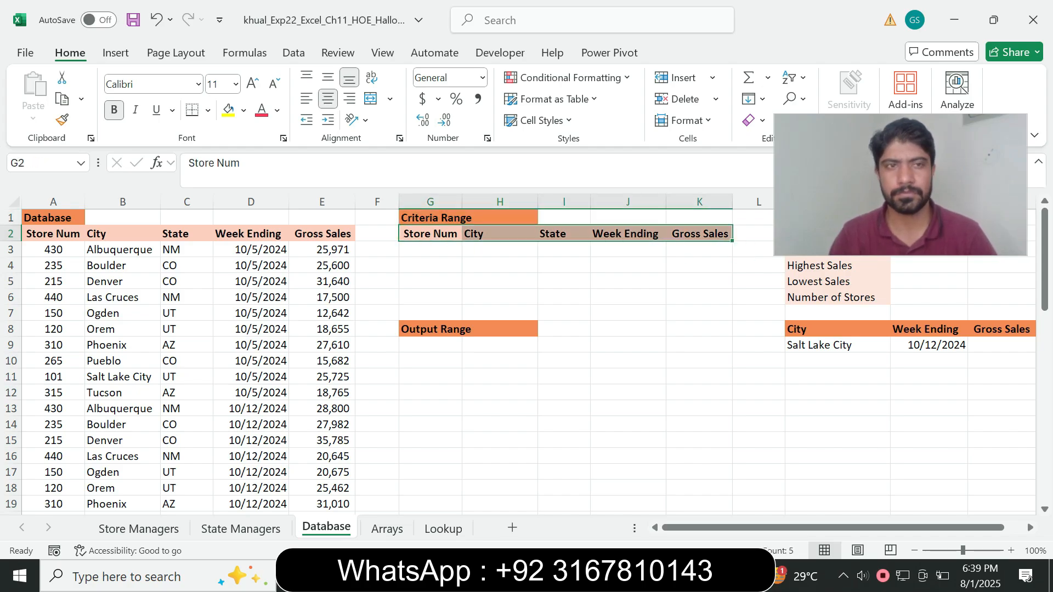
{"action": "key", "text": "ctrl+c"}
{"action": "left_click", "coordinate": [430, 344]}
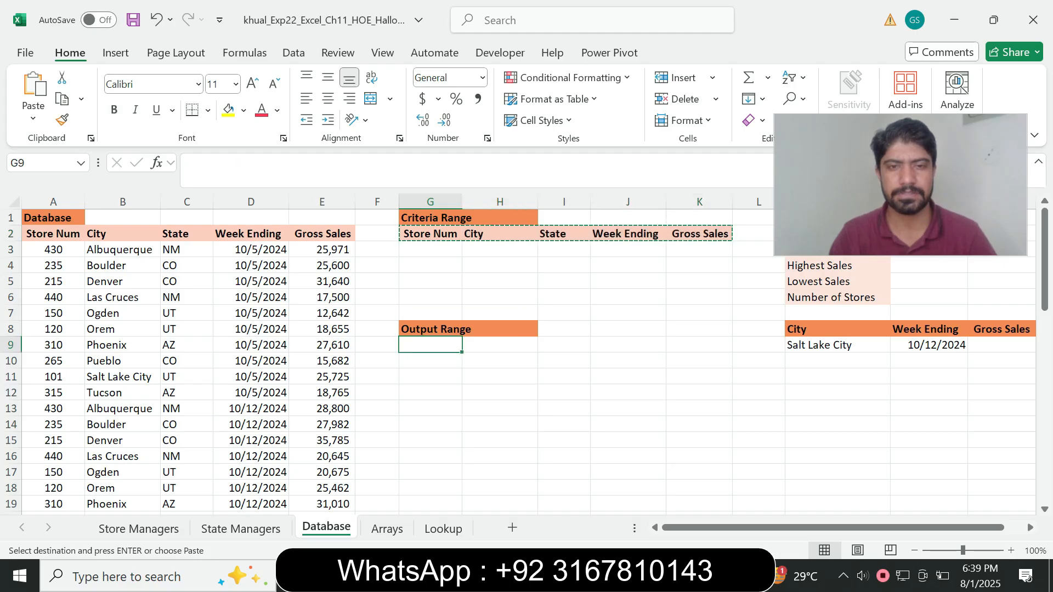
{"action": "double_click", "coordinate": [430, 344]}
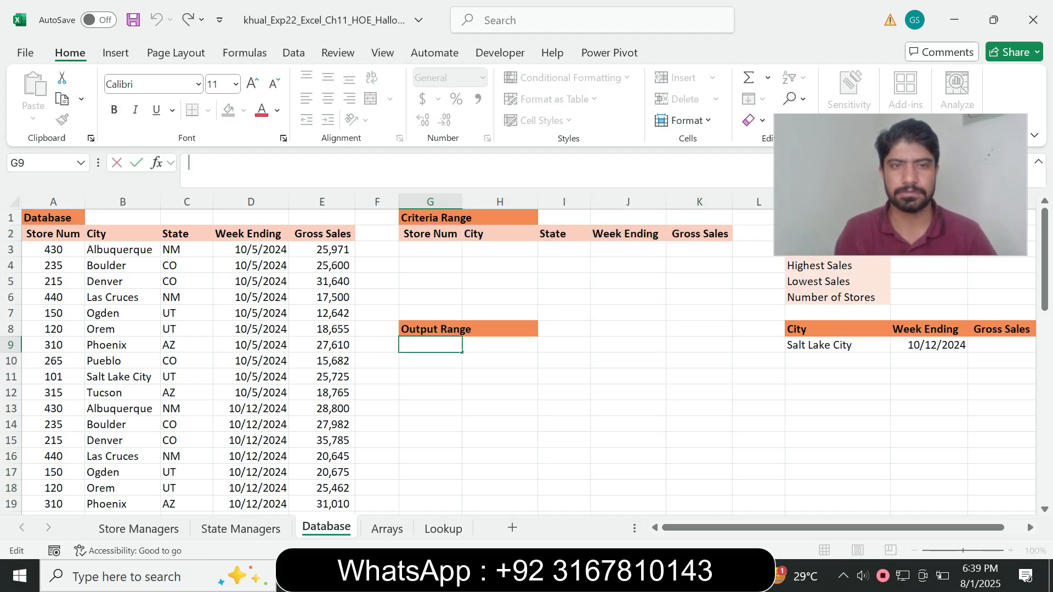
{"action": "left_click", "coordinate": [500, 392]}
{"action": "left_click", "coordinate": [430, 345]}
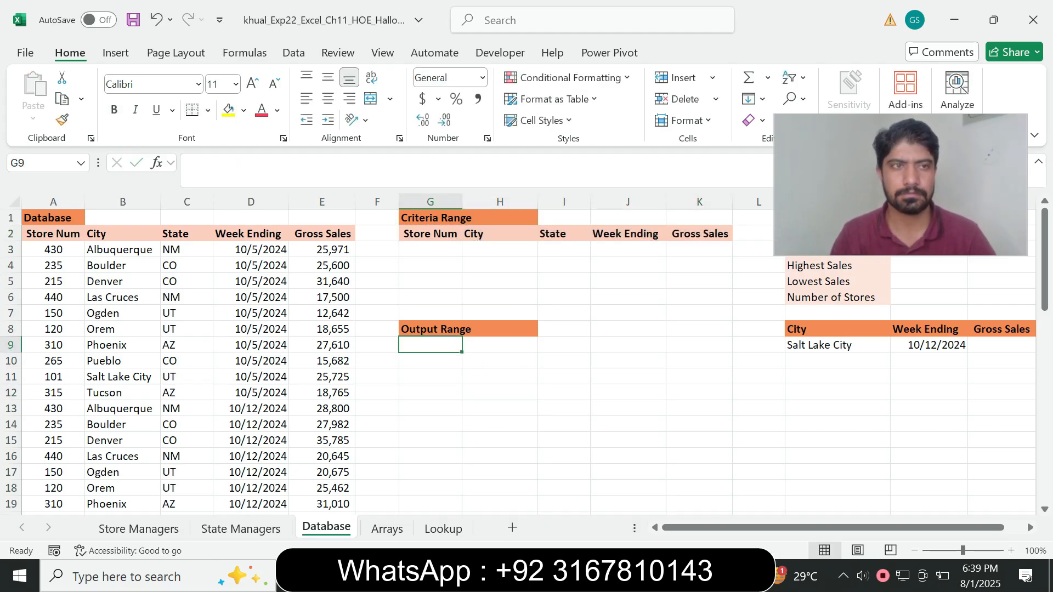
Copy the headings in range G2:K2 and paste them starting in cell G9 of the Database worksheet.
{"action": "left_click", "coordinate": [430, 250]}
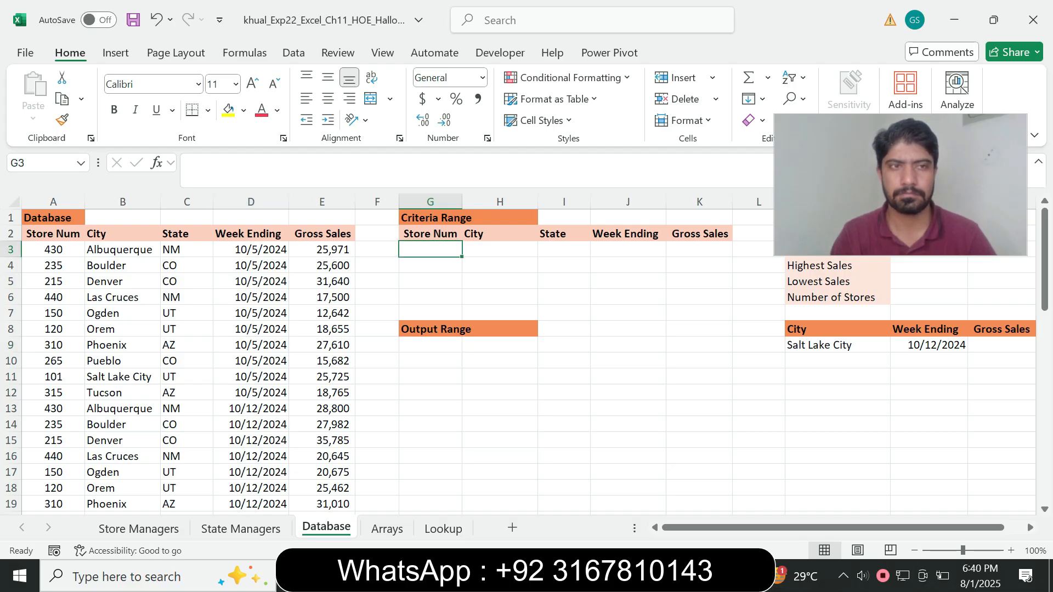
{"action": "left_click", "coordinate": [430, 233]}
{"action": "left_click", "coordinate": [430, 345]}
{"action": "left_click", "coordinate": [430, 233]}
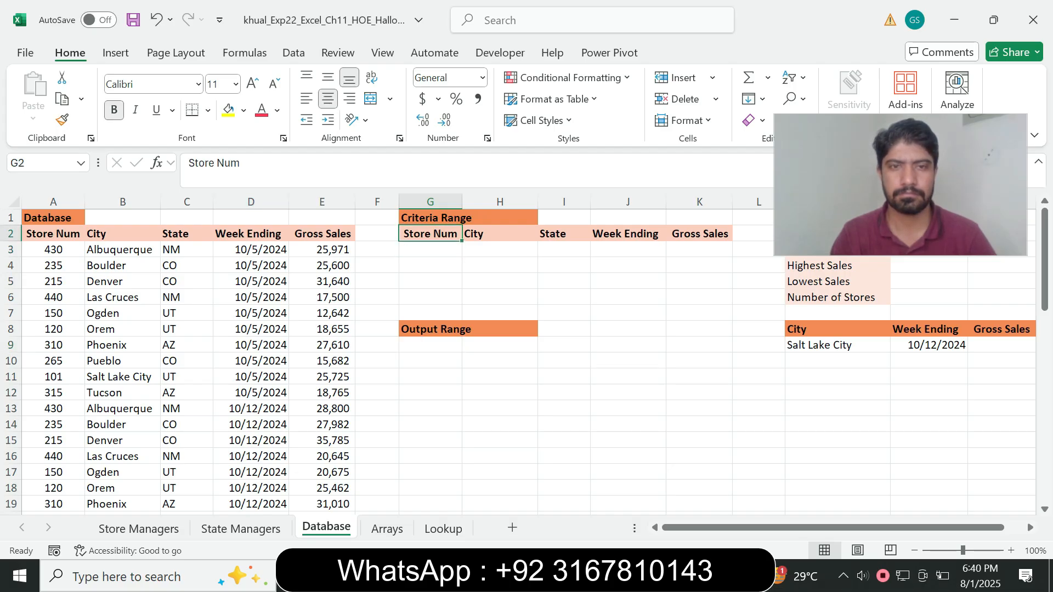
{"action": "left_click_drag", "start_coordinate": [430, 233], "coordinate": [707, 234]}
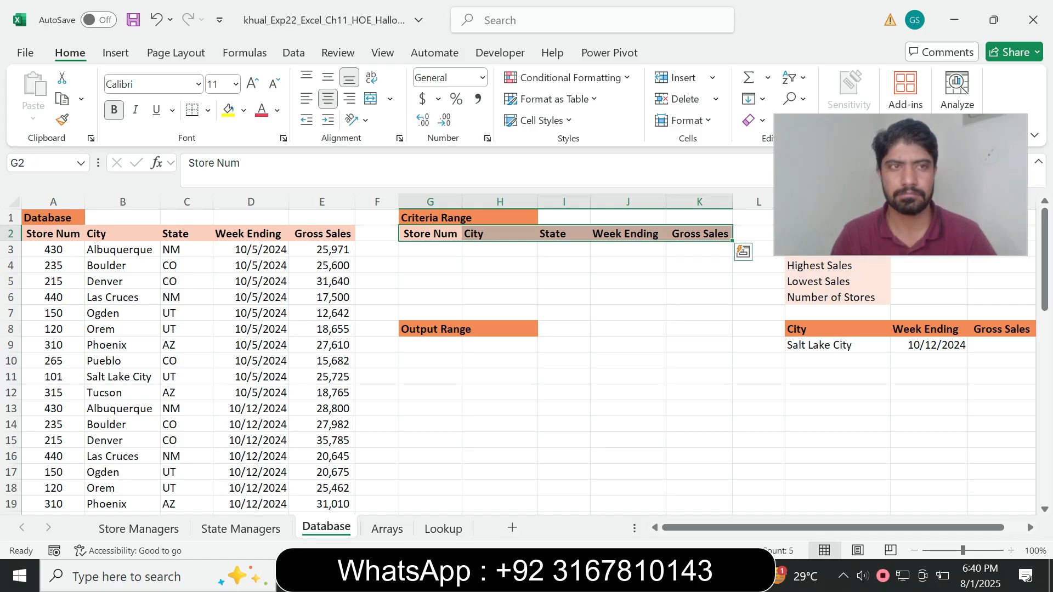
{"action": "left_click", "coordinate": [62, 98]}
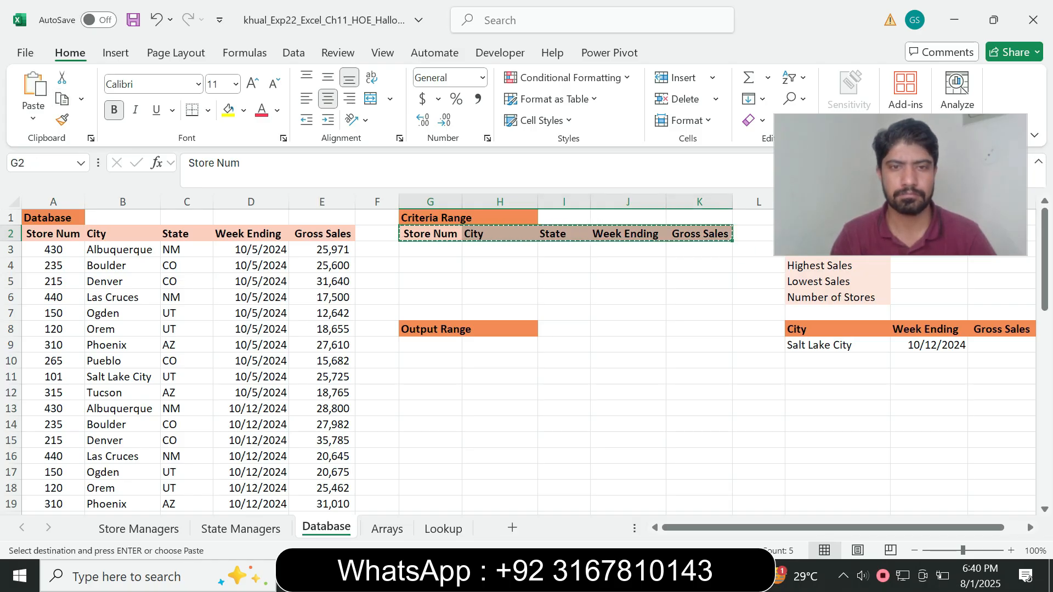
{"action": "left_click", "coordinate": [431, 345]}
{"action": "left_click", "coordinate": [33, 85]}
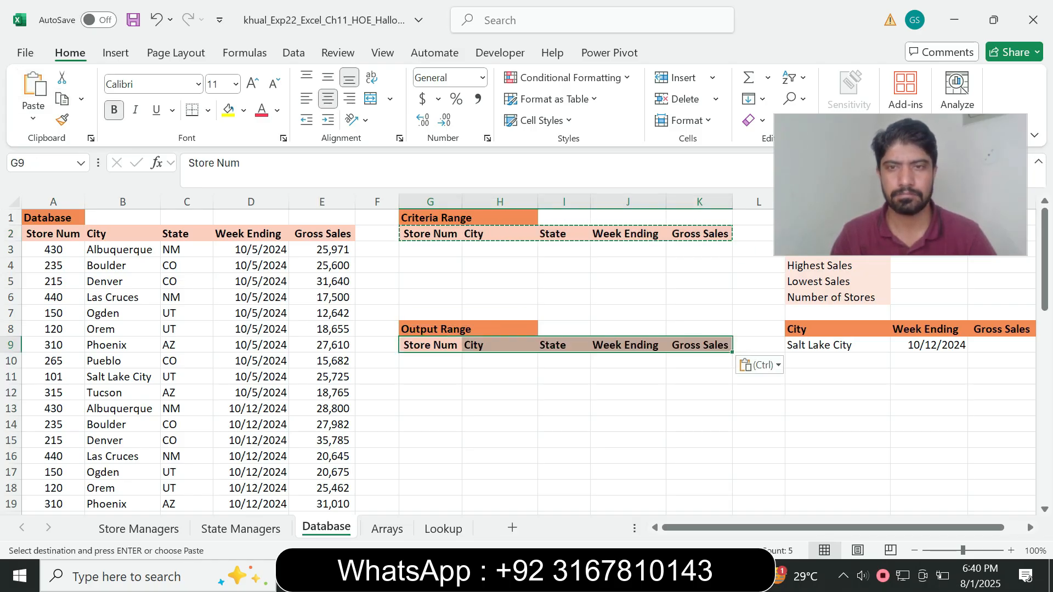
{"action": "key", "text": "Escape"}
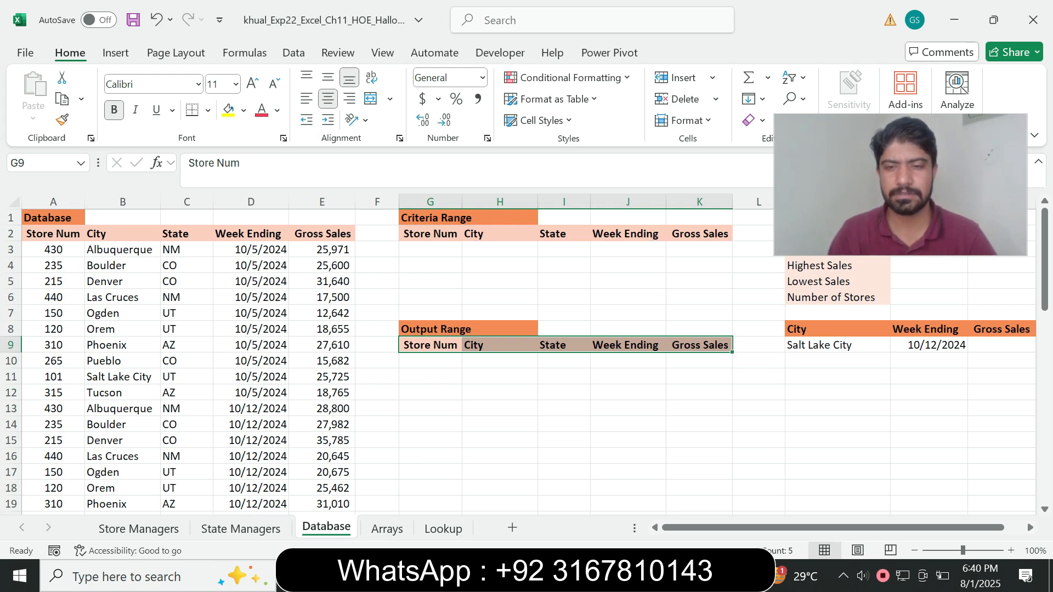
Check the state criterion in the Word instructions and enter UT in cell I3 of the Database worksheet in Excel.
{"action": "key", "text": "alt+Tab"}
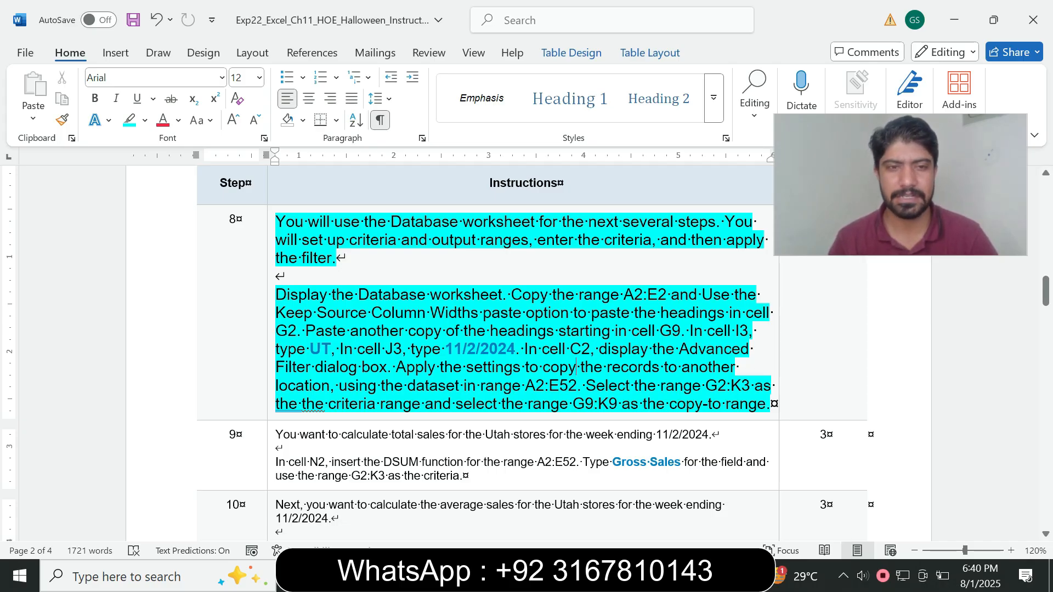
{"action": "double_click", "coordinate": [320, 349]}
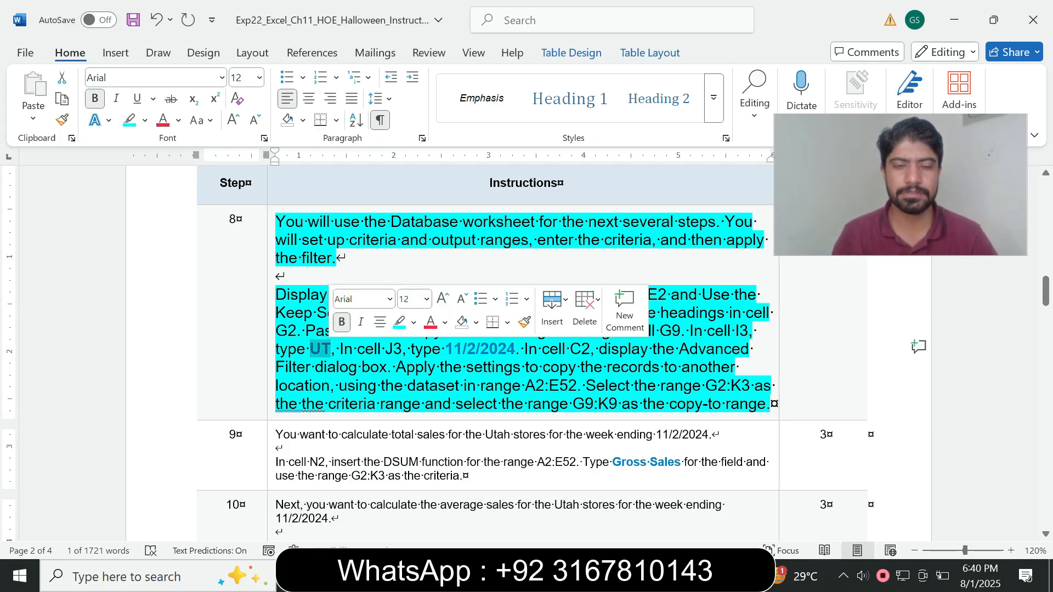
{"action": "key", "text": "alt+Tab"}
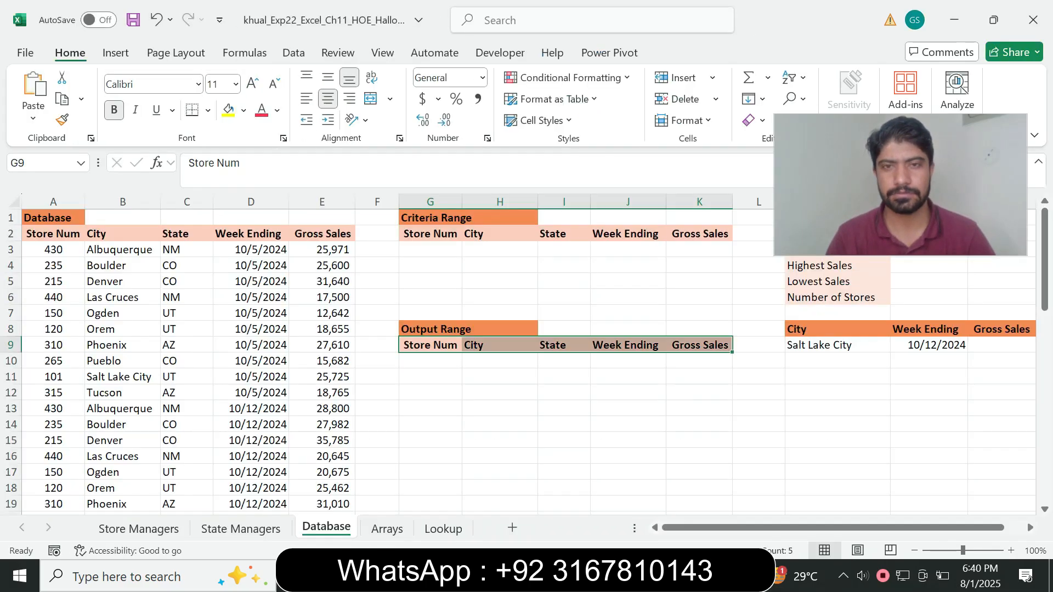
{"action": "left_click", "coordinate": [564, 250]}
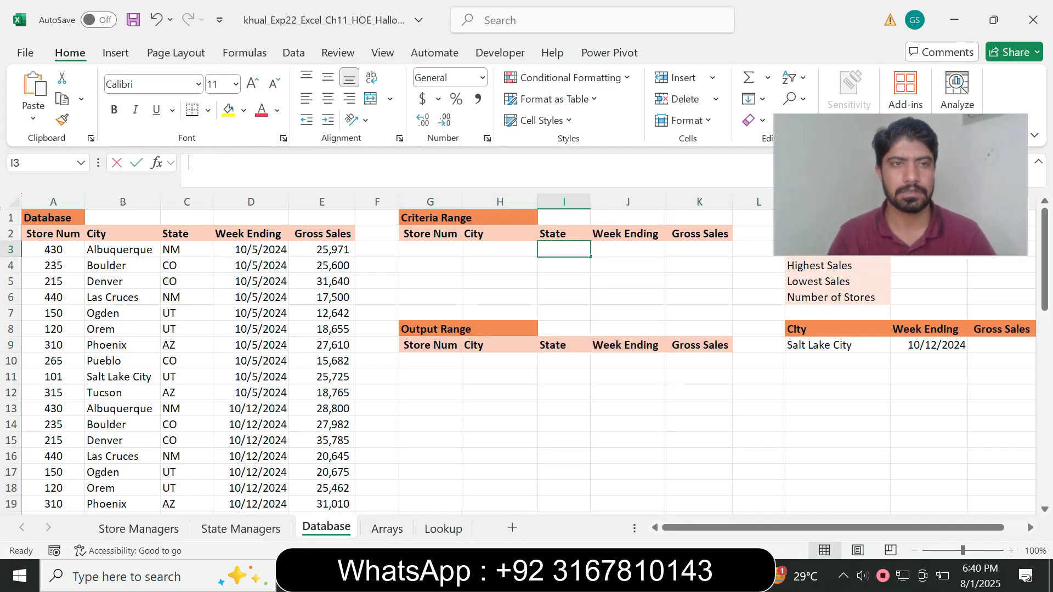
{"action": "type", "text": "UT"}
{"action": "key", "text": "Return"}
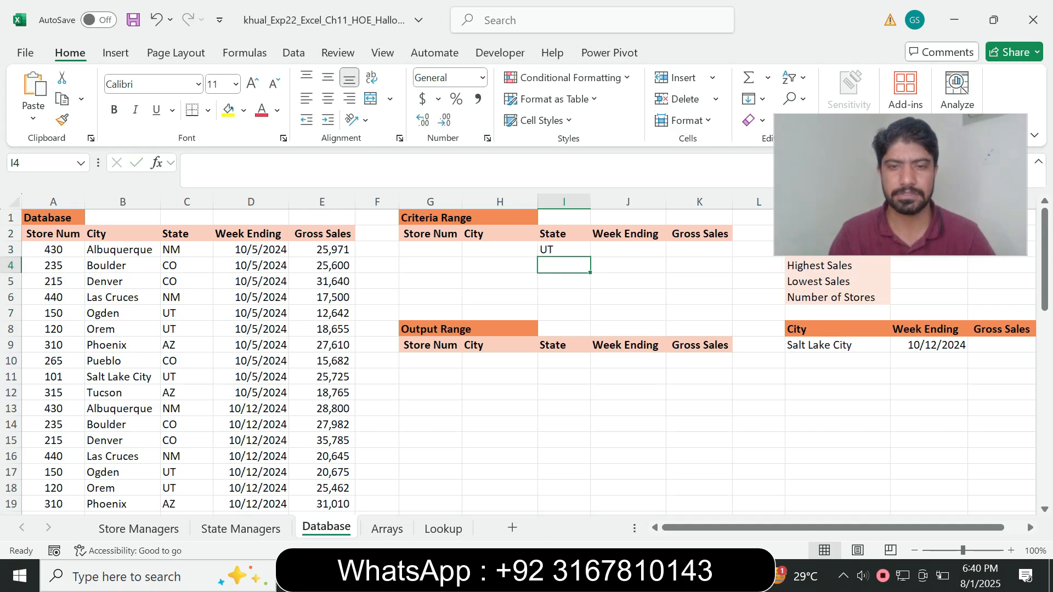
Copy the date 11/2/2024 from the Word instructions and paste it into cell J3 of the criteria range in Excel.
{"action": "key", "text": "alt+Tab"}
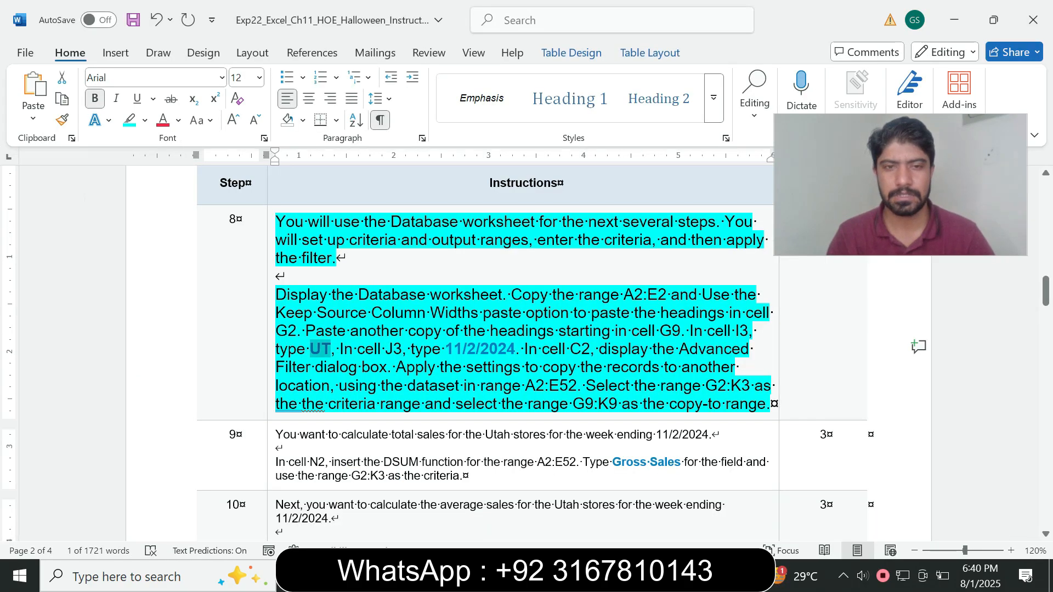
{"action": "left_click_drag", "start_coordinate": [446, 349], "coordinate": [515, 348]}
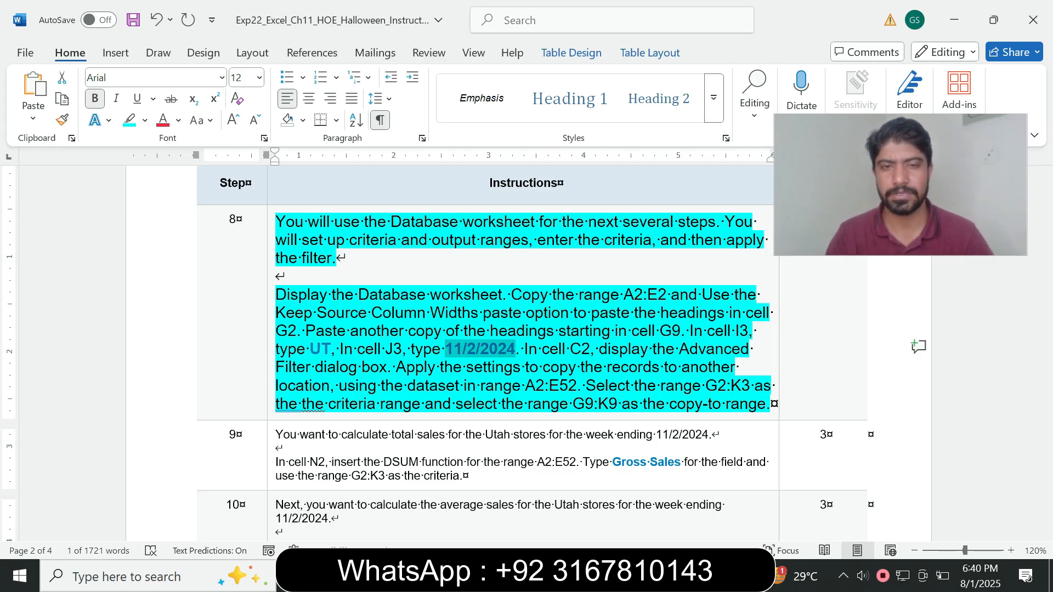
{"action": "key", "text": "alt+Tab"}
{"action": "left_click", "coordinate": [628, 249]}
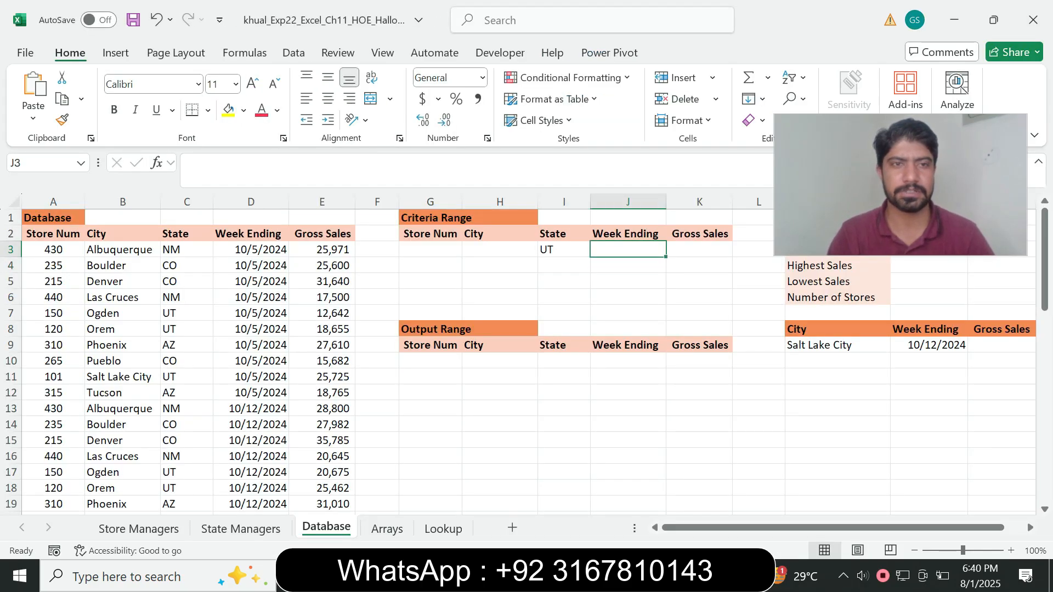
{"action": "left_click", "coordinate": [384, 165]}
{"action": "key", "text": "ctrl+v"}
{"action": "key", "text": "Return"}
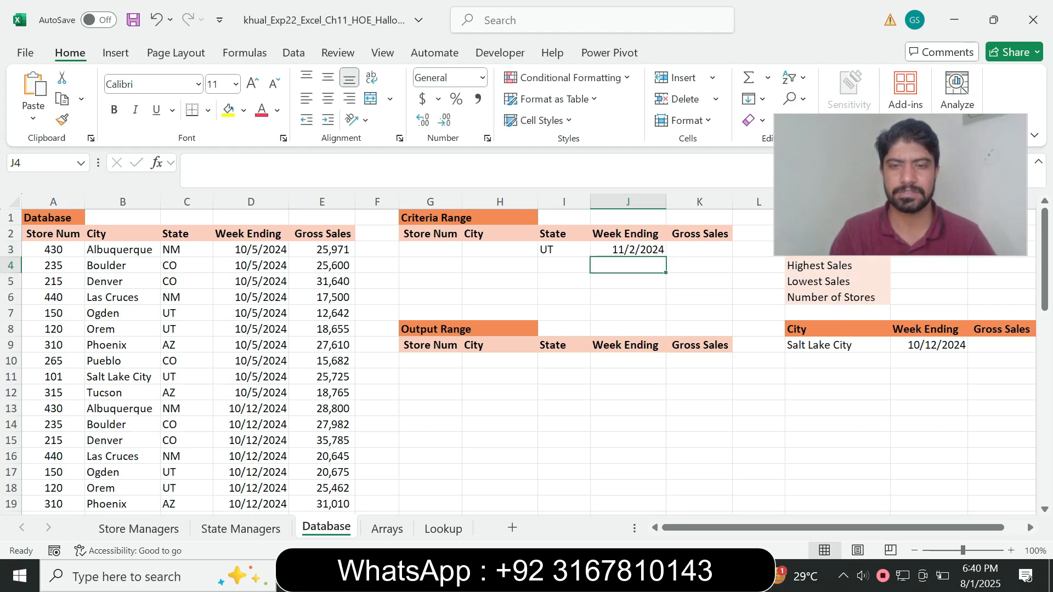
Mark the Advanced Filter starting cell in the Word instructions and select cell C2 of the Database worksheet in Excel.
{"action": "key", "text": "alt+Tab"}
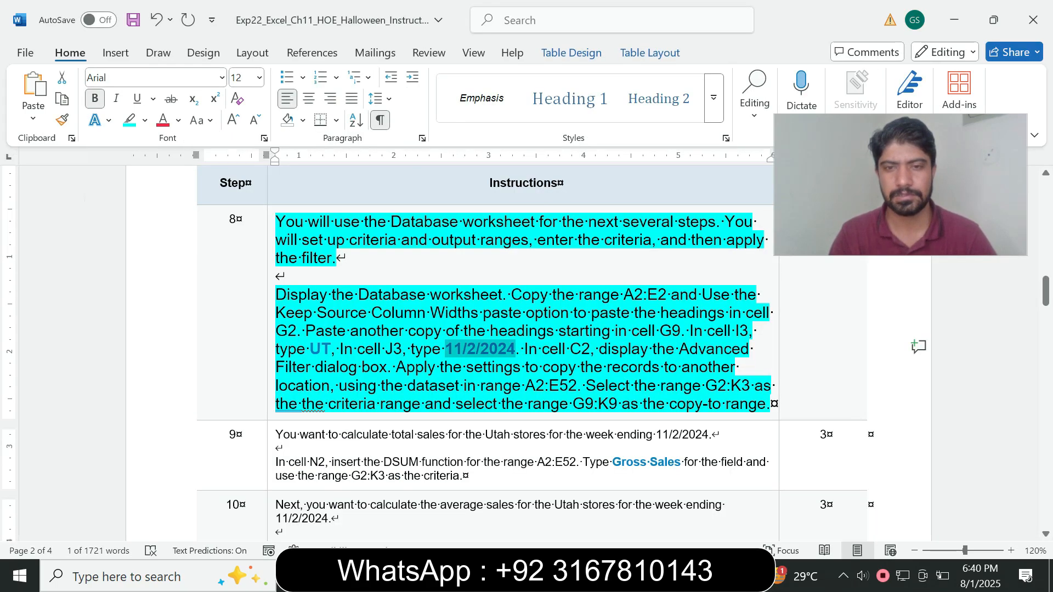
{"action": "left_click_drag", "start_coordinate": [570, 349], "coordinate": [595, 349]}
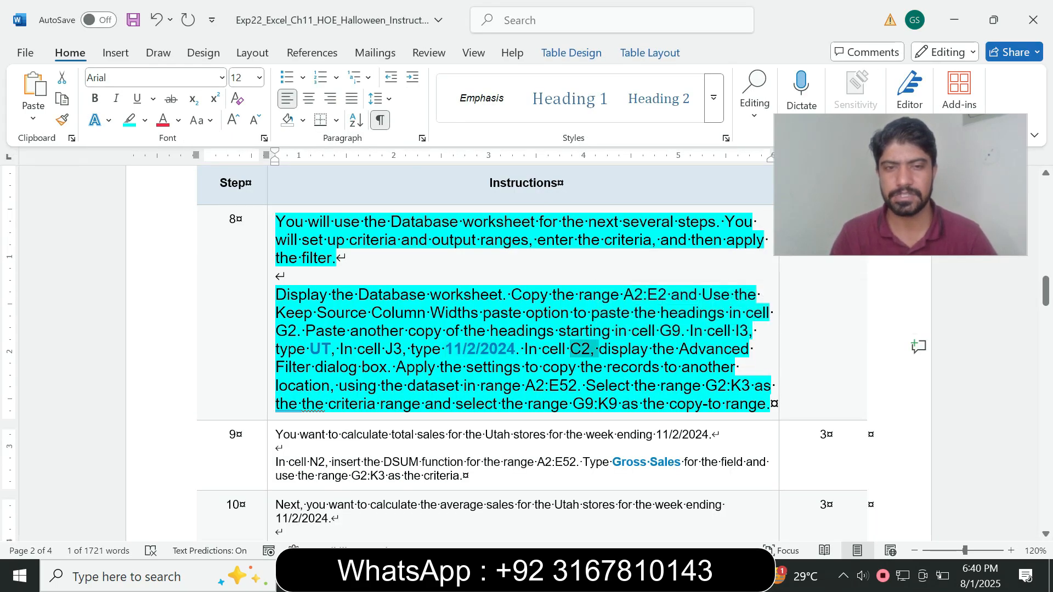
{"action": "key", "text": "alt+Tab"}
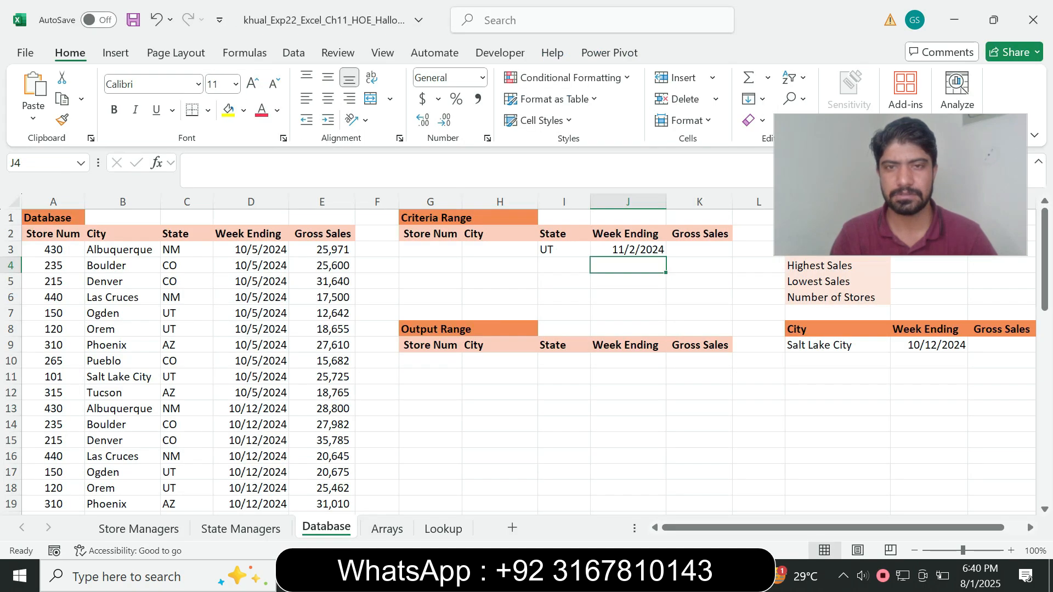
{"action": "left_click_drag", "start_coordinate": [900, 185], "coordinate": [860, 370]}
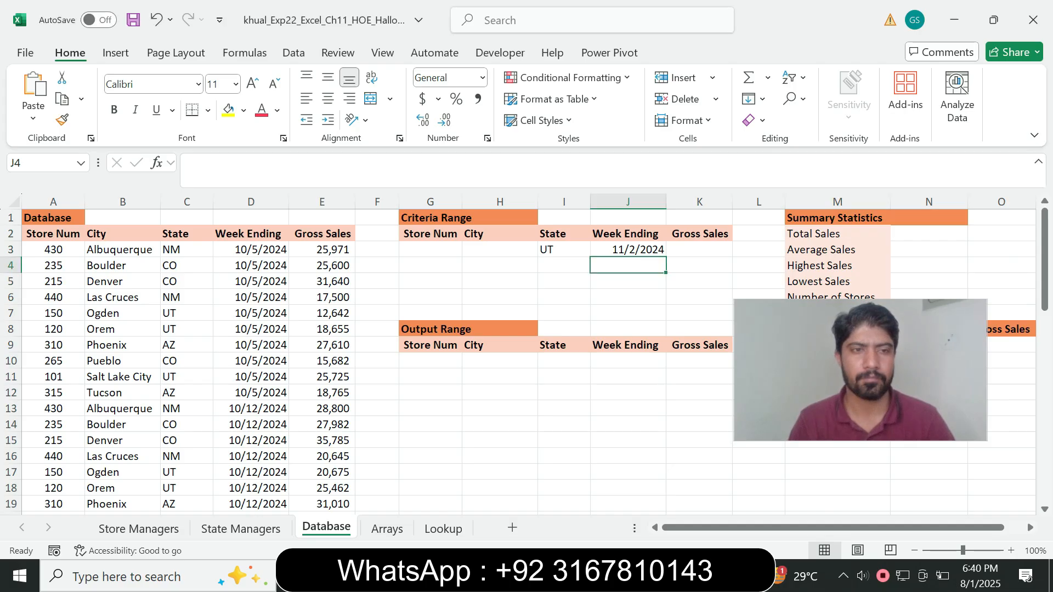
{"action": "left_click", "coordinate": [186, 249]}
{"action": "left_click", "coordinate": [186, 233]}
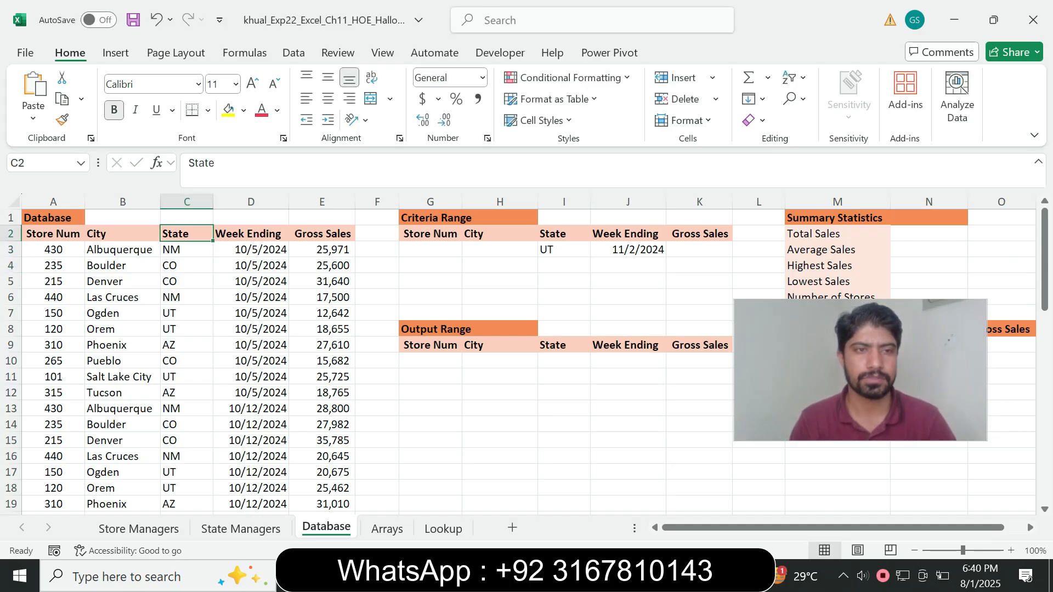
{"action": "left_click_drag", "start_coordinate": [860, 370], "coordinate": [866, 174]}
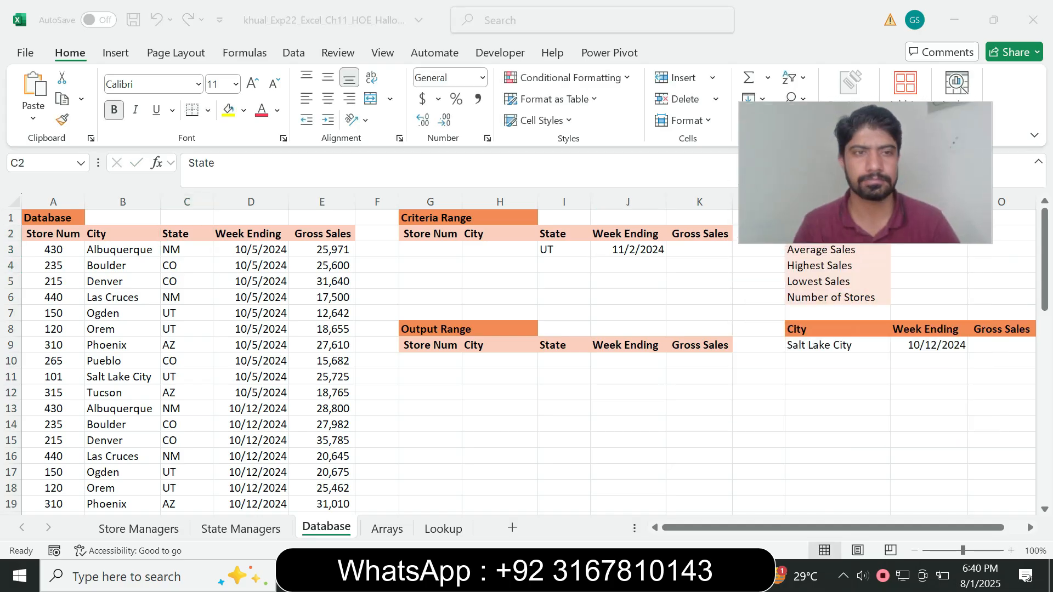
Review the step 8 Advanced Filter settings in the Word instructions and select cell G11 of the Database worksheet in Excel.
{"action": "left_click", "coordinate": [186, 233]}
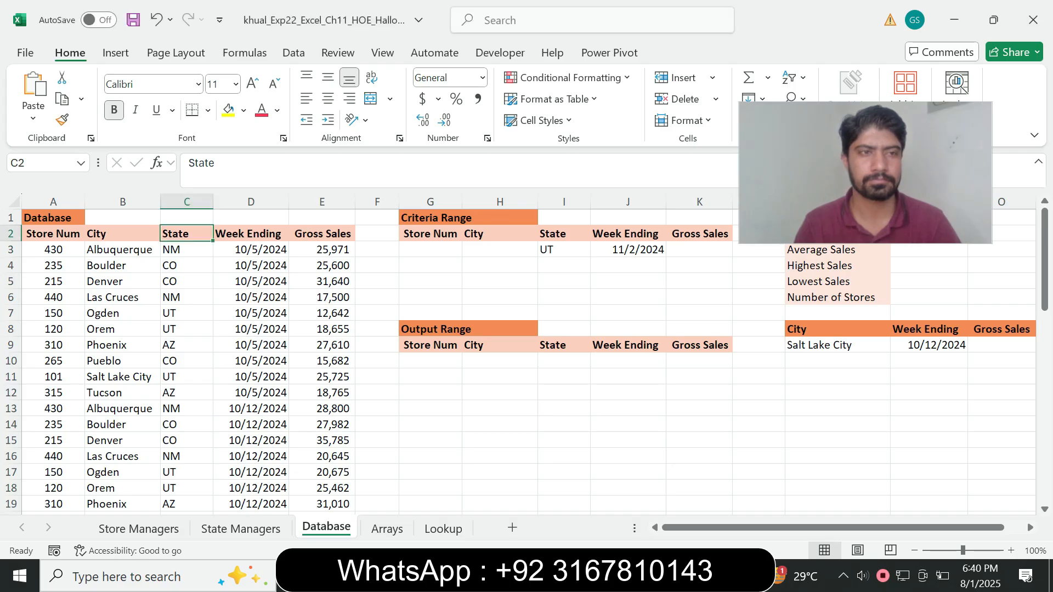
{"action": "left_click", "coordinate": [628, 576]}
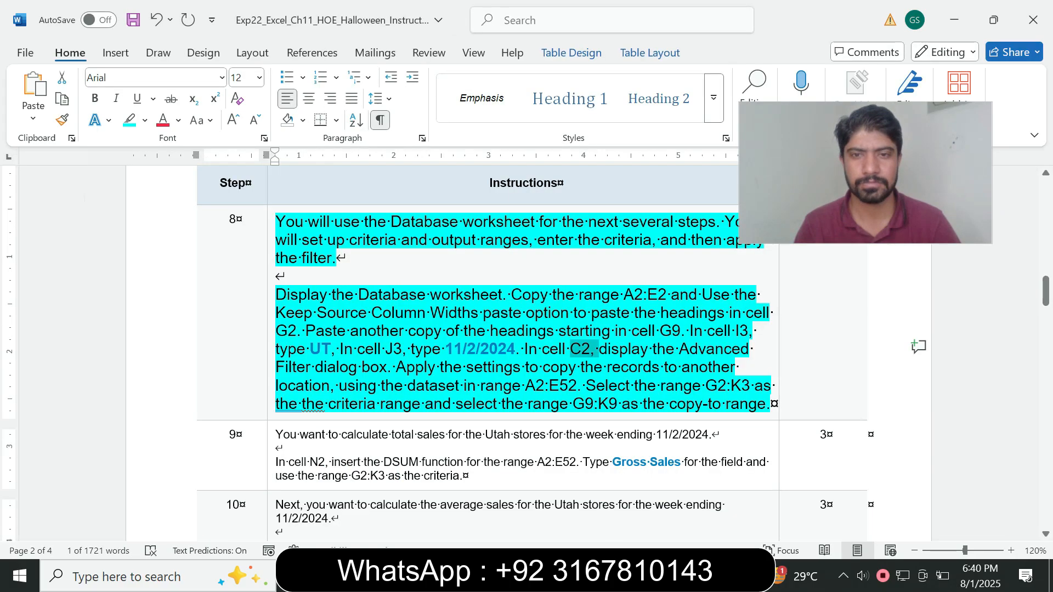
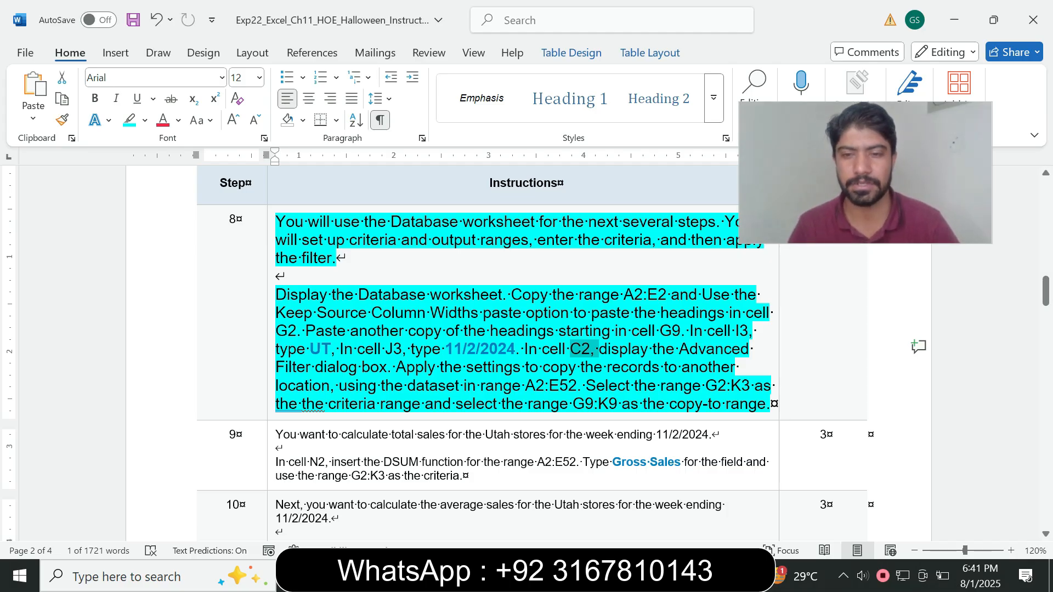
{"action": "key", "text": "alt+Tab"}
{"action": "left_click", "coordinate": [430, 377]}
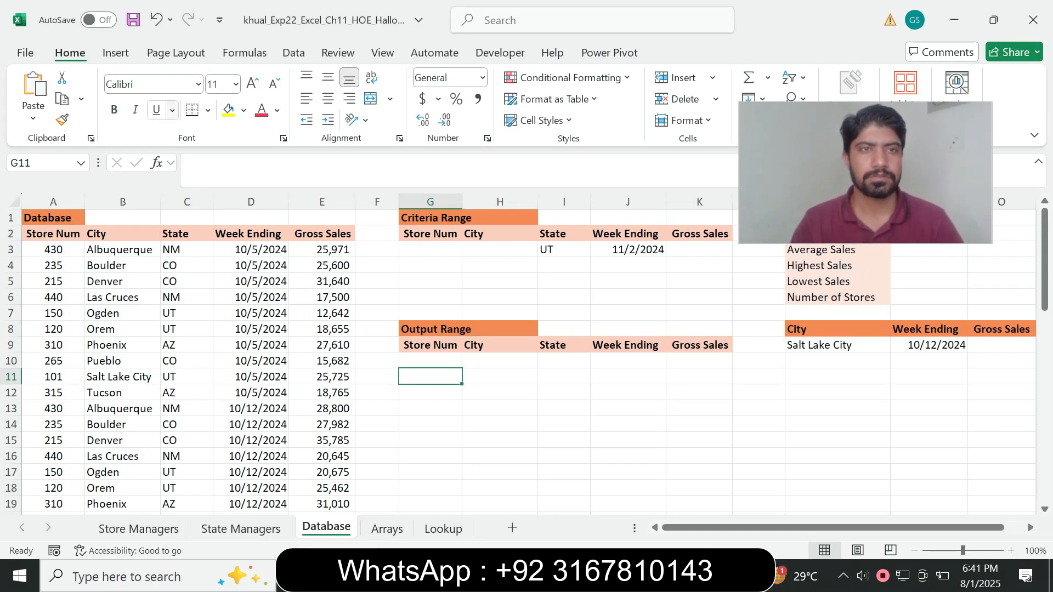
Open the Advanced Filter settings and set the list range to $A$2:$E$52.
{"action": "left_click", "coordinate": [293, 53]}
{"action": "left_click", "coordinate": [514, 121]}
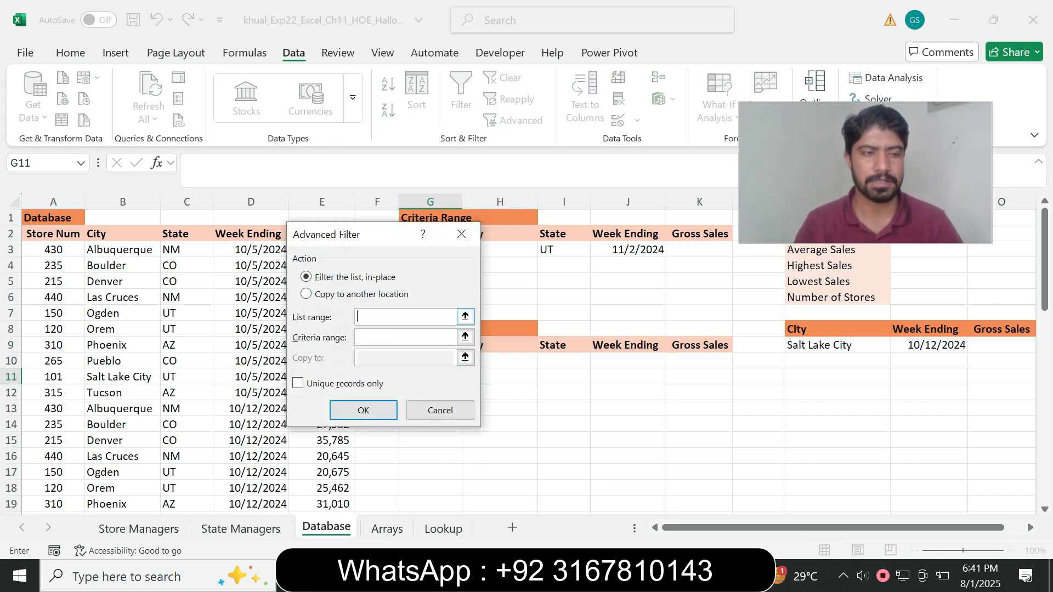
{"action": "type", "text": "A2:E52"}
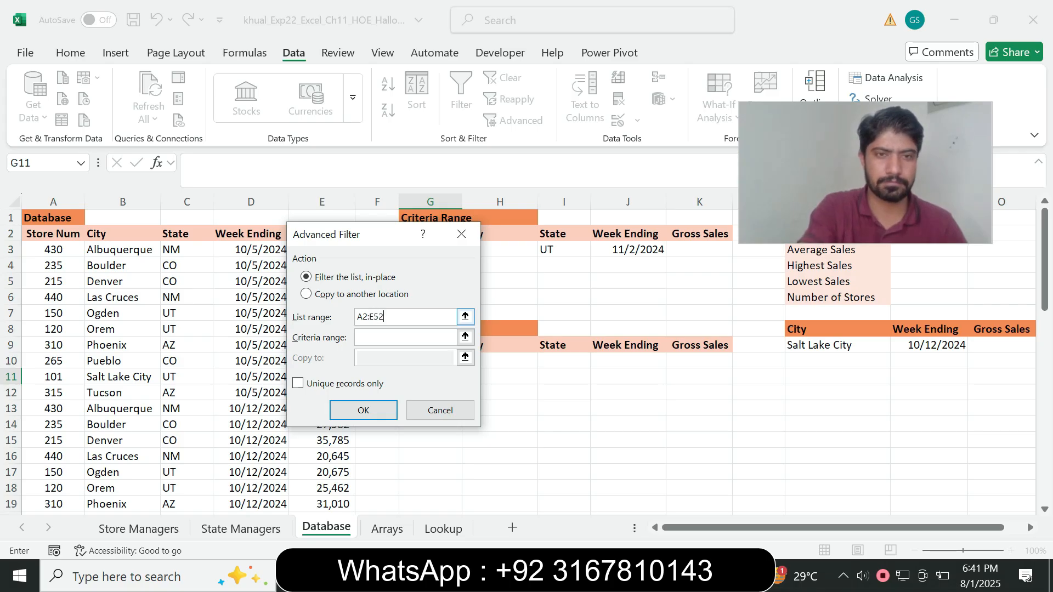
{"action": "key", "text": "F4"}
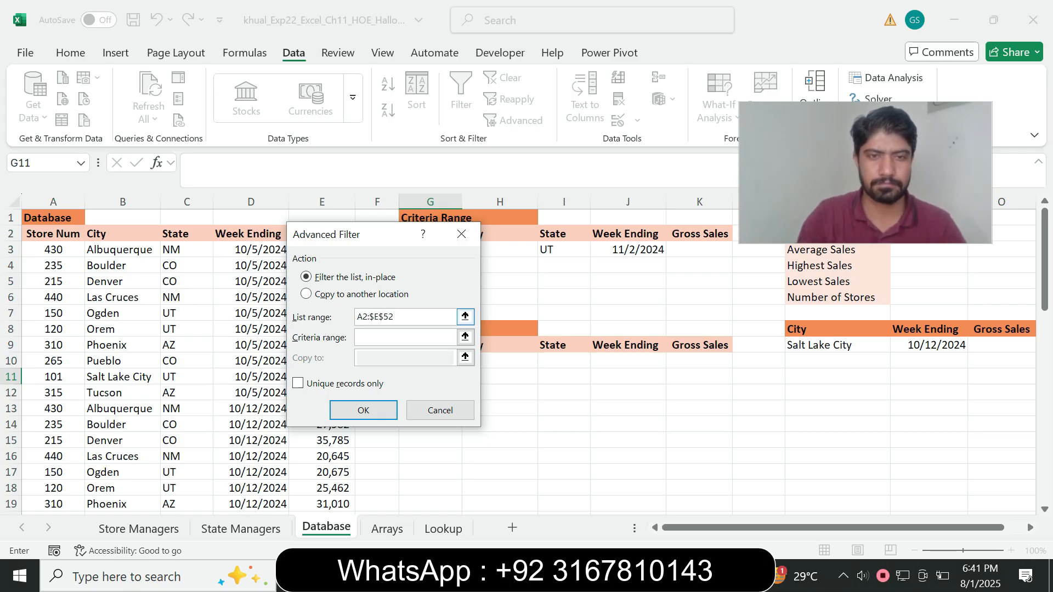
{"action": "key", "text": "F4"}
{"action": "key", "text": "Tab"}
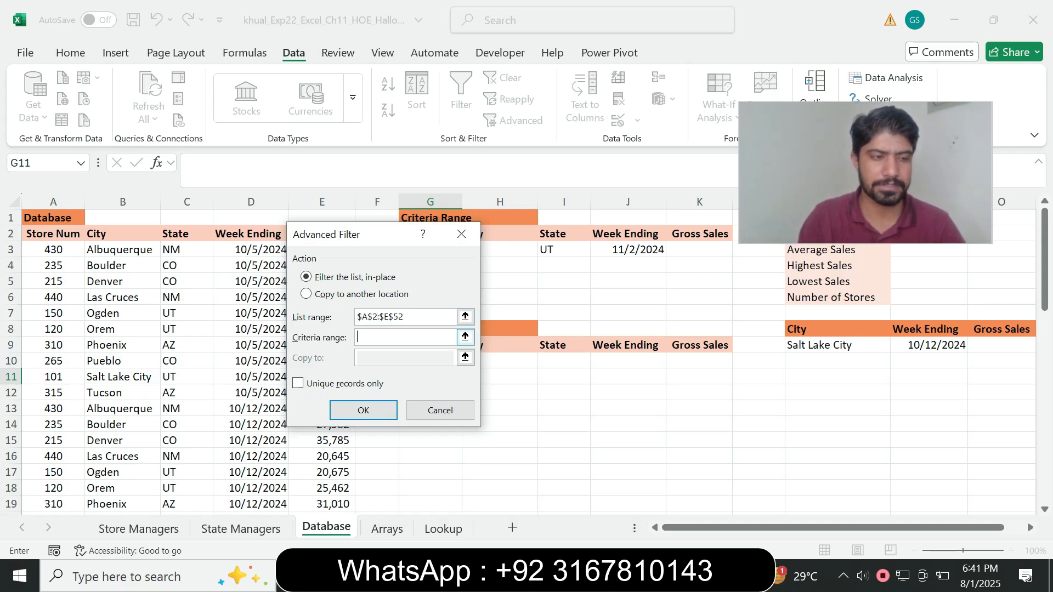
Set the Advanced Filter criteria range to $G$2:$K$3.
{"action": "type", "text": "G2"}
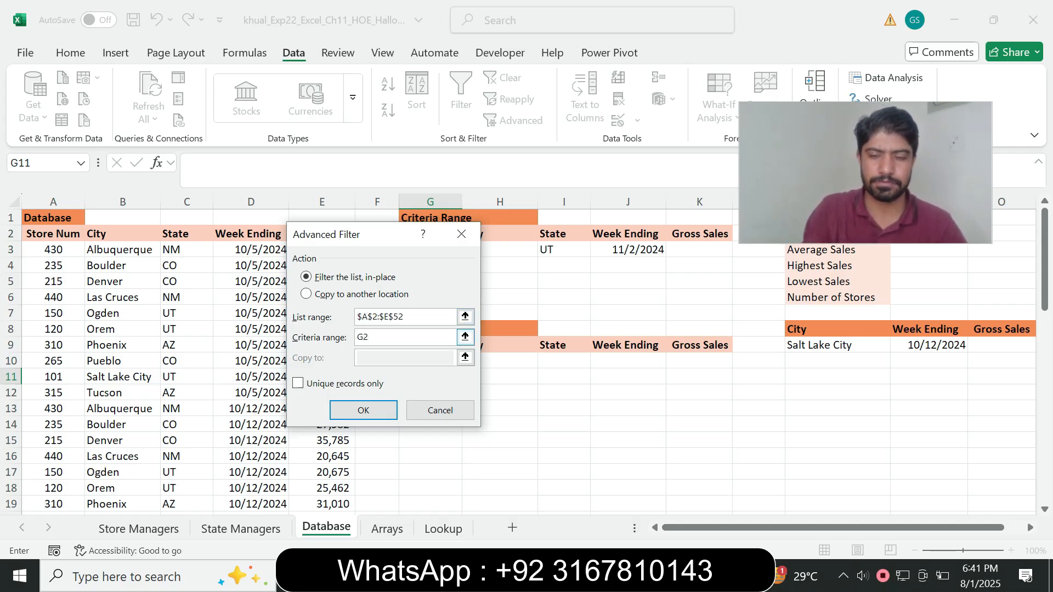
{"action": "type", "text": ":K3"}
{"action": "key", "text": "F4"}
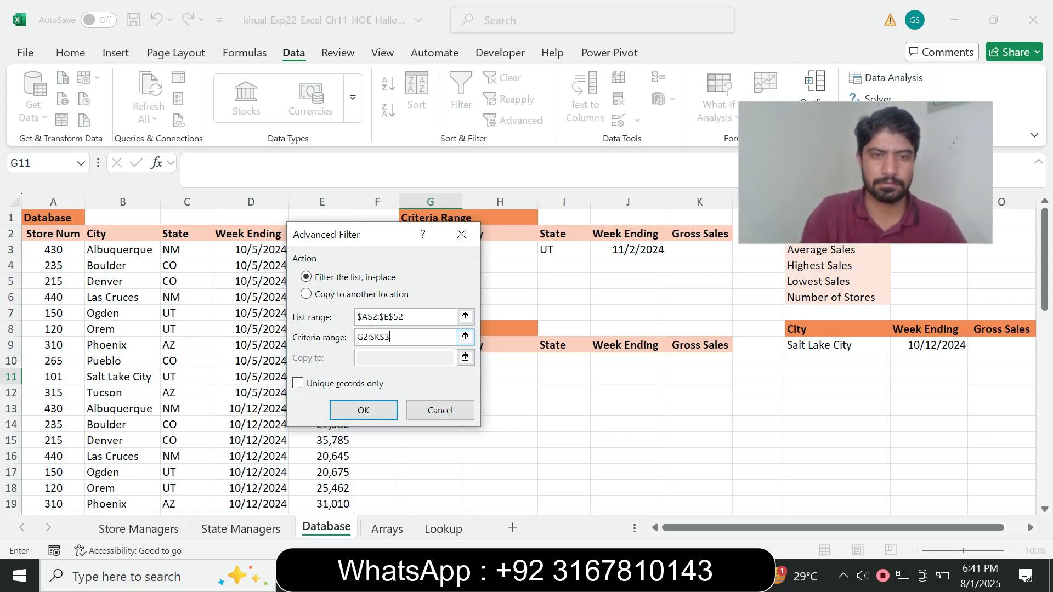
{"action": "key", "text": "F4"}
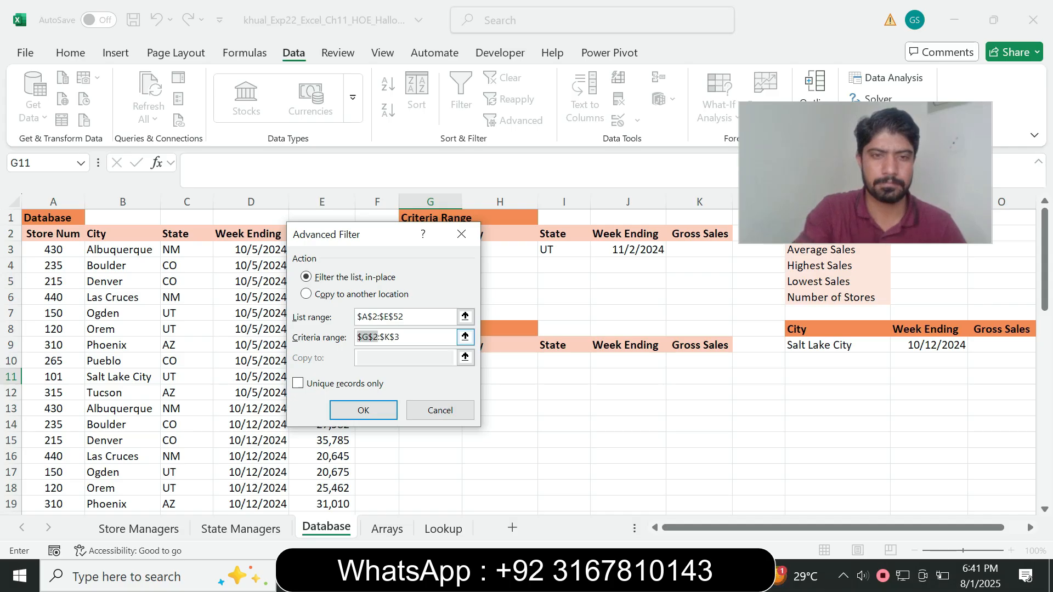
Set the Advanced Filter to copy to another location, enter $G$9:$K$9 as the copy-to range, and apply it.
{"action": "key", "text": "alt+o"}
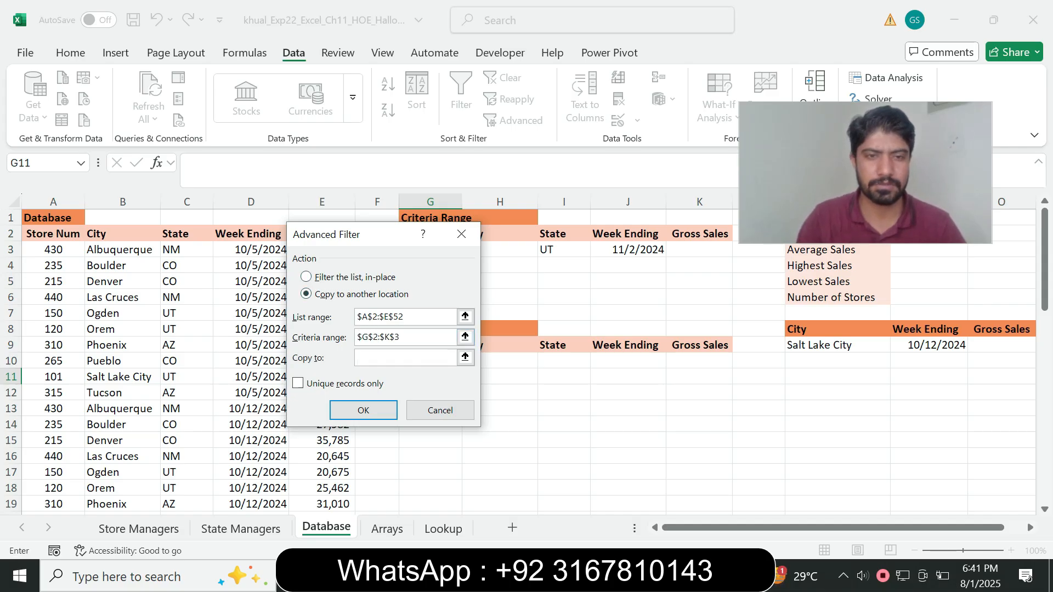
{"action": "type", "text": "g9"}
{"action": "key", "text": "F4"}
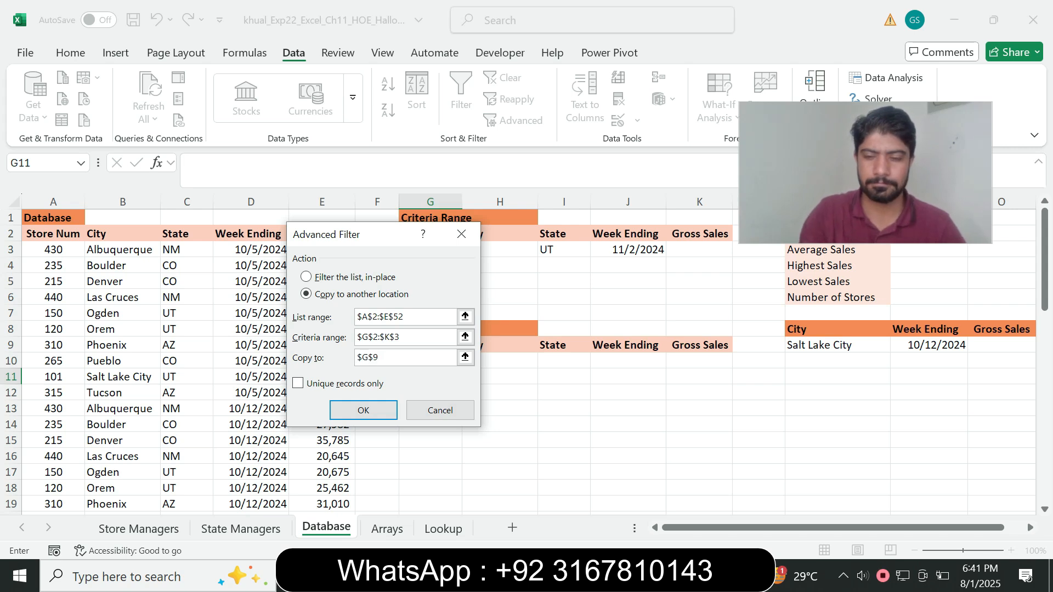
{"action": "type", "text": ":$K$9"}
{"action": "key", "text": "F4"}
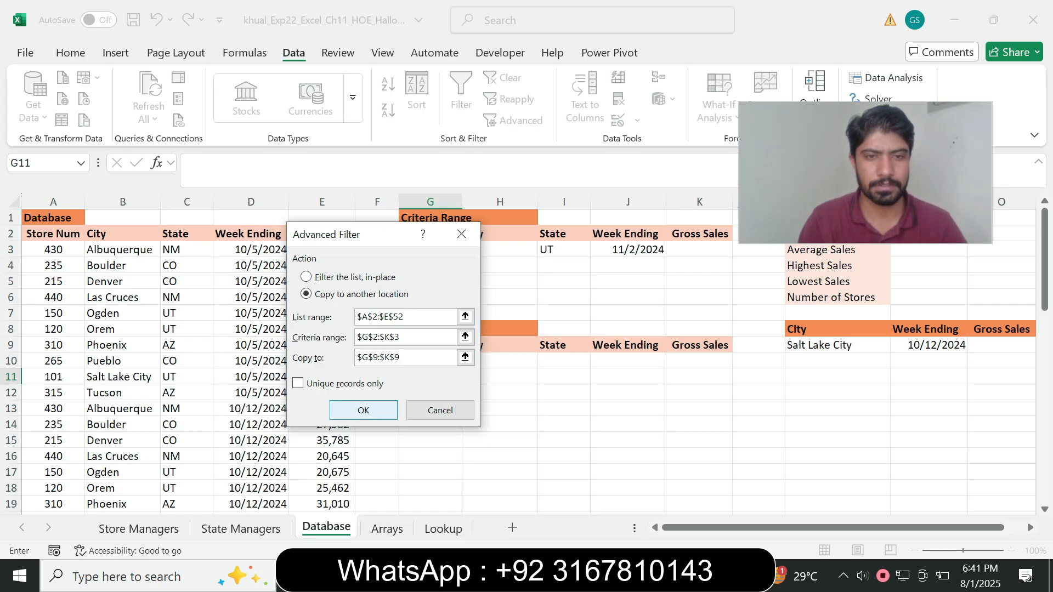
{"action": "key", "text": "Return"}
Switch to the Word instructions, reset the step 8 text to font size 9 and remove its highlighting.
{"action": "key", "text": "alt+Tab"}
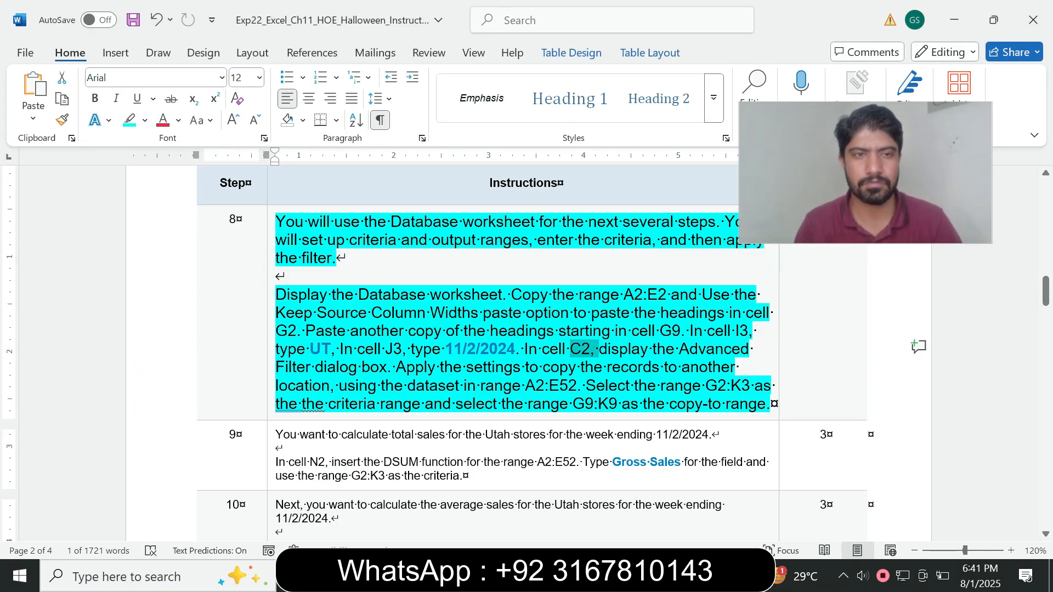
{"action": "left_click", "coordinate": [270, 381]}
{"action": "left_click", "coordinate": [367, 329]}
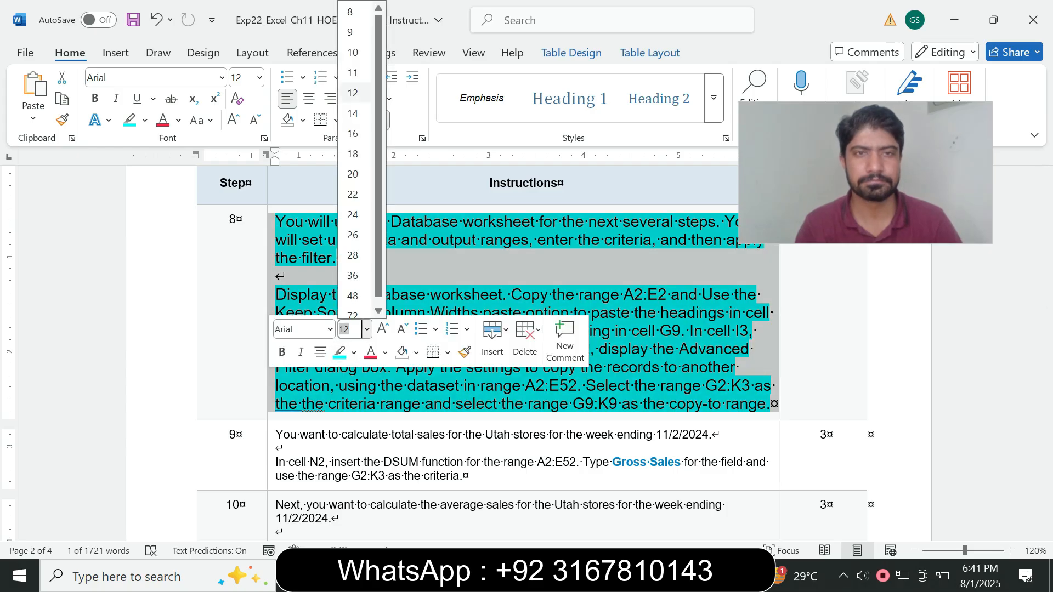
{"action": "left_click", "coordinate": [350, 32]}
{"action": "left_click", "coordinate": [145, 120]}
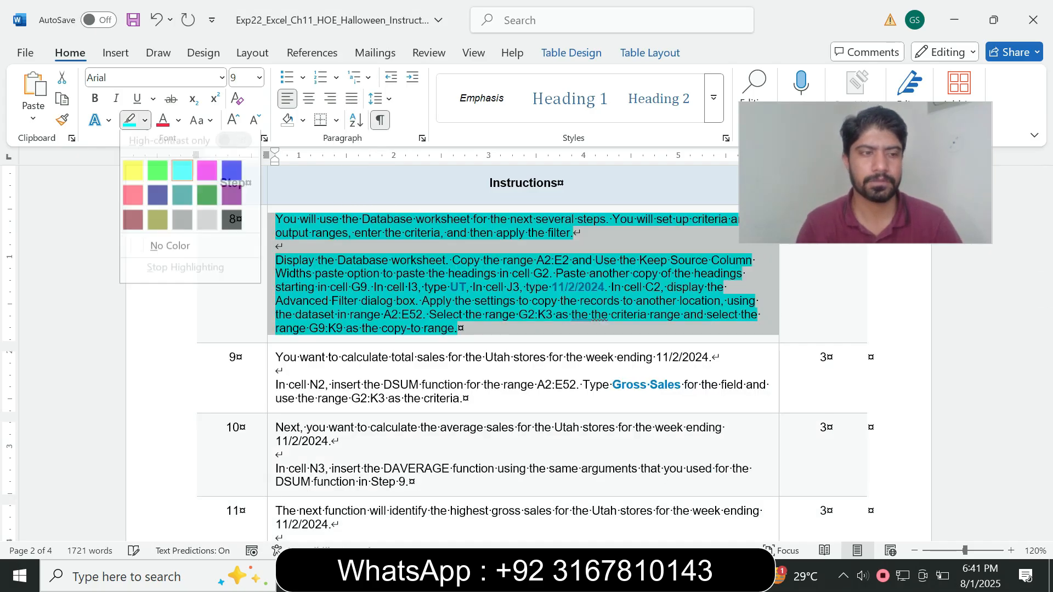
{"action": "left_click", "coordinate": [170, 246]}
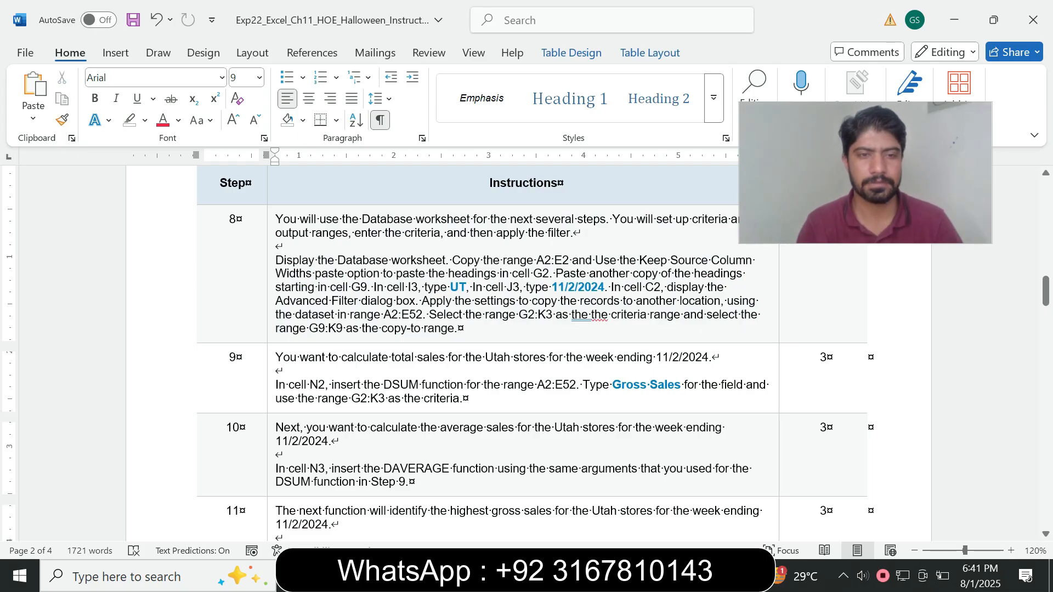
Enlarge the step 9 instruction text to font size 14 and highlight it in turquoise.
{"action": "left_click", "coordinate": [271, 384]}
{"action": "left_click", "coordinate": [368, 338]}
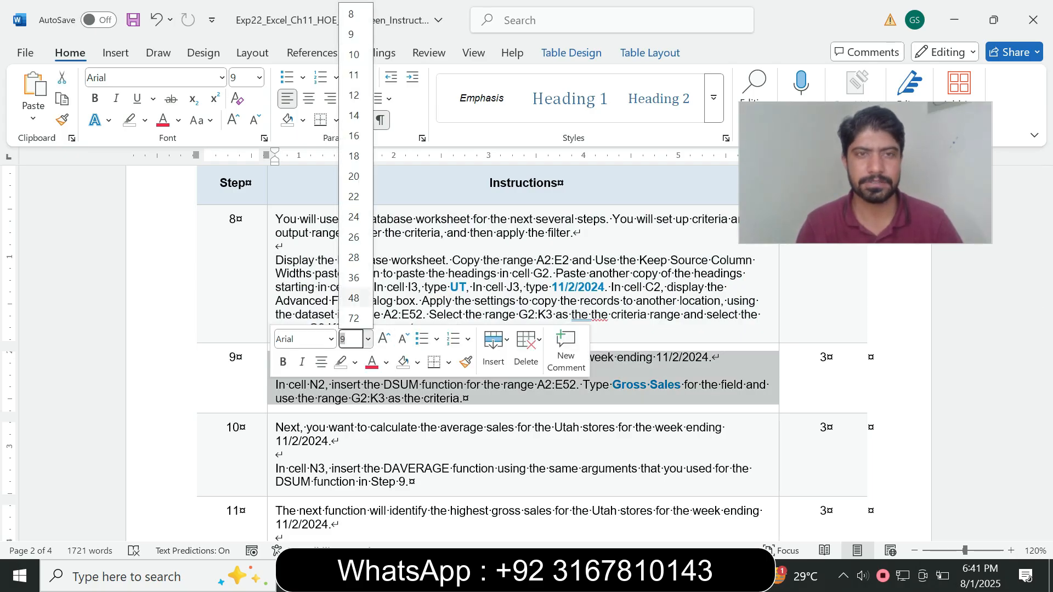
{"action": "left_click", "coordinate": [354, 115]}
{"action": "left_click", "coordinate": [145, 120]}
{"action": "left_click", "coordinate": [184, 177]}
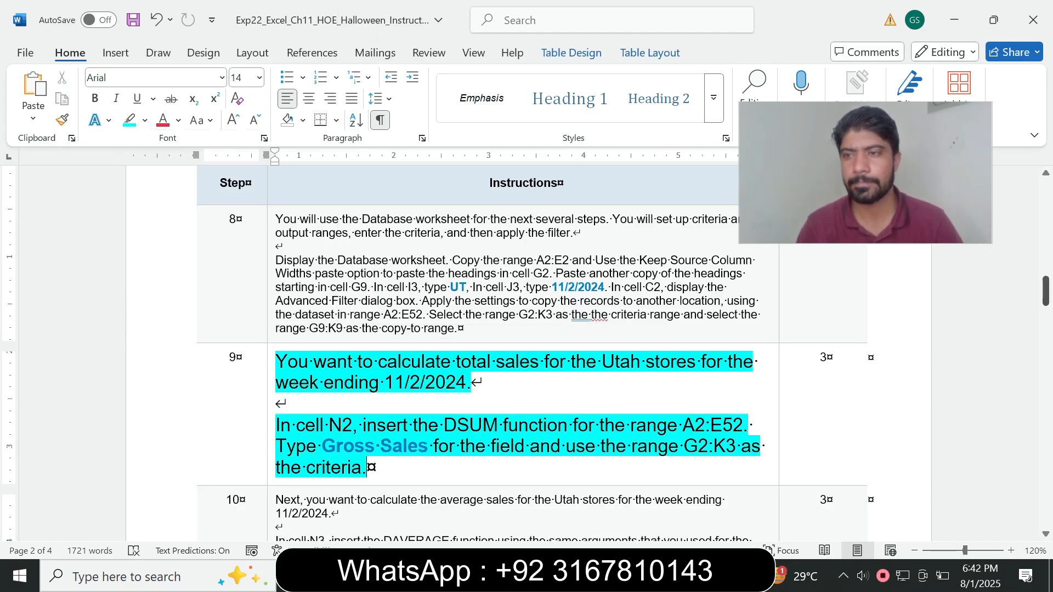
Mark the cell reference N2 in step 9 of the Word instructions and select cell N2 of the Database worksheet in Excel.
{"action": "left_click_drag", "start_coordinate": [1046, 292], "coordinate": [1045, 293]}
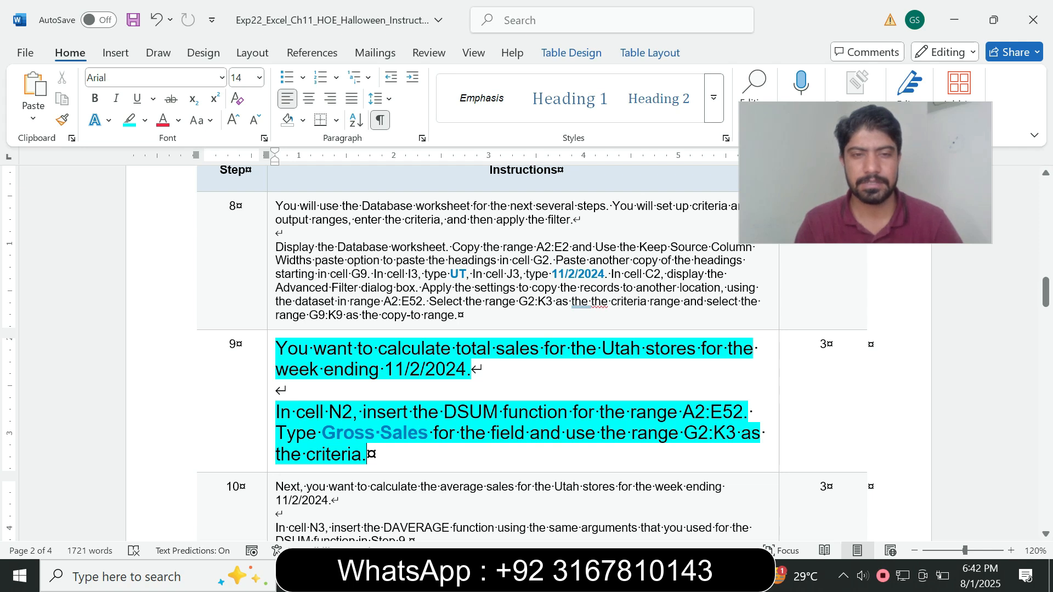
{"action": "left_click_drag", "start_coordinate": [1046, 292], "coordinate": [1046, 297]}
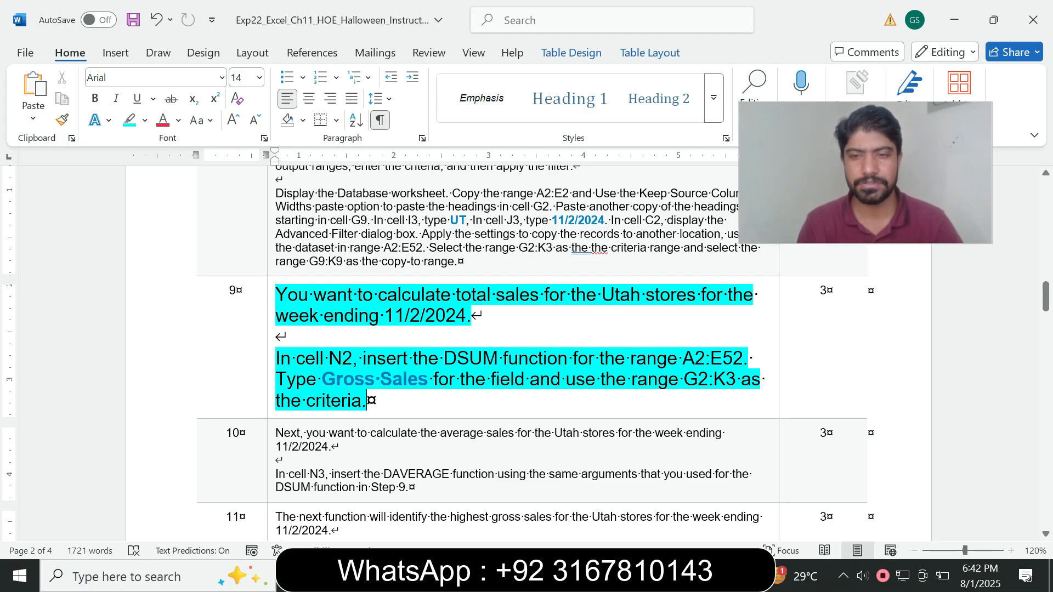
{"action": "left_click_drag", "start_coordinate": [296, 359], "coordinate": [362, 358]}
{"action": "left_click", "coordinate": [628, 576]}
{"action": "left_click", "coordinate": [44, 163]}
{"action": "type", "text": "N2"}
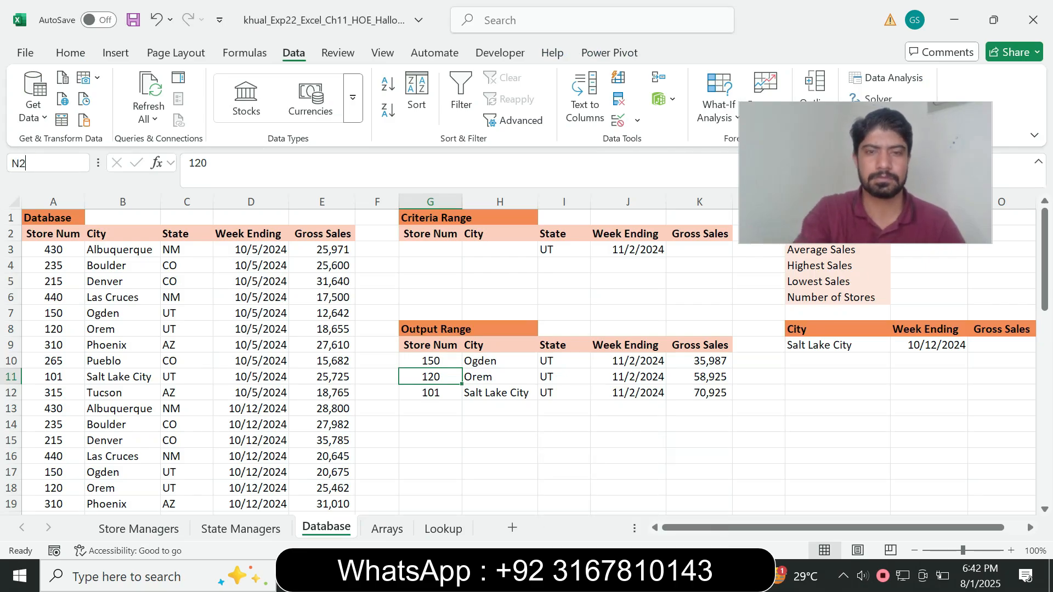
{"action": "key", "text": "Return"}
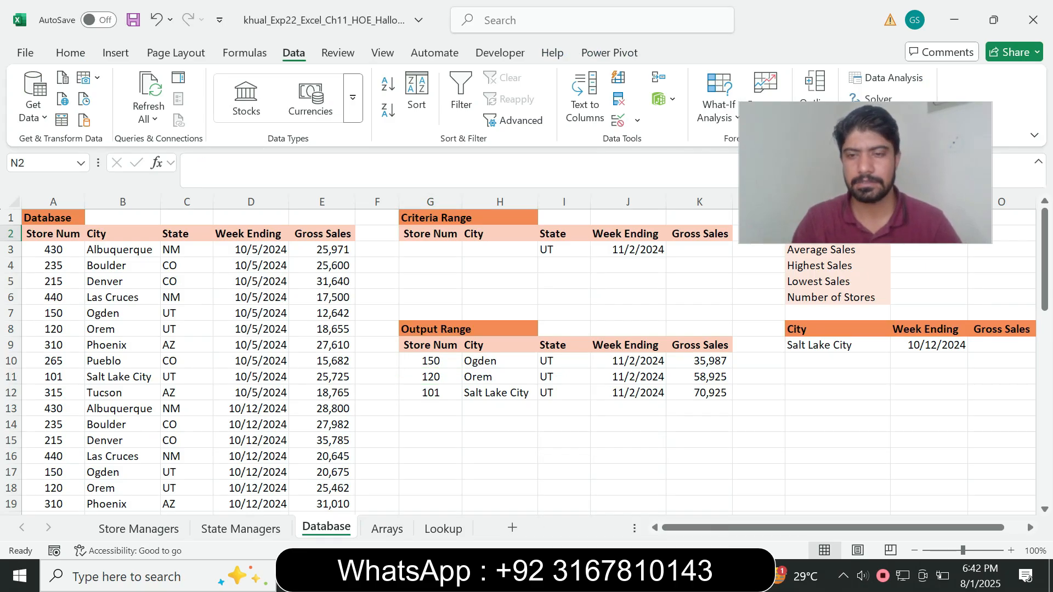
{"action": "left_click_drag", "start_coordinate": [865, 178], "coordinate": [669, 202]}
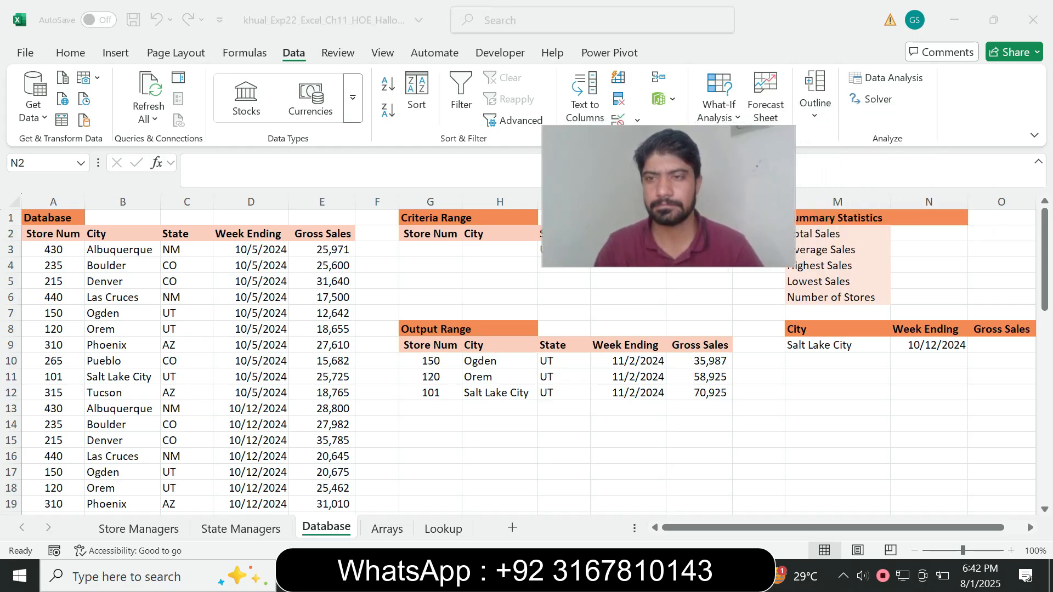
{"action": "left_click", "coordinate": [928, 233]}
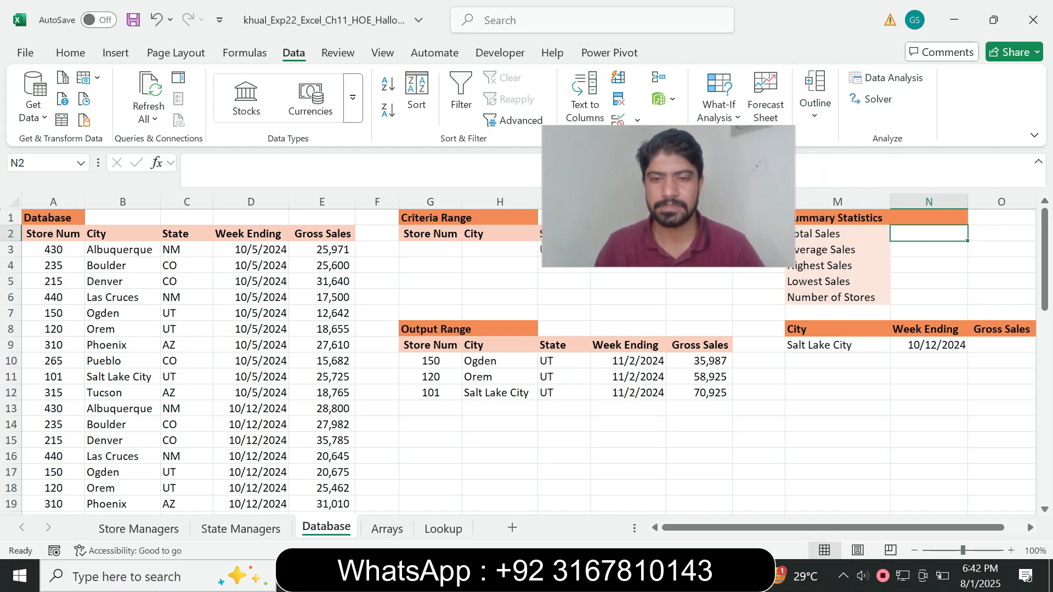
Check the Gross Sales field name for the DSUM function in the Word instructions and return to Excel.
{"action": "key", "text": "alt+Tab"}
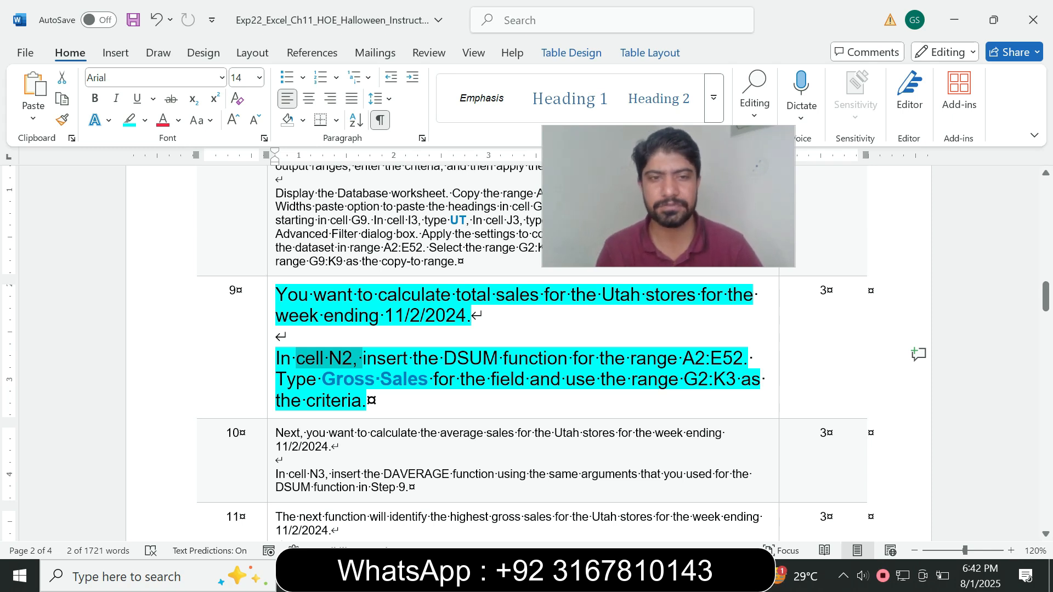
{"action": "left_click_drag", "start_coordinate": [323, 378], "coordinate": [432, 379]}
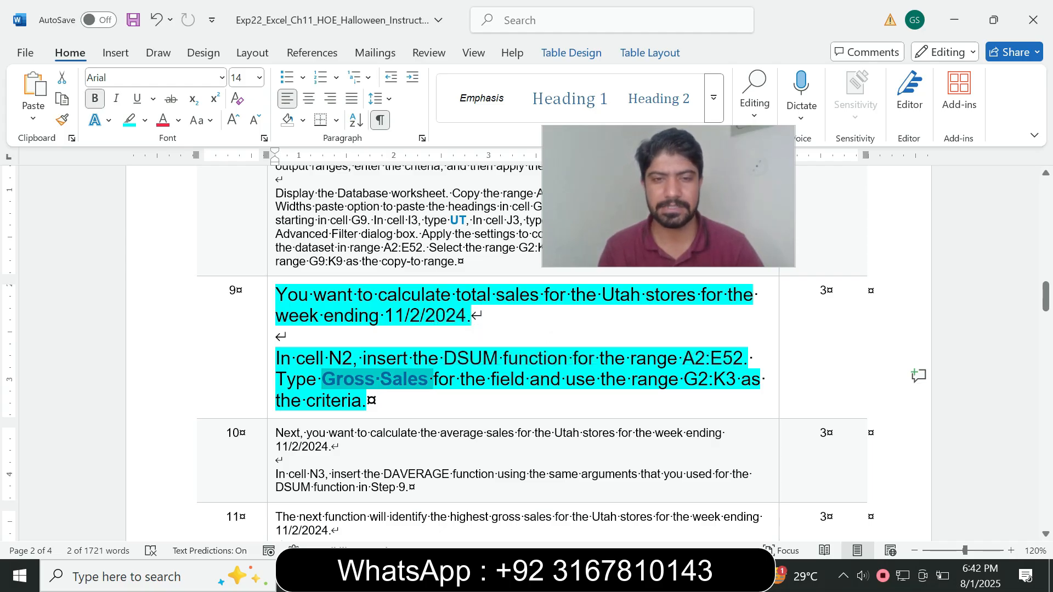
{"action": "key", "text": "alt+Tab"}
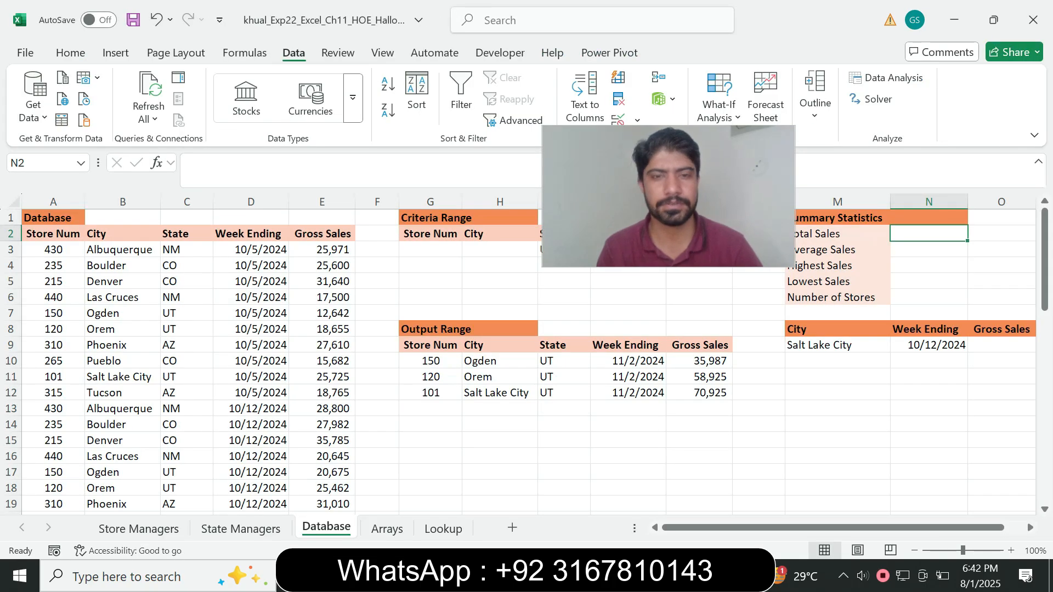
Enter the formula =DSUM(A2:E2,"Gross Sales",G2:K3) in cell N2 for the total sales.
{"action": "type", "text": "="}
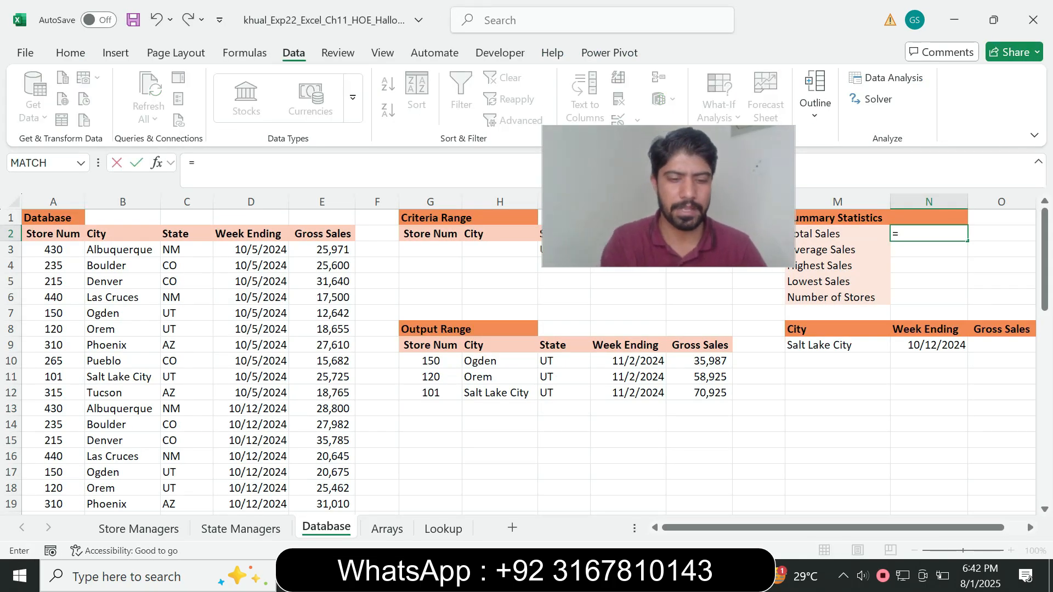
{"action": "type", "text": "dsum"}
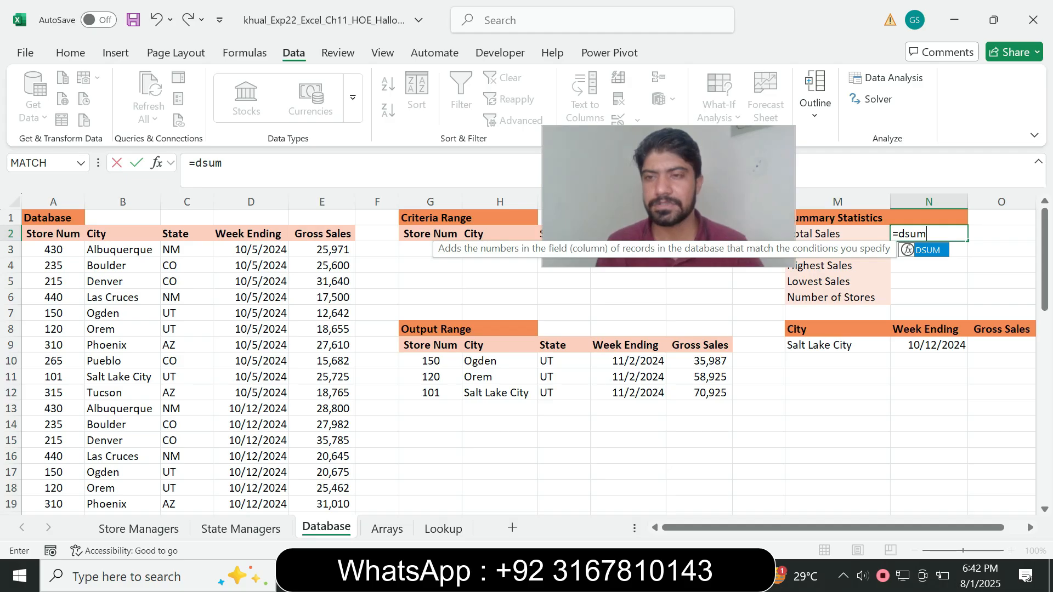
{"action": "double_click", "coordinate": [937, 250]}
{"action": "left_click", "coordinate": [229, 163]}
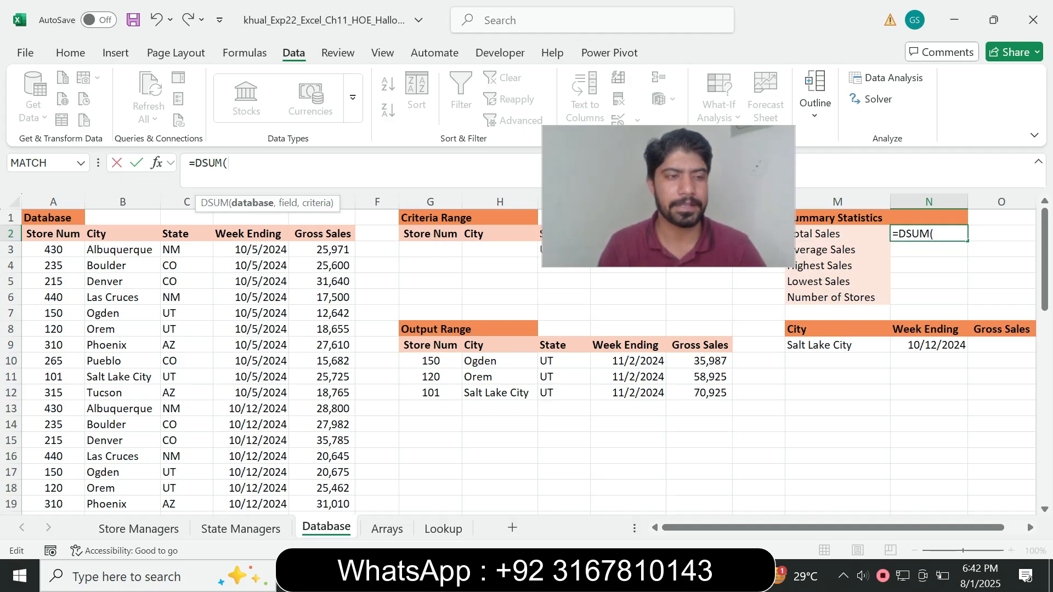
{"action": "type", "text": "A2"}
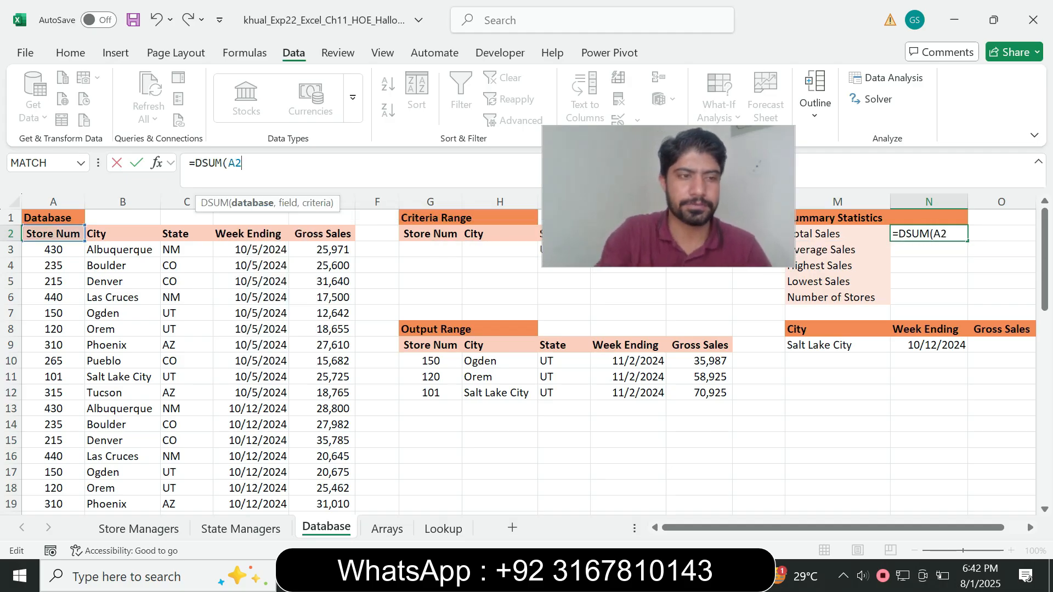
{"action": "type", "text": ":E"}
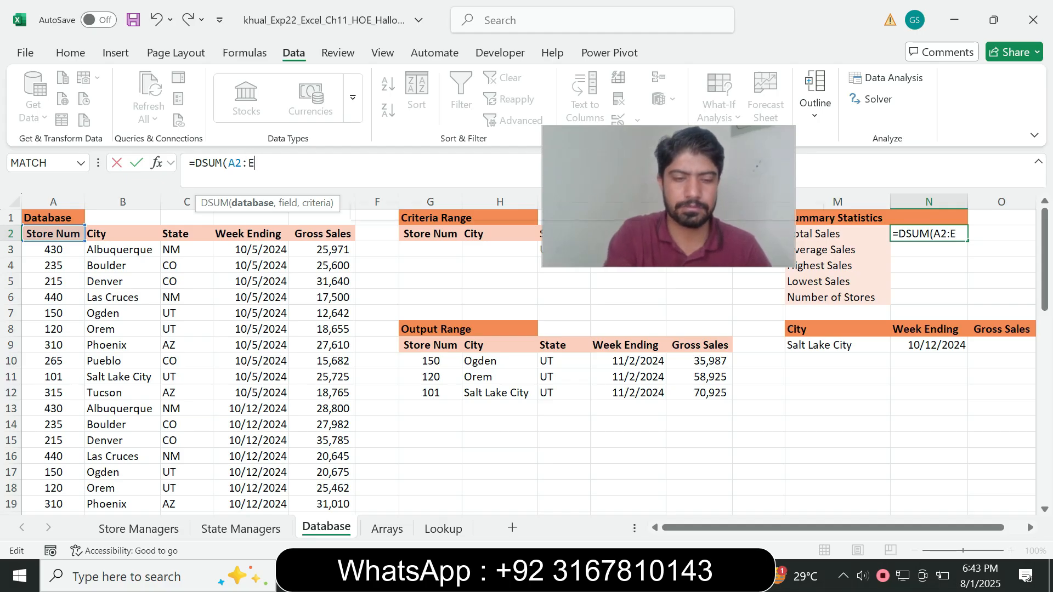
{"action": "type", "text": "2,"}
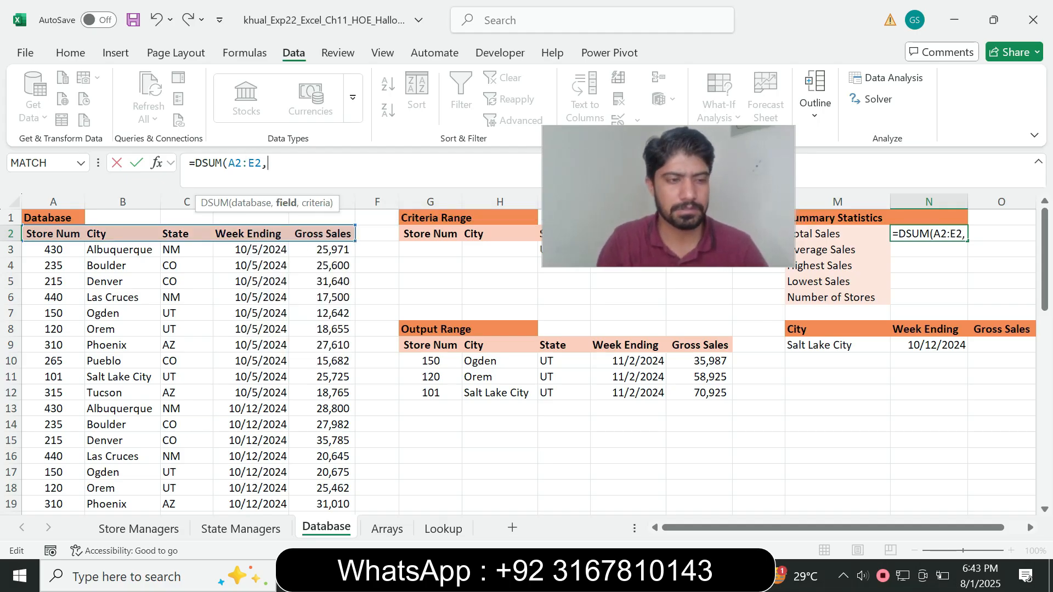
{"action": "type", "text": "\"Gros"}
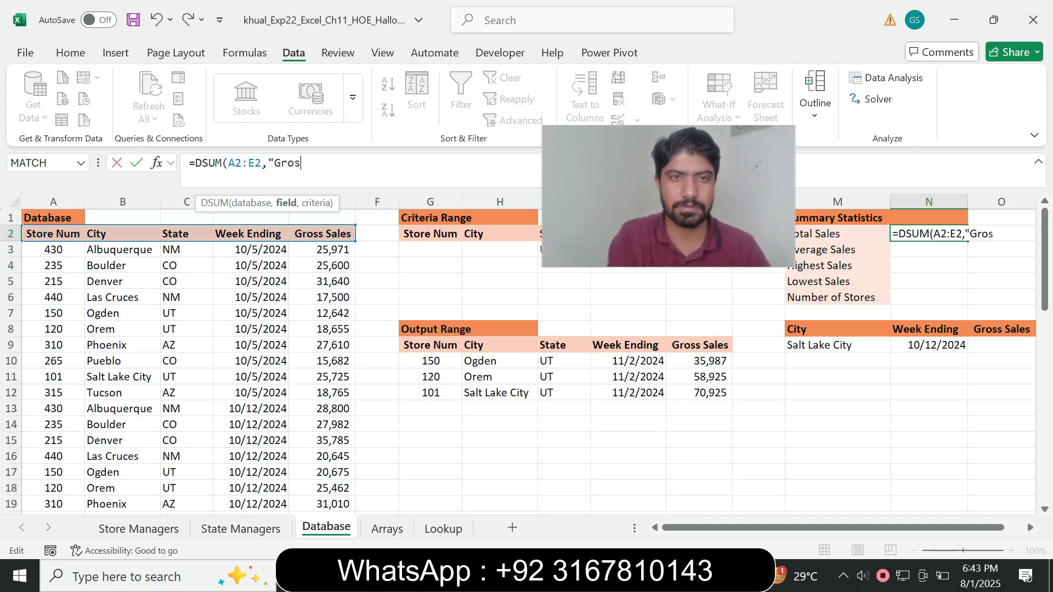
{"action": "type", "text": "s S"}
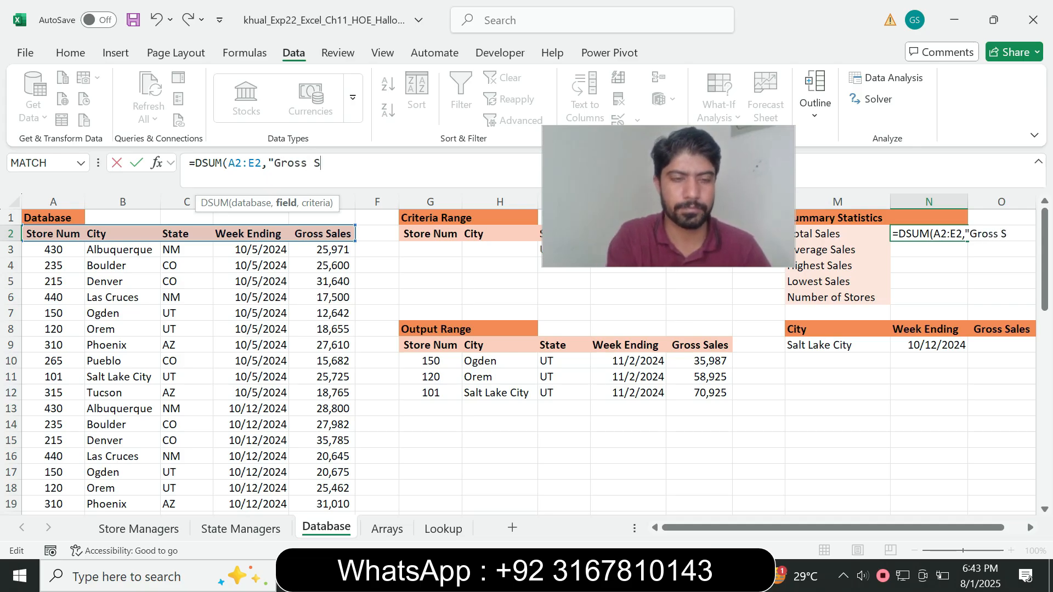
{"action": "type", "text": "al"}
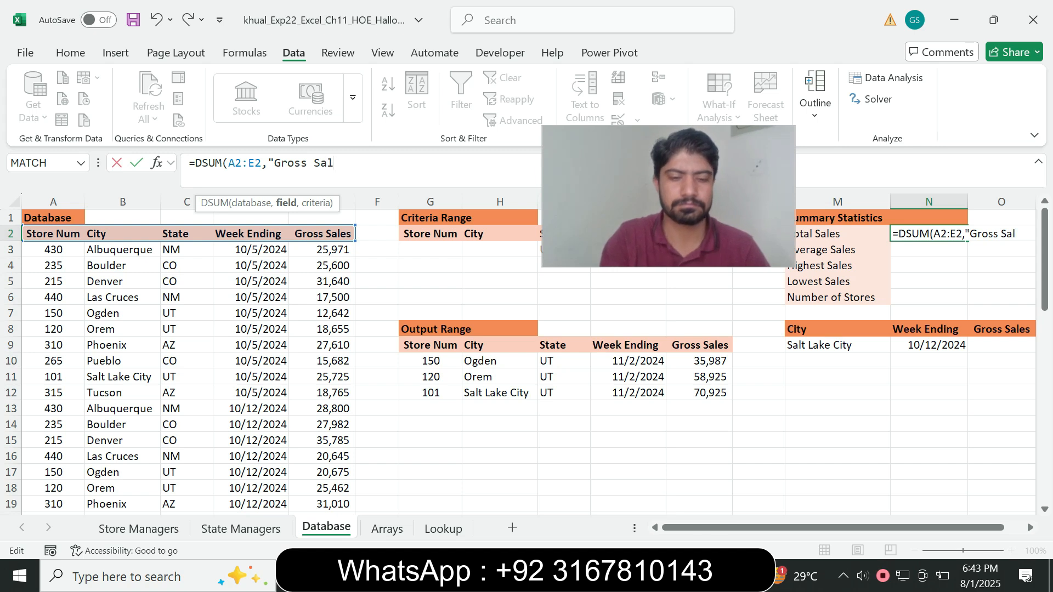
{"action": "type", "text": "es\","}
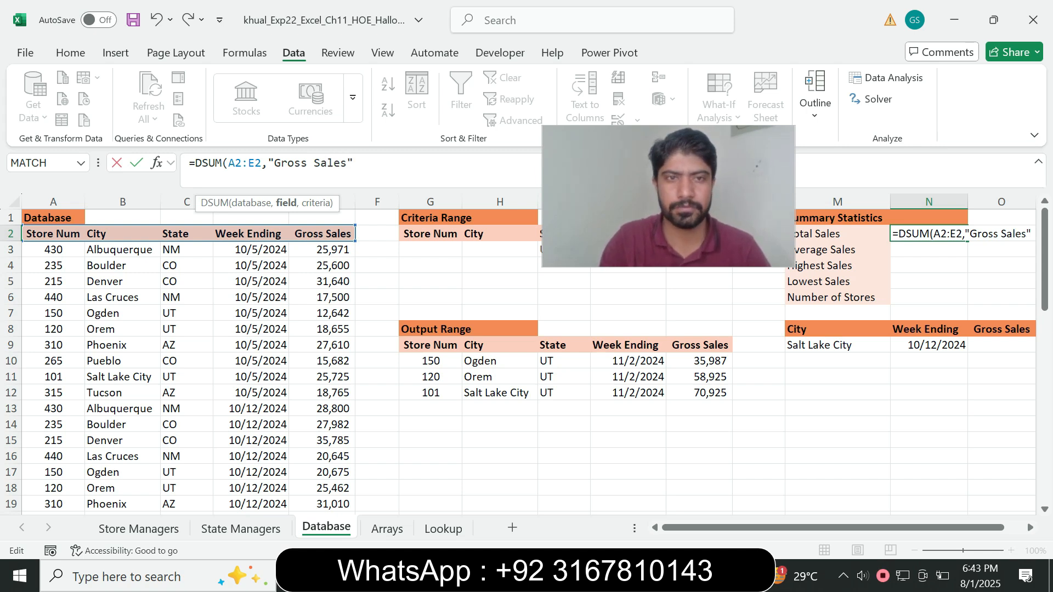
{"action": "type", "text": "G2:K3)"}
{"action": "key", "text": "Return"}
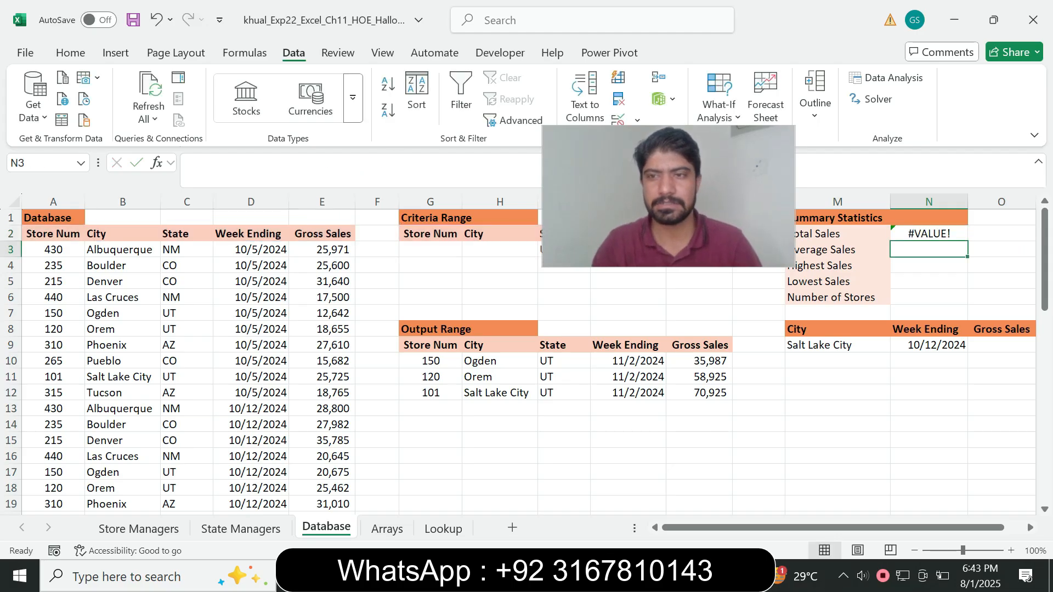
Correct the database range in the DSUM formula of cell N2 to A2:E52.
{"action": "key", "text": "Up"}
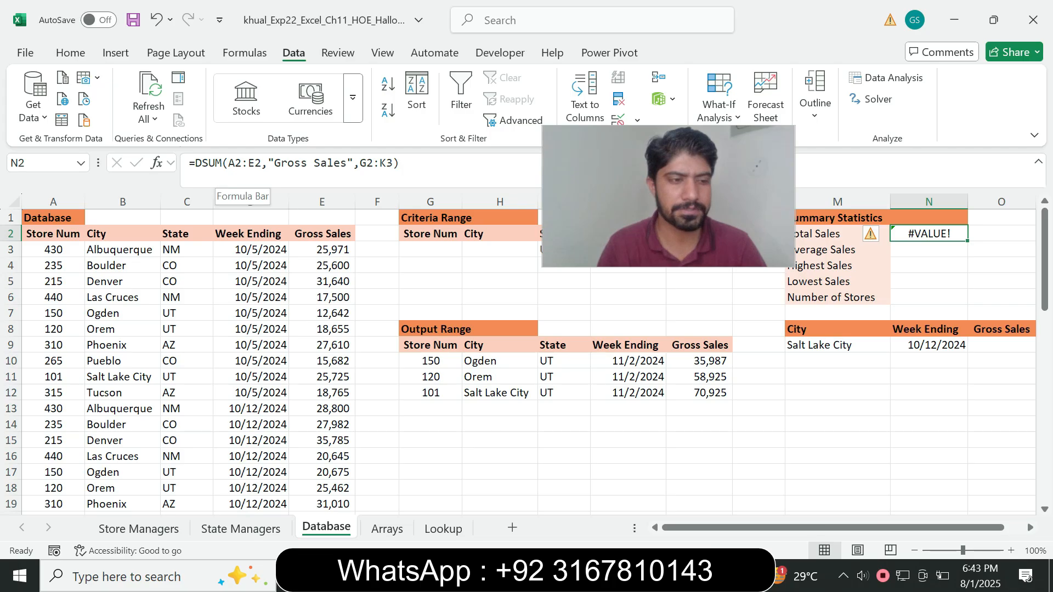
{"action": "left_click", "coordinate": [255, 163]}
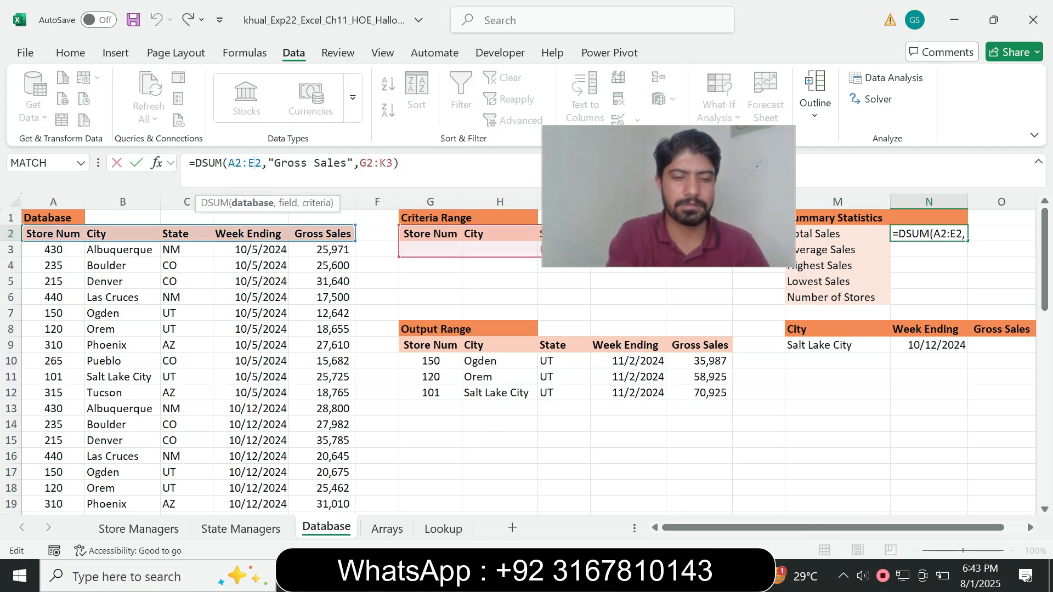
{"action": "type", "text": "5"}
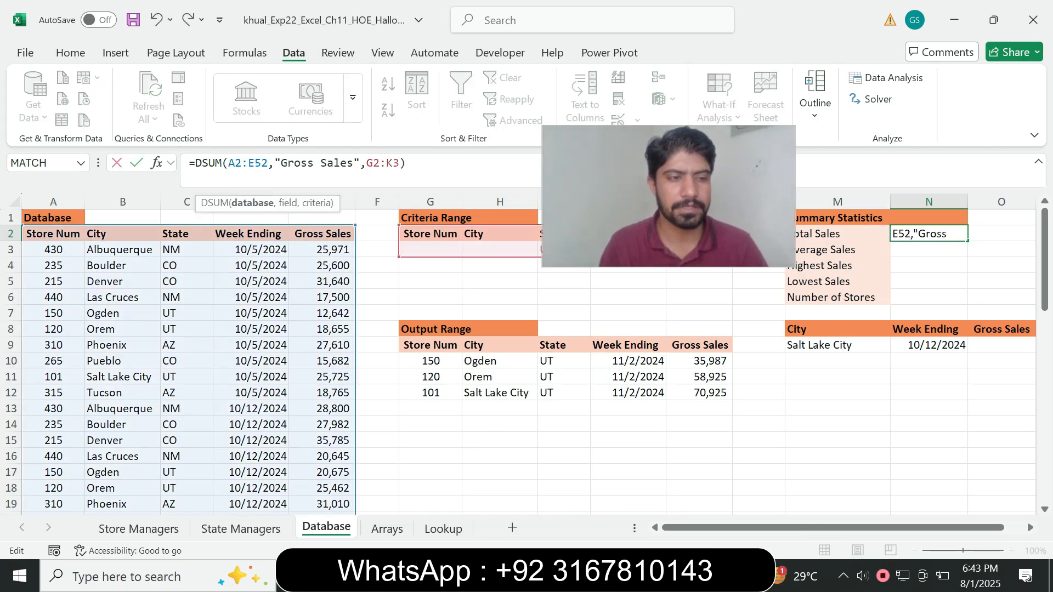
{"action": "key", "text": "Return"}
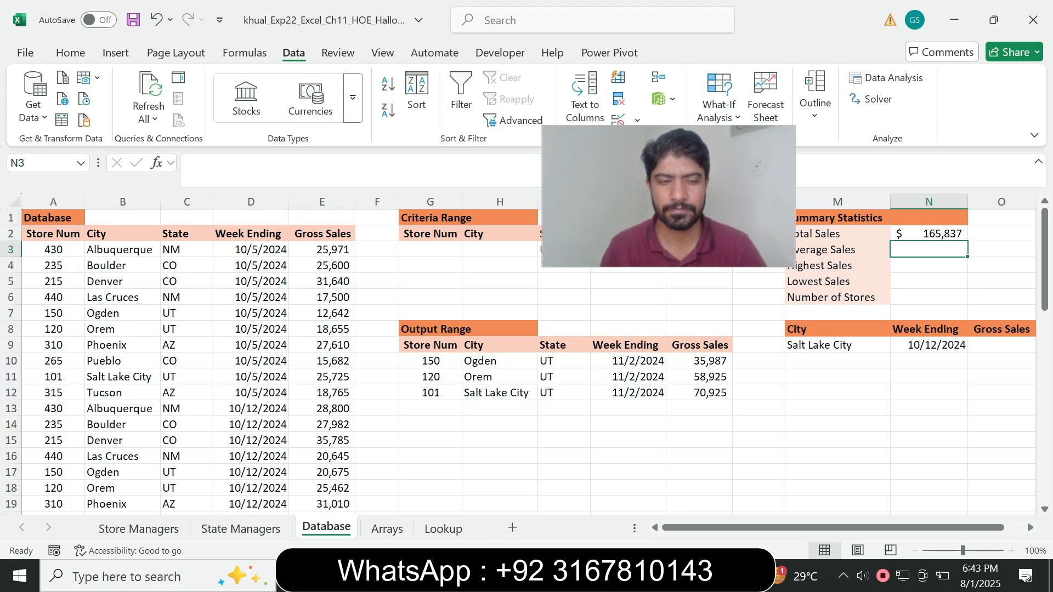
Switch to the Word instructions, reset the step 9 text to font size 9 and remove its highlighting.
{"action": "key", "text": "alt+Tab"}
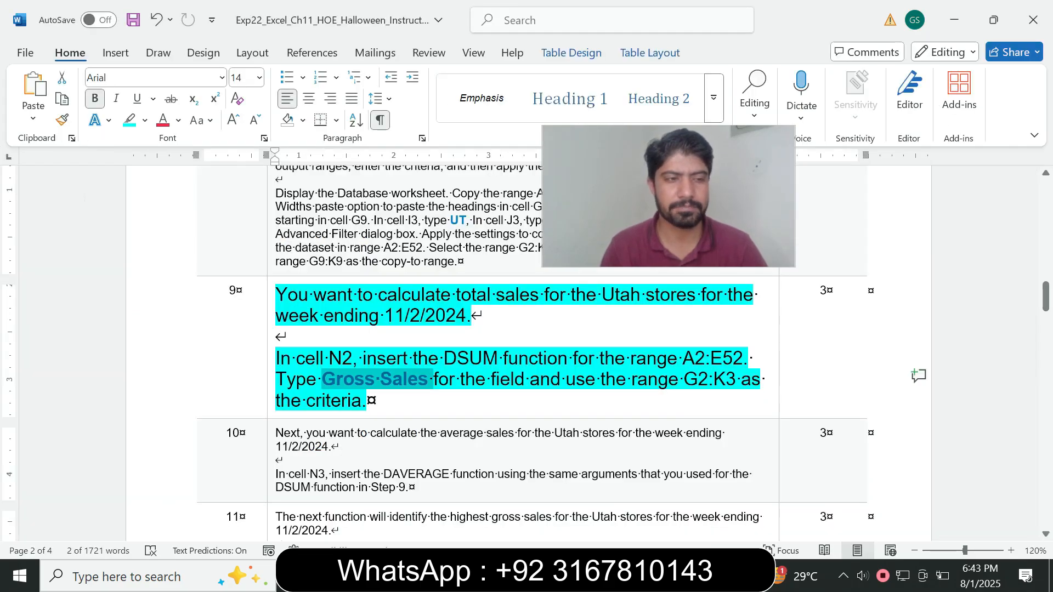
{"action": "left_click", "coordinate": [270, 398]}
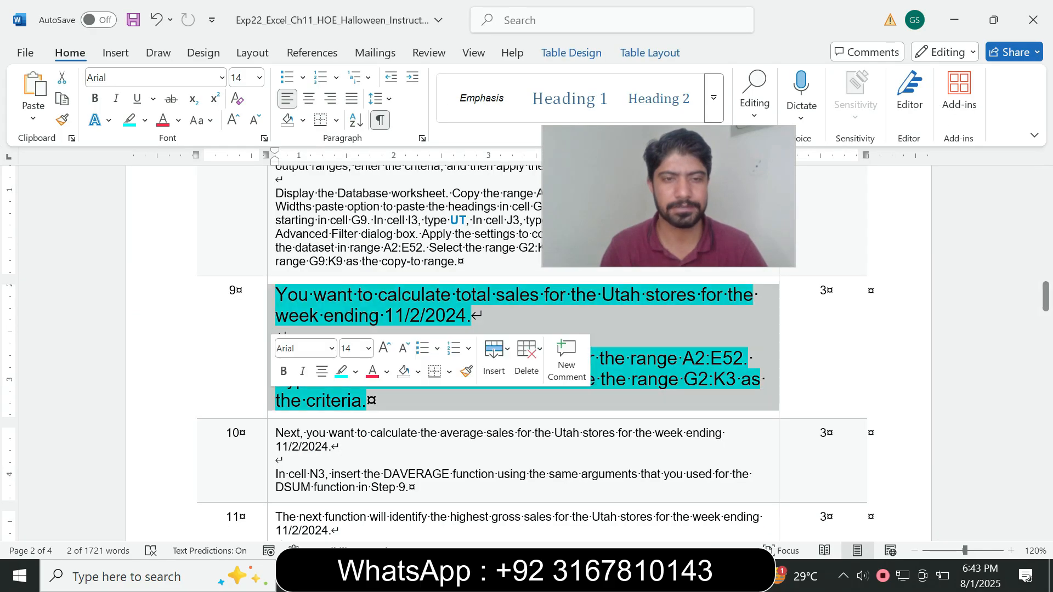
{"action": "left_click", "coordinate": [369, 349]}
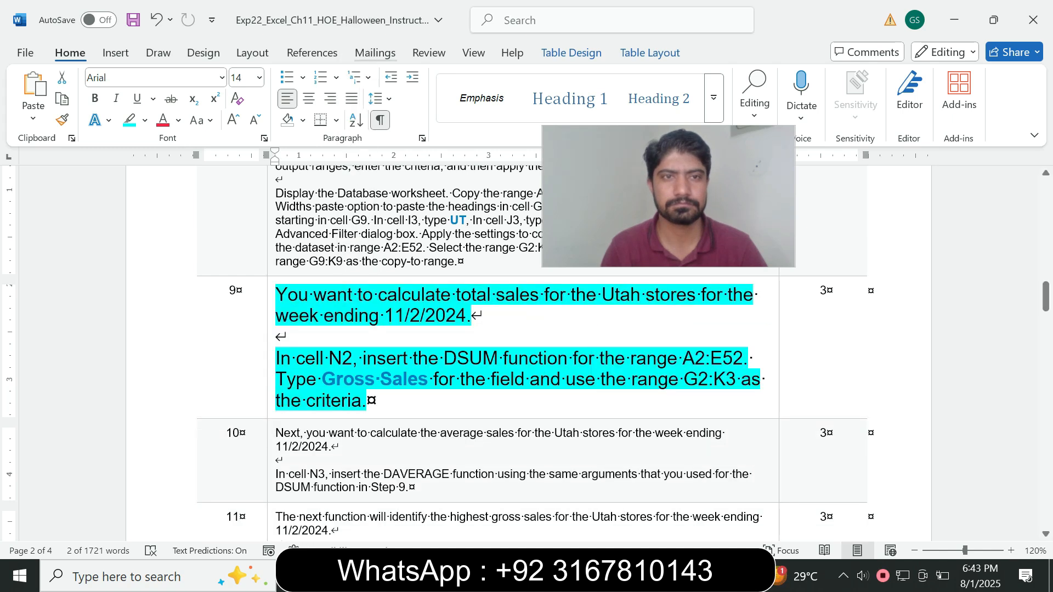
{"action": "left_click", "coordinate": [351, 43]}
{"action": "left_click", "coordinate": [145, 120]}
{"action": "left_click", "coordinate": [170, 253]}
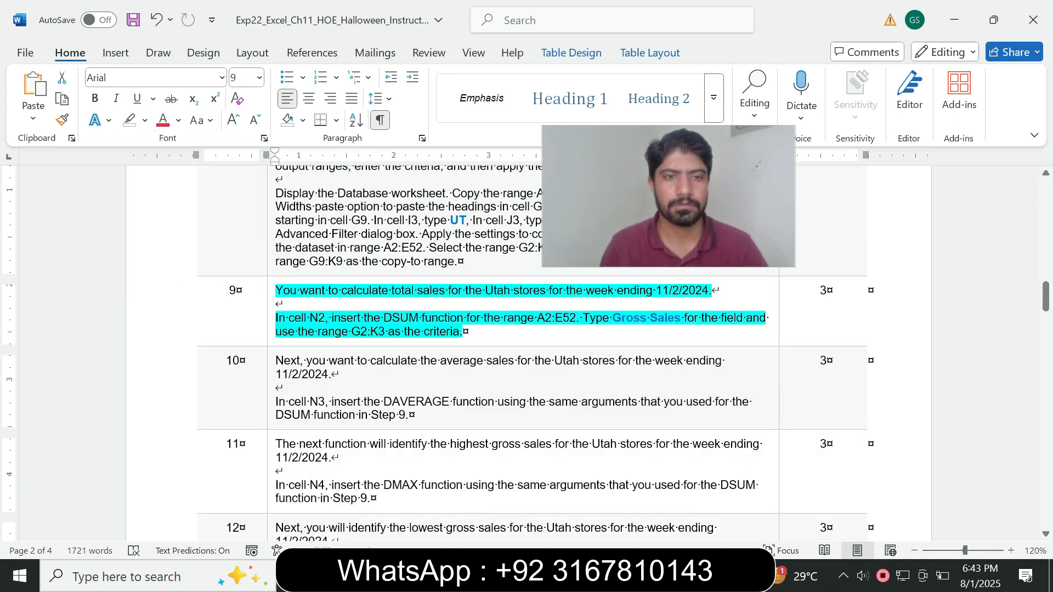
Enlarge the step 10 instruction text to font size 14 and highlight it in turquoise.
{"action": "left_click", "coordinate": [271, 403]}
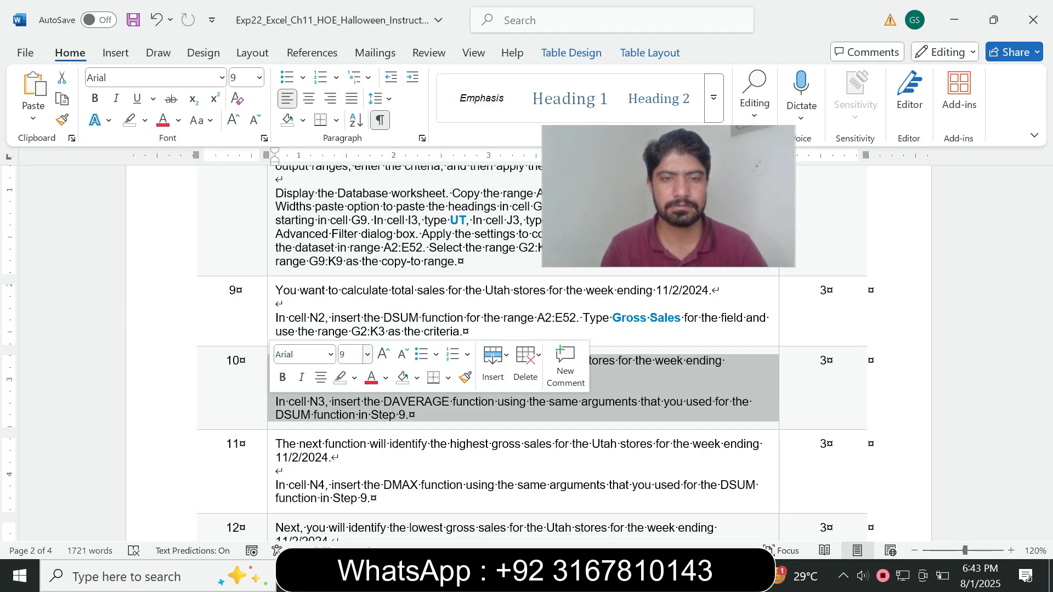
{"action": "left_click", "coordinate": [366, 355]}
{"action": "left_click", "coordinate": [353, 149]}
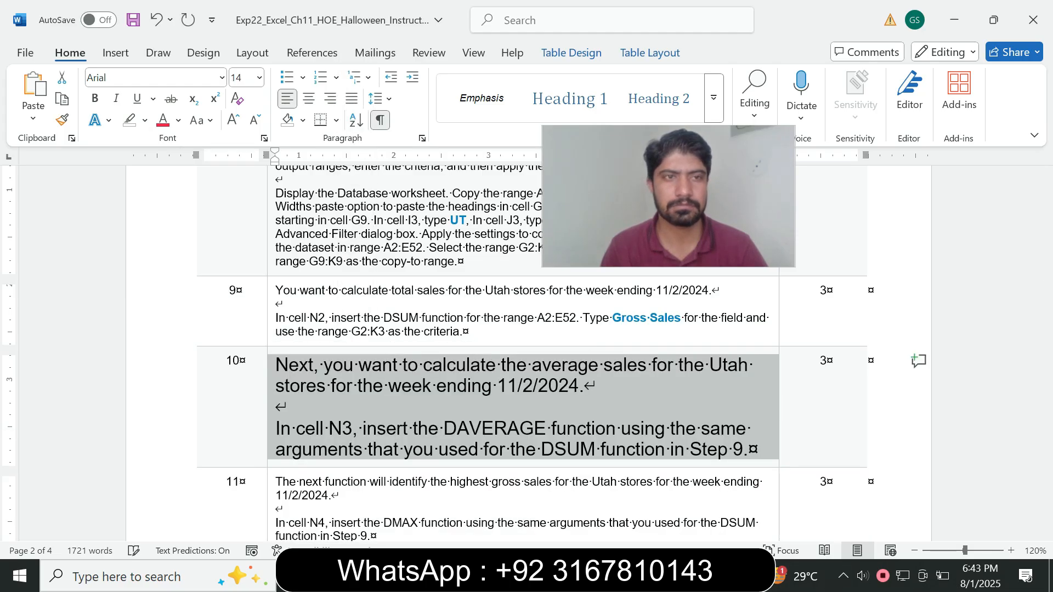
{"action": "left_click", "coordinate": [144, 121]}
{"action": "left_click", "coordinate": [182, 177]}
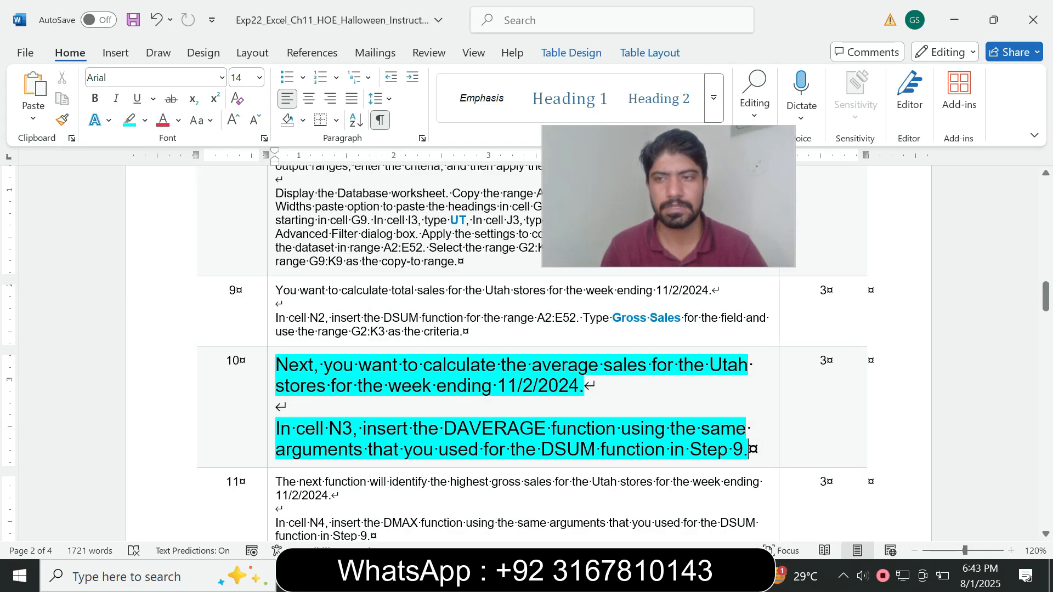
{"action": "left_click_drag", "start_coordinate": [1046, 296], "coordinate": [1046, 300]}
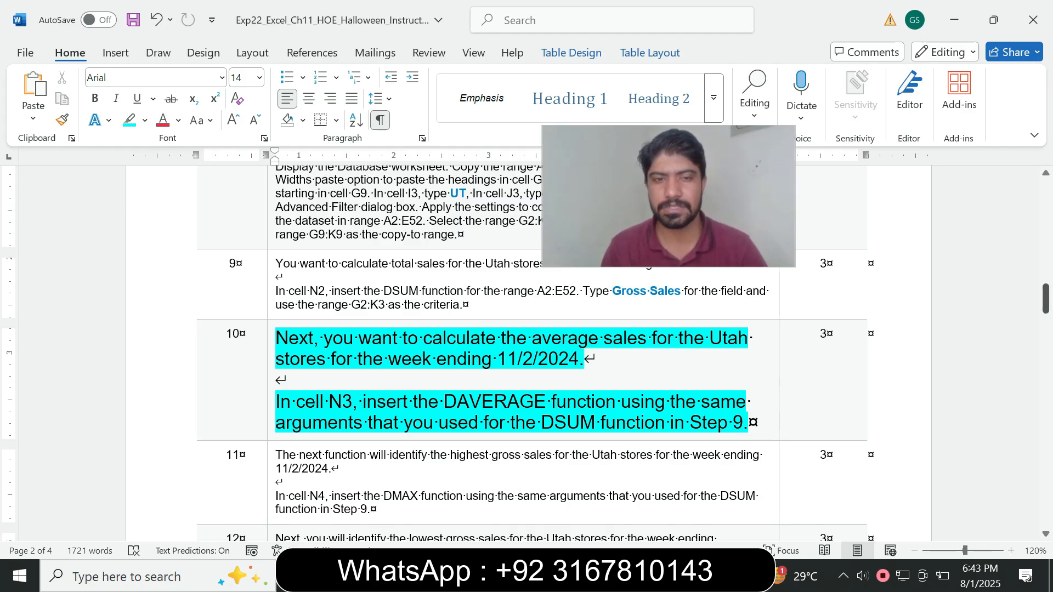
{"action": "left_click_drag", "start_coordinate": [1046, 298], "coordinate": [1045, 300]}
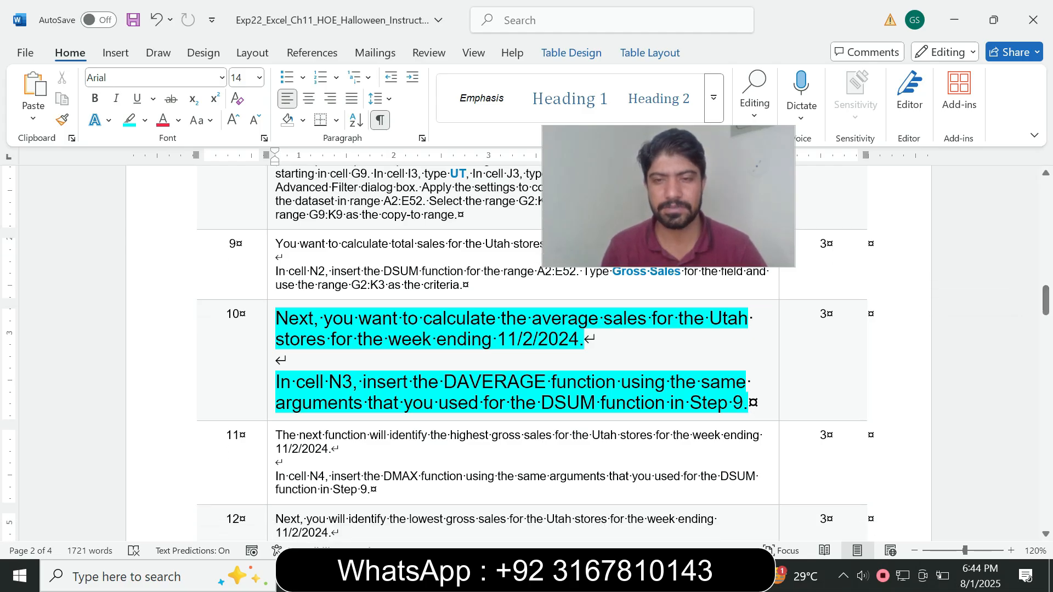
Switch to the Excel workbook and enter =DAVERAGE(A2:E52,"Gross Sales",G2:K3) in cell N3 for the average sales.
{"action": "key", "text": "alt+Tab"}
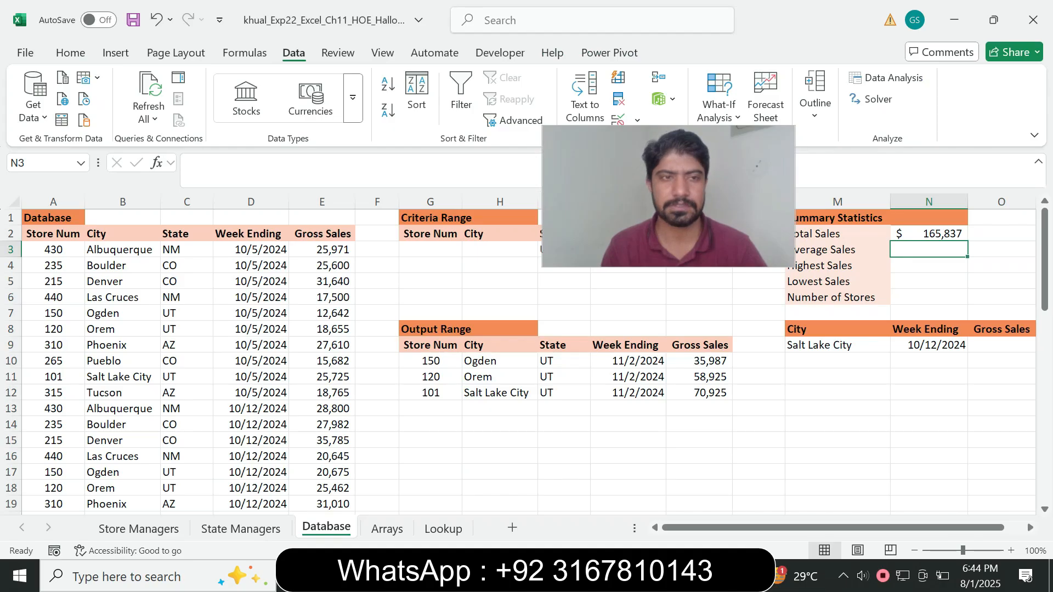
{"action": "left_click", "coordinate": [41, 163]}
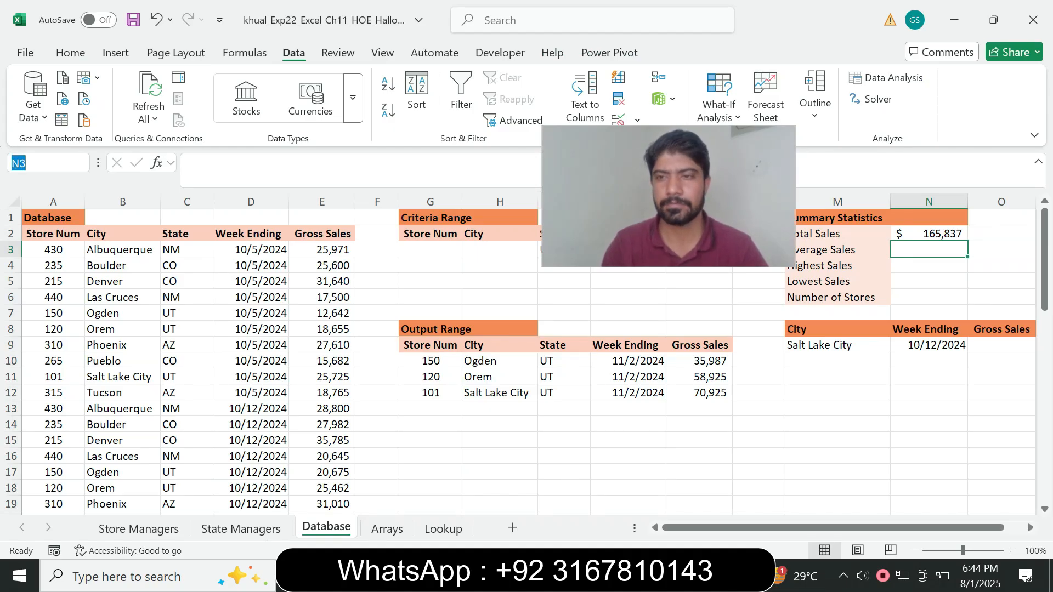
{"action": "key", "text": "Escape"}
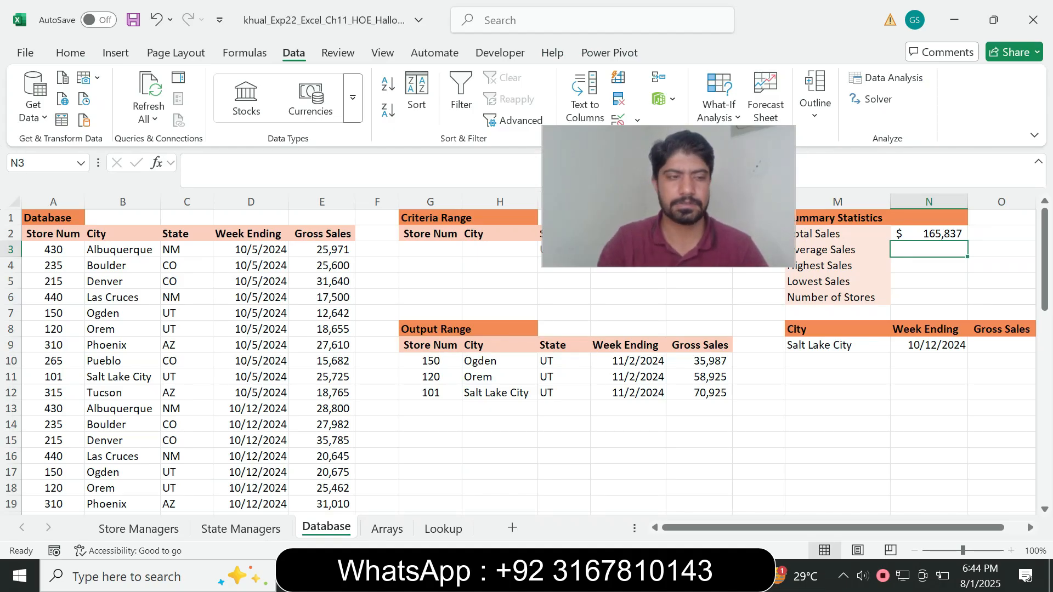
{"action": "type", "text": "=dav"}
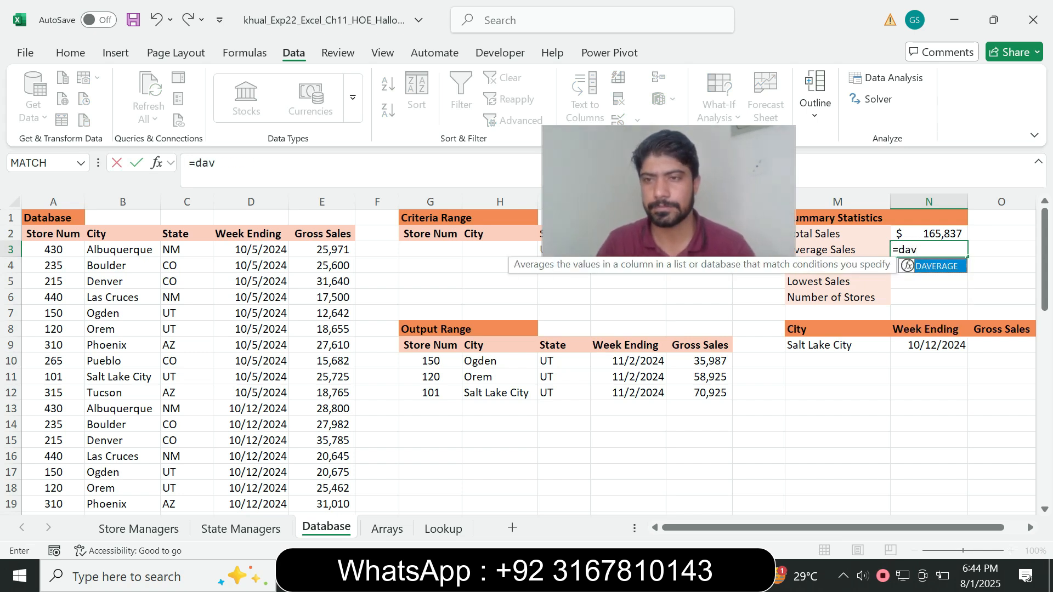
{"action": "key", "text": "Tab"}
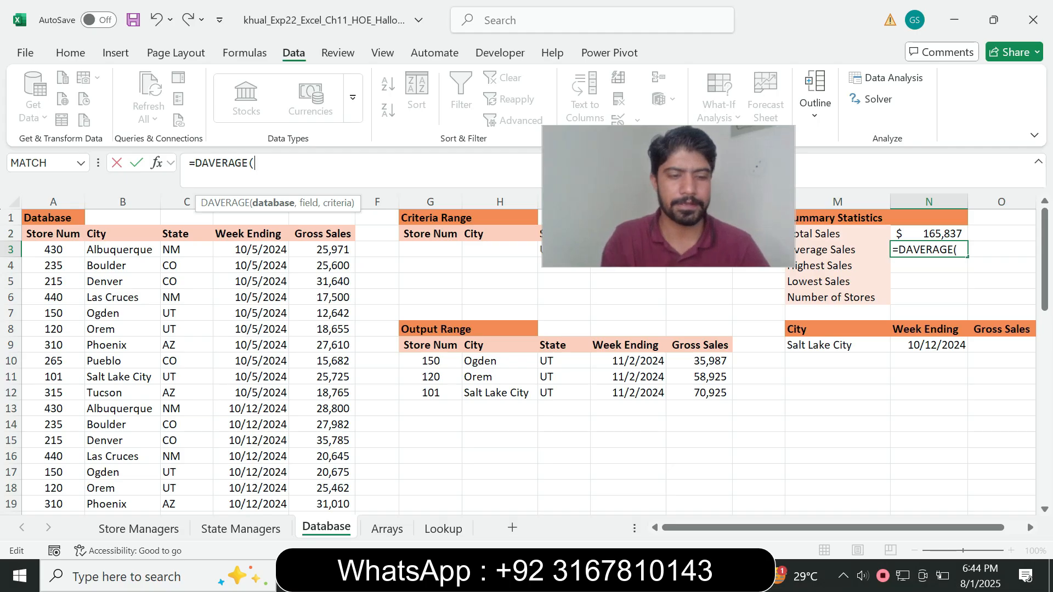
{"action": "type", "text": "A2"}
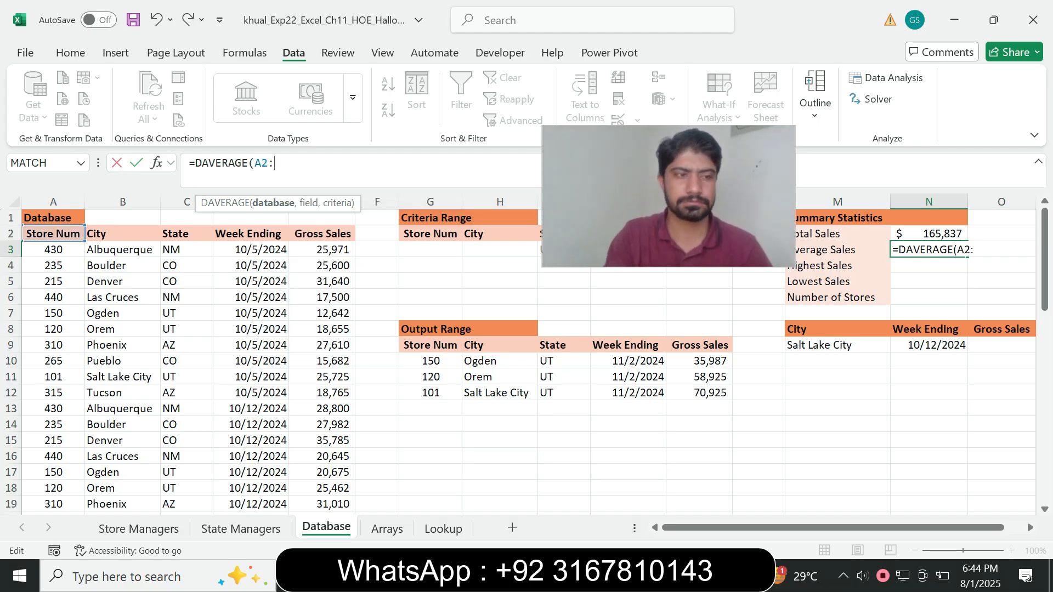
{"action": "type", "text": ":E52"}
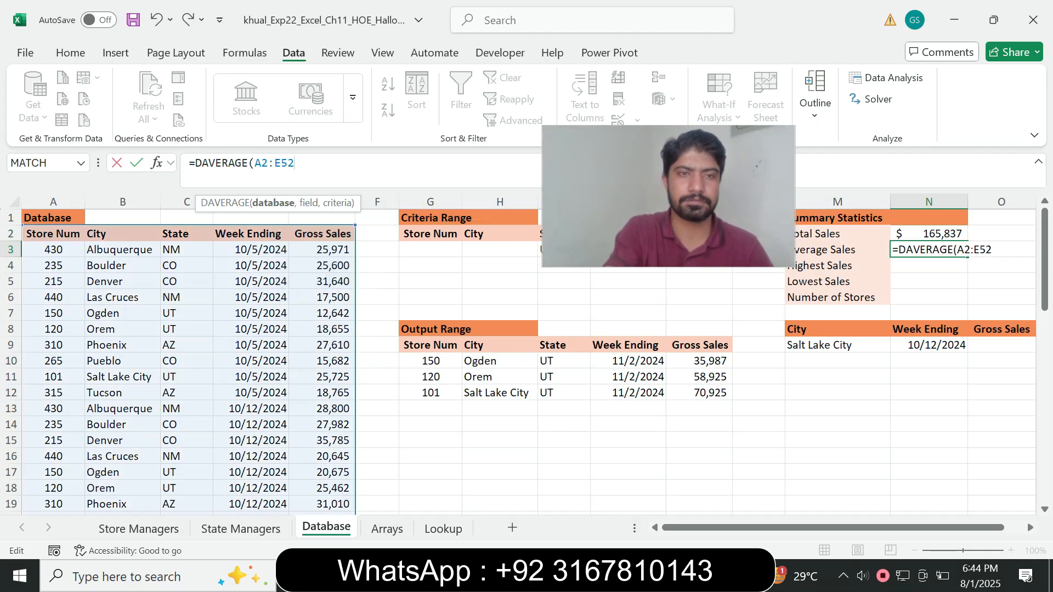
{"action": "type", "text": ","}
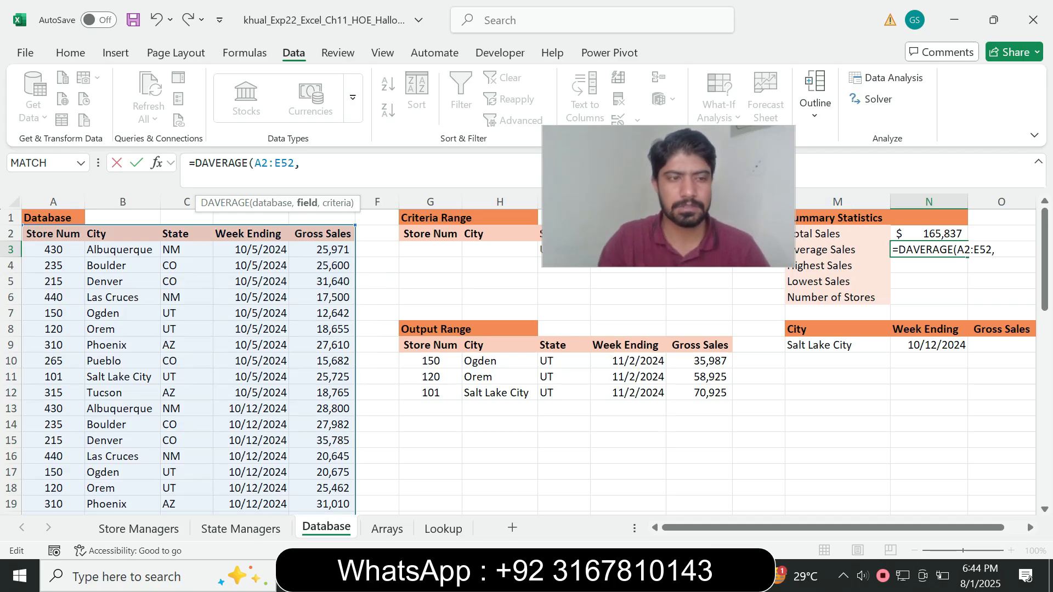
{"action": "type", "text": "\"Gross"}
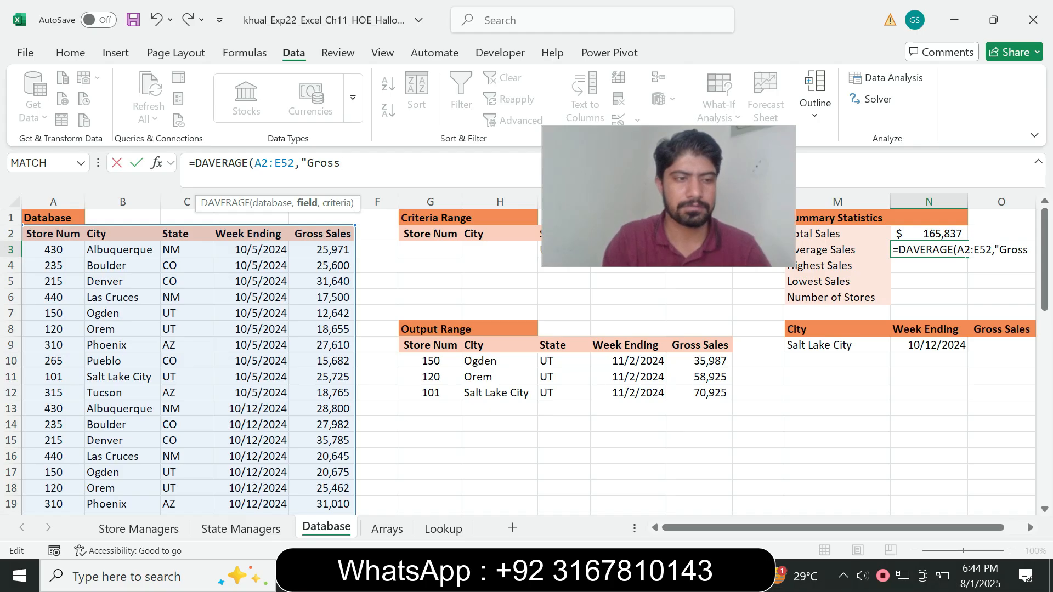
{"action": "type", "text": " Sales"}
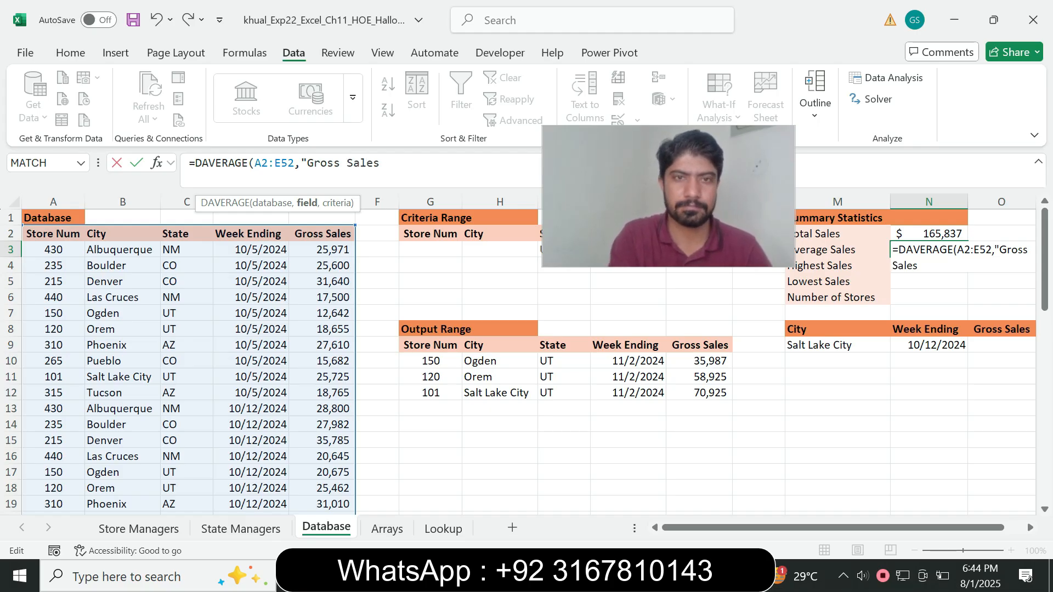
{"action": "type", "text": "\",G2:K3"}
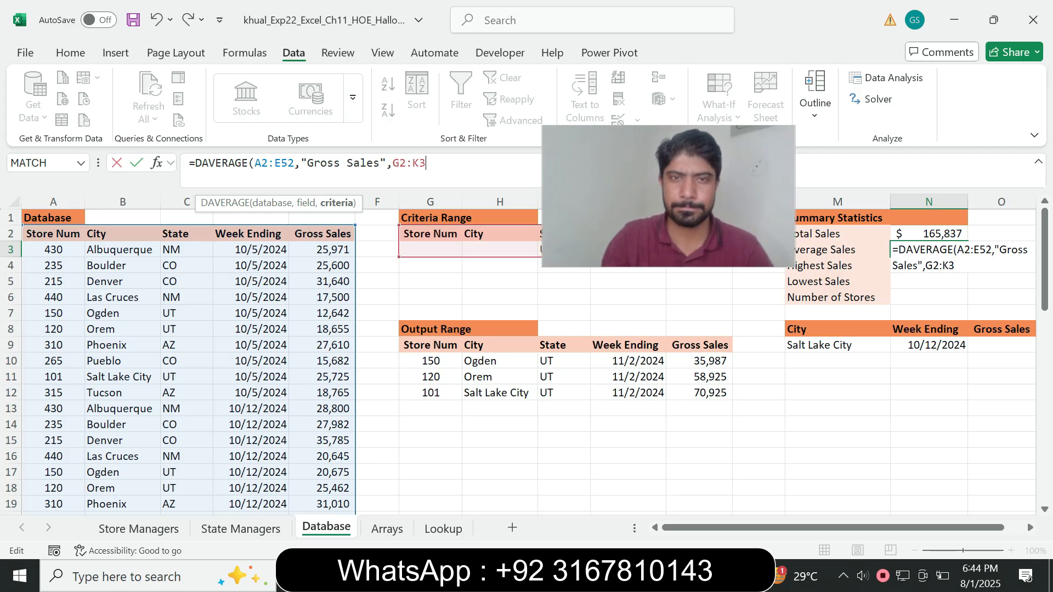
{"action": "type", "text": ")"}
{"action": "key", "text": "Return"}
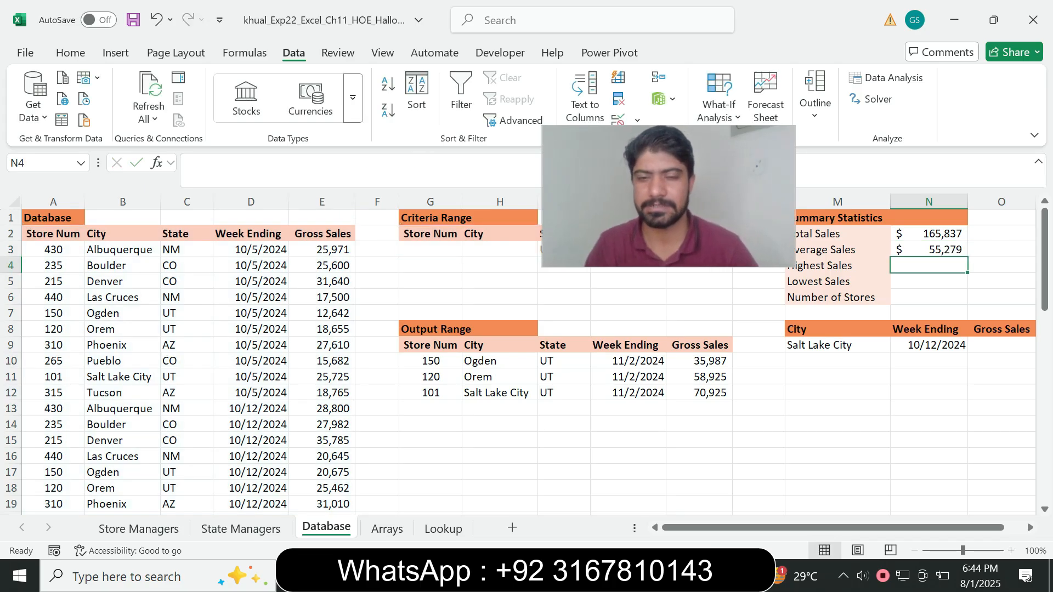
Switch to the Word instructions, reset the step 10 text to font size 9 and remove its highlighting.
{"action": "key", "text": "alt+Tab"}
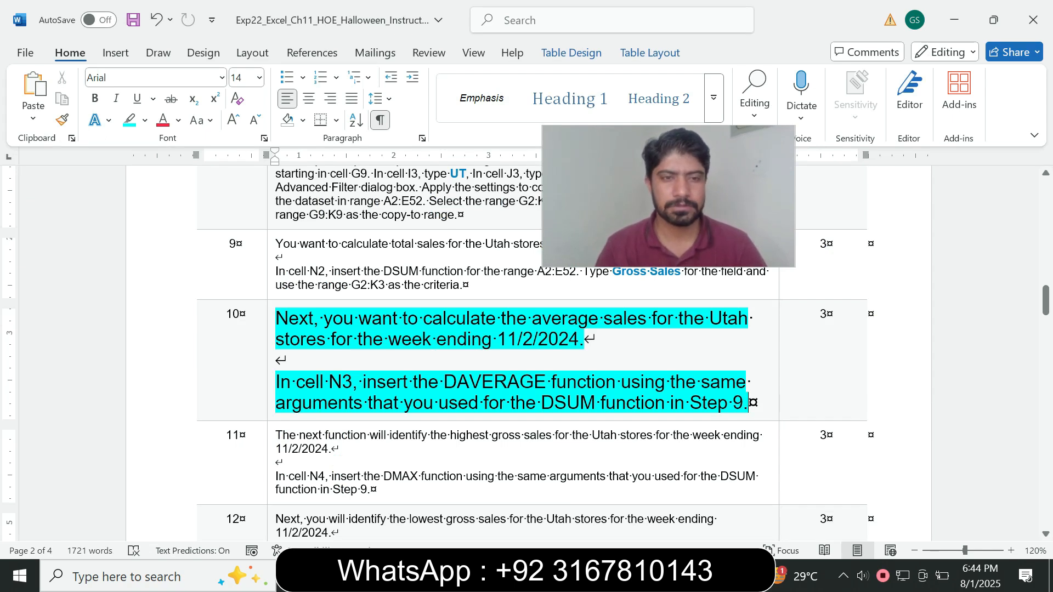
{"action": "left_click", "coordinate": [270, 376]}
{"action": "left_click", "coordinate": [367, 324]}
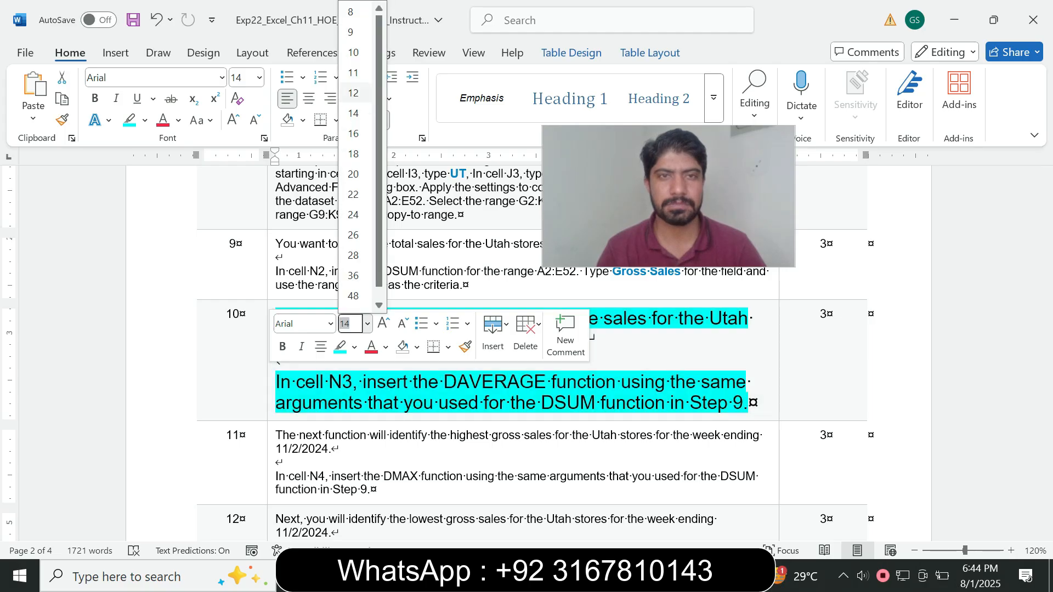
{"action": "left_click", "coordinate": [353, 31]}
{"action": "left_click", "coordinate": [145, 120]}
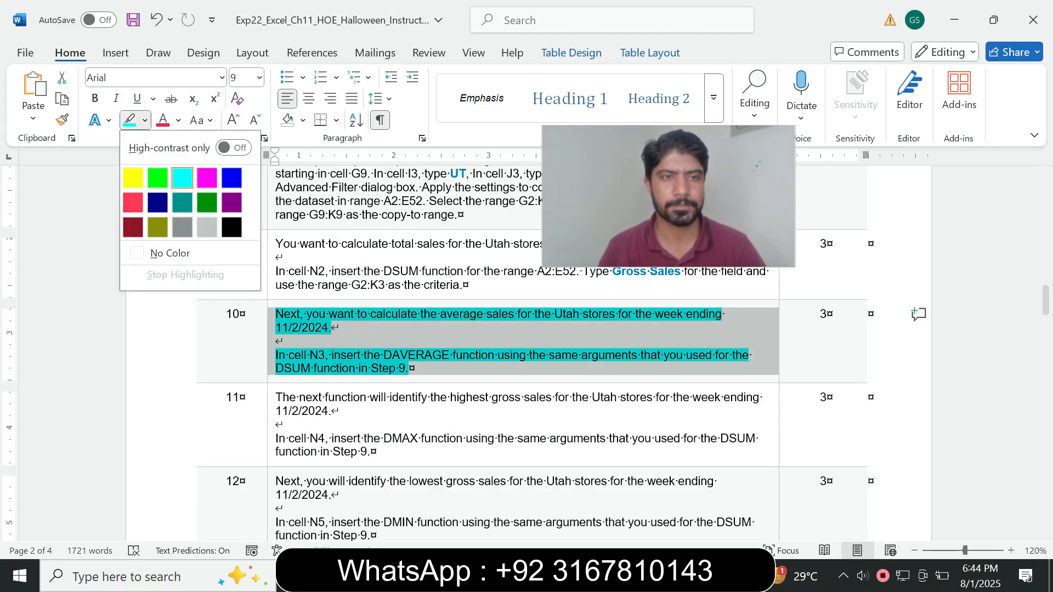
{"action": "left_click", "coordinate": [171, 252]}
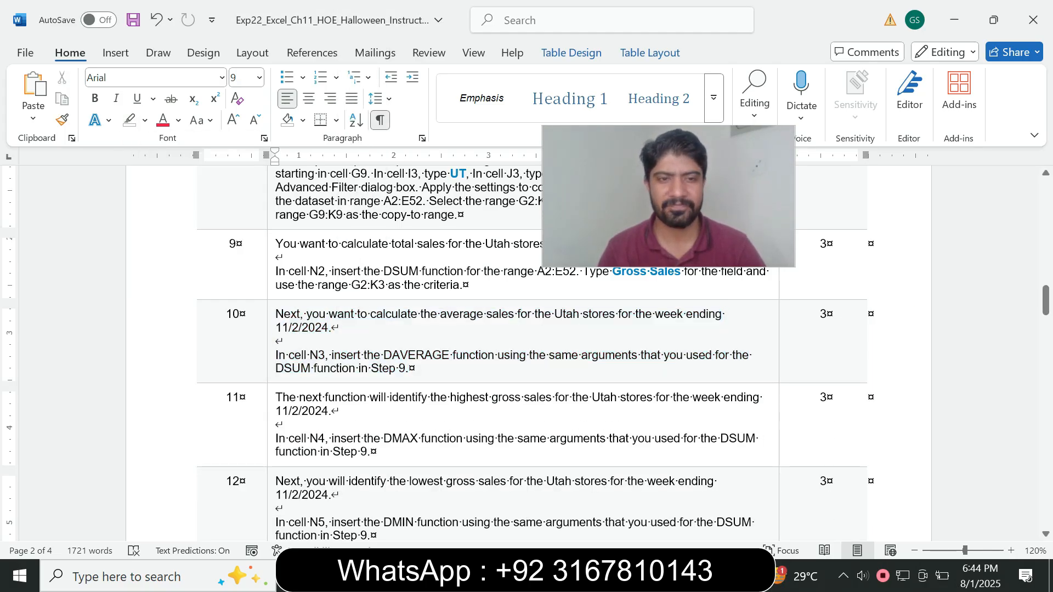
Enlarge the step 11 instruction text to font size 14 and highlight it in turquoise.
{"action": "left_click", "coordinate": [271, 406]}
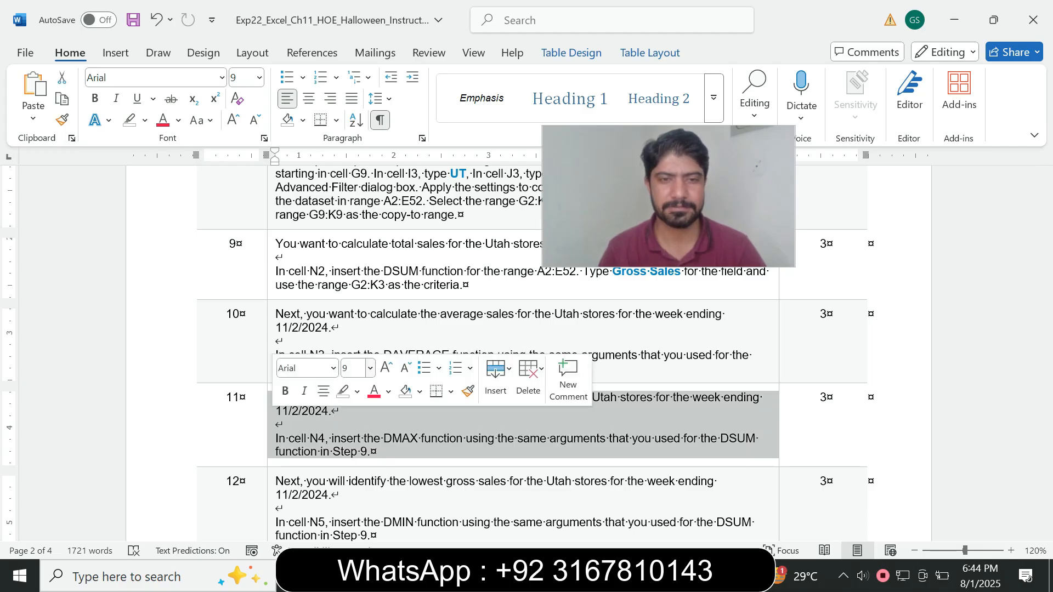
{"action": "left_click", "coordinate": [369, 368]}
{"action": "left_click", "coordinate": [356, 144]}
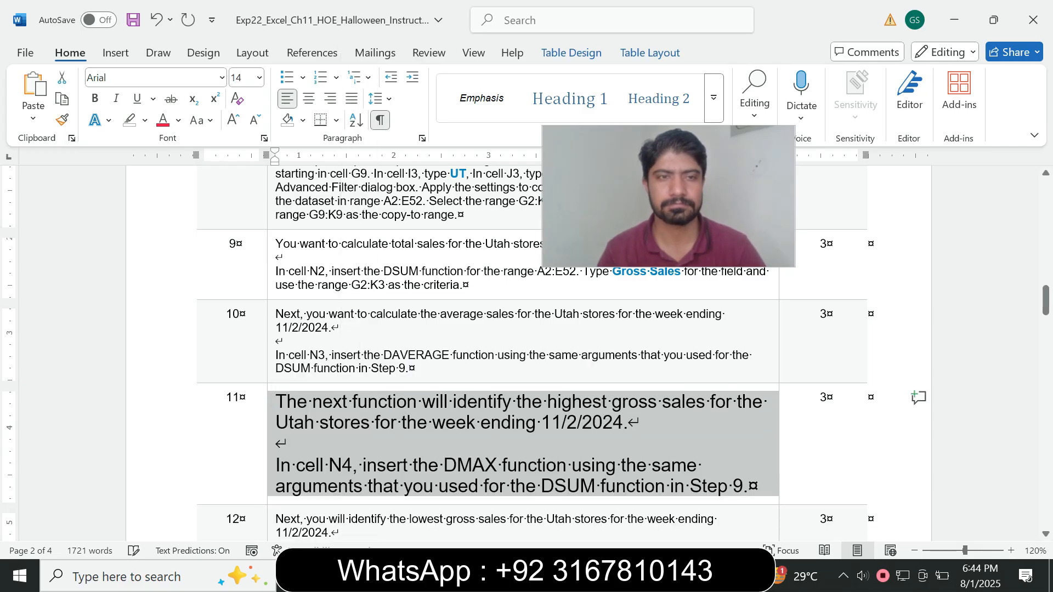
{"action": "left_click", "coordinate": [144, 120]}
{"action": "left_click", "coordinate": [166, 162]}
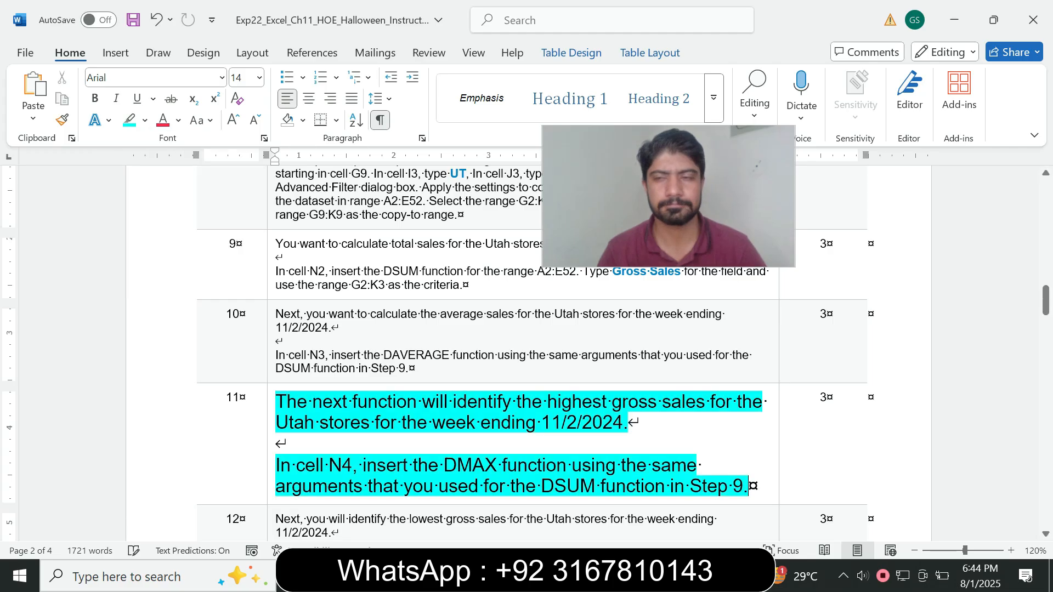
{"action": "left_click_drag", "start_coordinate": [1045, 300], "coordinate": [1045, 308]}
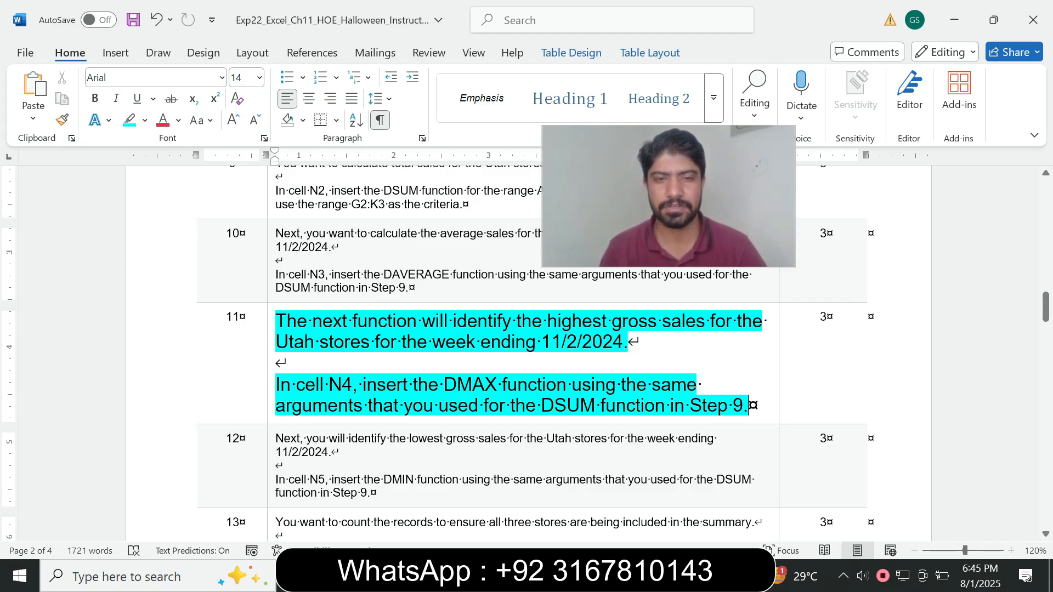
{"action": "left_click_drag", "start_coordinate": [297, 384], "coordinate": [540, 406]}
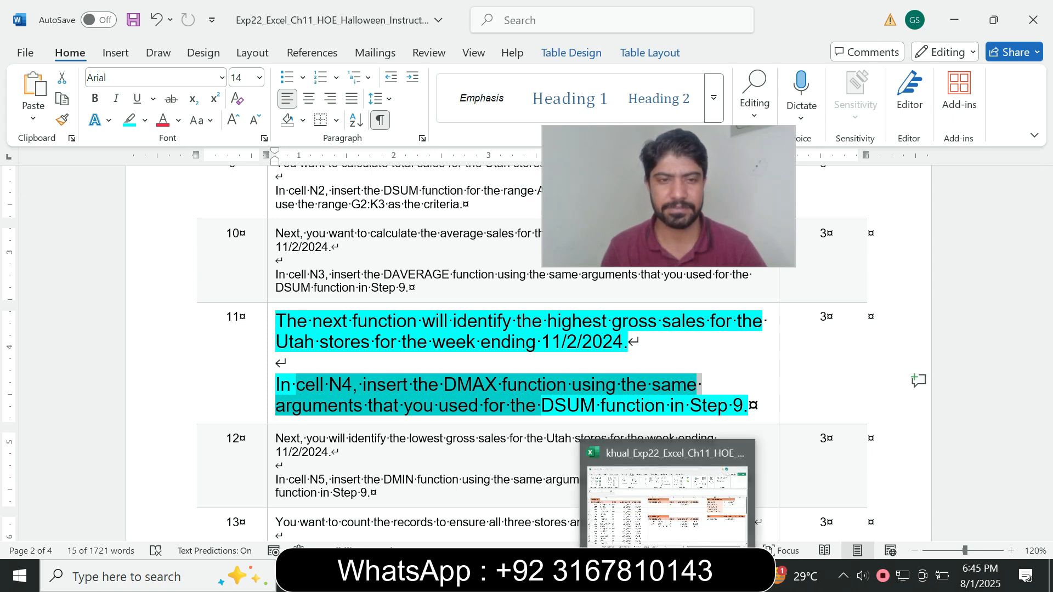
Switch to the Excel workbook and enter =DMAX(A2:E52,"Gross Sales",G2:K3) in cell N4 for the highest sales.
{"action": "left_click", "coordinate": [669, 575]}
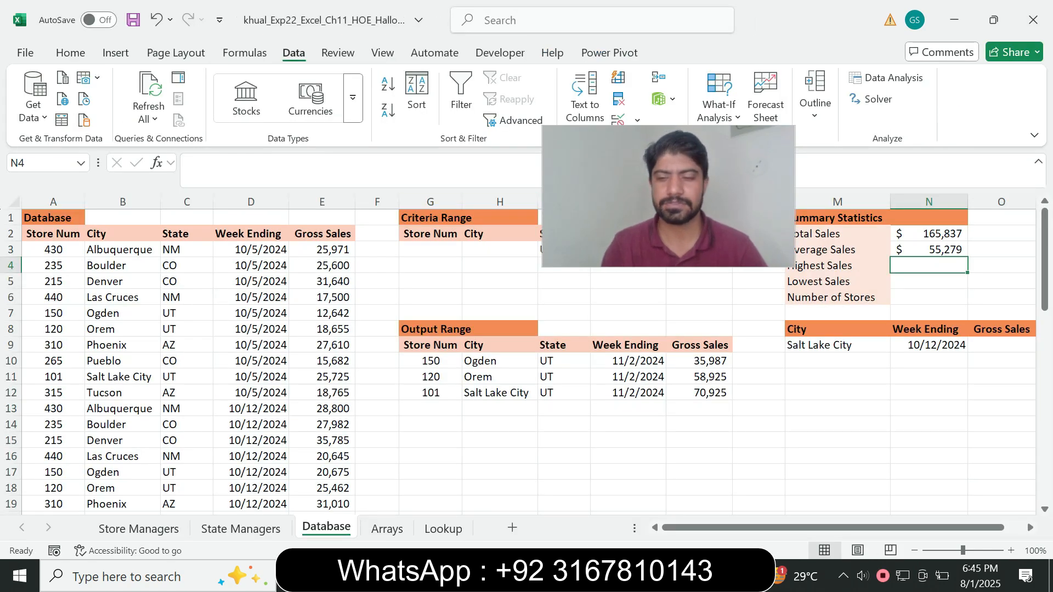
{"action": "type", "text": "=dmax"}
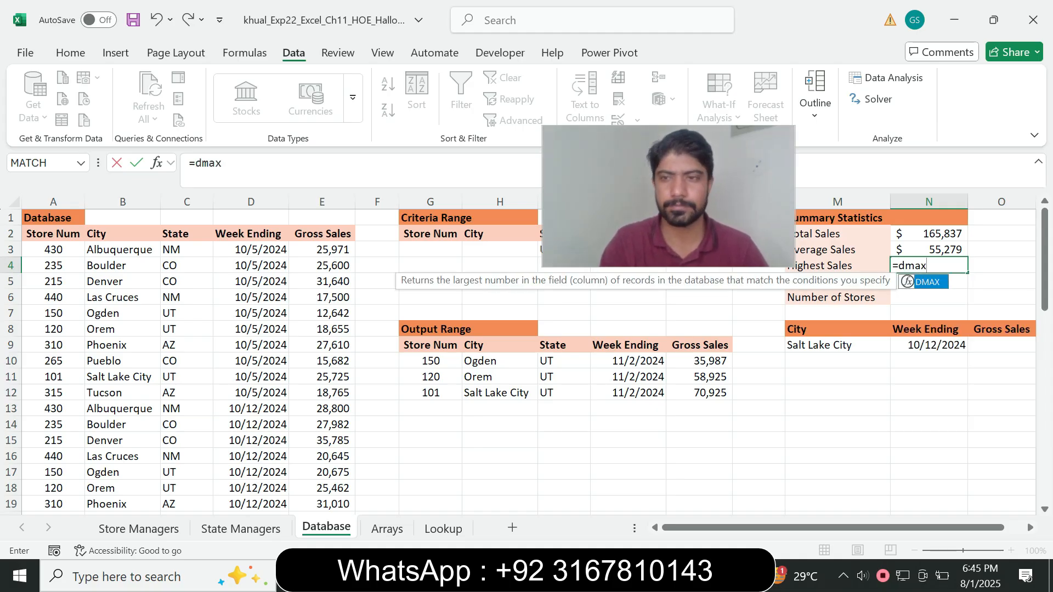
{"action": "key", "text": "Tab"}
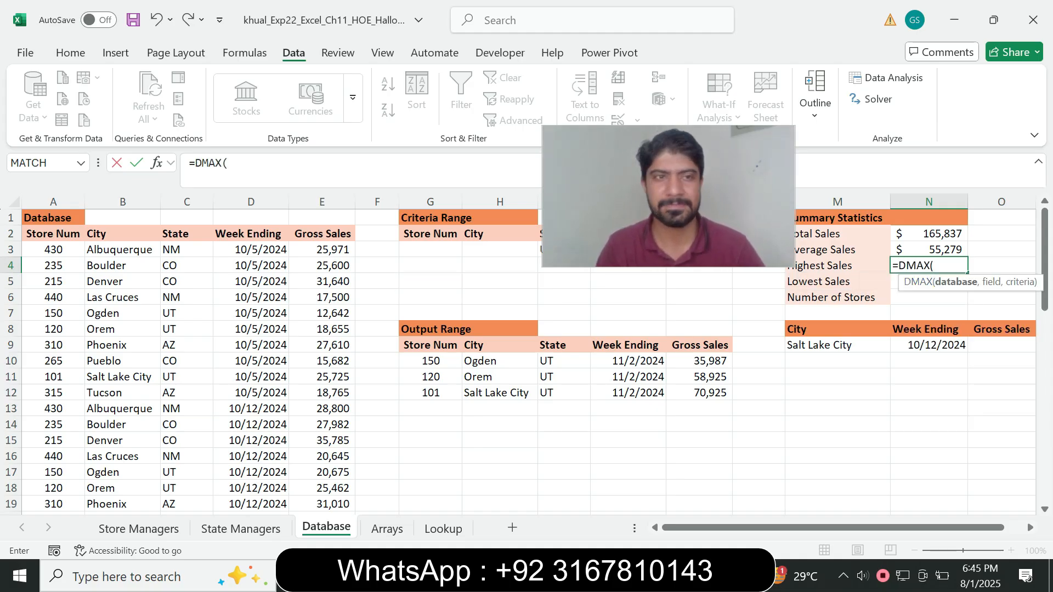
{"action": "type", "text": "A"}
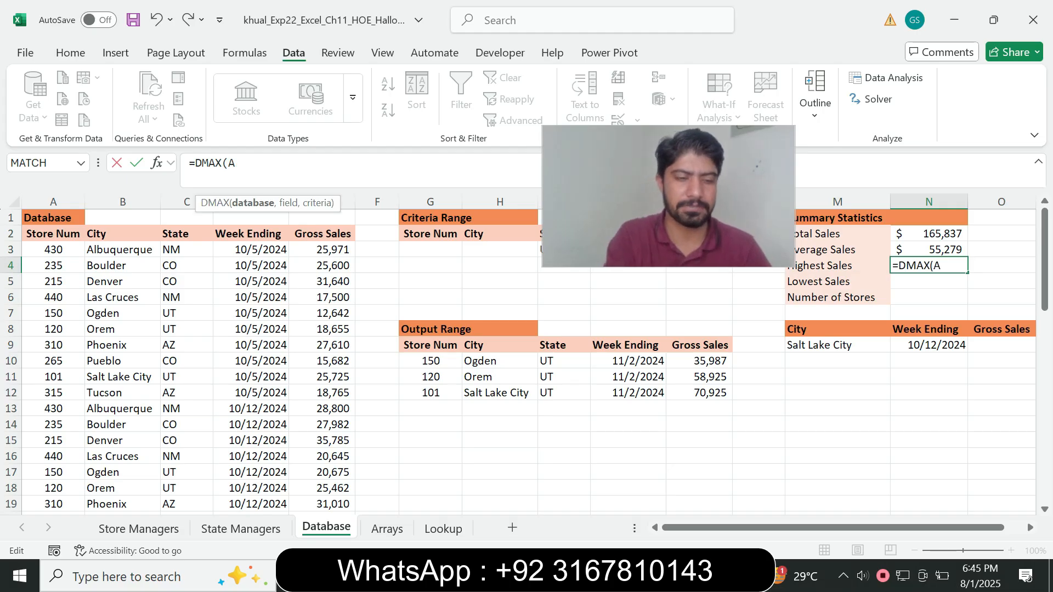
{"action": "type", "text": "2:E52"}
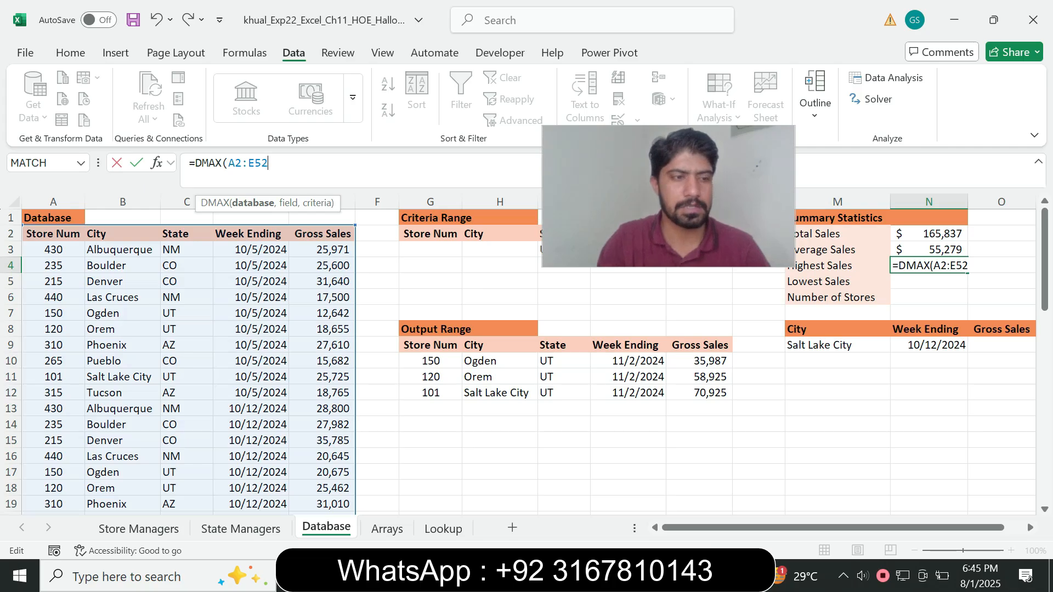
{"action": "type", "text": ",\""}
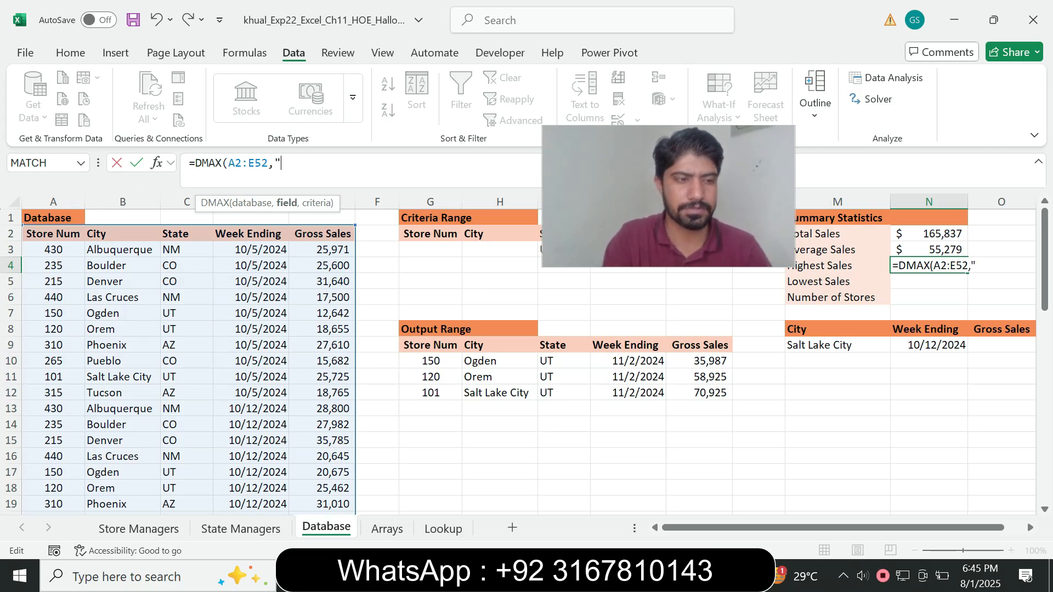
{"action": "type", "text": "Gross"}
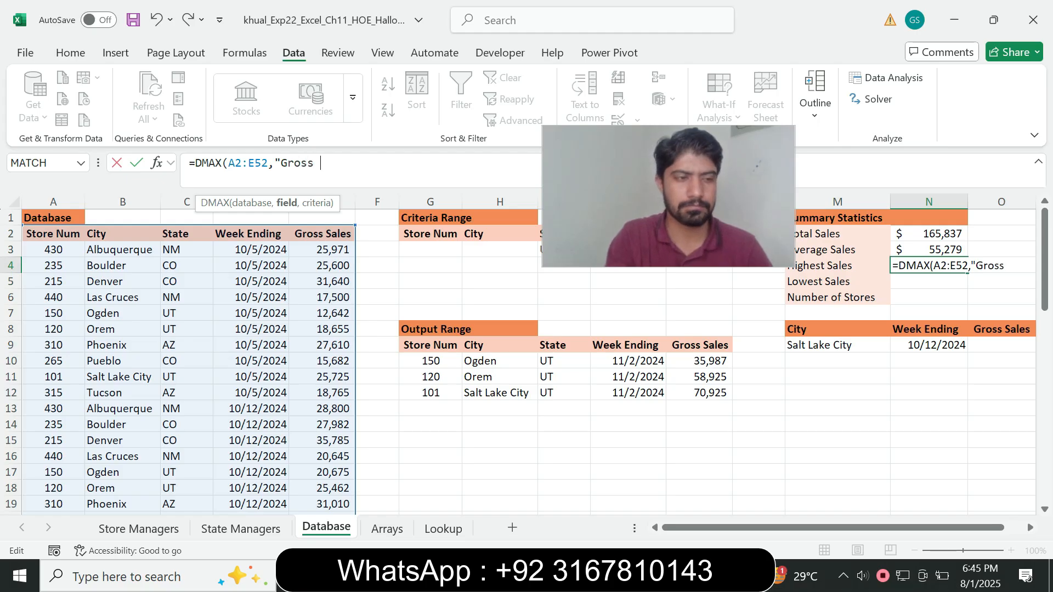
{"action": "type", "text": " Sale"}
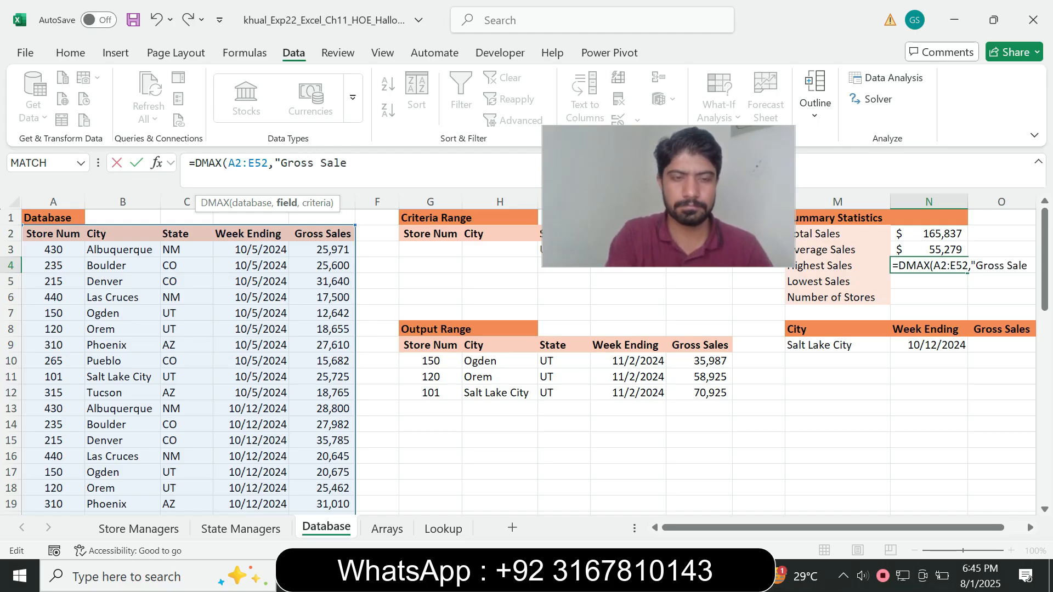
{"action": "type", "text": "s\""}
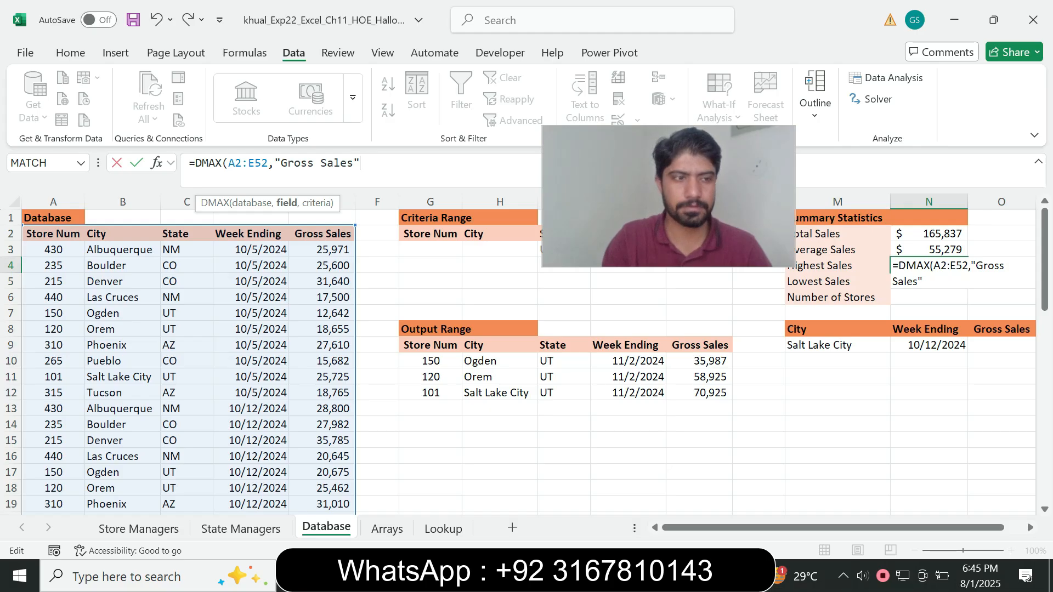
{"action": "type", "text": ","}
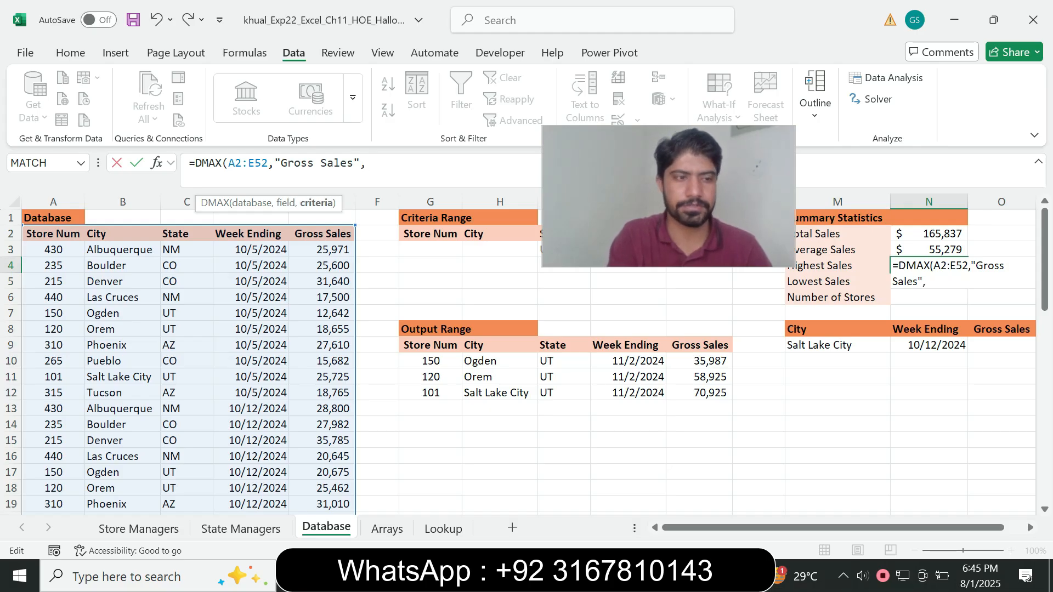
{"action": "type", "text": "G2"}
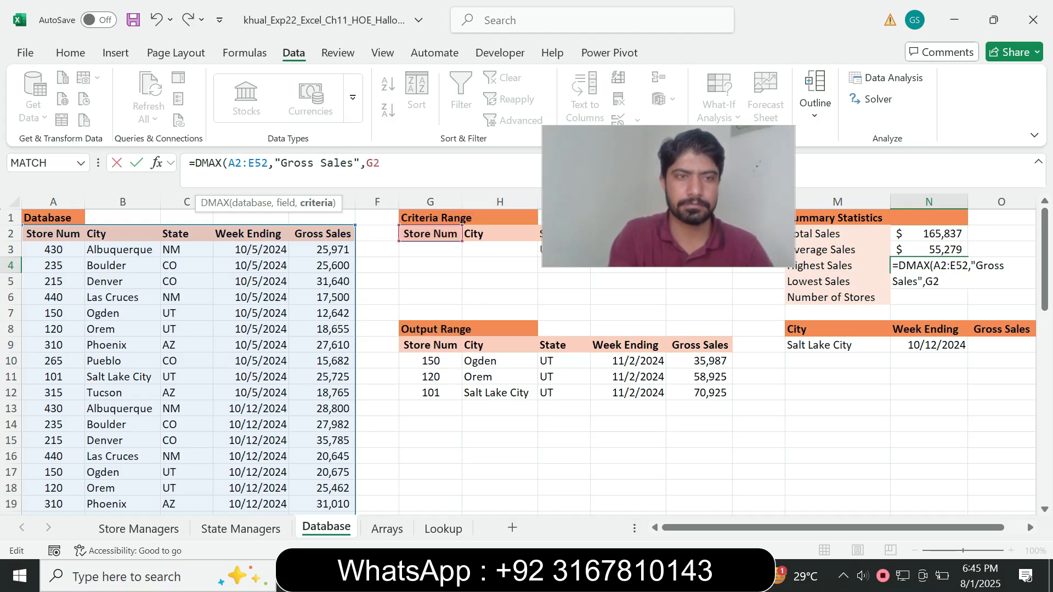
{"action": "type", "text": ":K3"}
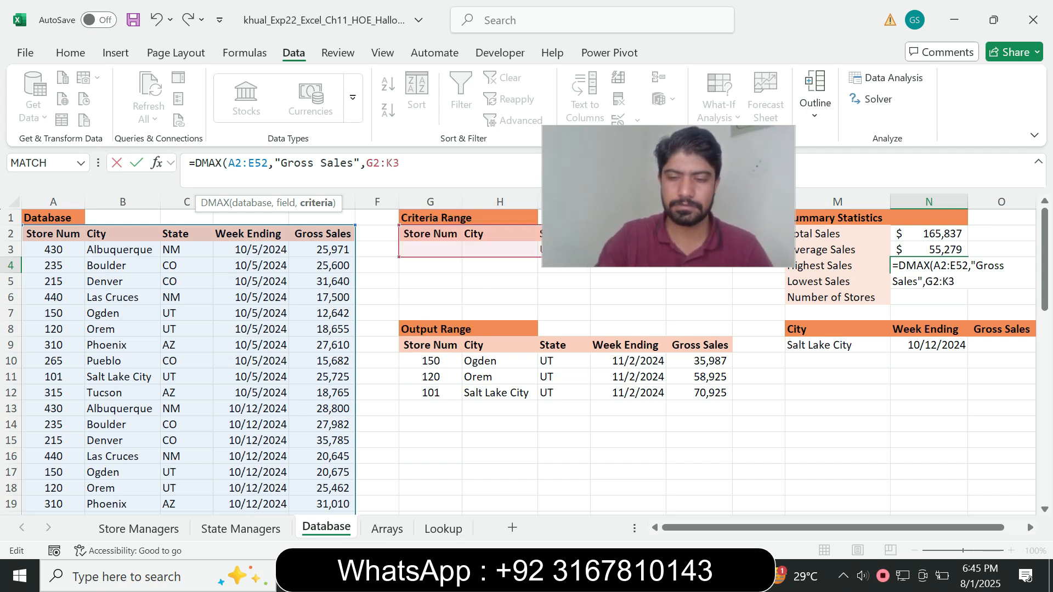
{"action": "type", "text": ")"}
{"action": "key", "text": "Return"}
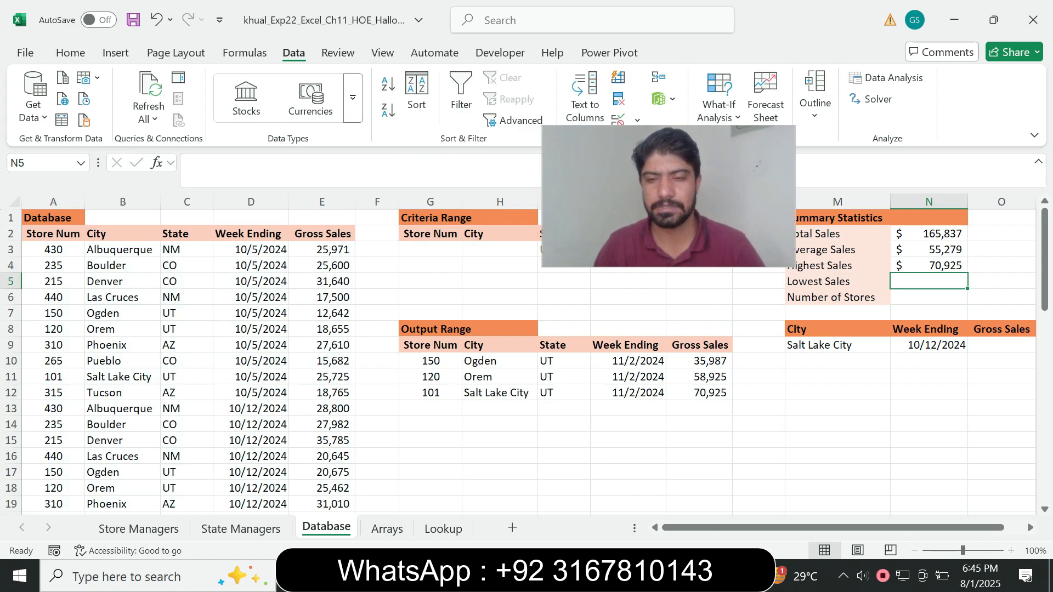
Switch to the Word instructions, reset the step 11 text to font size 9 and remove its highlighting.
{"action": "key", "text": "alt+Tab"}
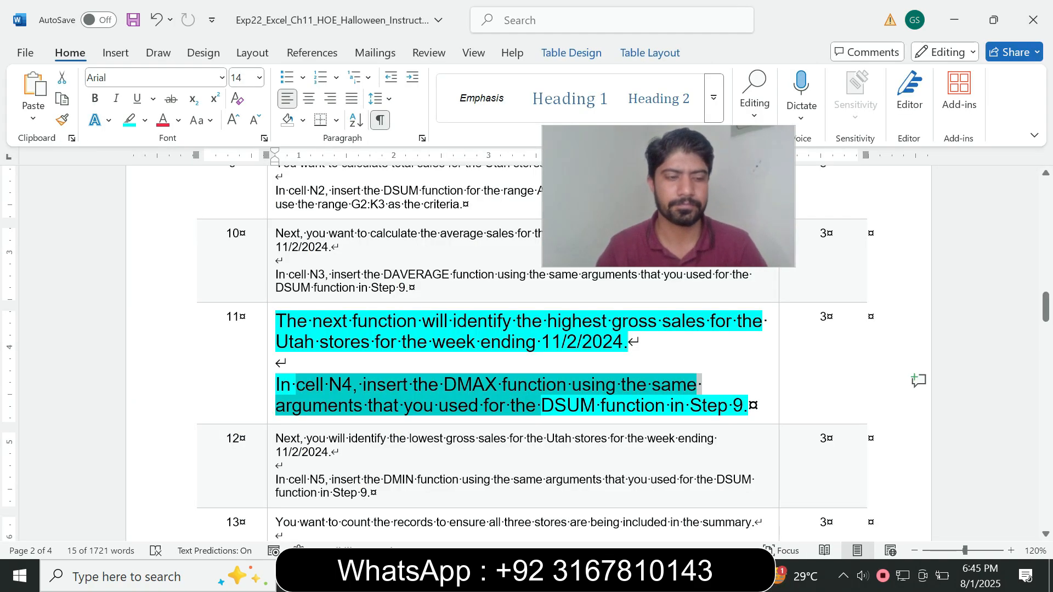
{"action": "mouse_move", "coordinate": [421, 576]}
{"action": "left_click", "coordinate": [270, 404]}
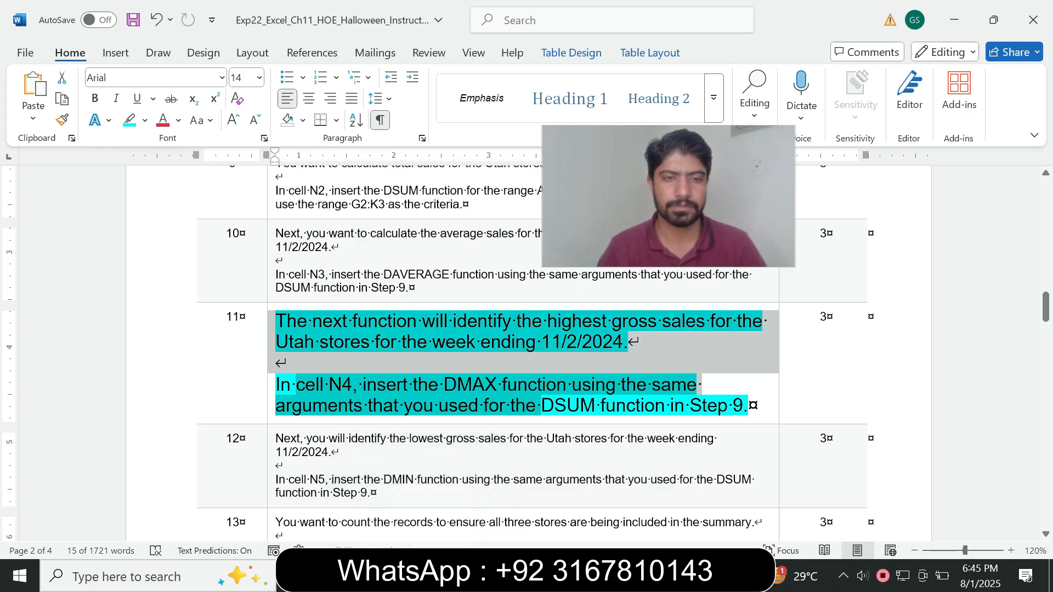
{"action": "left_click", "coordinate": [370, 357]}
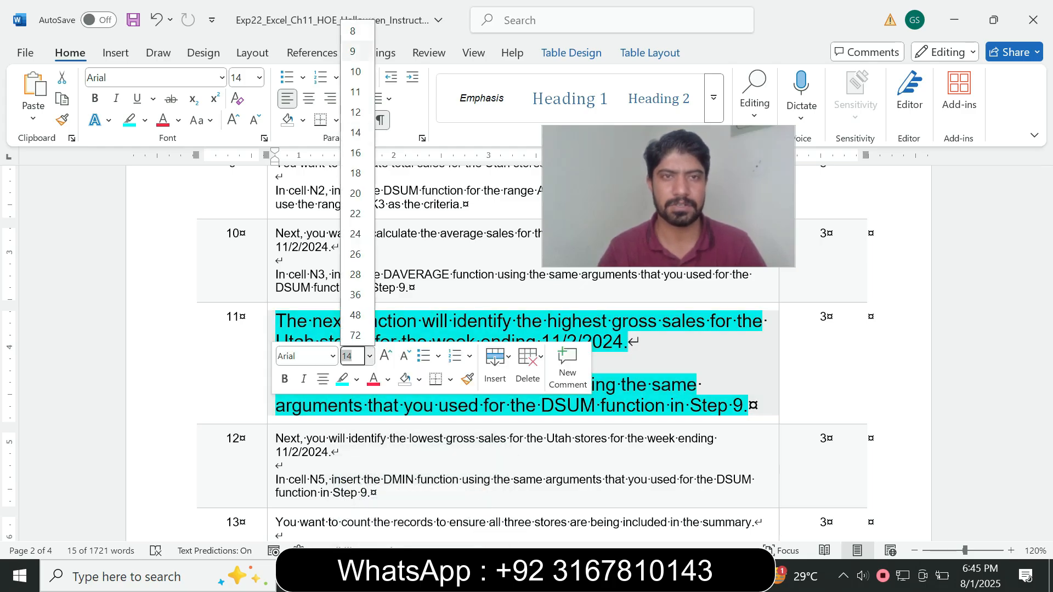
{"action": "left_click", "coordinate": [353, 51]}
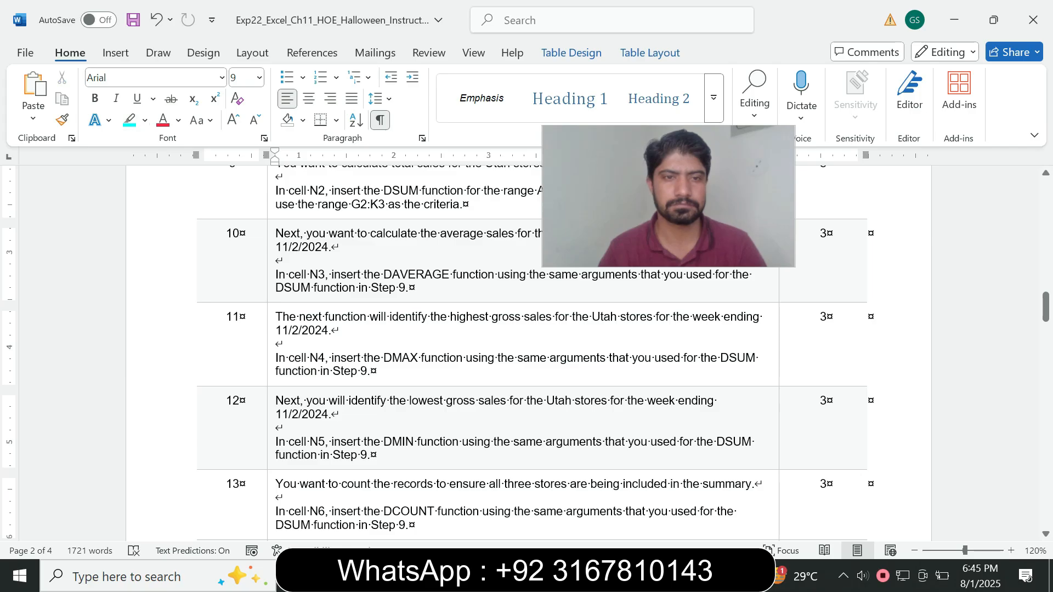
Enlarge the step 12 instruction text to font size 14 and highlight it in turquoise.
{"action": "left_click", "coordinate": [271, 418]}
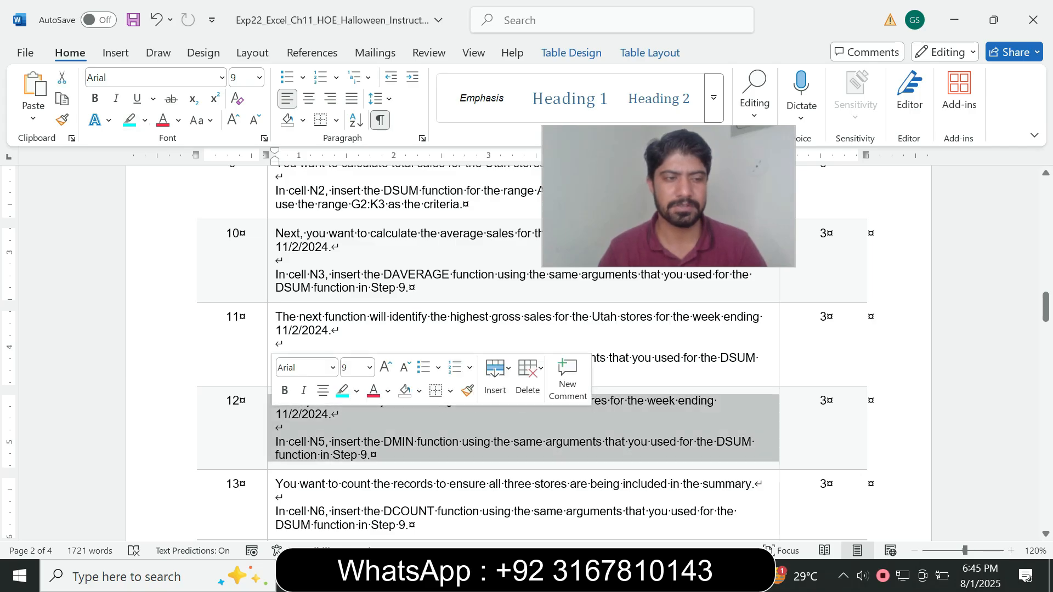
{"action": "left_click", "coordinate": [369, 367]}
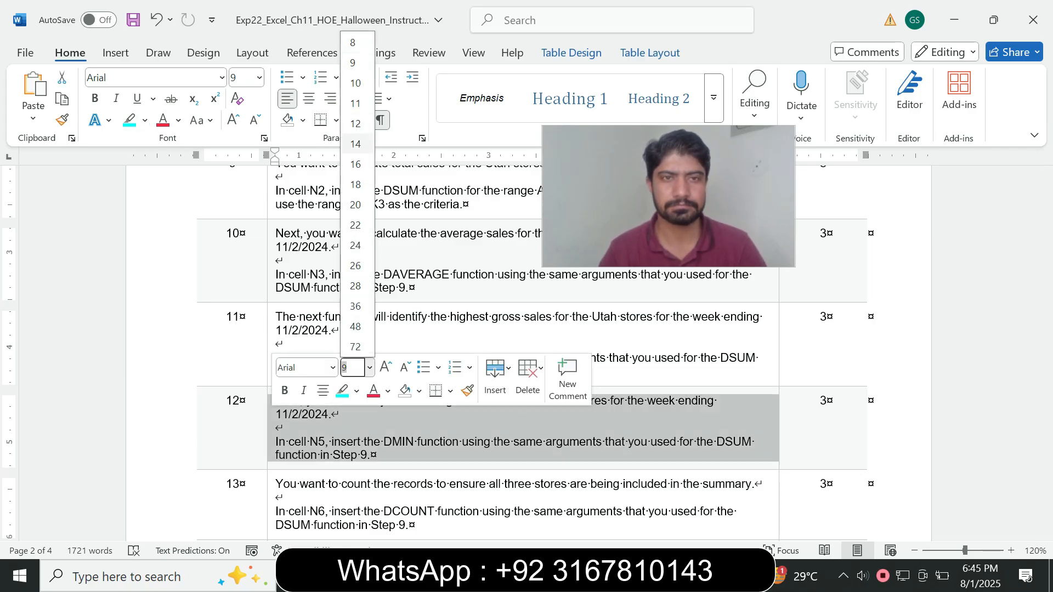
{"action": "left_click", "coordinate": [355, 143]}
{"action": "left_click", "coordinate": [145, 120]}
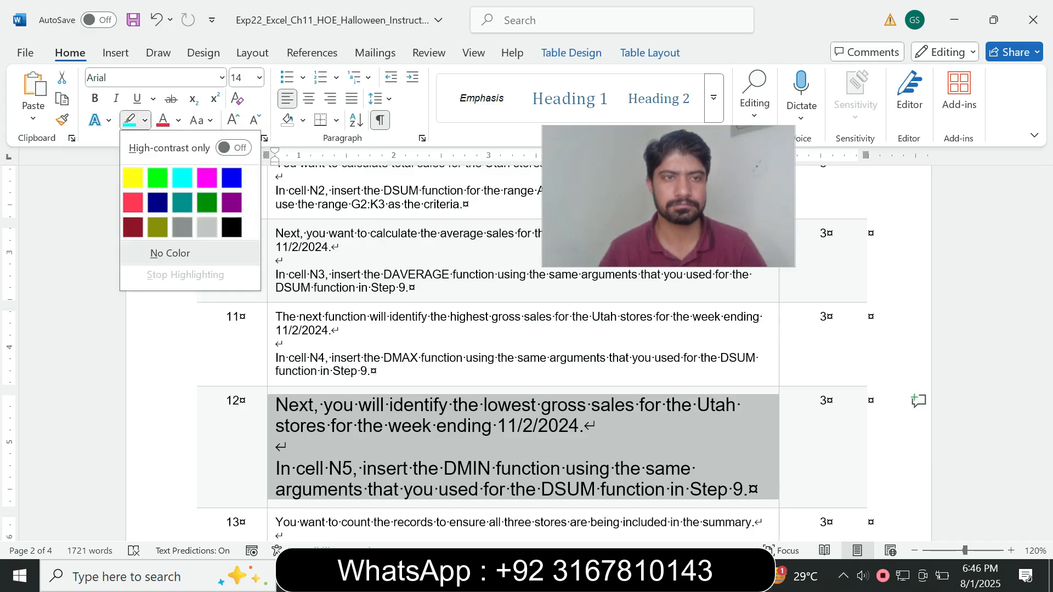
{"action": "left_click", "coordinate": [183, 177]}
{"action": "left_click_drag", "start_coordinate": [1046, 307], "coordinate": [1045, 316]}
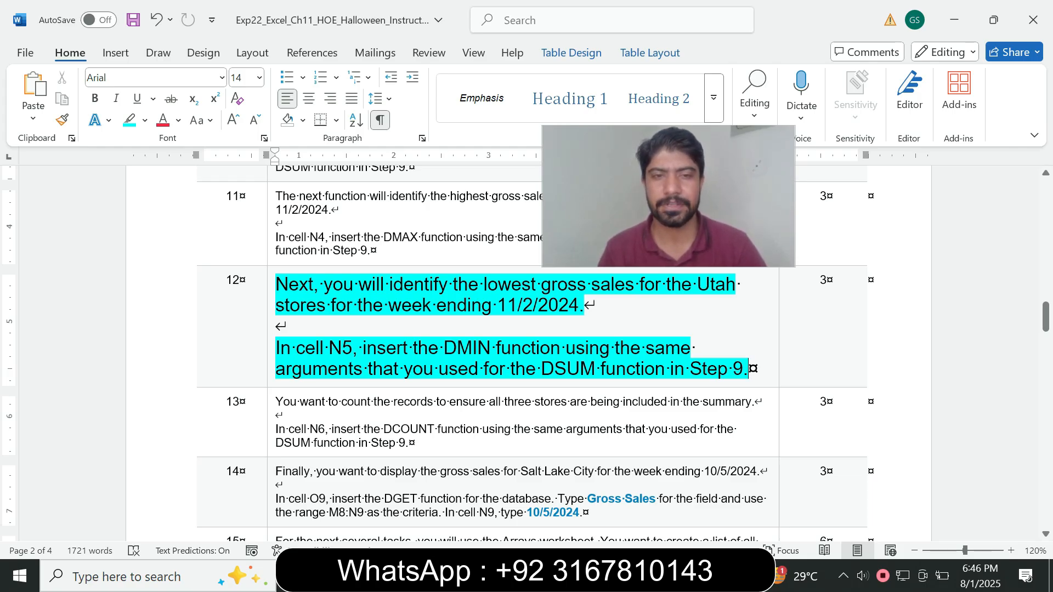
{"action": "left_click_drag", "start_coordinate": [276, 348], "coordinate": [669, 369]}
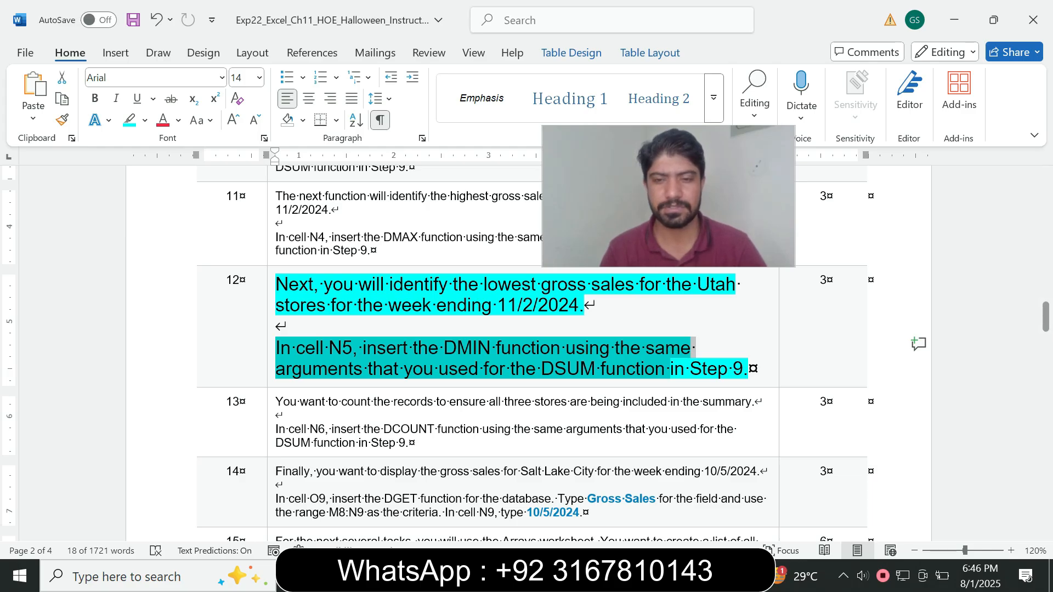
Switch to the Excel workbook and enter =DMIN(A2:E52,"Gross Sales",G2:K3) in cell N5 for the lowest sales.
{"action": "key", "text": "alt+Tab"}
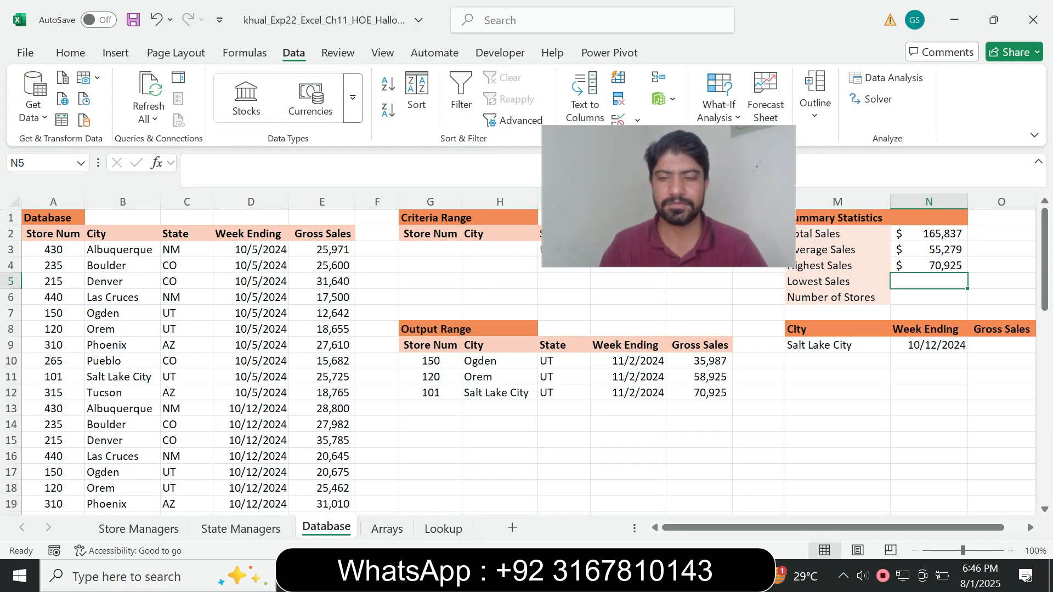
{"action": "type", "text": "="}
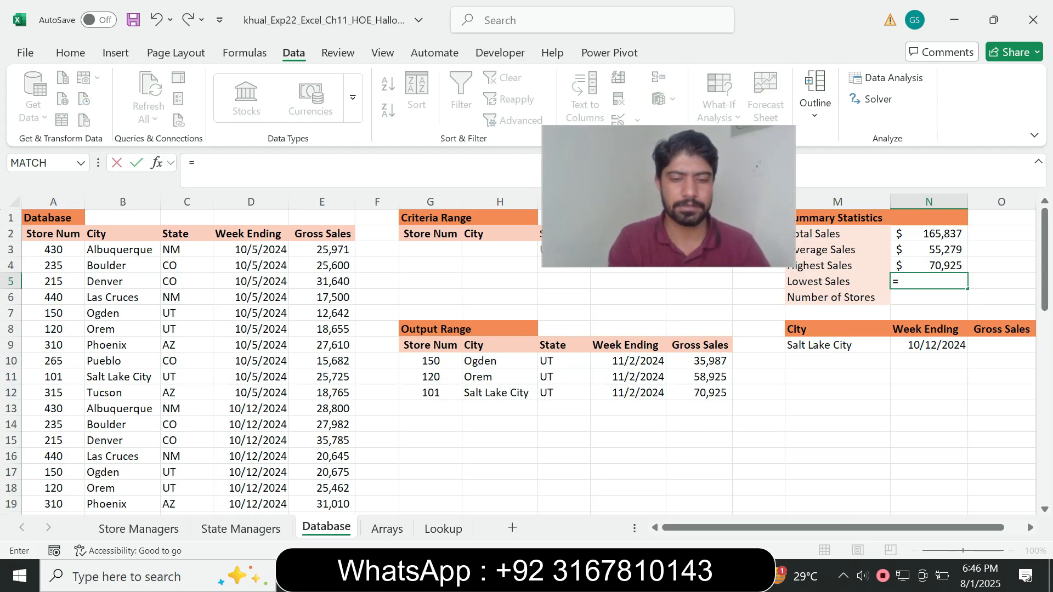
{"action": "type", "text": "dmin"}
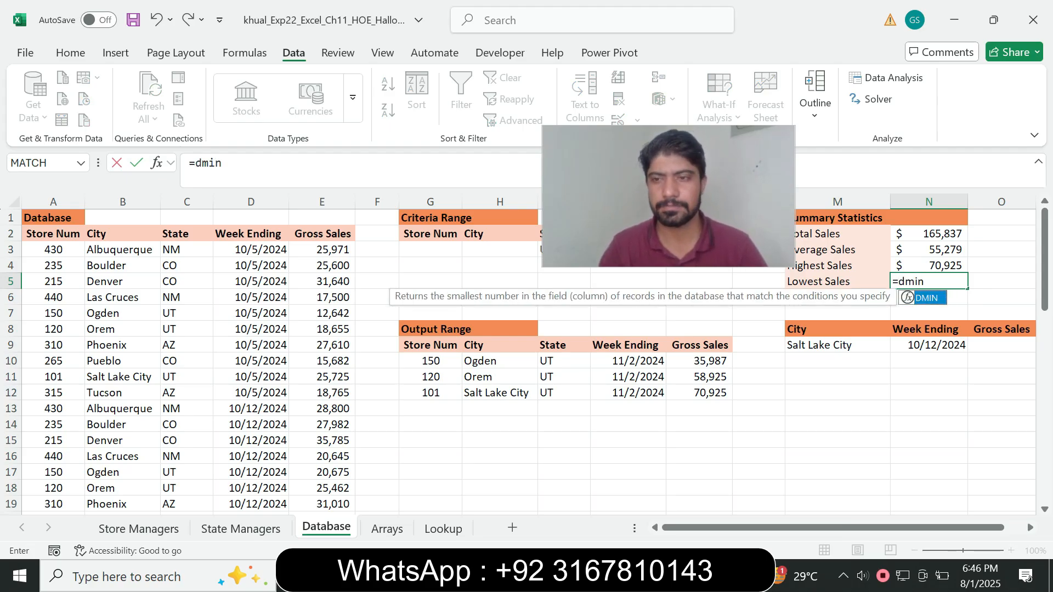
{"action": "key", "text": "Tab"}
{"action": "type", "text": "A2"}
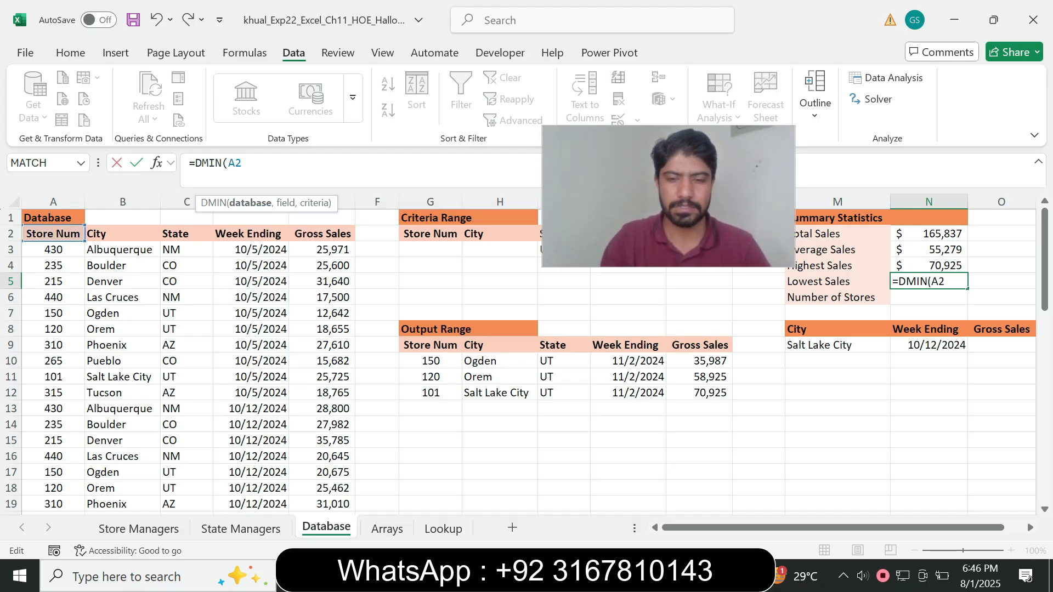
{"action": "type", "text": ":E5"}
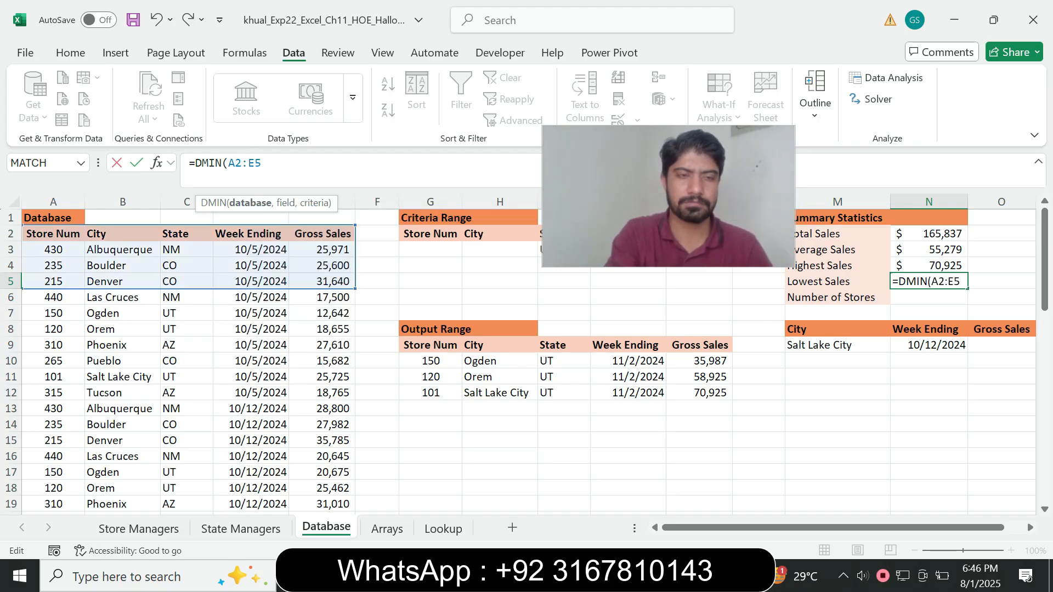
{"action": "type", "text": "2,"}
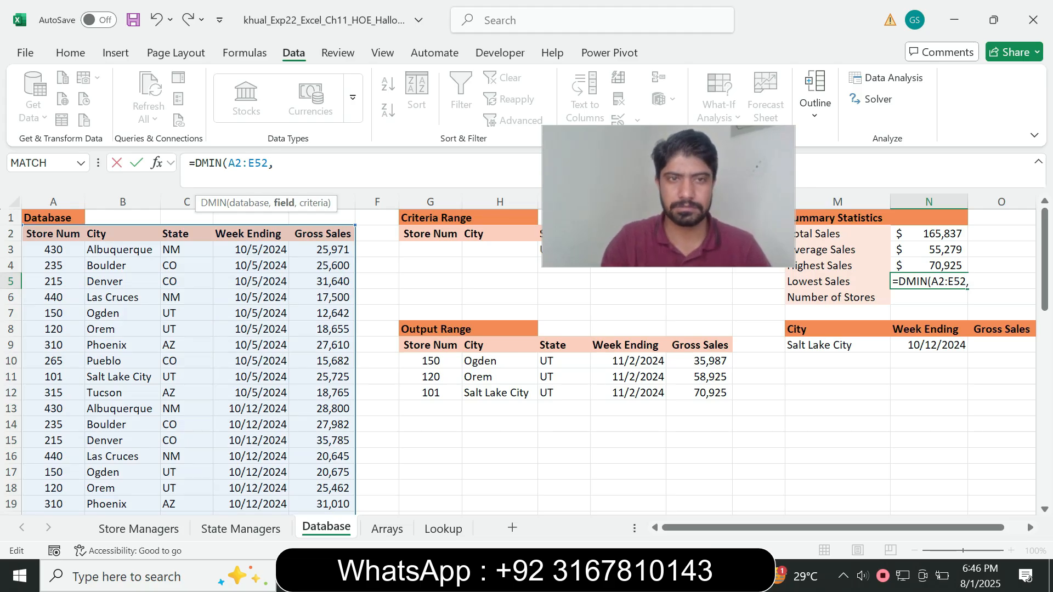
{"action": "type", "text": "\"Gross"}
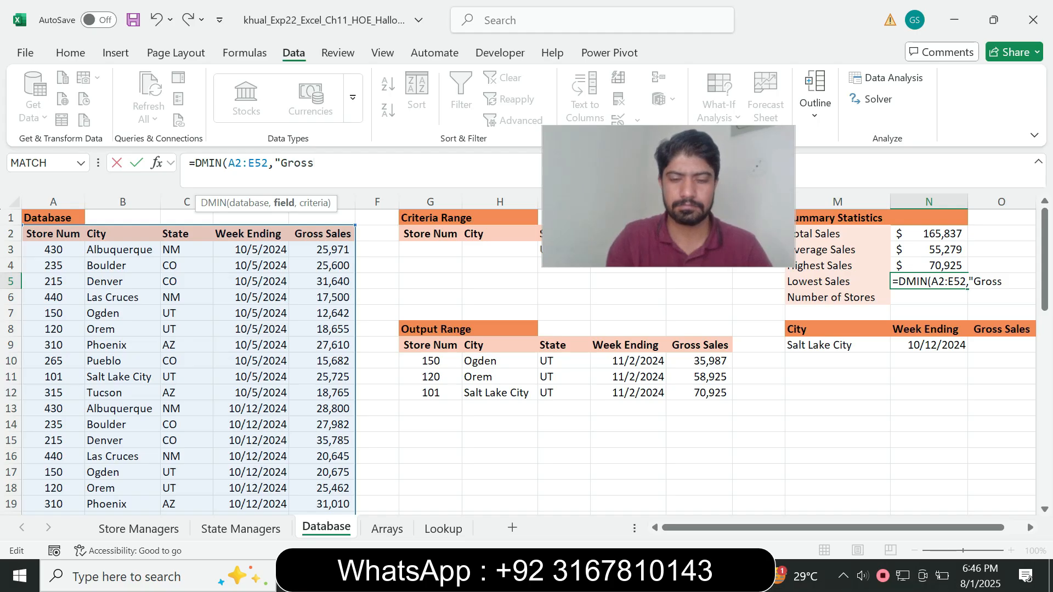
{"action": "type", "text": " Sales"}
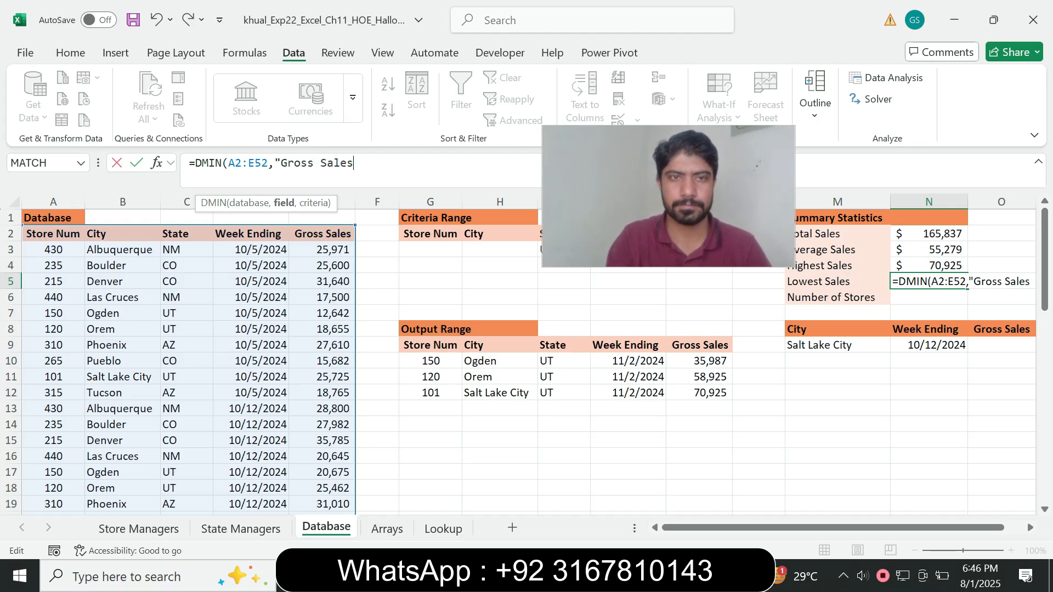
{"action": "type", "text": "\","}
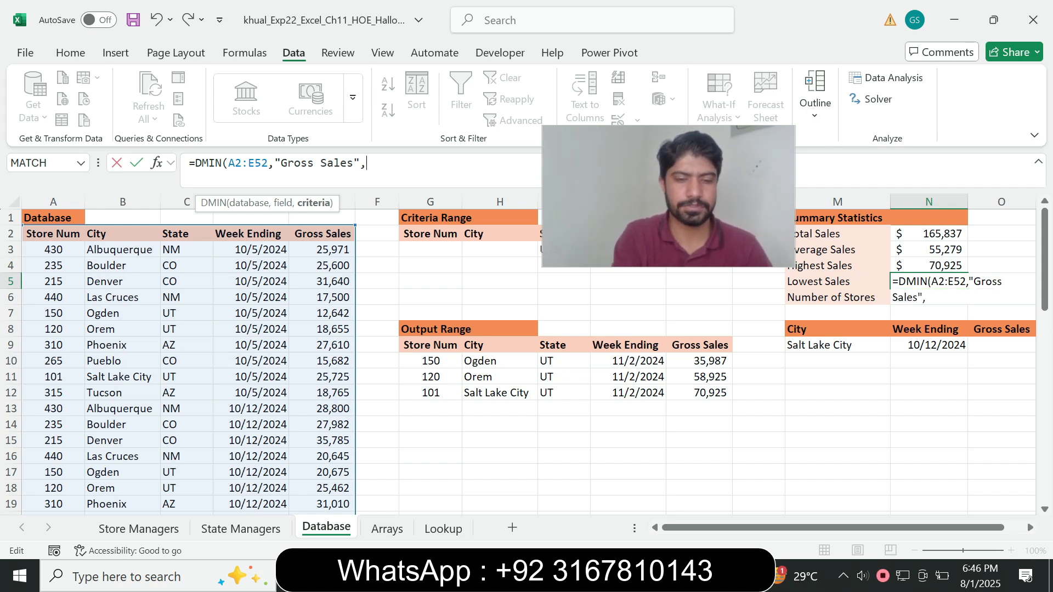
{"action": "type", "text": "G"}
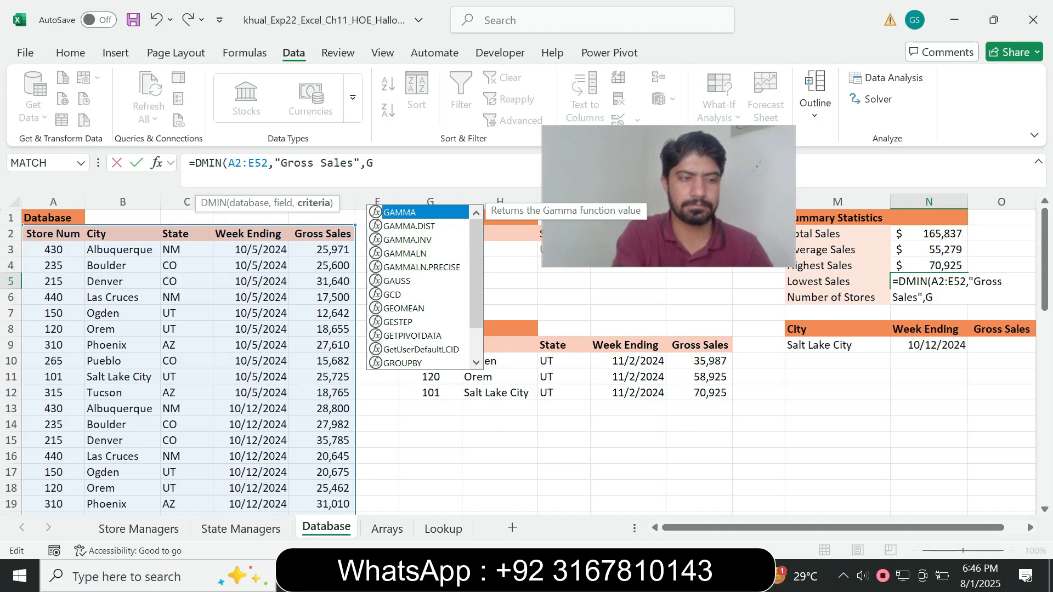
{"action": "type", "text": "2:K3"}
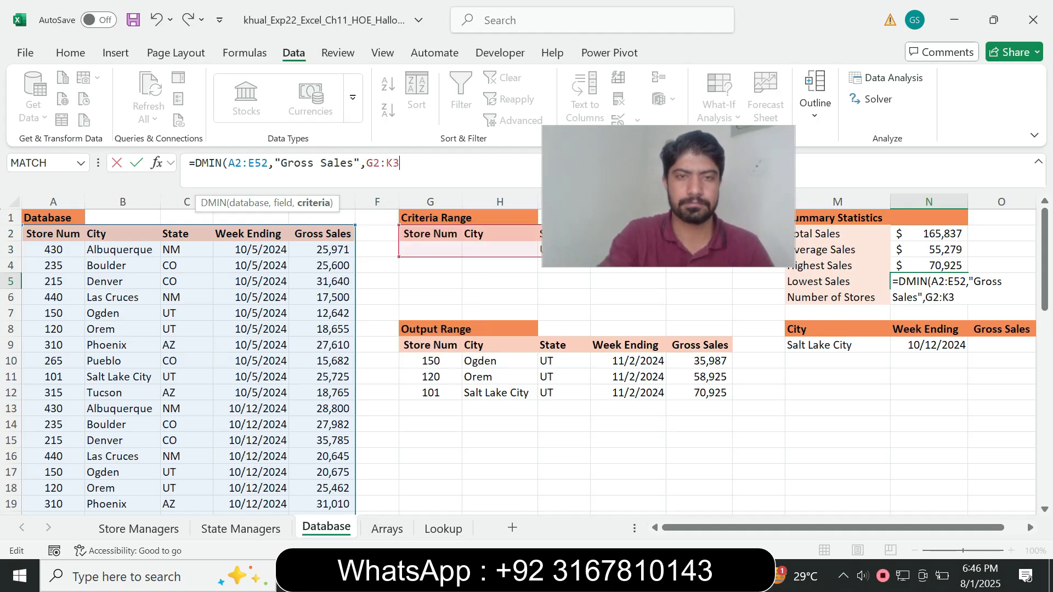
{"action": "type", "text": ")"}
{"action": "key", "text": "Return"}
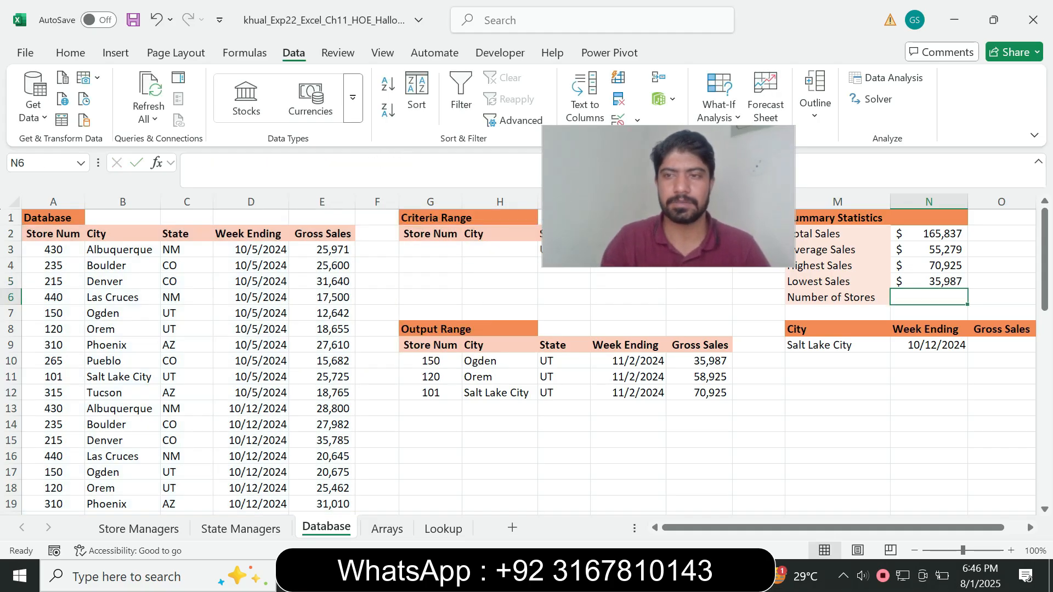
Switch to the Word instructions, reset the step 12 text to font size 9 and remove its highlighting.
{"action": "key", "text": "alt+Tab"}
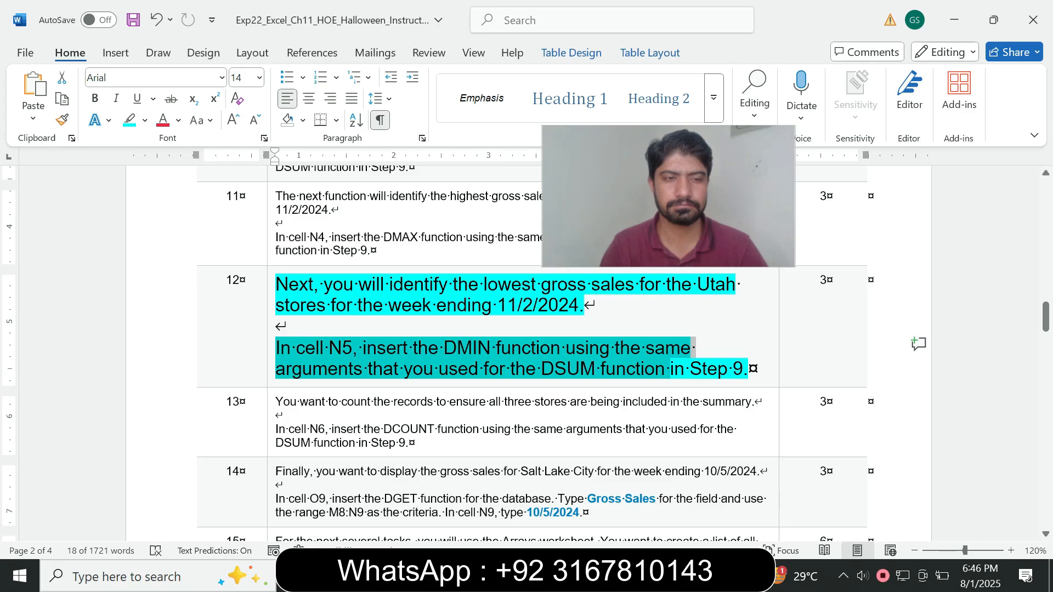
{"action": "left_click", "coordinate": [370, 319]}
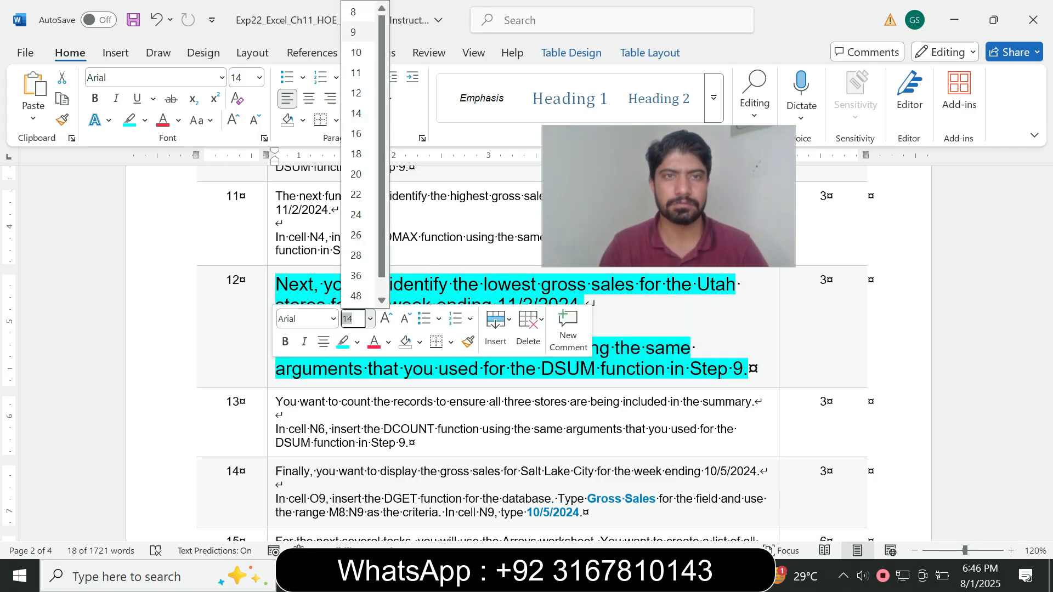
{"action": "left_click", "coordinate": [353, 32]}
{"action": "left_click", "coordinate": [145, 121]}
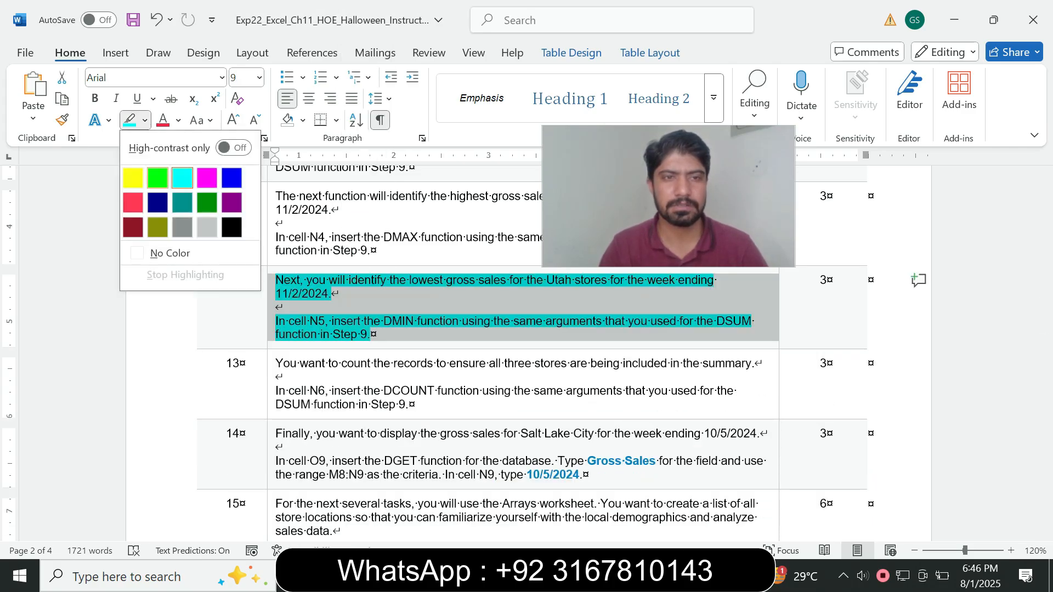
{"action": "left_click", "coordinate": [170, 253]}
Enlarge the step 13 instruction text to font size 14 and highlight it in turquoise.
{"action": "left_click", "coordinate": [271, 382]}
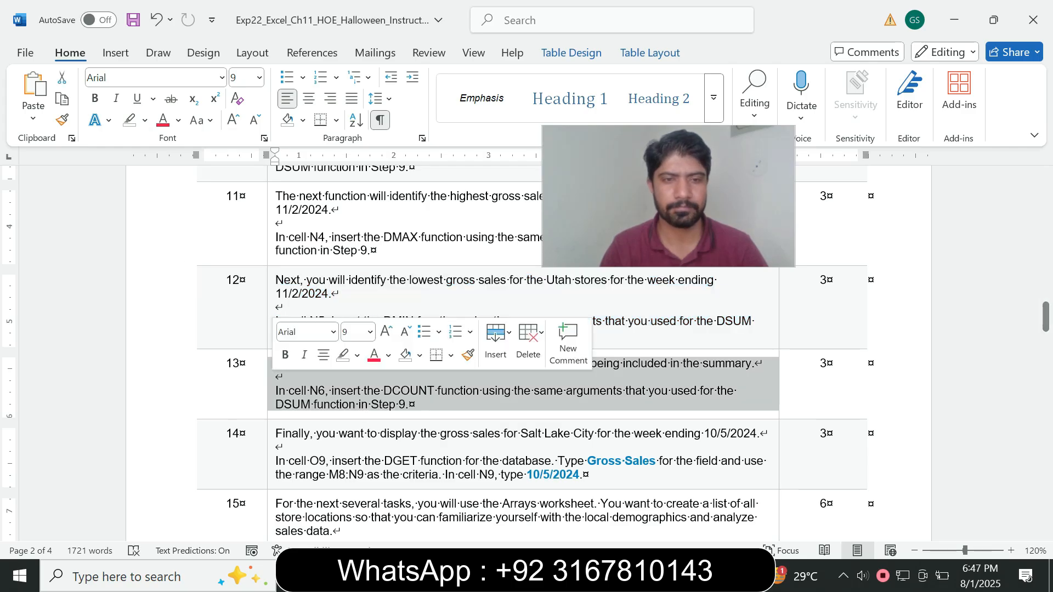
{"action": "left_click", "coordinate": [370, 332]}
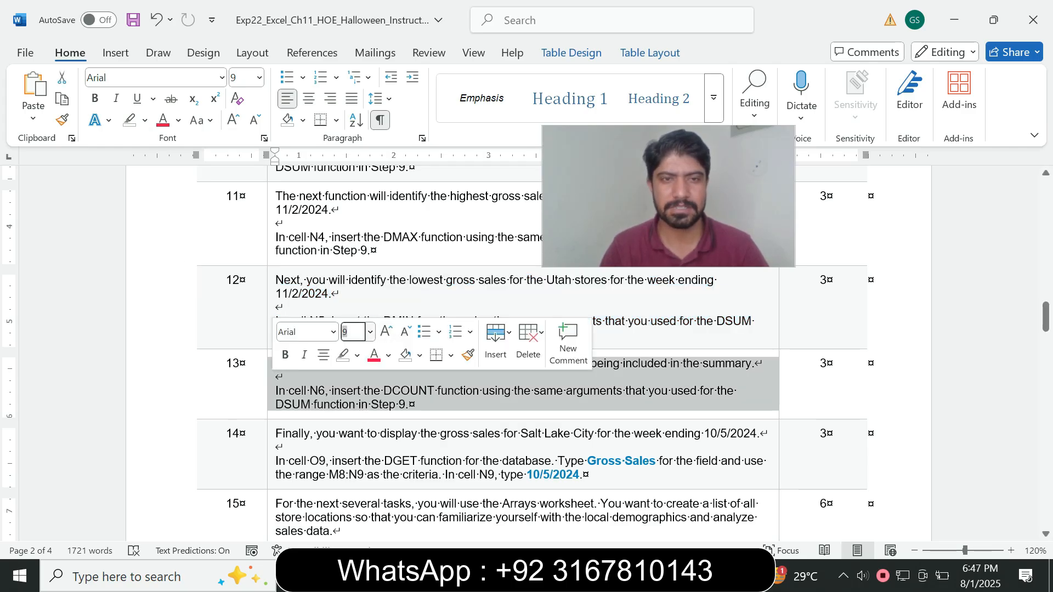
{"action": "left_click", "coordinate": [352, 332]}
{"action": "left_click", "coordinate": [370, 331]}
{"action": "left_click", "coordinate": [356, 113]}
{"action": "left_click", "coordinate": [144, 120]}
{"action": "left_click", "coordinate": [183, 178]}
{"action": "left_click_drag", "start_coordinate": [1045, 316], "coordinate": [1046, 321]}
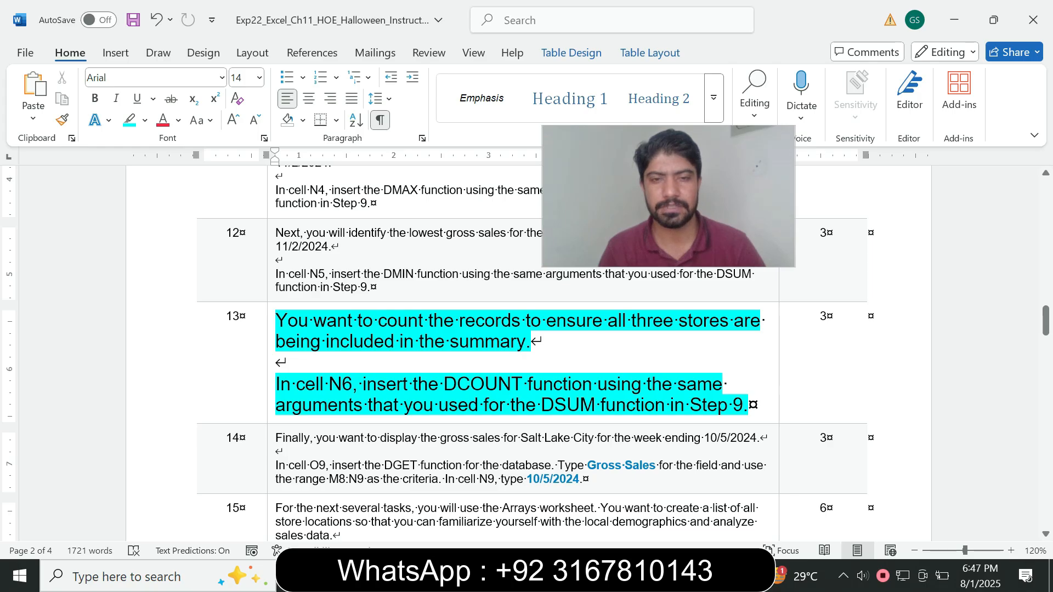
{"action": "left_click_drag", "start_coordinate": [275, 384], "coordinate": [413, 384]}
{"action": "left_click", "coordinate": [423, 405]}
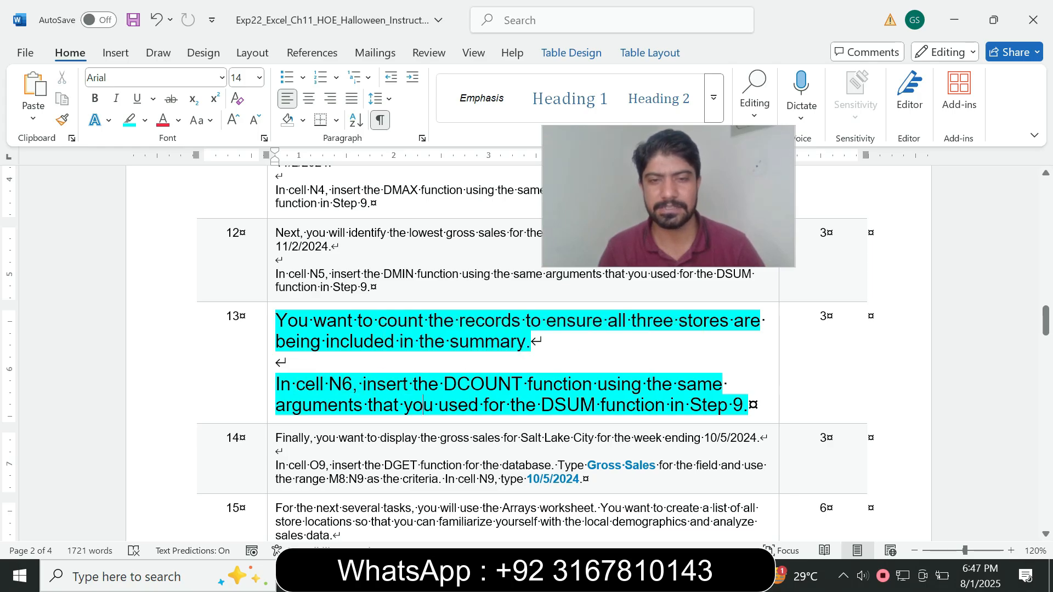
{"action": "left_click_drag", "start_coordinate": [285, 404], "coordinate": [337, 404]}
{"action": "left_click", "coordinate": [399, 405]}
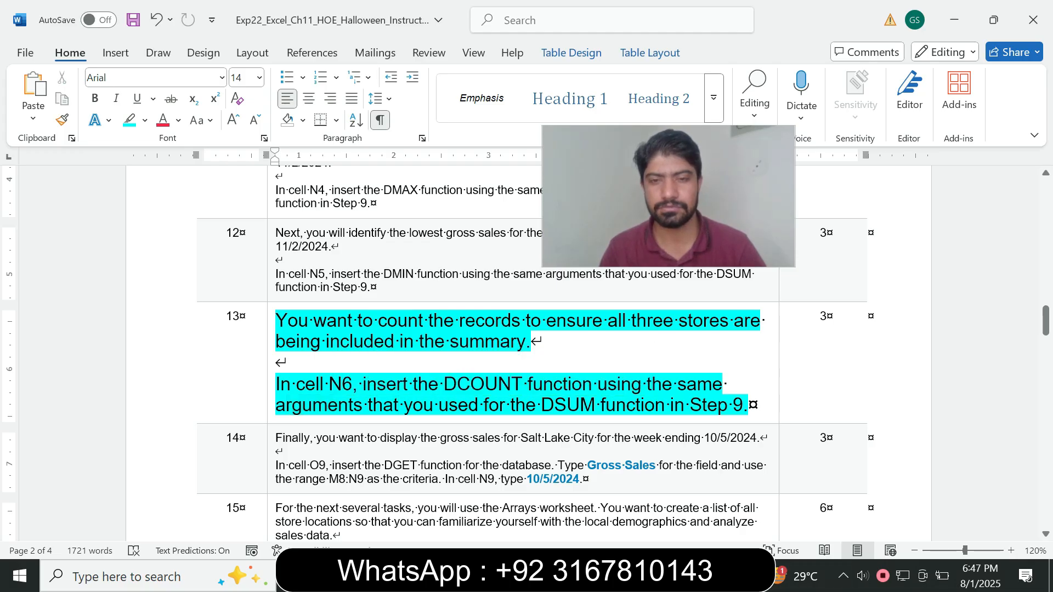
Switch to the Excel workbook and enter =DCOUNT(A2:E52,"Gross Sales",G2:K3) in cell N6 for the number of stores.
{"action": "key", "text": "alt+Tab"}
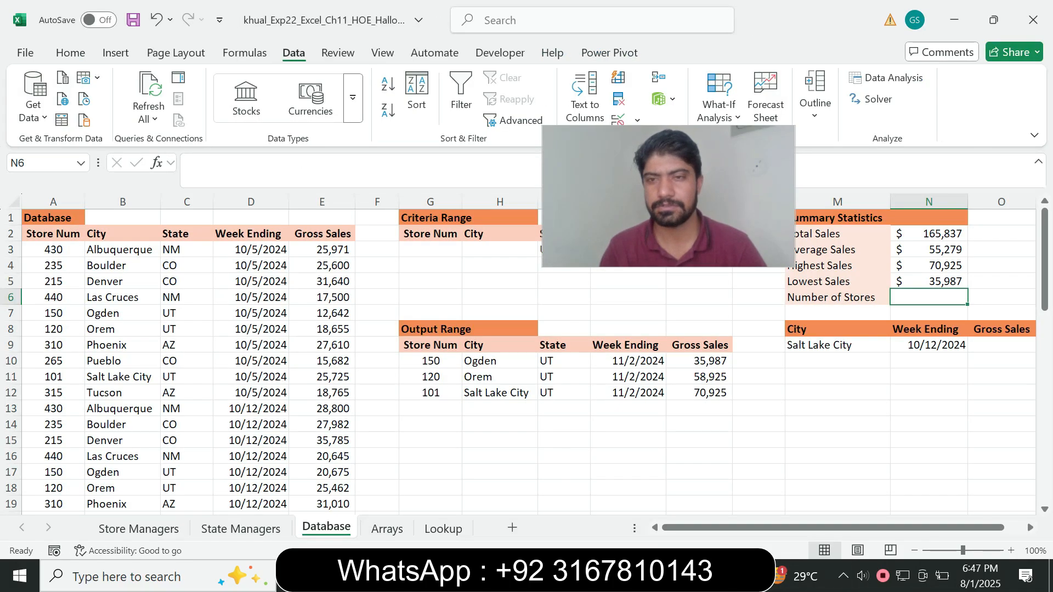
{"action": "type", "text": "="}
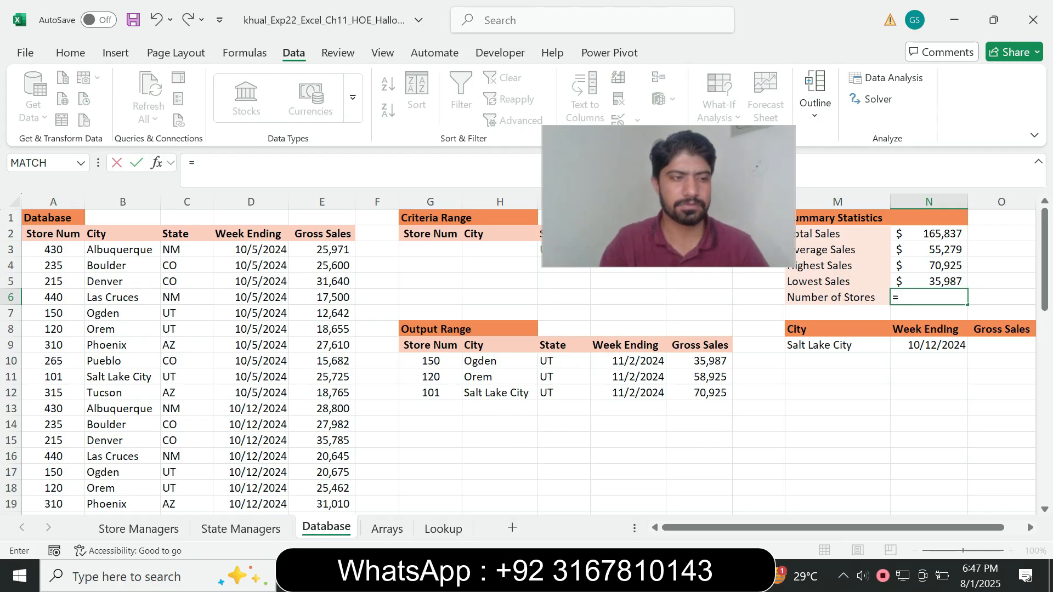
{"action": "type", "text": "dcou"}
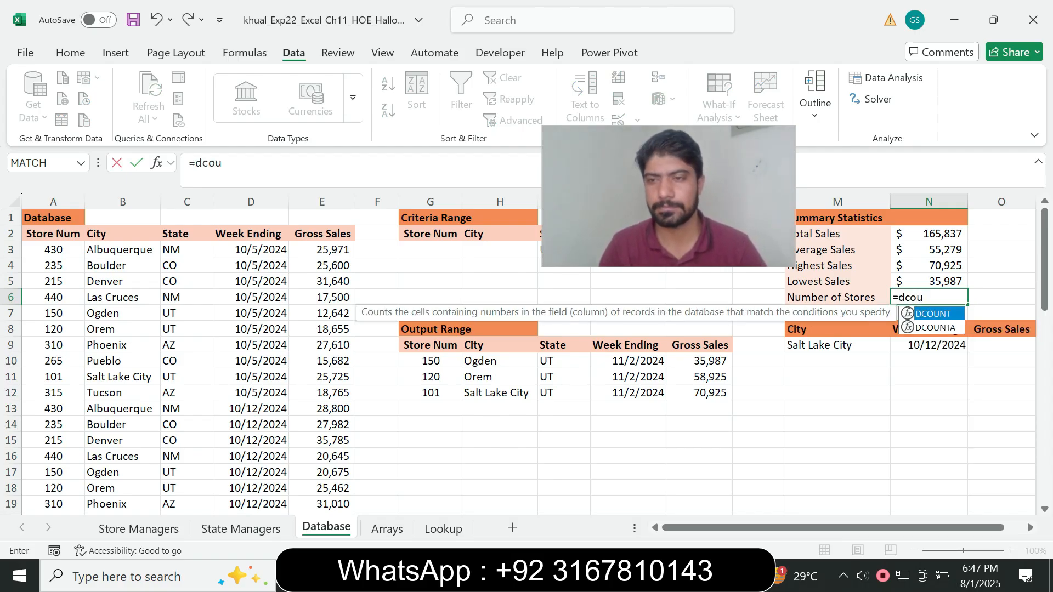
{"action": "key", "text": "Tab"}
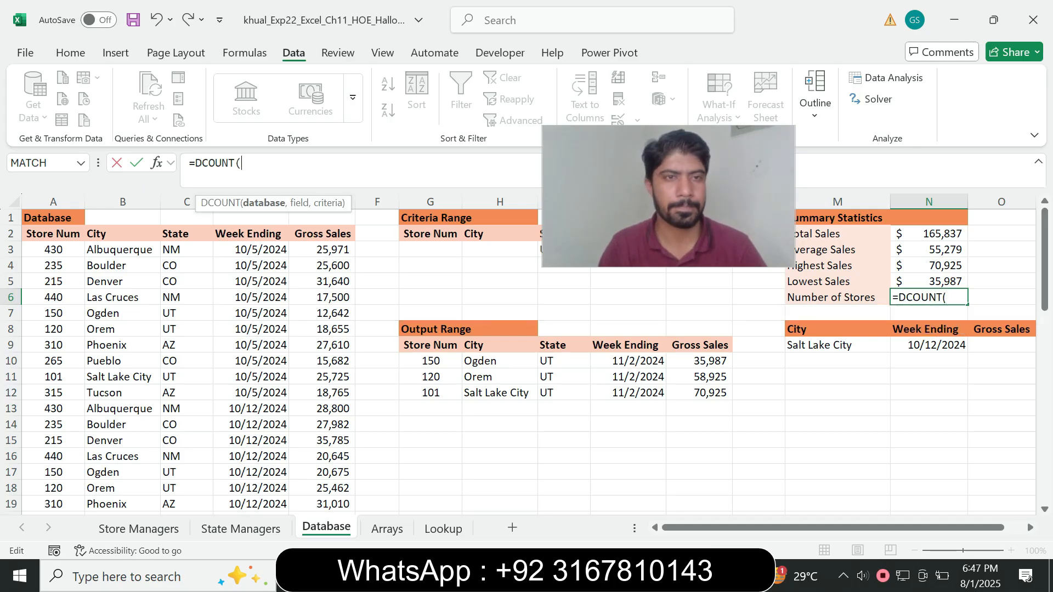
{"action": "type", "text": "A2"}
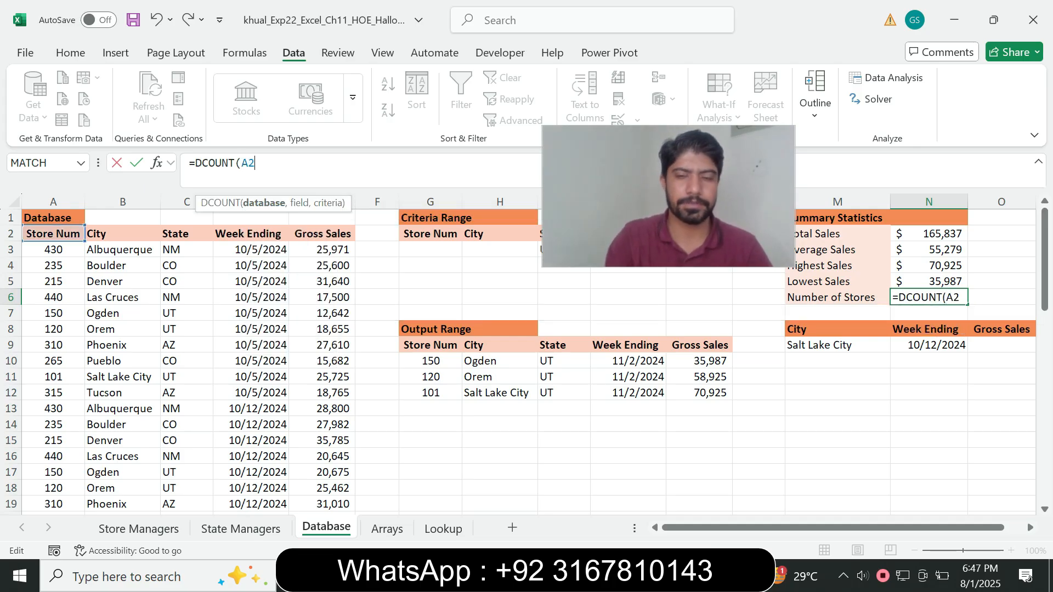
{"action": "type", "text": ":E"}
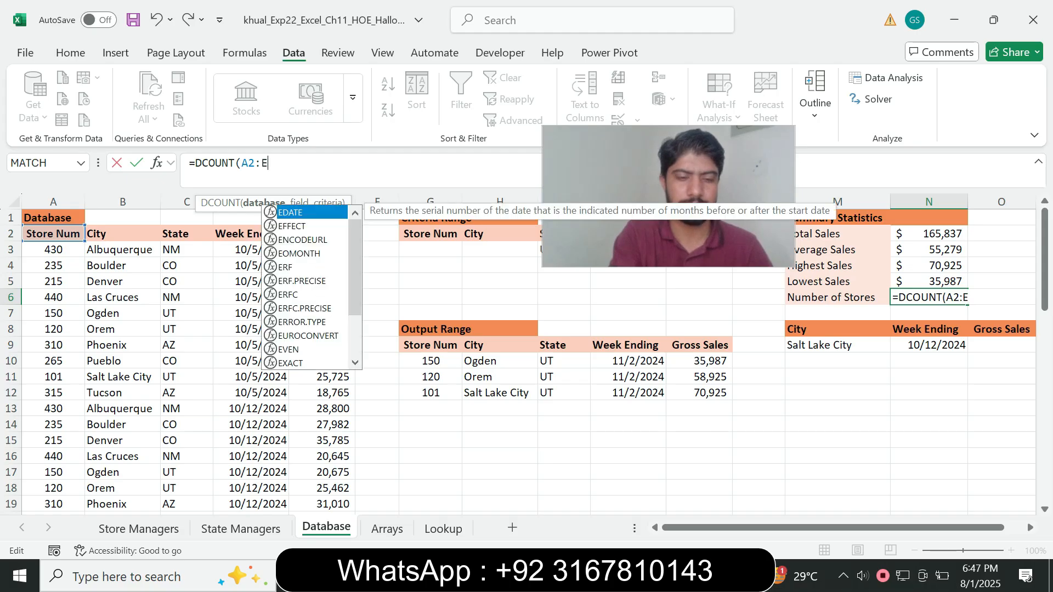
{"action": "type", "text": "52,\"Gross"}
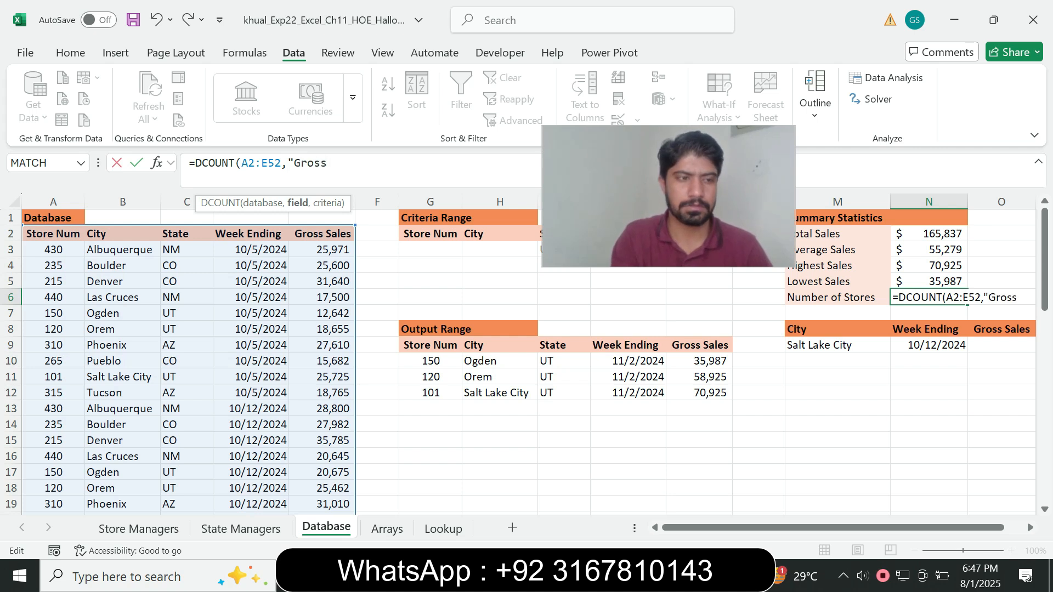
{"action": "type", "text": " Sale"}
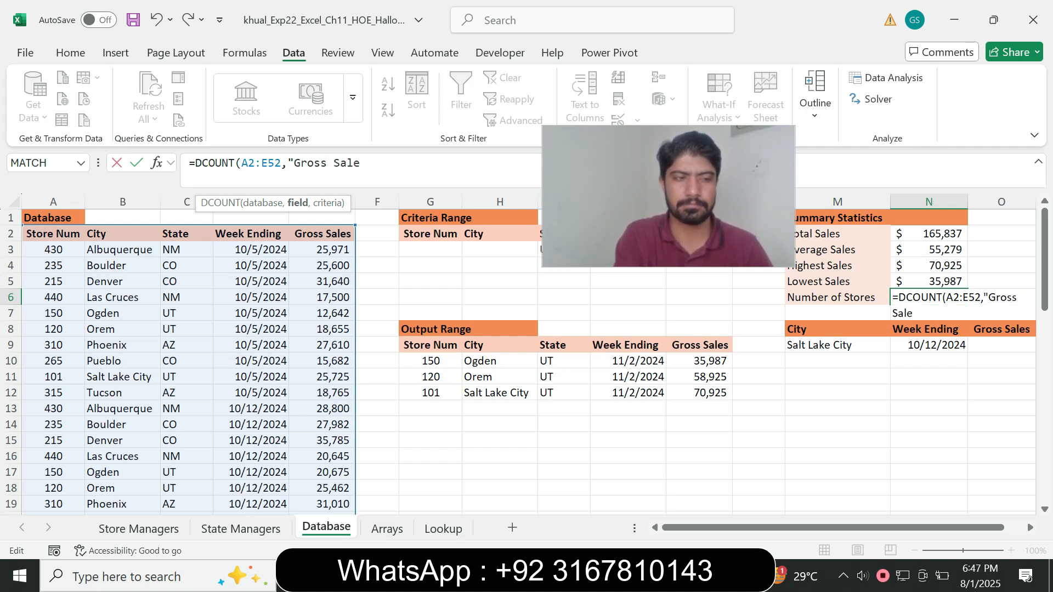
{"action": "type", "text": "s\""}
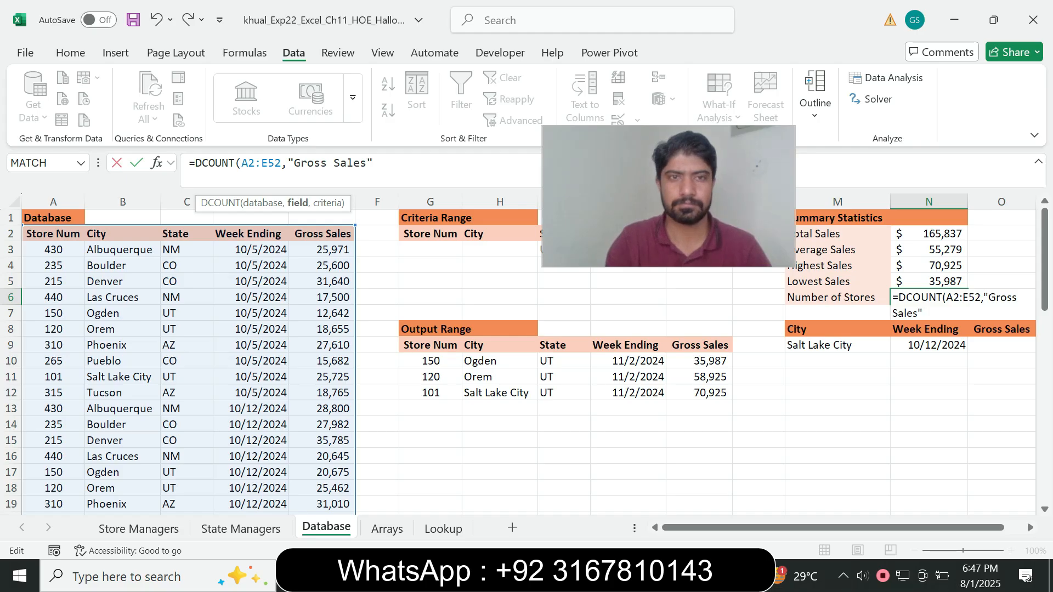
{"action": "type", "text": ","}
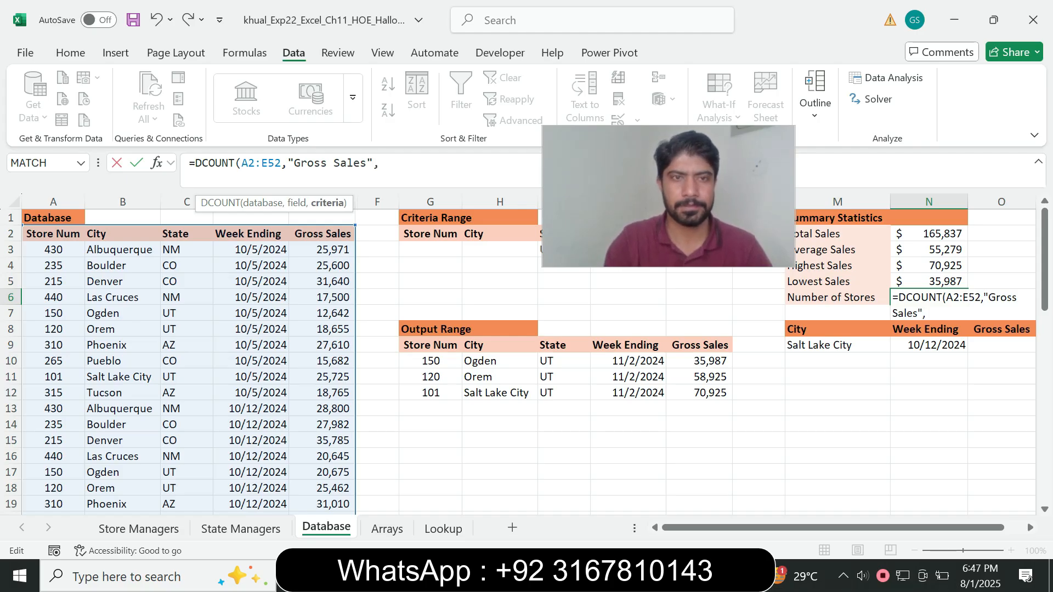
{"action": "type", "text": "G2"}
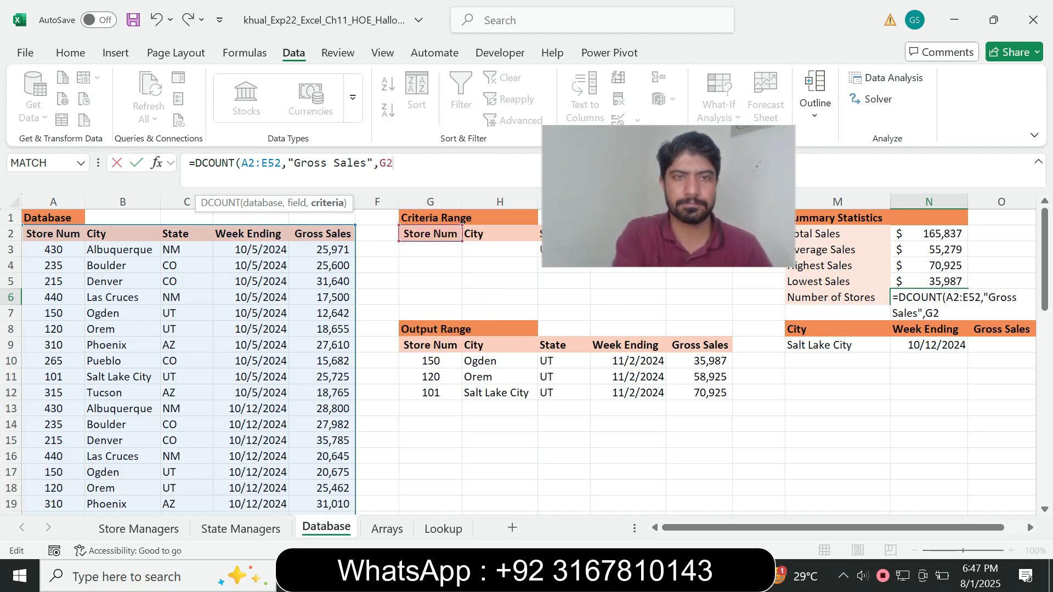
{"action": "type", "text": ":K3)"}
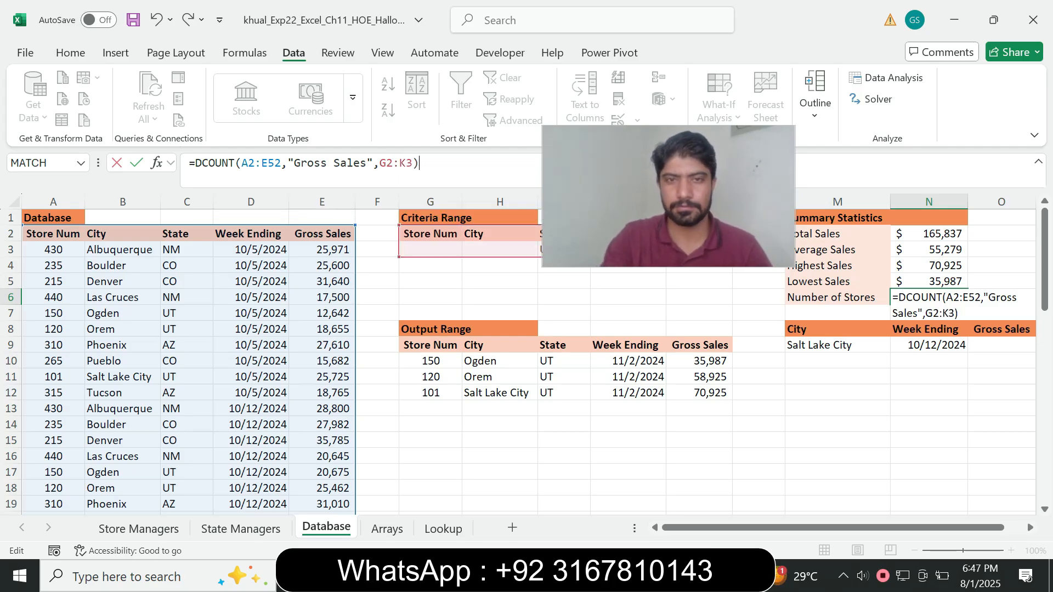
{"action": "key", "text": "Return"}
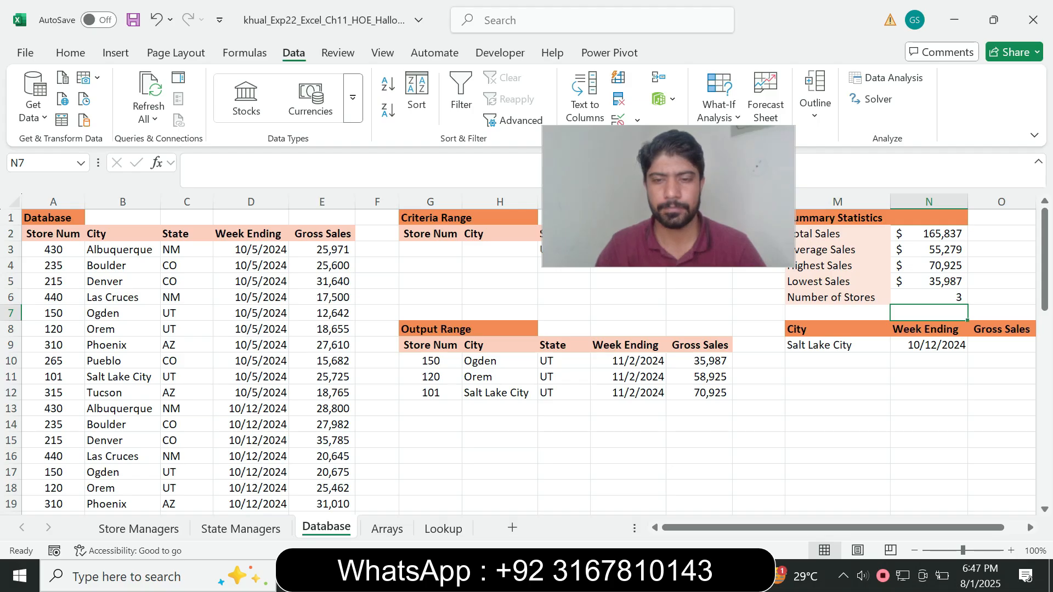
Switch to the Word instructions, reset the step 13 text to font size 9 and remove its highlighting.
{"action": "key", "text": "alt+Tab"}
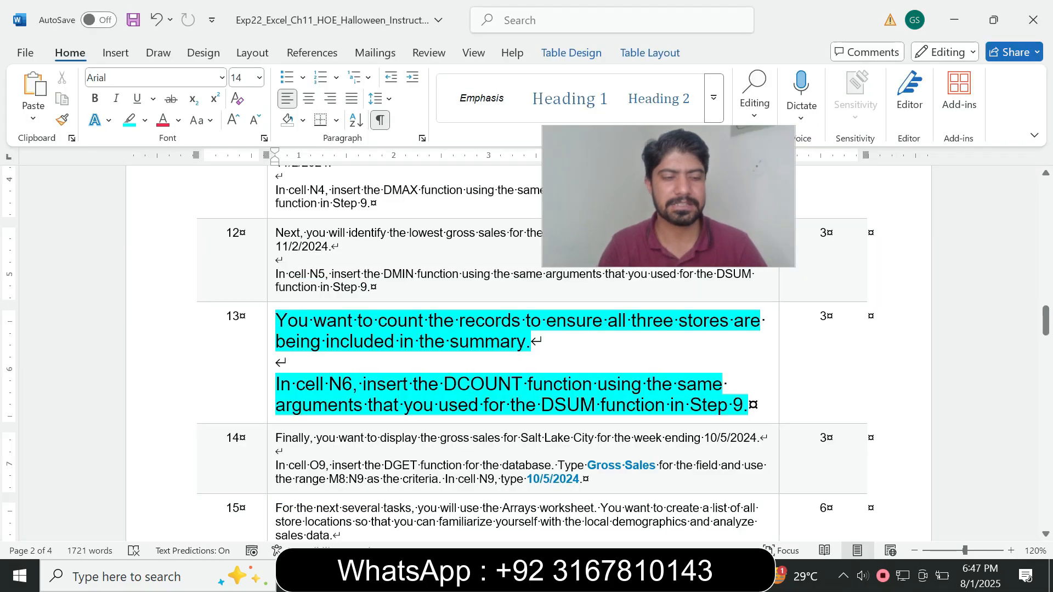
{"action": "left_click", "coordinate": [271, 377]}
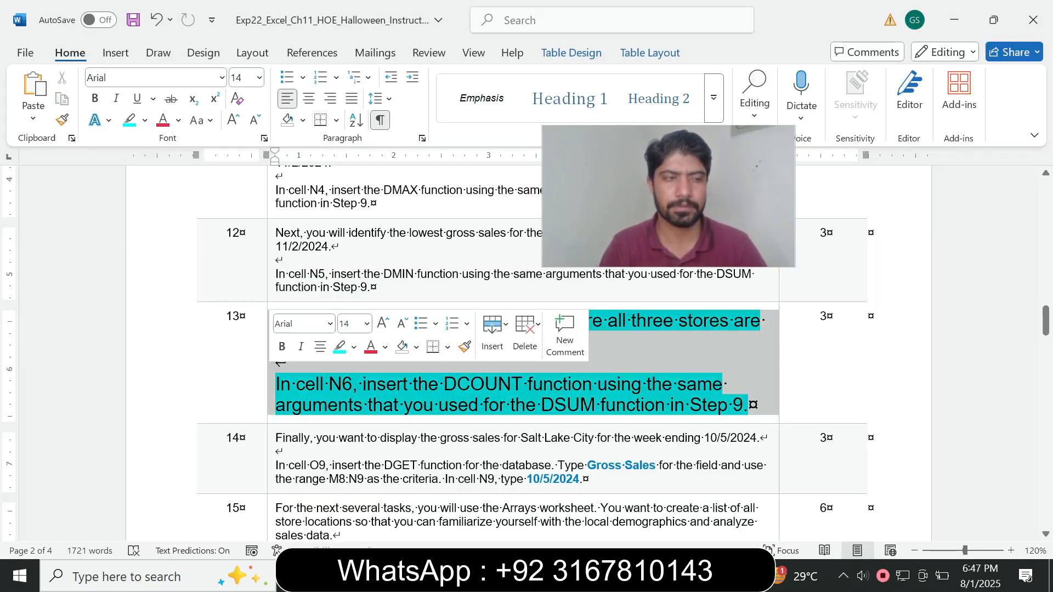
{"action": "left_click", "coordinate": [367, 324]}
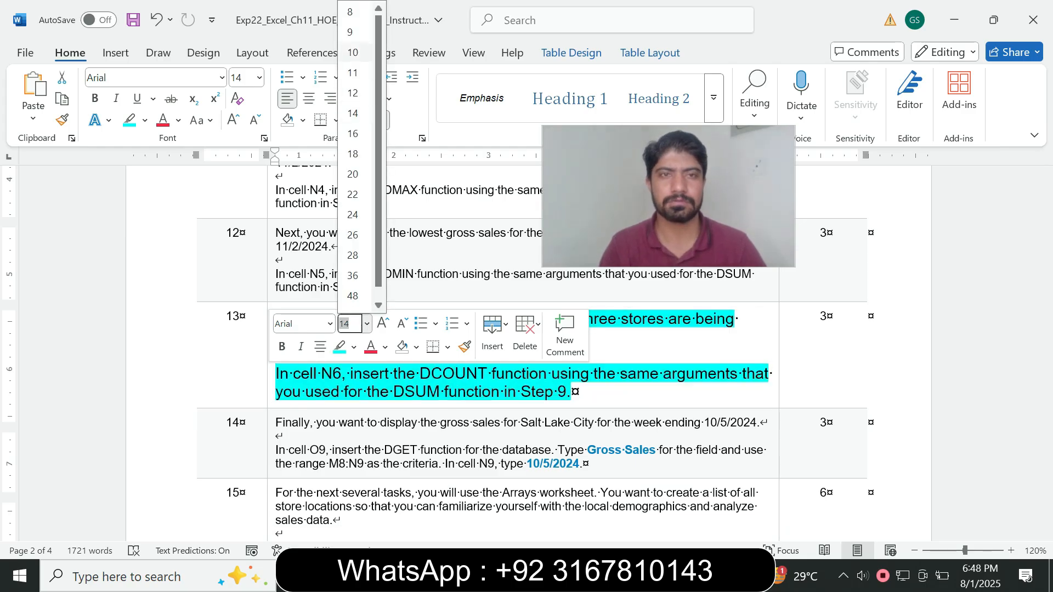
{"action": "left_click", "coordinate": [349, 32]}
{"action": "left_click", "coordinate": [145, 121]}
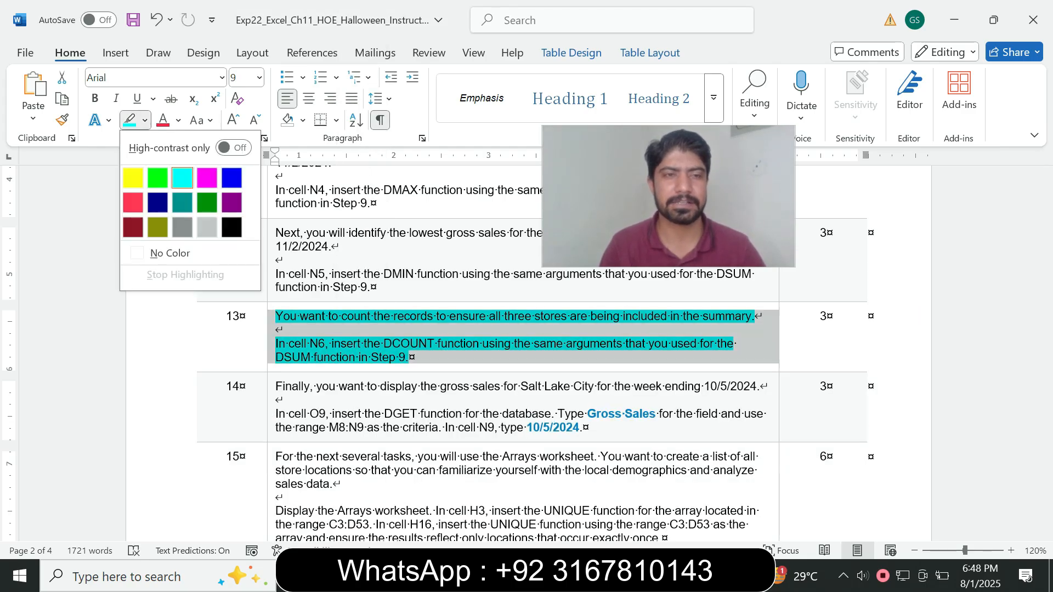
{"action": "left_click", "coordinate": [158, 255]}
Select the remaining instruction rows from step 14 through step 28 and highlight their text in turquoise.
{"action": "key", "text": "shift+Down"}
{"action": "key", "text": "shift+Down"}
{"action": "key", "text": "shift+Down"}
{"action": "key", "text": "shift+Down"}
{"action": "key", "text": "shift+Down"}
{"action": "key", "text": "shift+Down"}
{"action": "key", "text": "shift+Down"}
{"action": "key", "text": "shift+Down"}
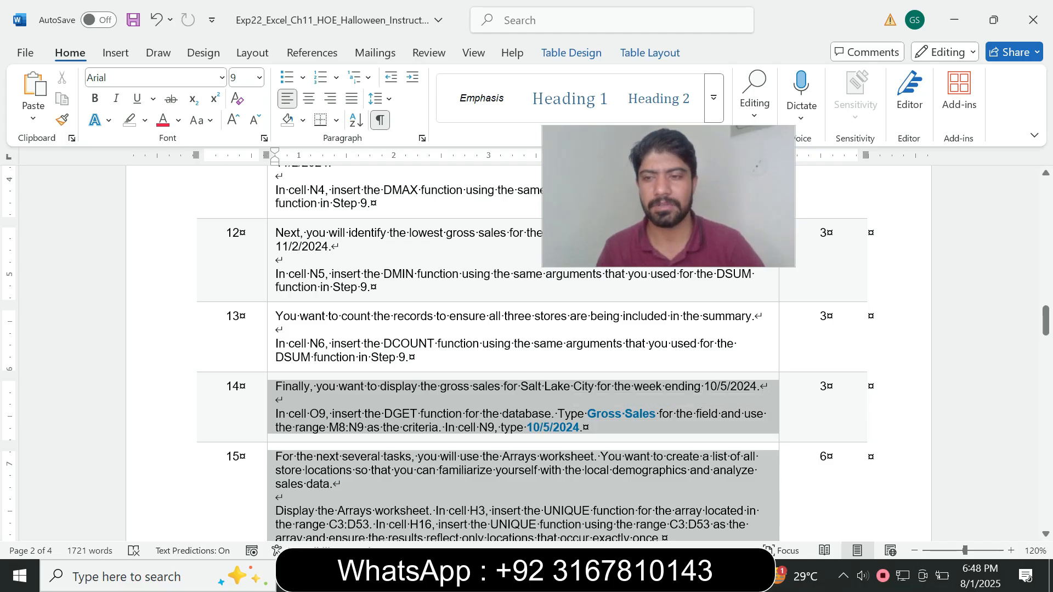
{"action": "key", "text": "shift+Down"}
{"action": "key", "text": "shift+Down"}
{"action": "key", "text": "shift+Down"}
{"action": "key", "text": "shift+Down"}
{"action": "key", "text": "shift+Down"}
{"action": "key", "text": "shift+Down"}
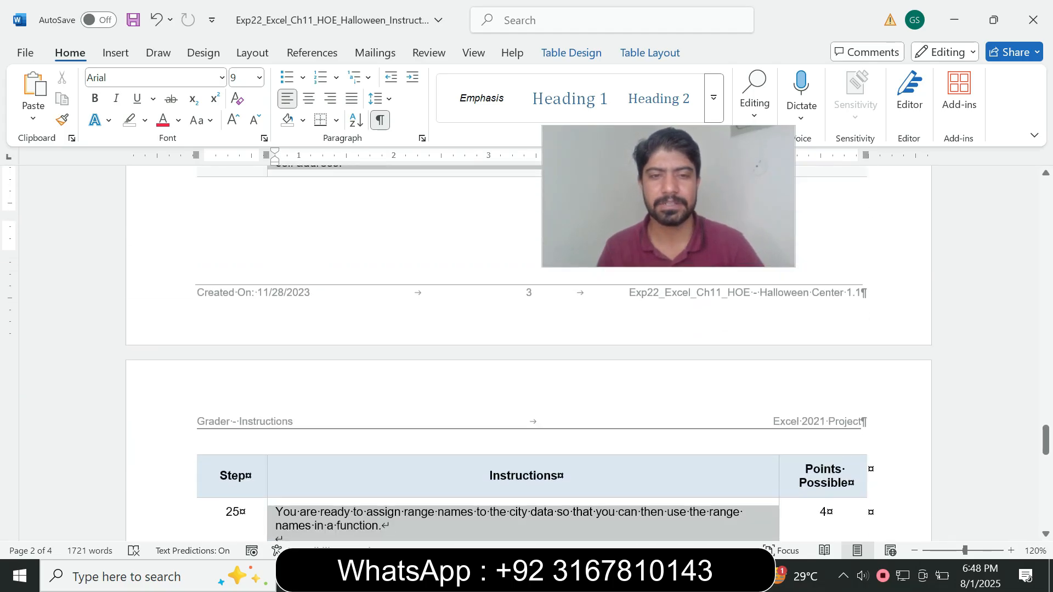
{"action": "left_click_drag", "start_coordinate": [384, 540], "coordinate": [384, 511]}
{"action": "left_click", "coordinate": [469, 488]}
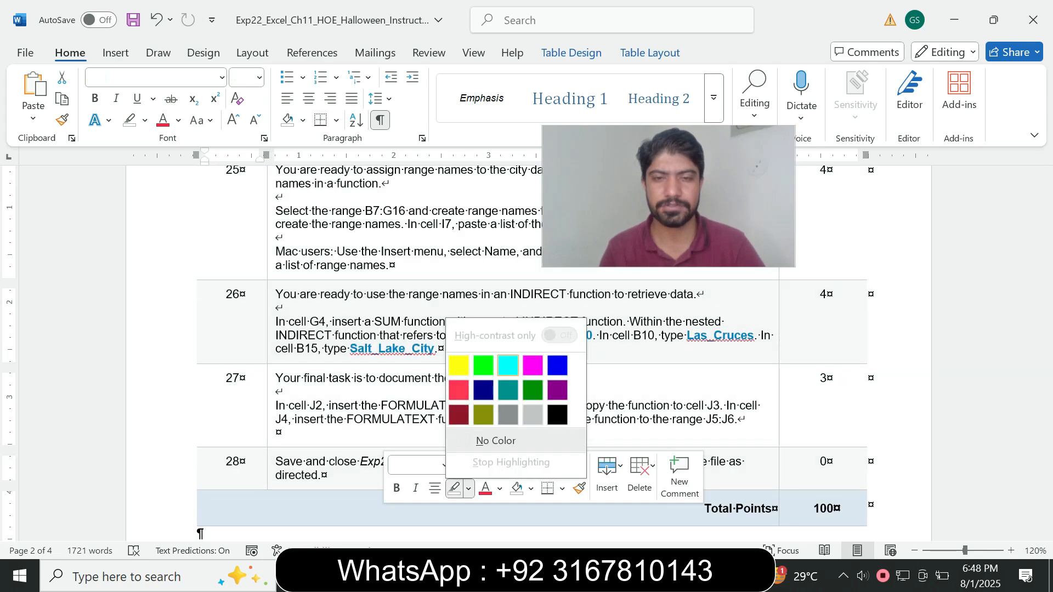
{"action": "left_click", "coordinate": [504, 366]}
{"action": "mouse_move", "coordinate": [1045, 466]}
{"action": "left_mouse_down"}
{"action": "mouse_move", "coordinate": [1046, 337]}
{"action": "mouse_move", "coordinate": [1046, 465]}
{"action": "left_mouse_up"}
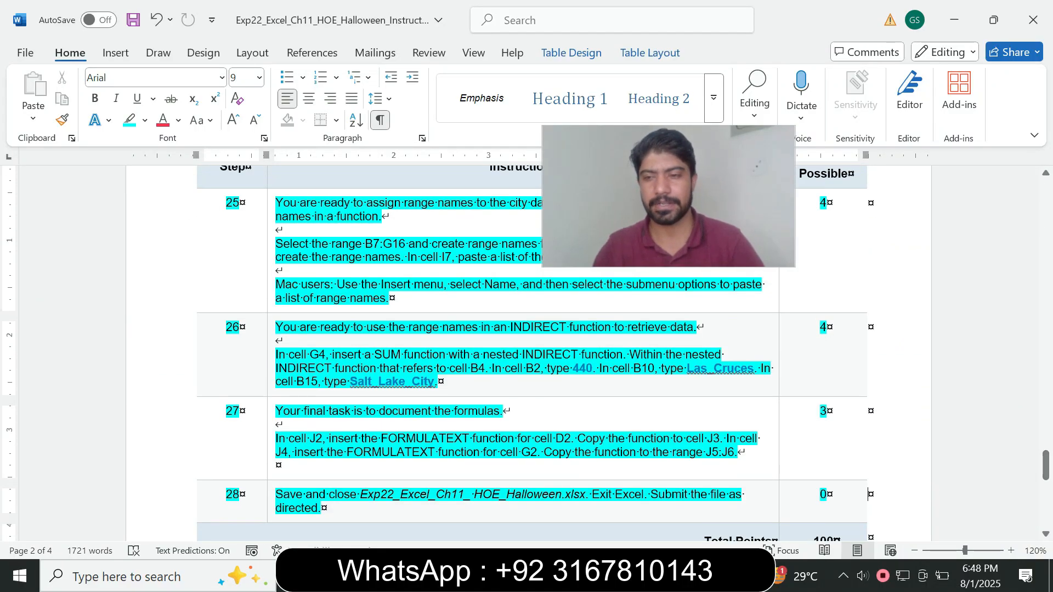